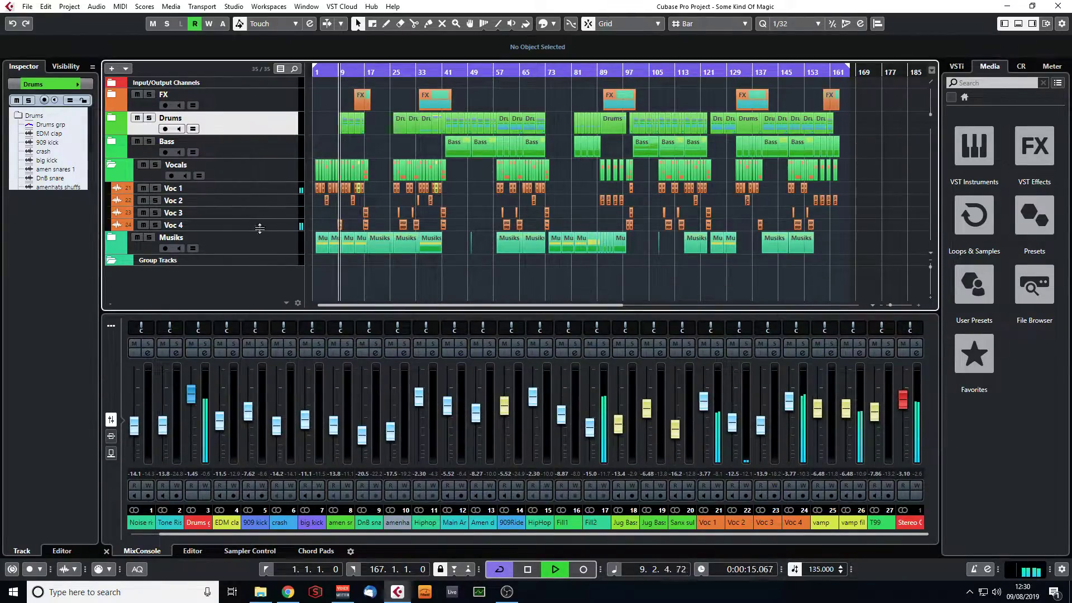
- Collapse the Vocals folder, look through the tracks inside the Drums folder, and close it again
left_click(112, 163)
left_click(114, 120)
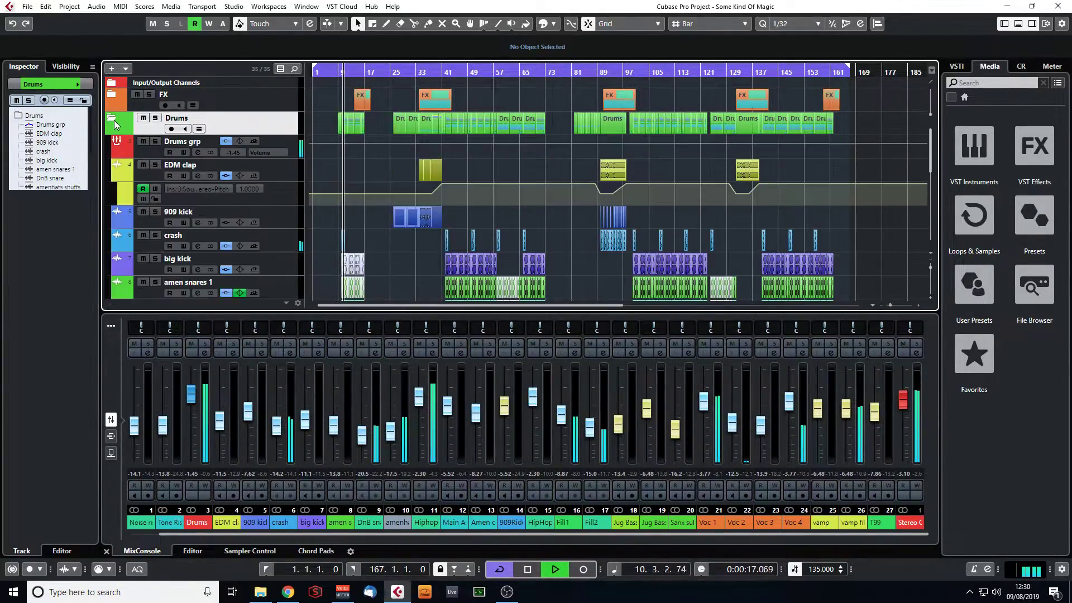
scroll(386, 197, "down", 5)
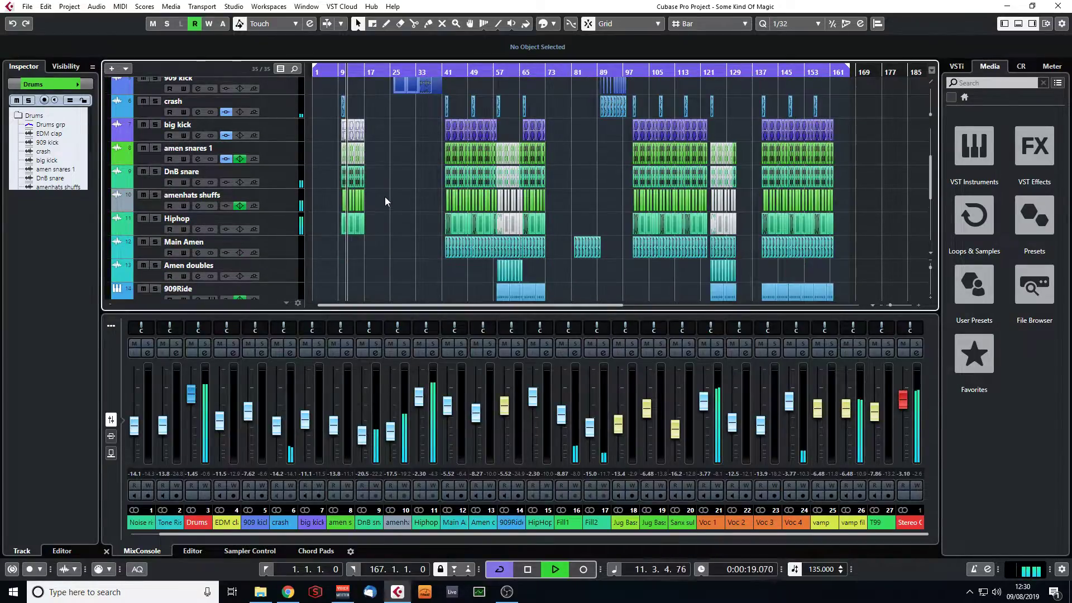
scroll(385, 199, "down", 4)
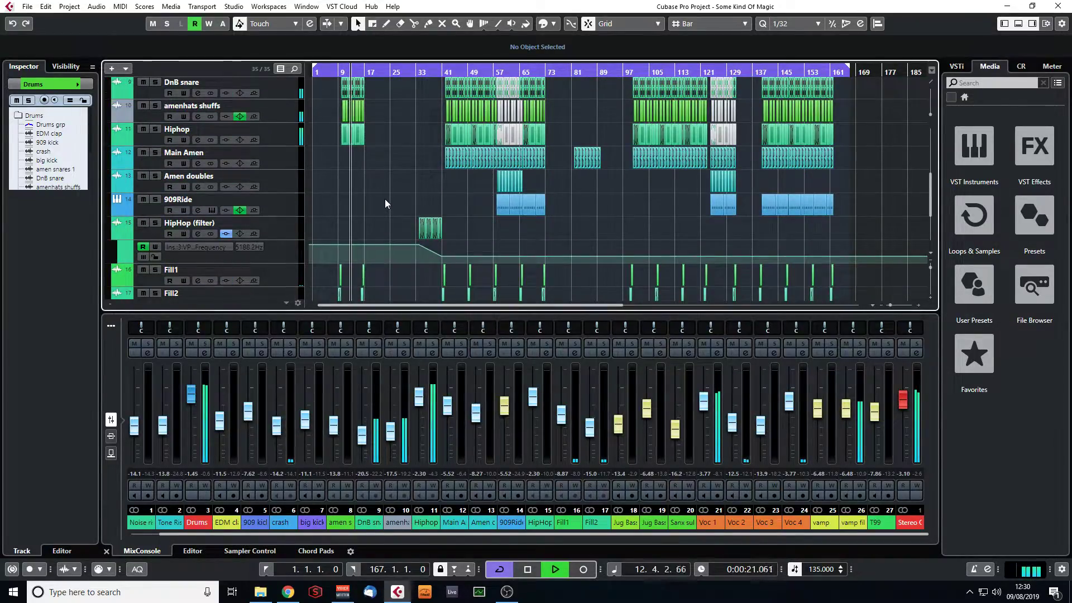
scroll(385, 200, "up", 6)
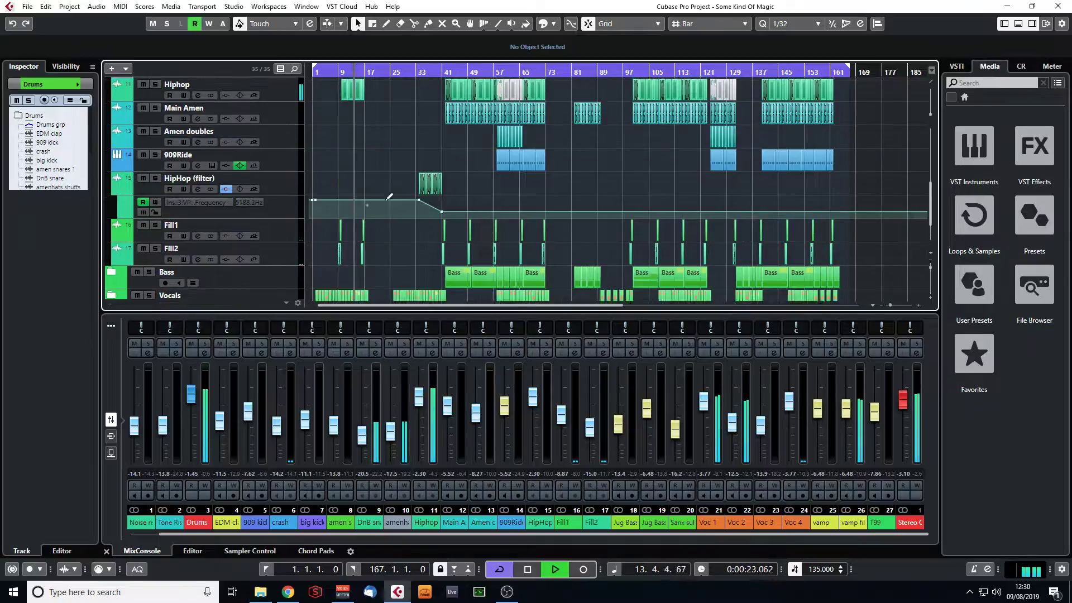
scroll(385, 200, "up", 3)
left_click(113, 119)
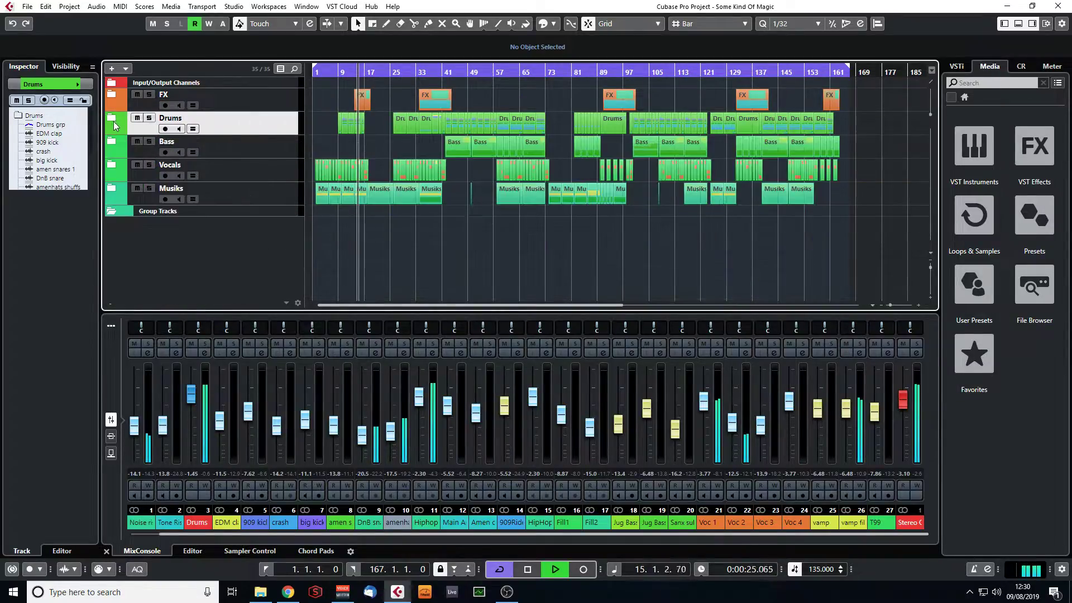
- Look through the tracks and automation in the Musiks folder, then check the tracks in the Vocals folder, closing both
left_click(112, 190)
scroll(350, 234, "down", 4)
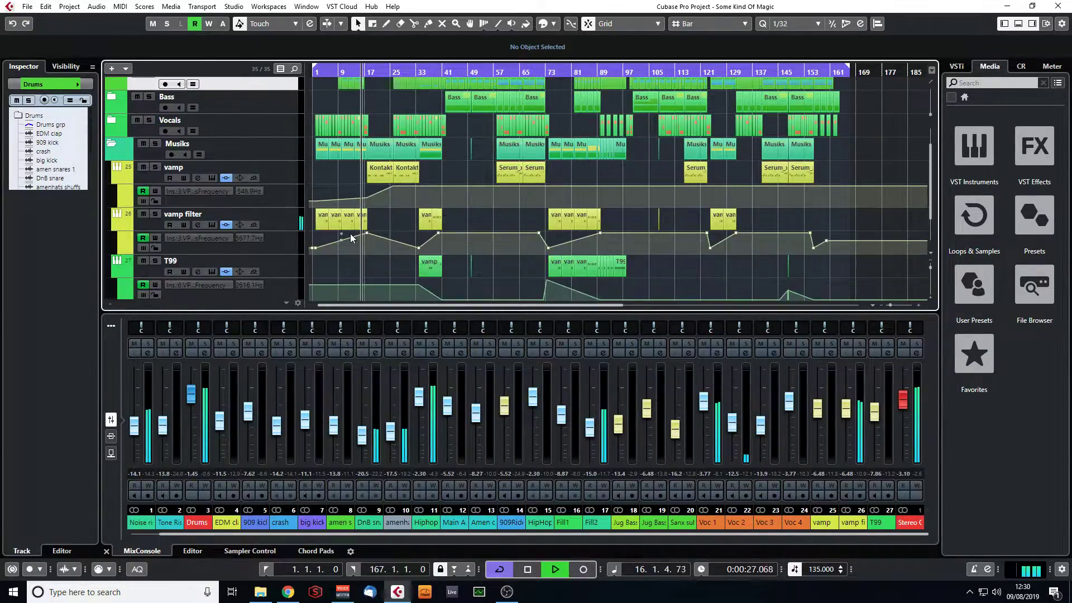
scroll(348, 235, "up", 2)
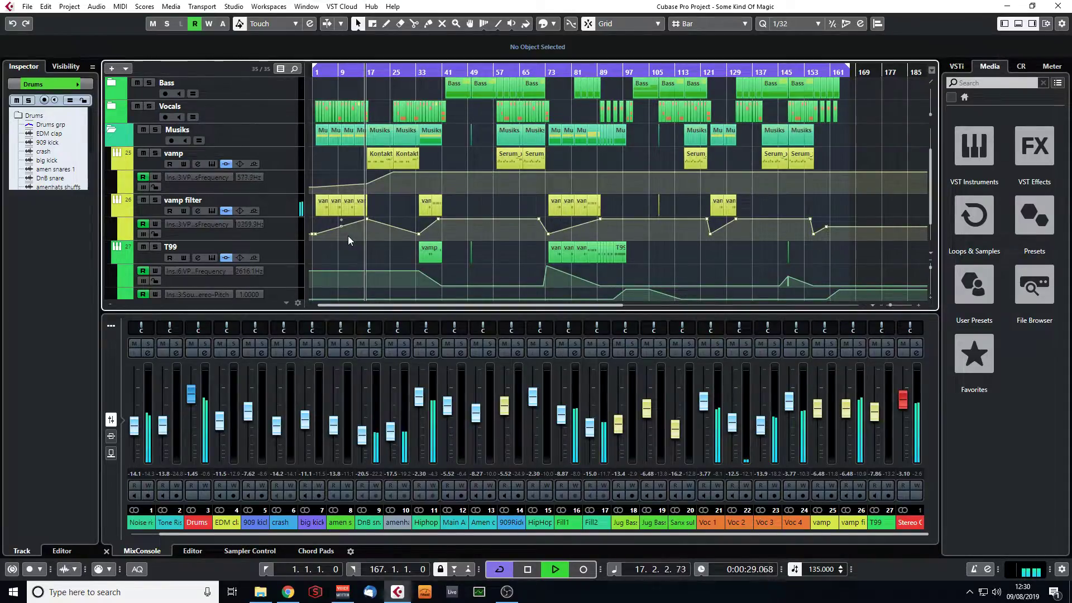
left_click(111, 129)
left_click(111, 164)
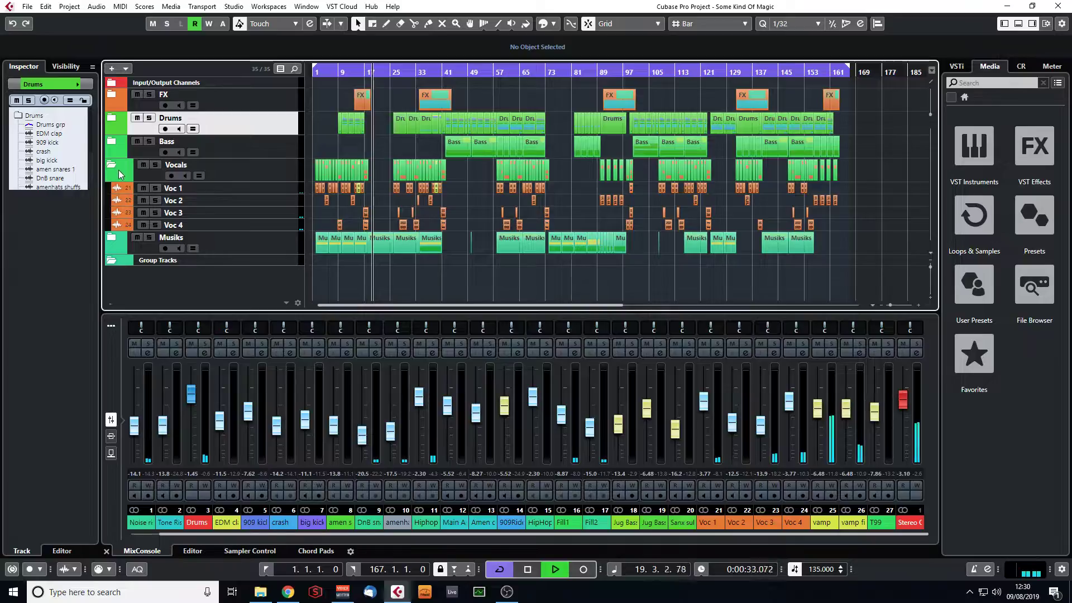
left_click(110, 165)
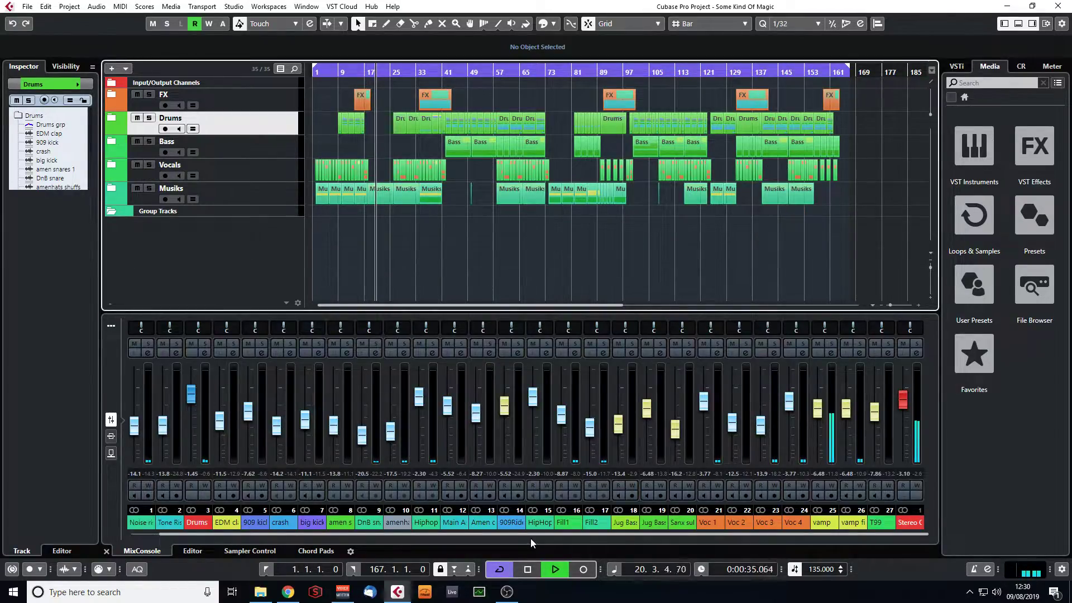
- Inspect the Stereo Out channel settings, including its inserts and equalizer, and close the window
left_click(428, 535)
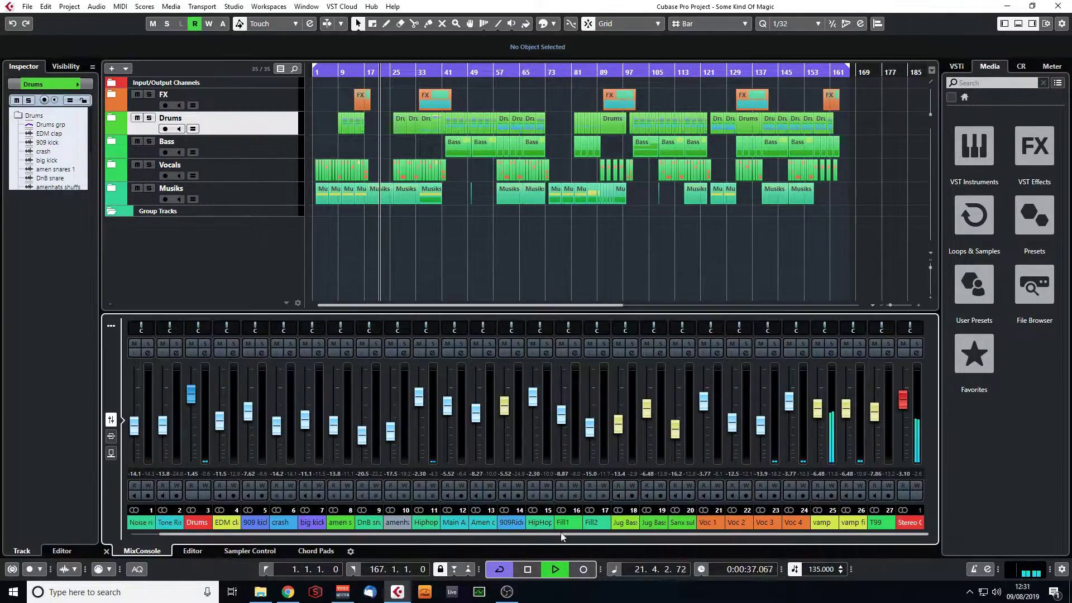
left_click(916, 352)
left_click_drag(549, 264, 447, 237)
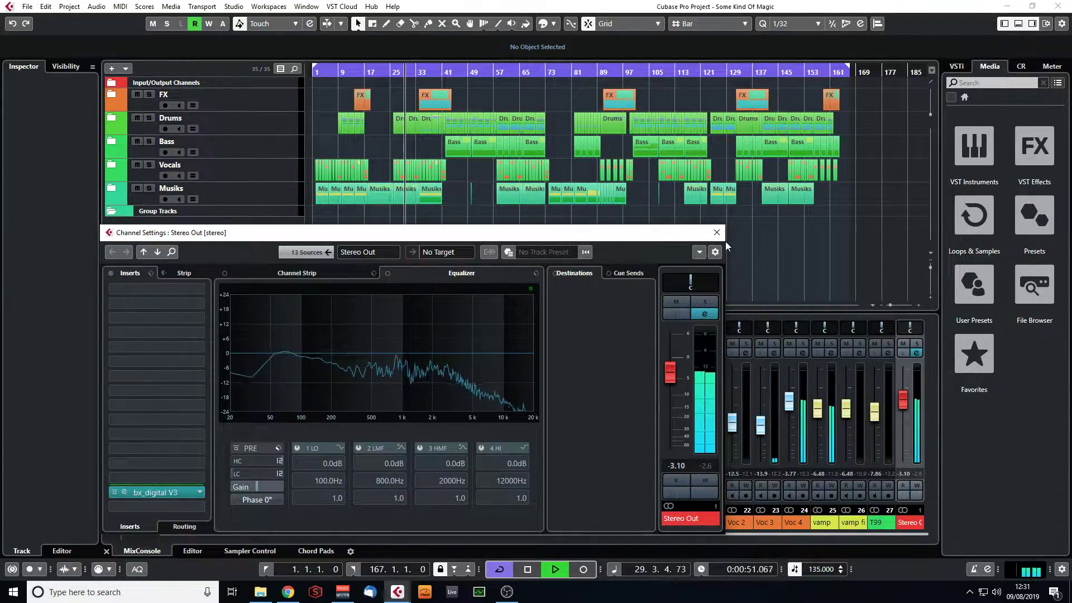
left_click(628, 273)
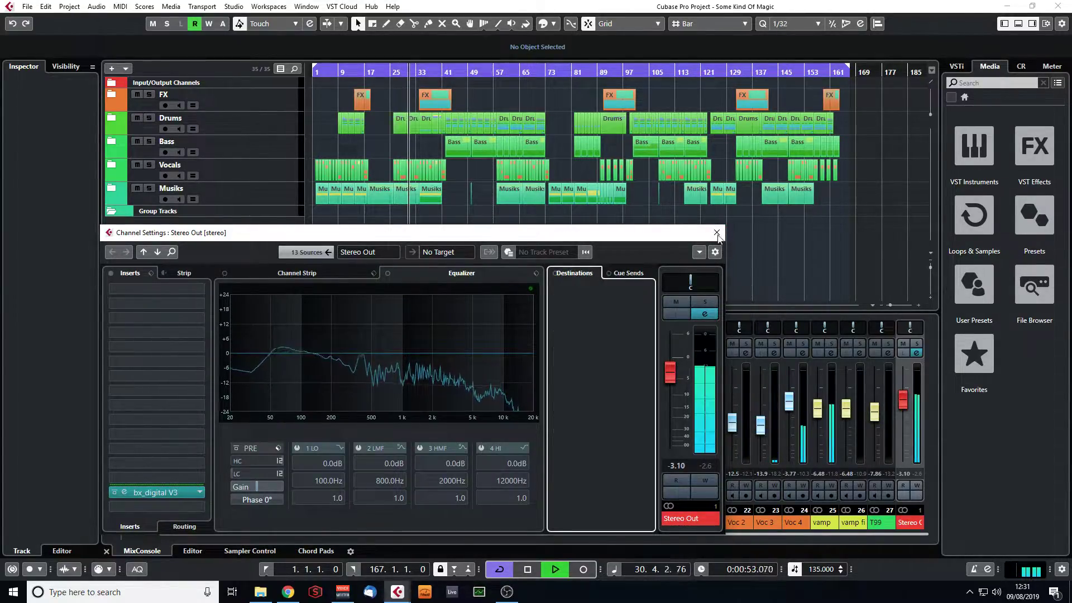
left_click(717, 232)
- Enlarge the mixer area and expand the Vocals folder to view its four vocal tracks
left_click_drag(604, 313, 605, 234)
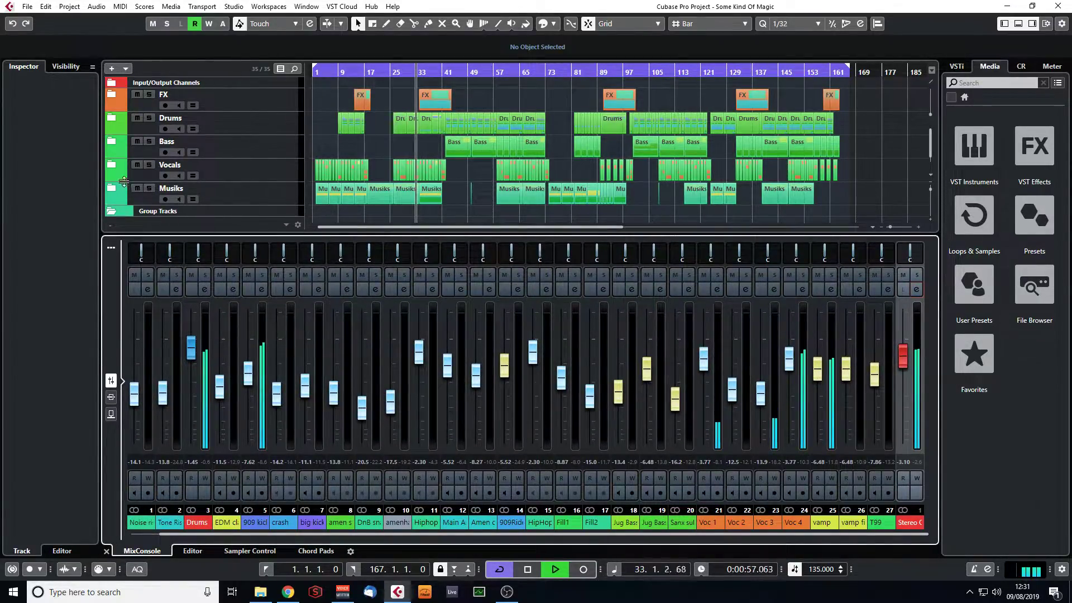
left_click(125, 172)
scroll(359, 183, "down", 1)
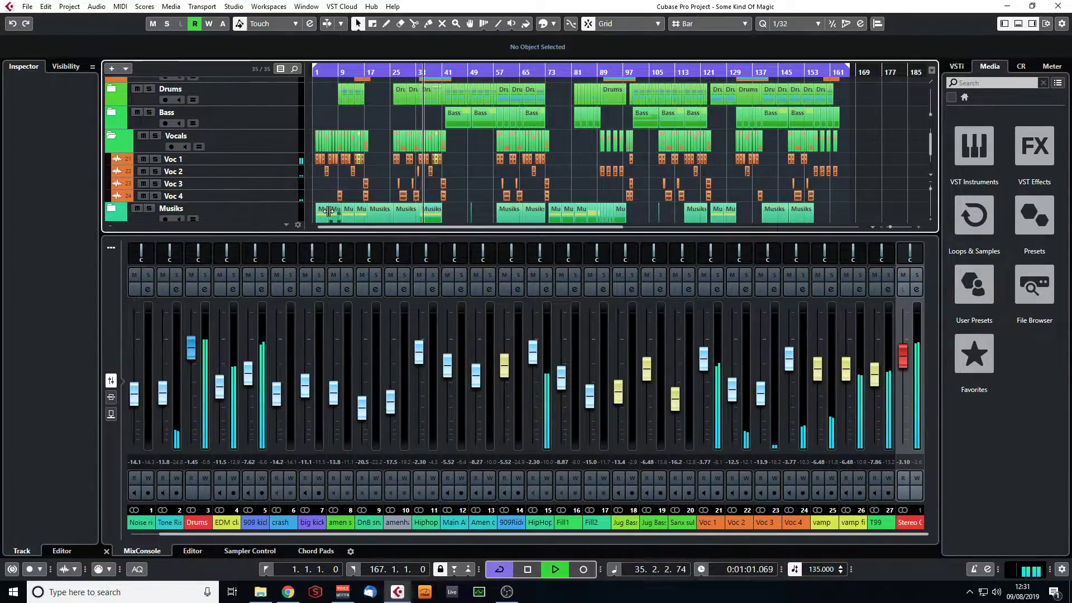
scroll(329, 208, "down", 2)
scroll(329, 204, "up", 5)
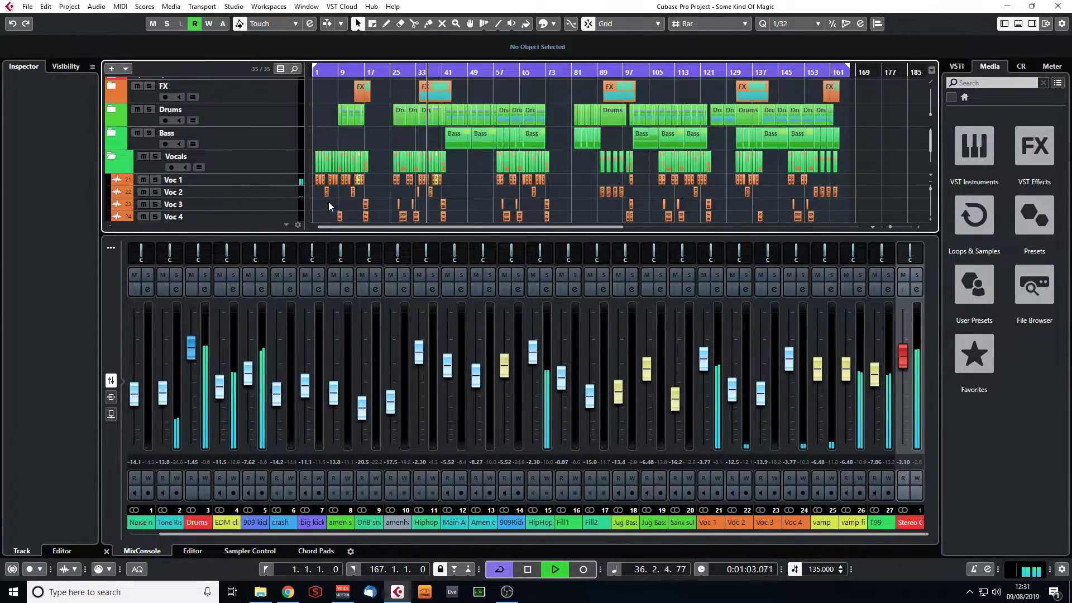
- Expand the FX and Drums folders and look through the riser and drum tracks they contain
left_click(112, 96)
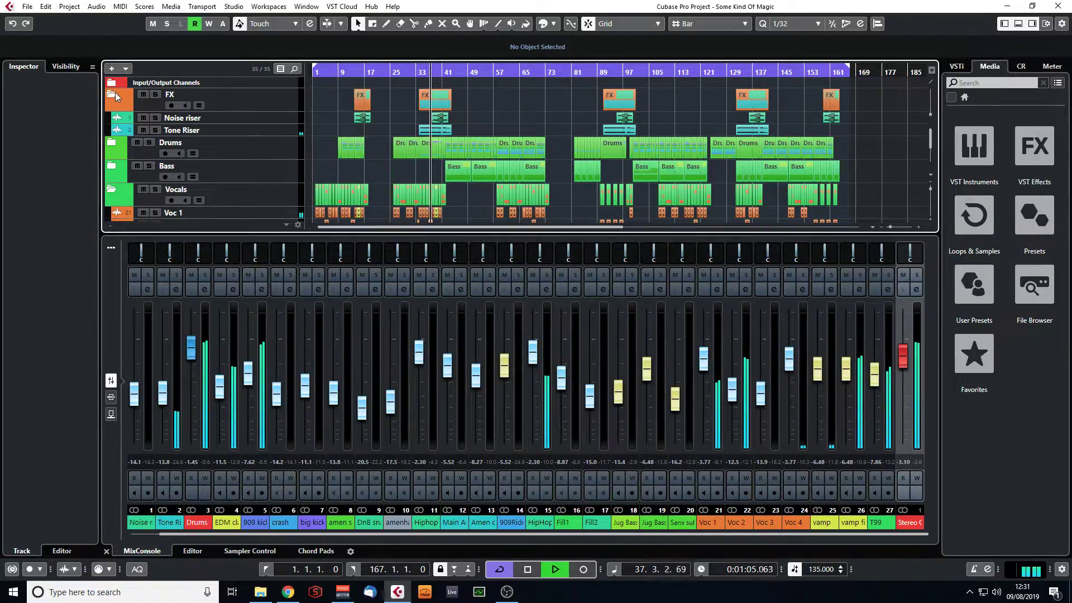
left_click(111, 146)
scroll(358, 166, "down", 8)
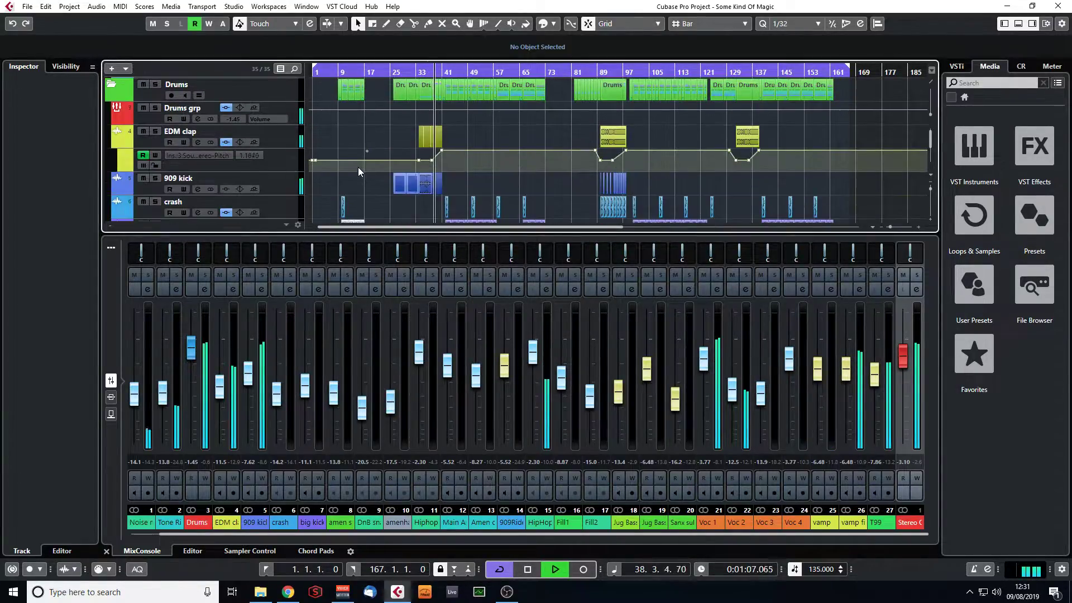
scroll(348, 167, "down", 8)
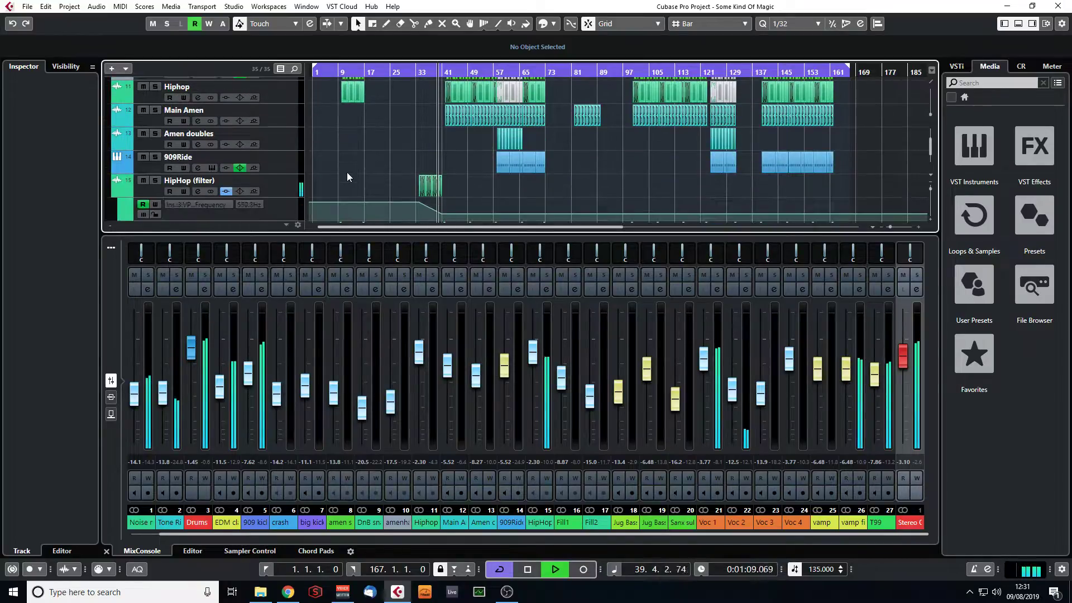
scroll(347, 172, "up", 5)
scroll(347, 172, "up", 6)
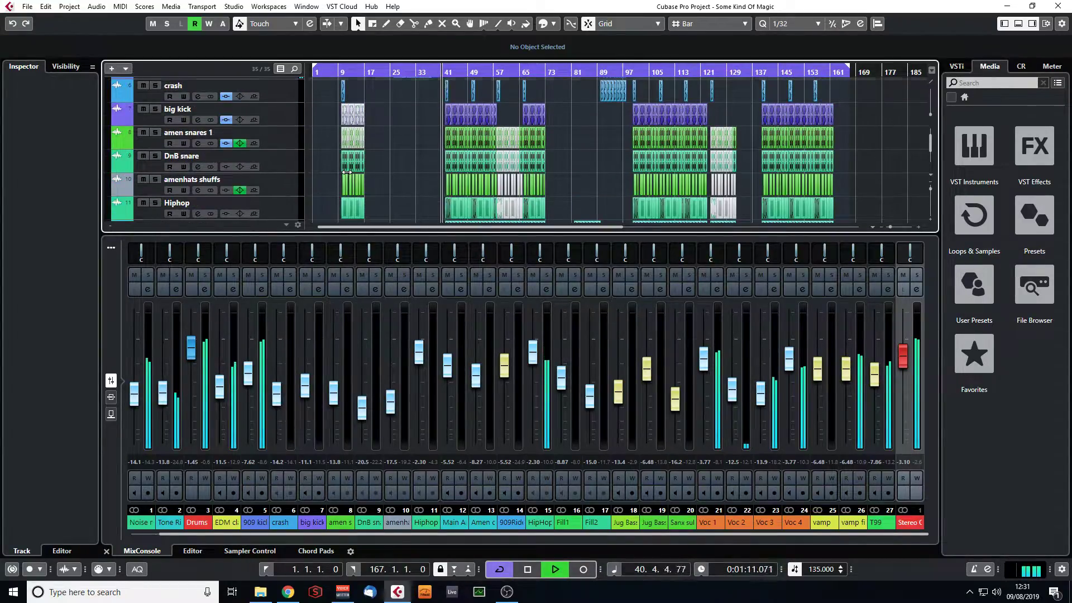
scroll(311, 169, "up", 4)
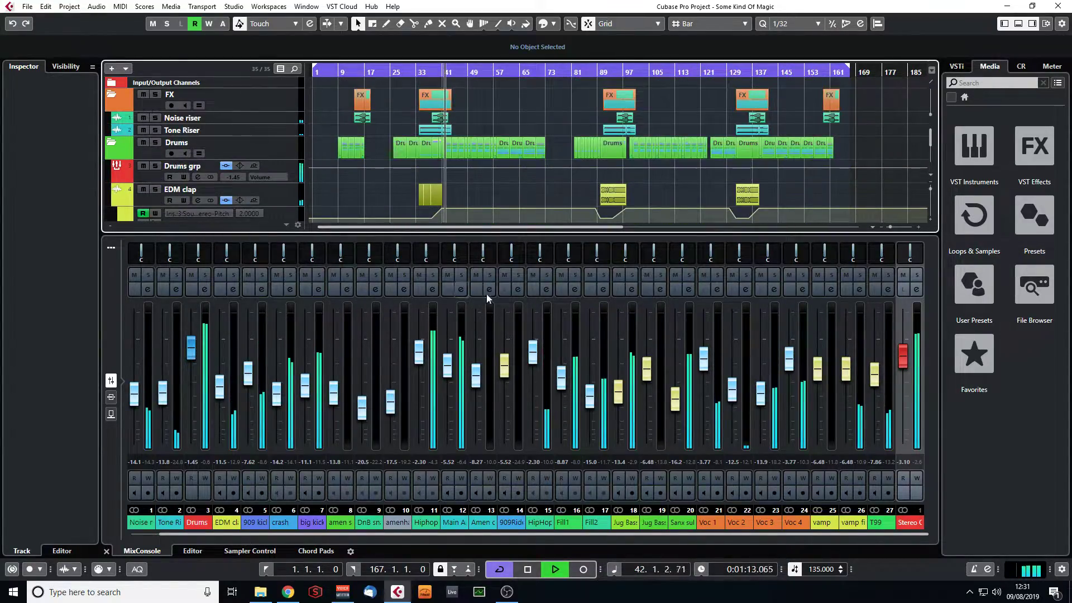
- Reduce the mixer's height to give the arrangement more room and expand the Bass folder to show its tracks
left_click_drag(440, 232, 440, 344)
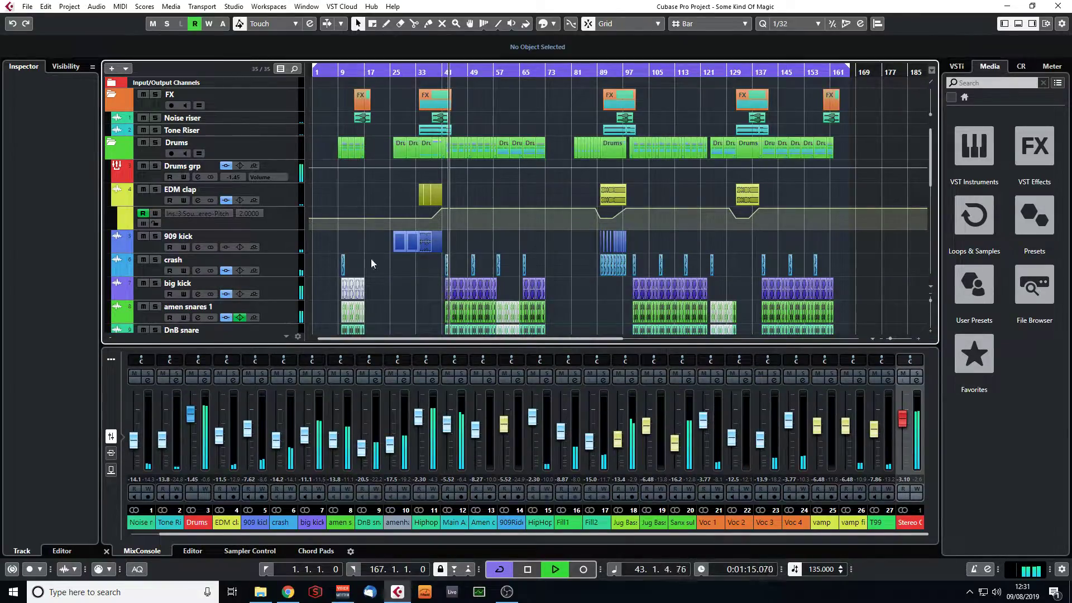
scroll(350, 210, "down", 6)
scroll(336, 214, "down", 2)
left_click(124, 204)
scroll(310, 207, "down", 2)
- Inspect the Jug Bass track's Serum instrument, including its FX page, and close the plug-in
left_click(281, 180)
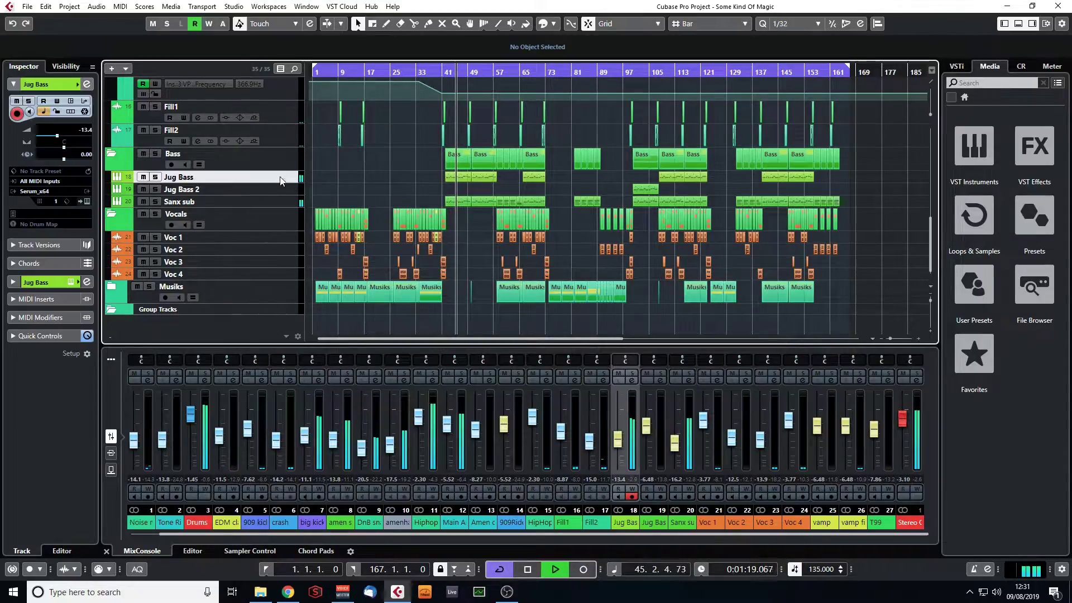
left_click(87, 201)
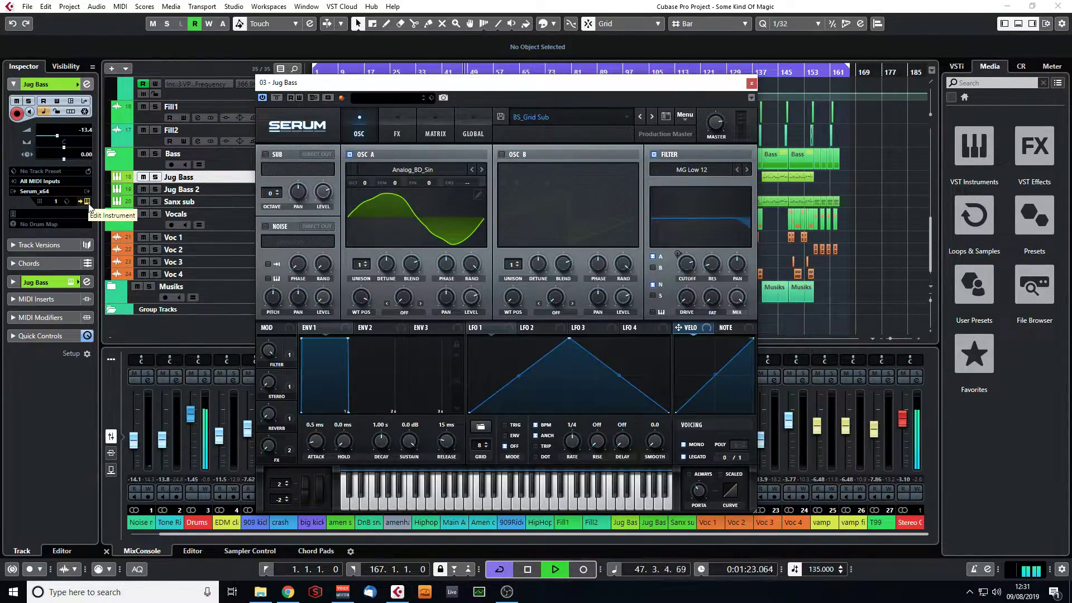
left_click(399, 129)
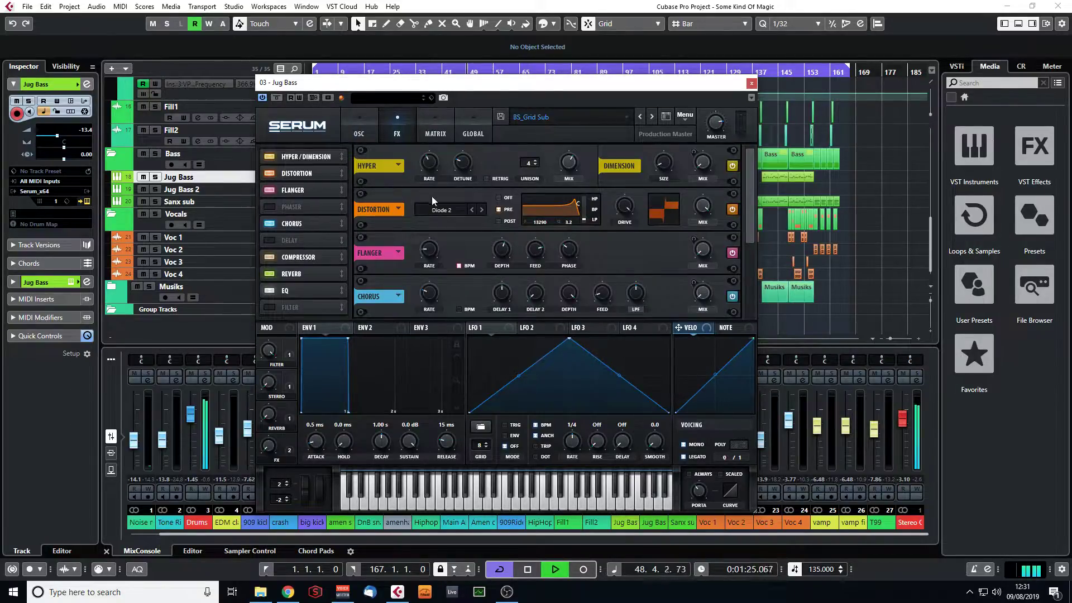
left_click_drag(753, 207, 739, 168)
left_click(752, 84)
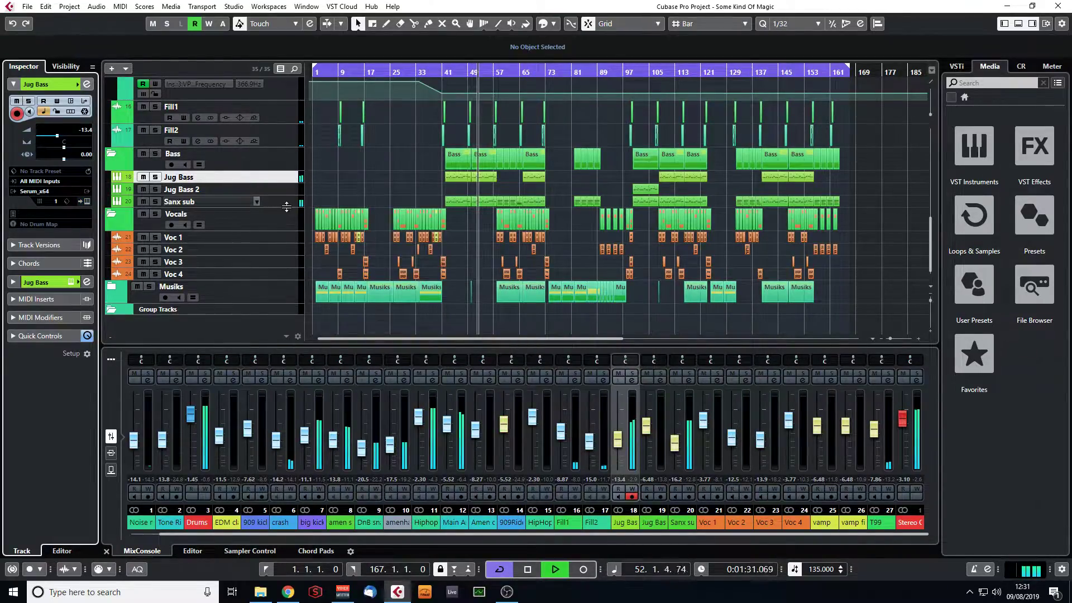
- Inspect the Sanx sub track's channel settings with its inserts and equalizer, and close the window
left_click(245, 202)
left_click(87, 85)
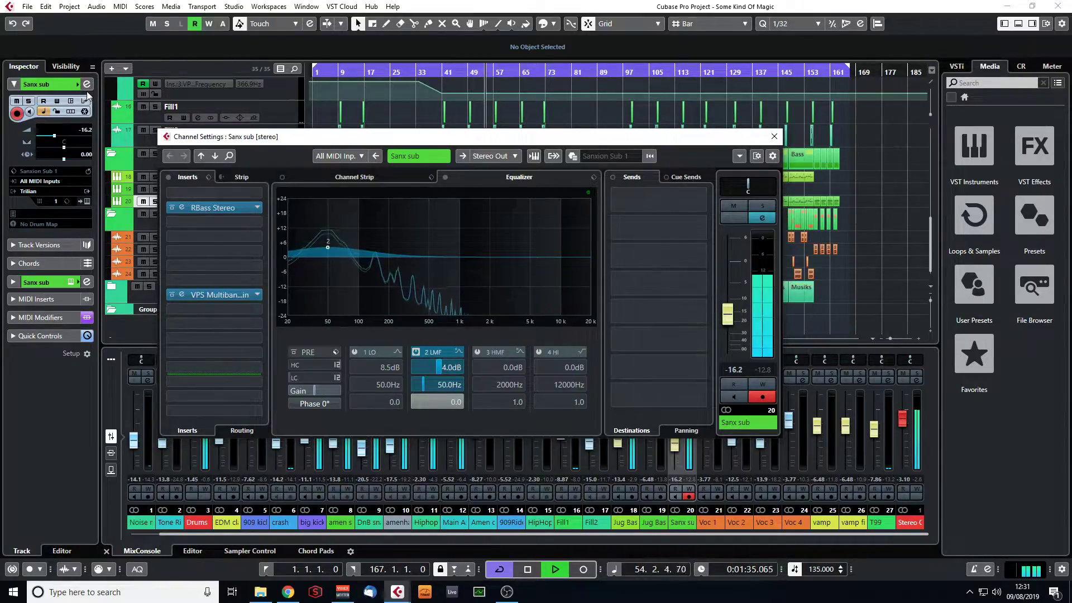
left_click(774, 137)
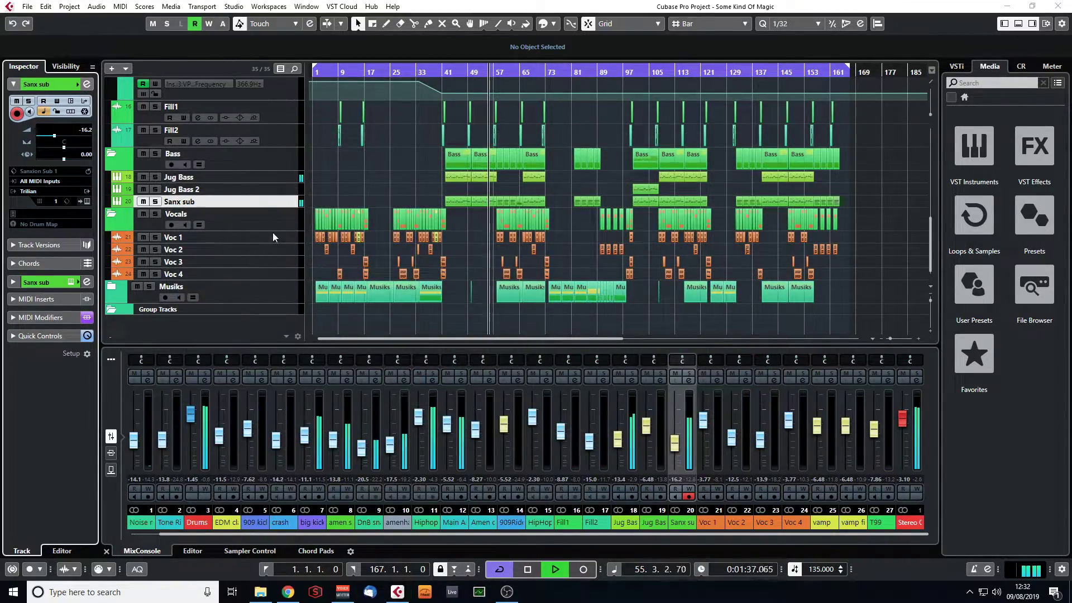
- Expand the Musiks folder and inspect the vamp track's Kontakt instrument in edit mode, closing the plug-in
left_click(112, 288)
scroll(362, 267, "down", 3)
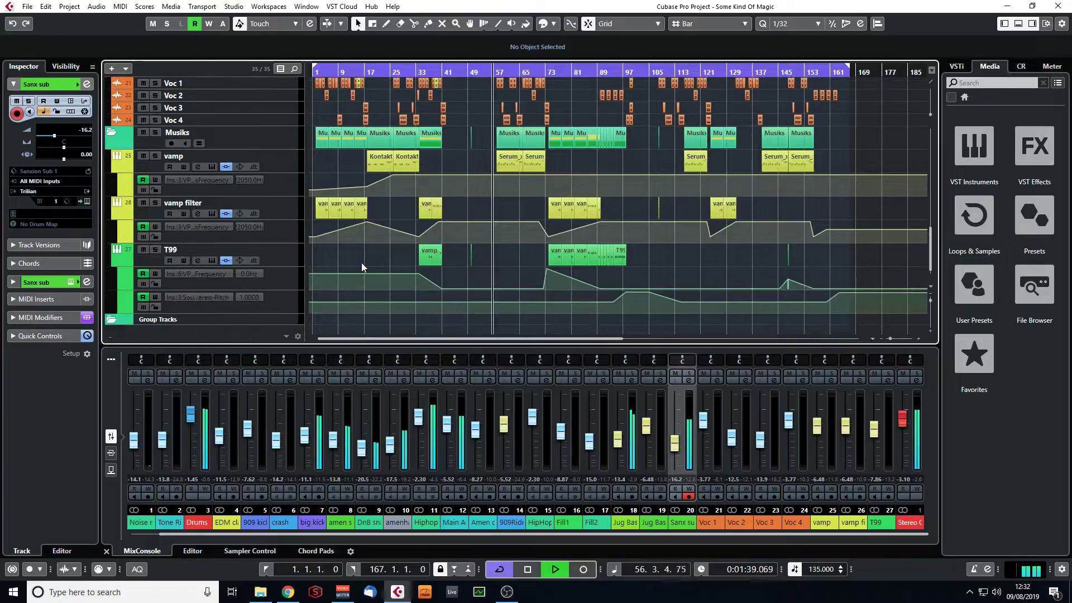
left_click(280, 161)
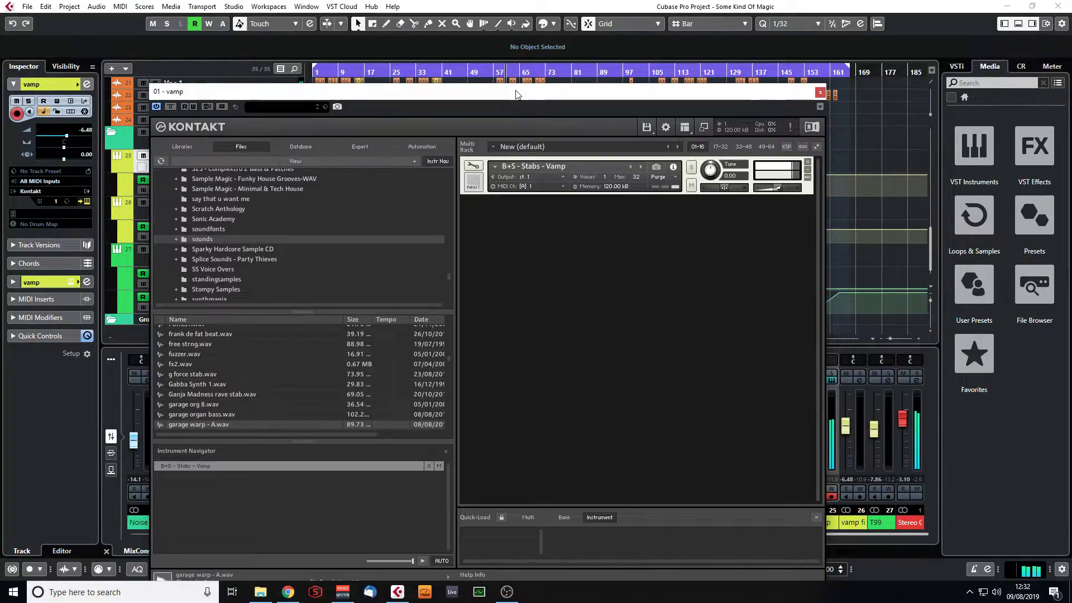
left_click(474, 166)
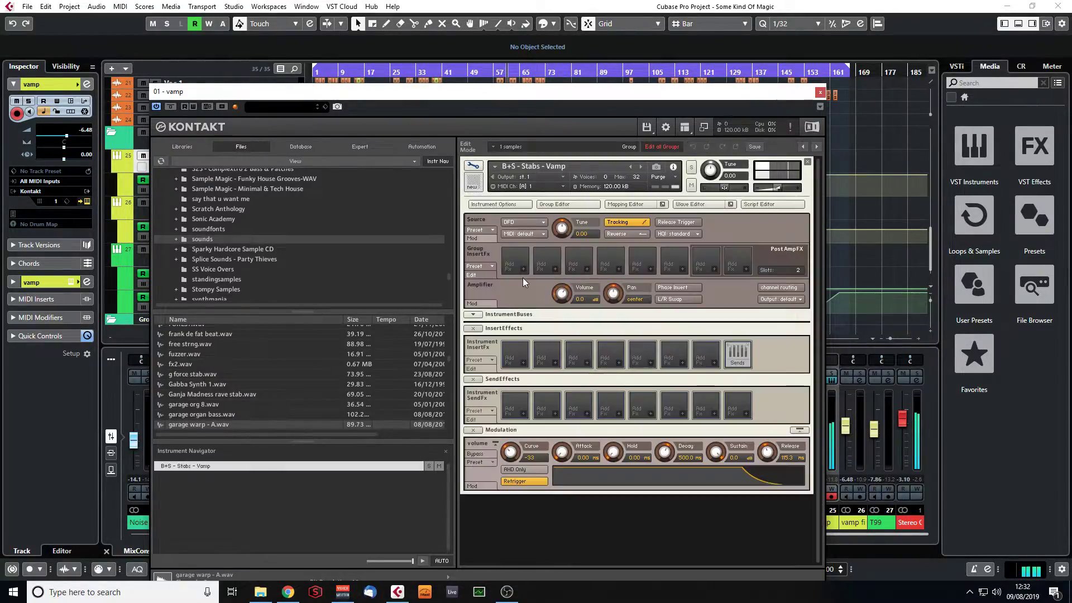
left_click(820, 93)
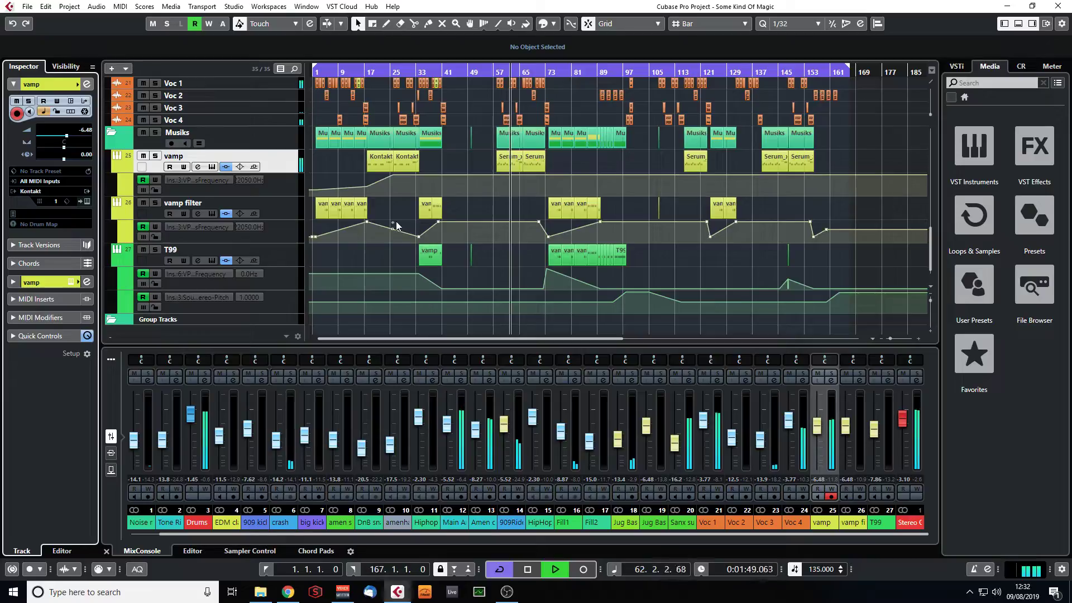
- Select the T99 track, then collapse the Musiks, FX, Drums, Bass and Vocals folders
left_click(280, 286)
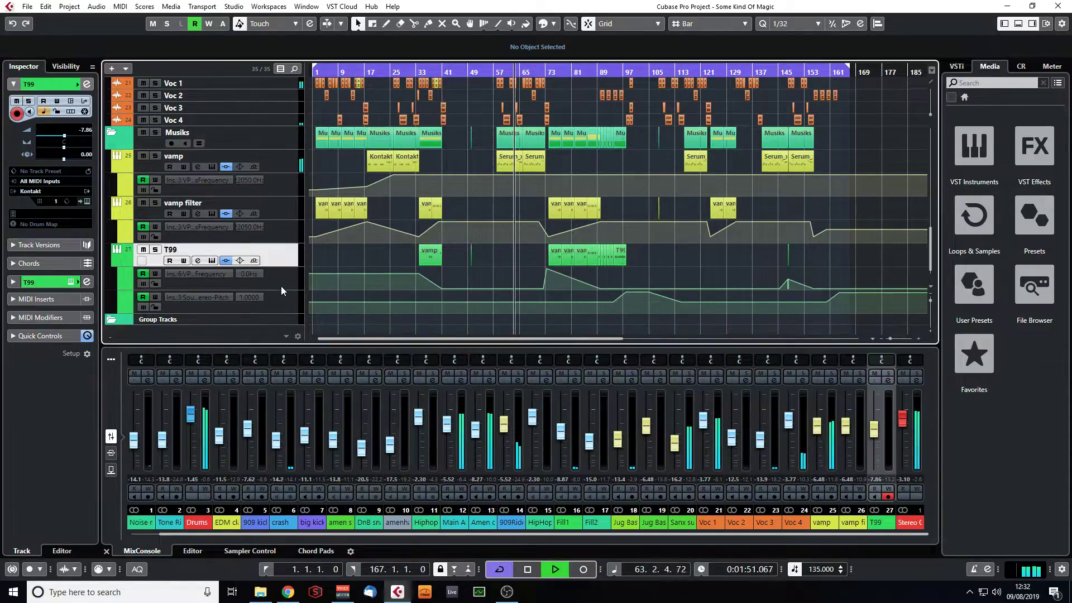
left_click(113, 134)
scroll(116, 141, "up", 10)
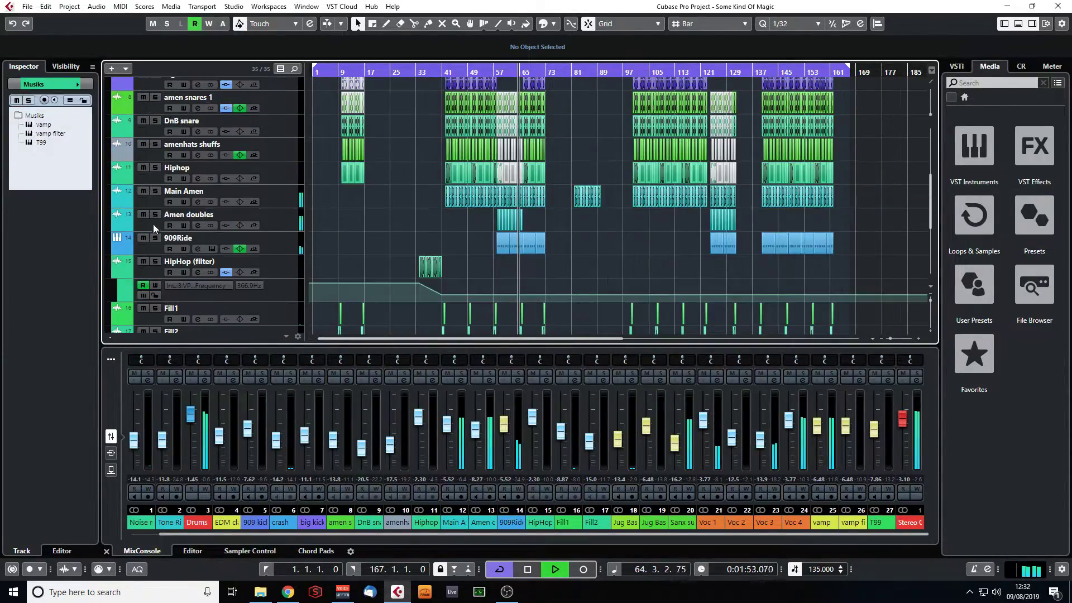
left_click(112, 97)
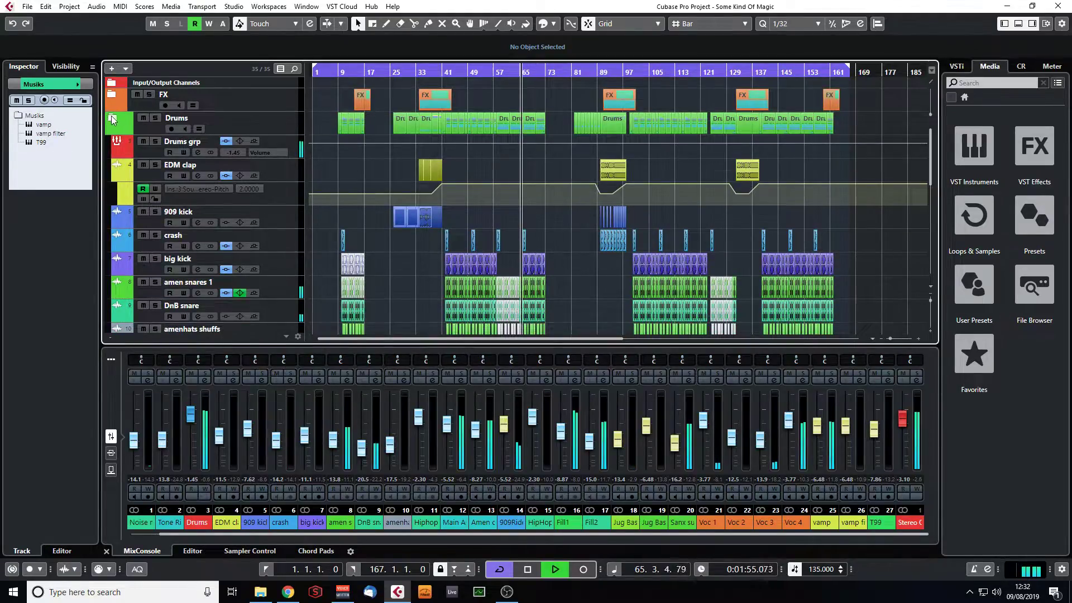
left_click(112, 118)
left_click(112, 142)
left_click(112, 166)
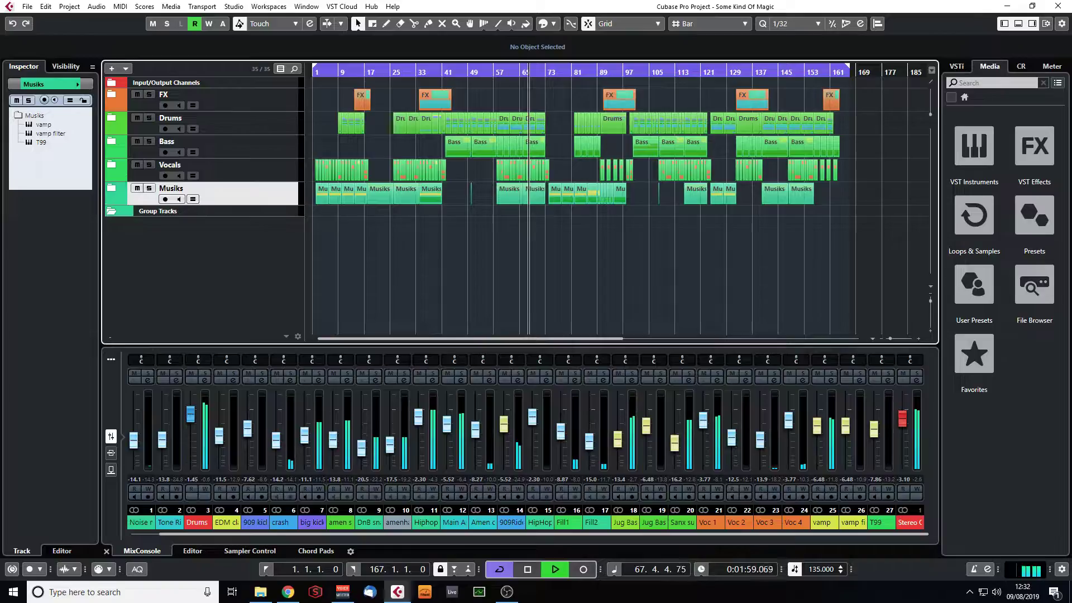
- Stop playback, hide the mixer below the arrangement, and expand the Drums folder
left_click(494, 267)
key("space")
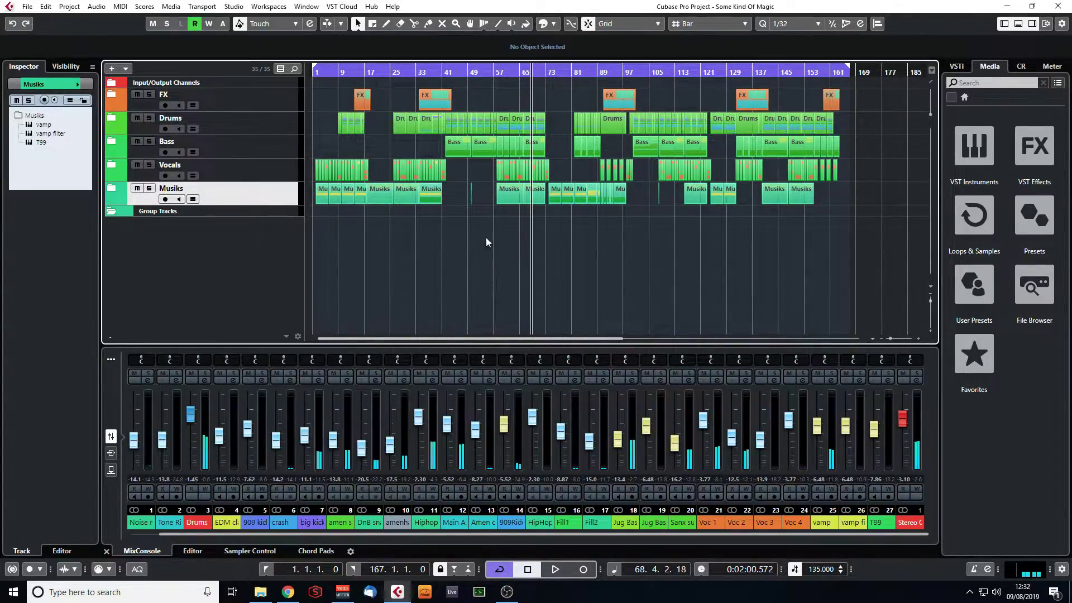
left_click(106, 551)
left_click(113, 118)
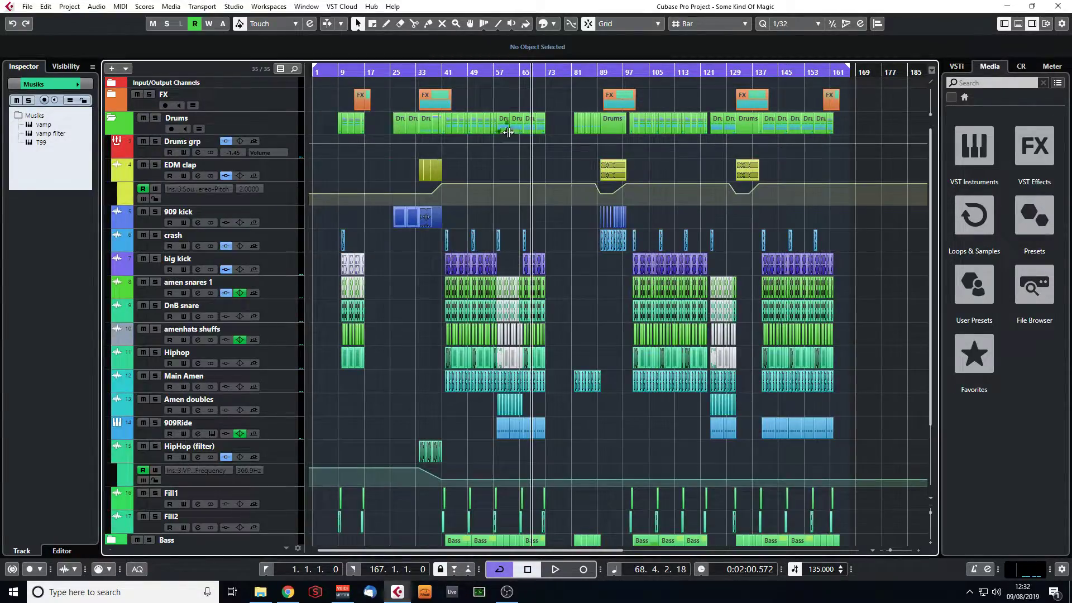
- Set the cycle range from bar 42 to bar 59 and place the playhead at bar 42
left_click_drag(452, 73, 468, 92)
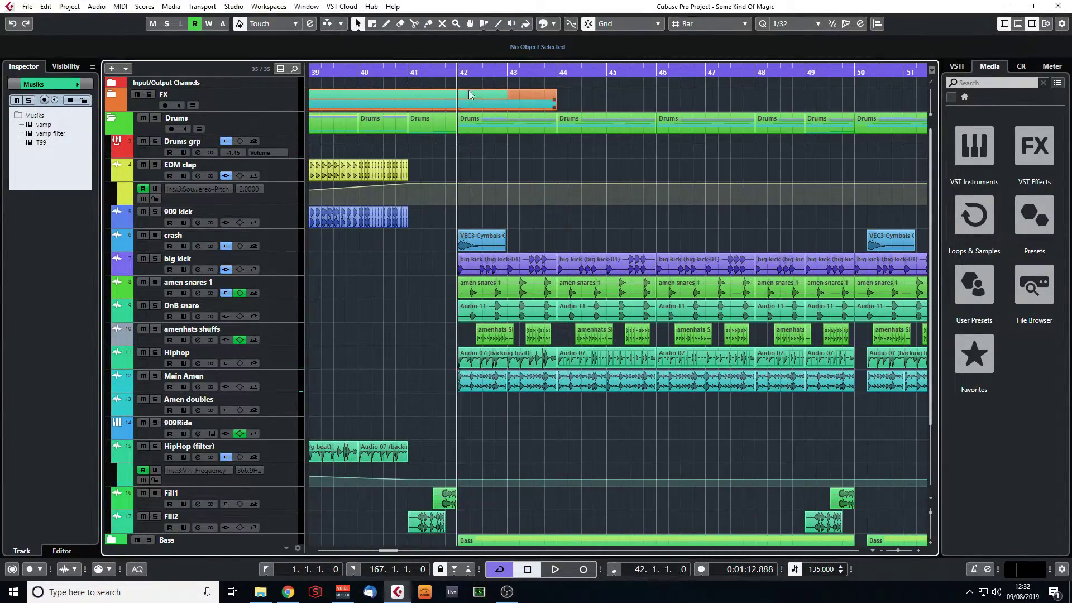
left_click(466, 74, "ctrl")
mouse_move(829, 73)
left_mouse_down()
mouse_move(821, 55)
mouse_move(812, 71)
left_mouse_up()
left_click_drag(901, 71, 755, 67)
left_click_drag(855, 76, 832, 77)
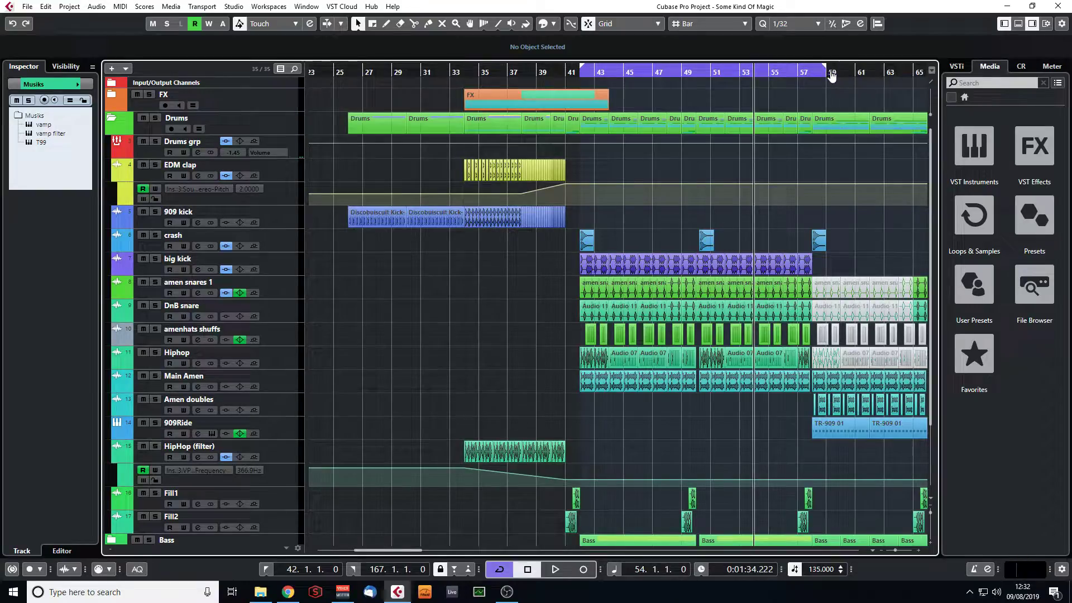
left_click_drag(584, 71, 585, 89)
- Solo the Drums folder and play through the looped section from bar 42, stopping past bar 58
left_click(156, 119)
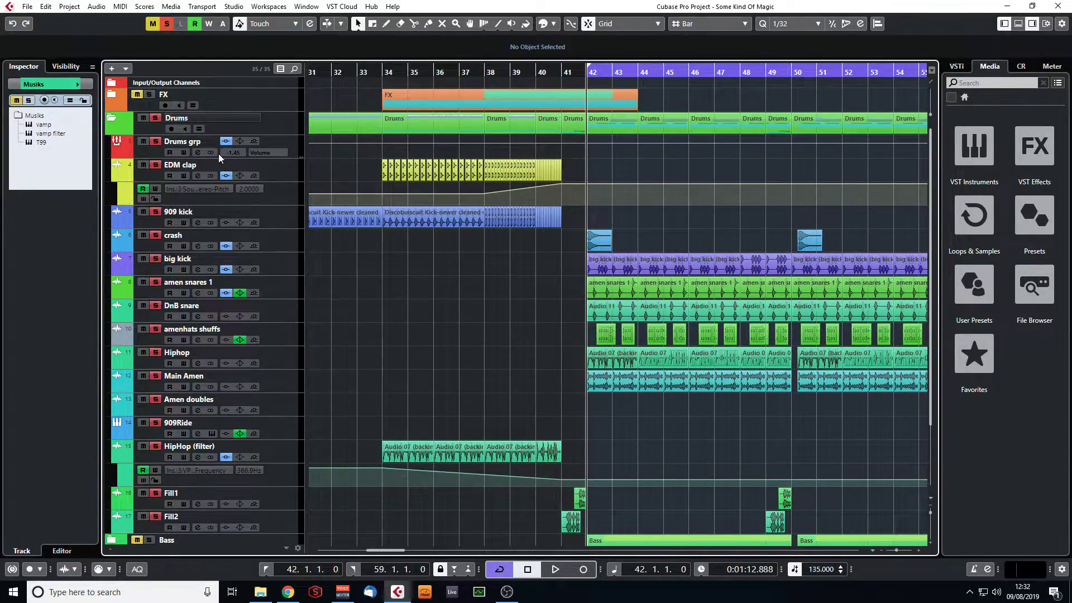
key("space")
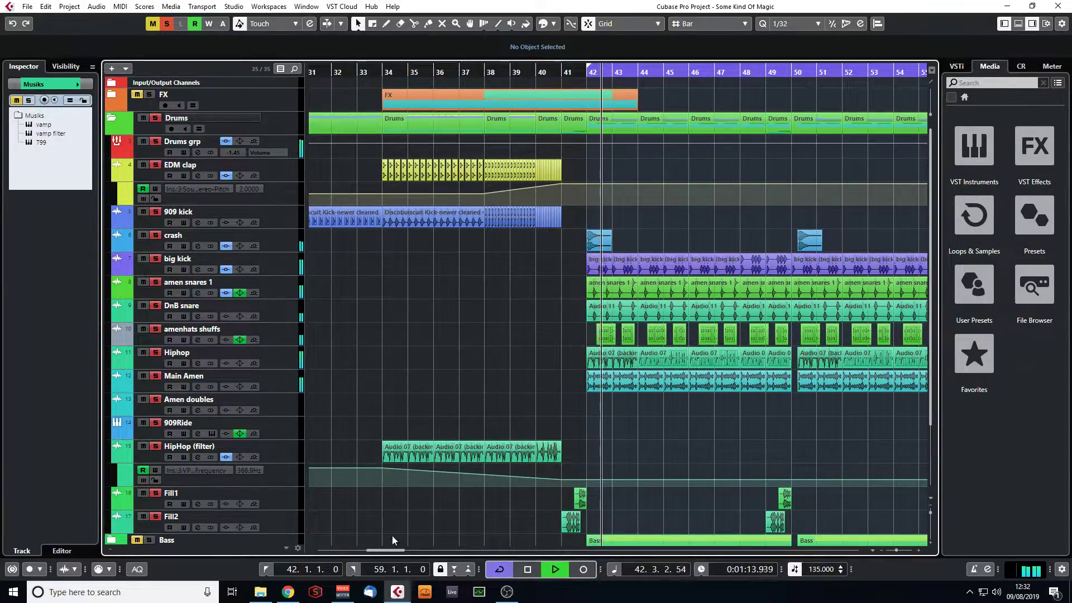
left_click_drag(386, 550, 397, 551)
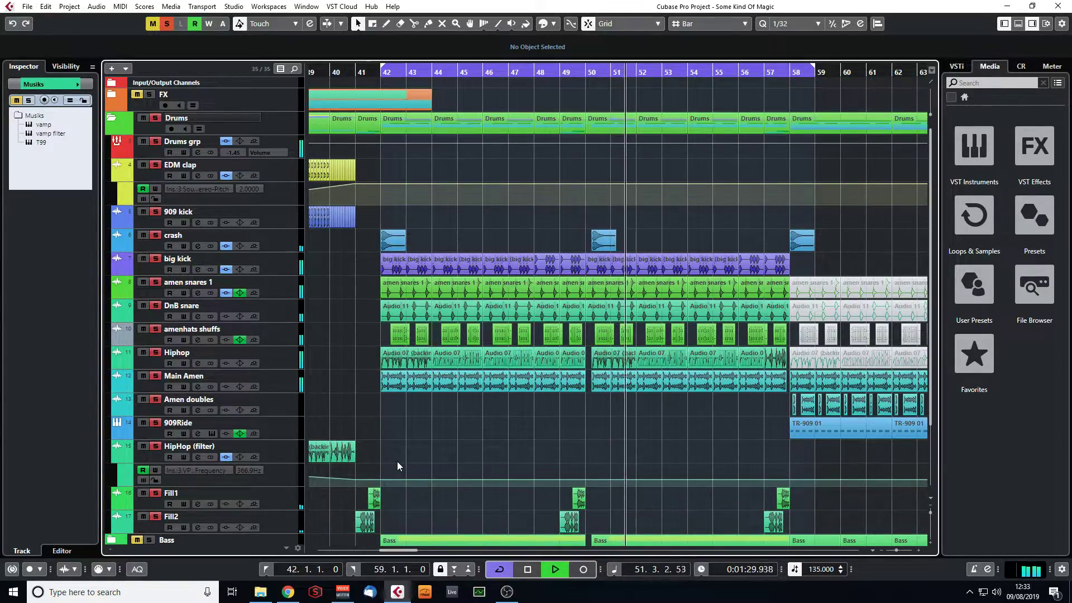
mouse_move(409, 551)
left_mouse_down()
mouse_move(443, 562)
mouse_move(406, 561)
left_mouse_up()
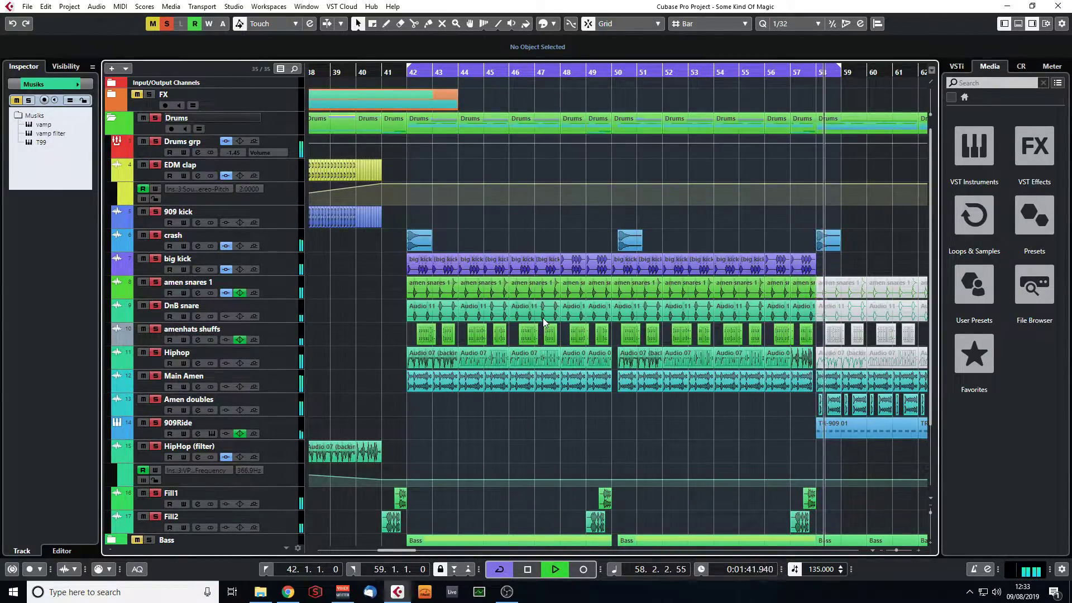
key("space")
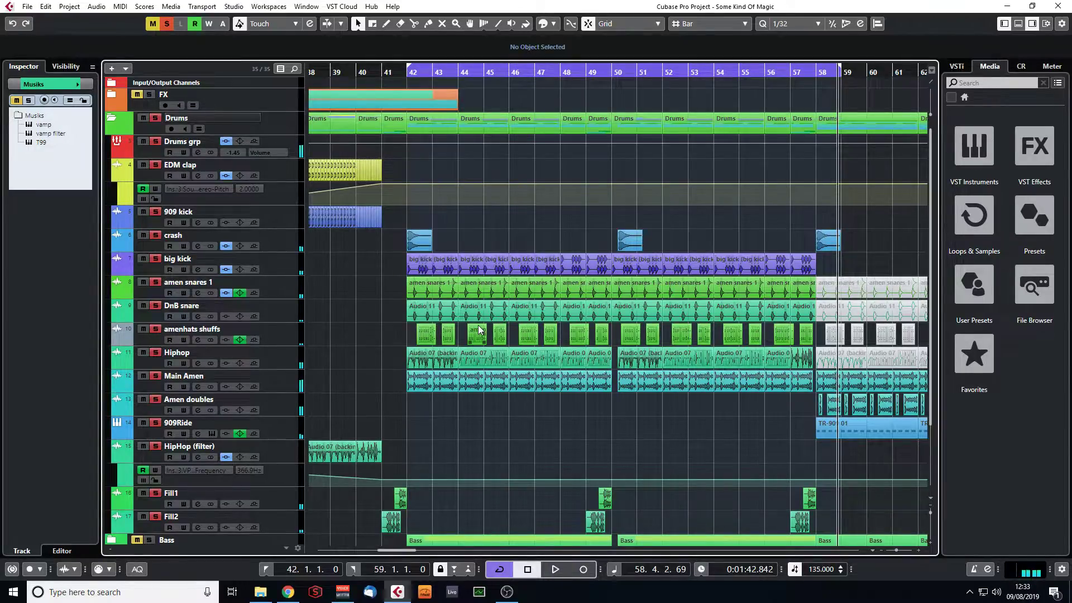
- Clear all solos, solo only the Hiphop track, and play it in a cycle from bar 42 to bar 44
left_click(166, 24)
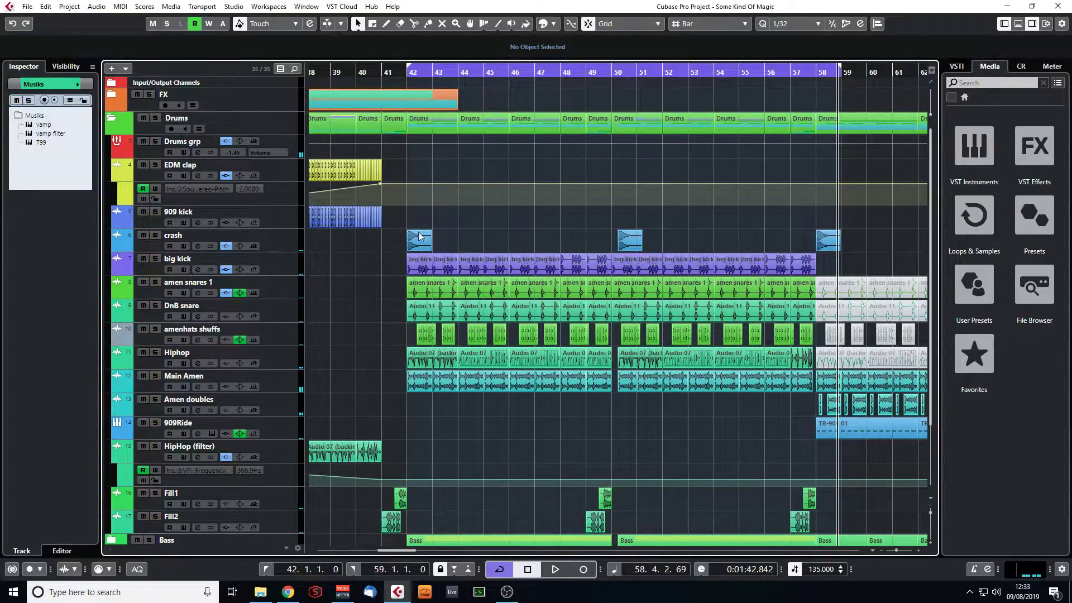
left_click(157, 353)
left_click_drag(405, 73, 412, 87)
left_click(560, 74, "alt")
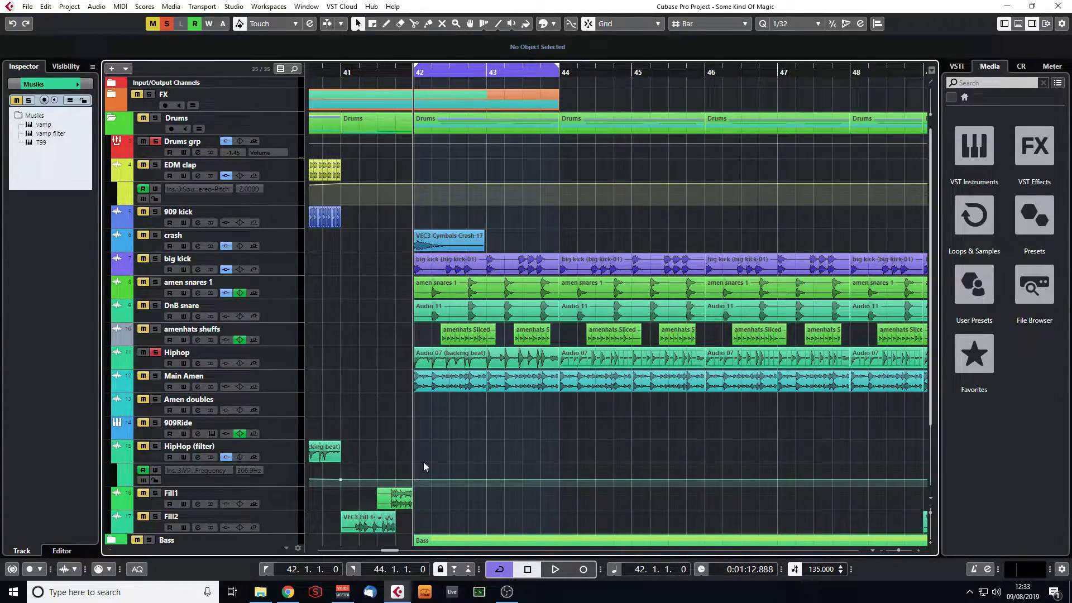
key("space")
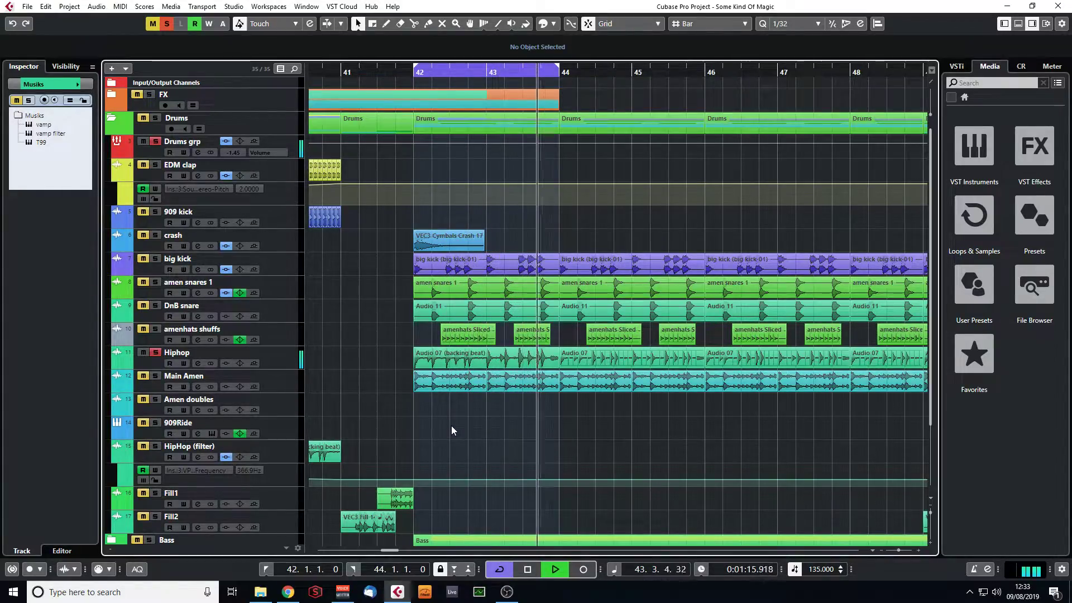
- Open the Hiphop track's channel settings, compare its sound with and without the low cut filter, and close the window
left_click(251, 360)
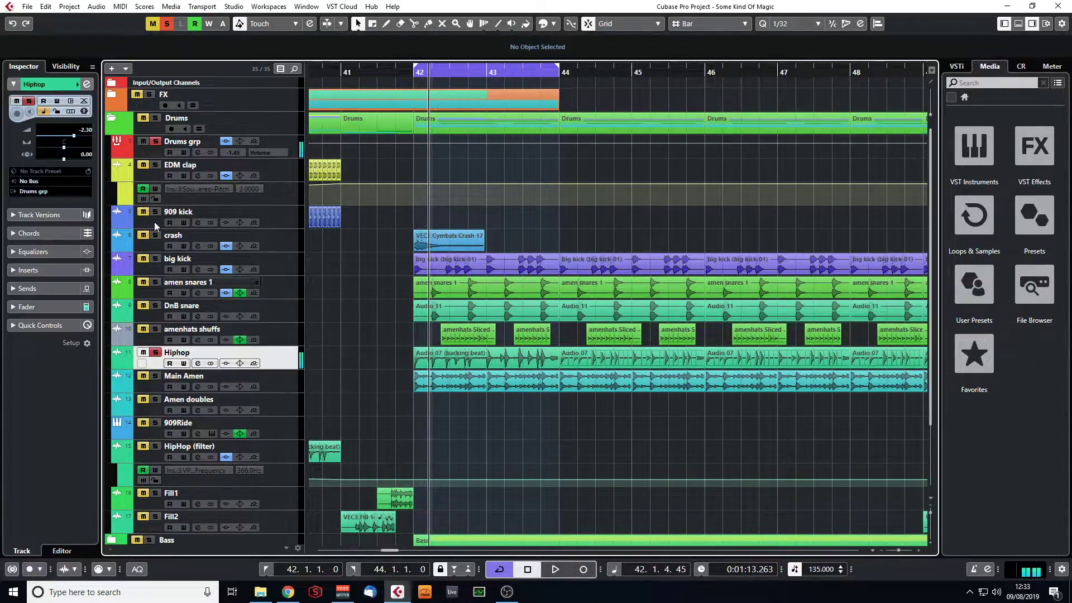
left_click(88, 85)
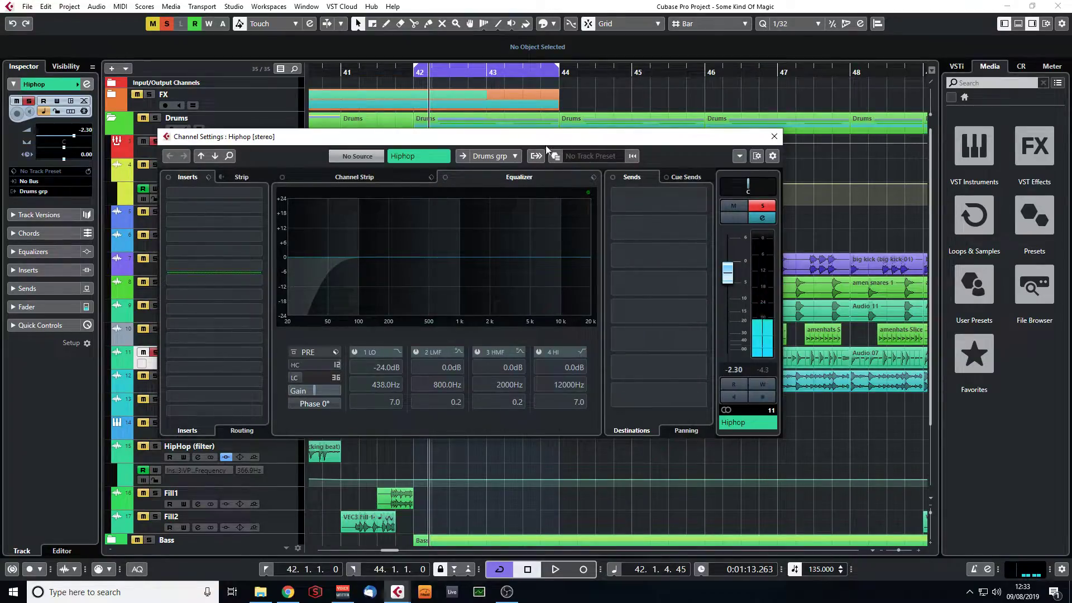
left_click_drag(547, 146, 614, 183)
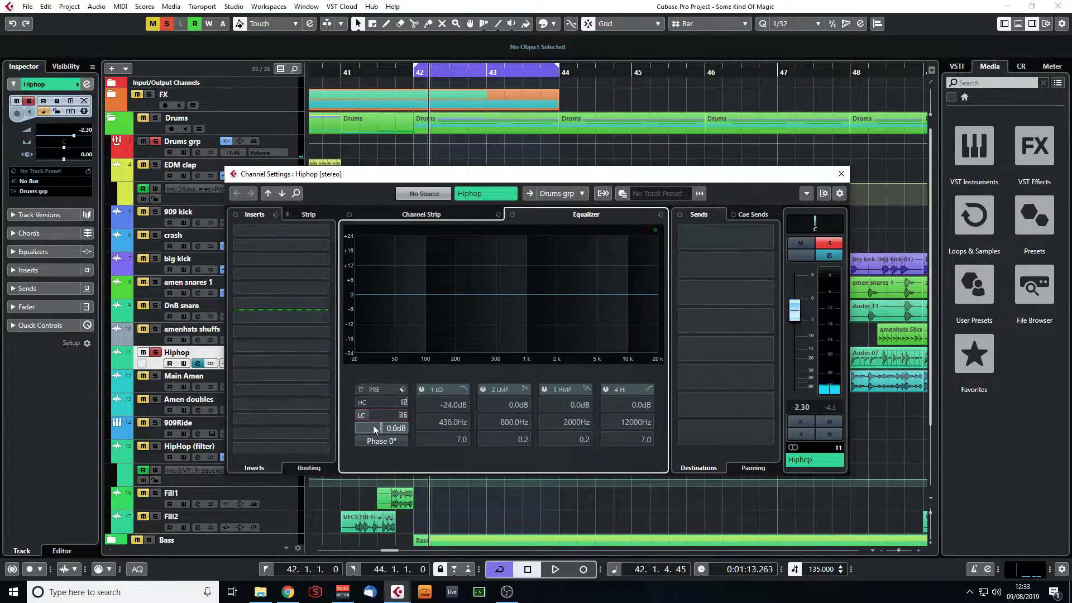
key("space")
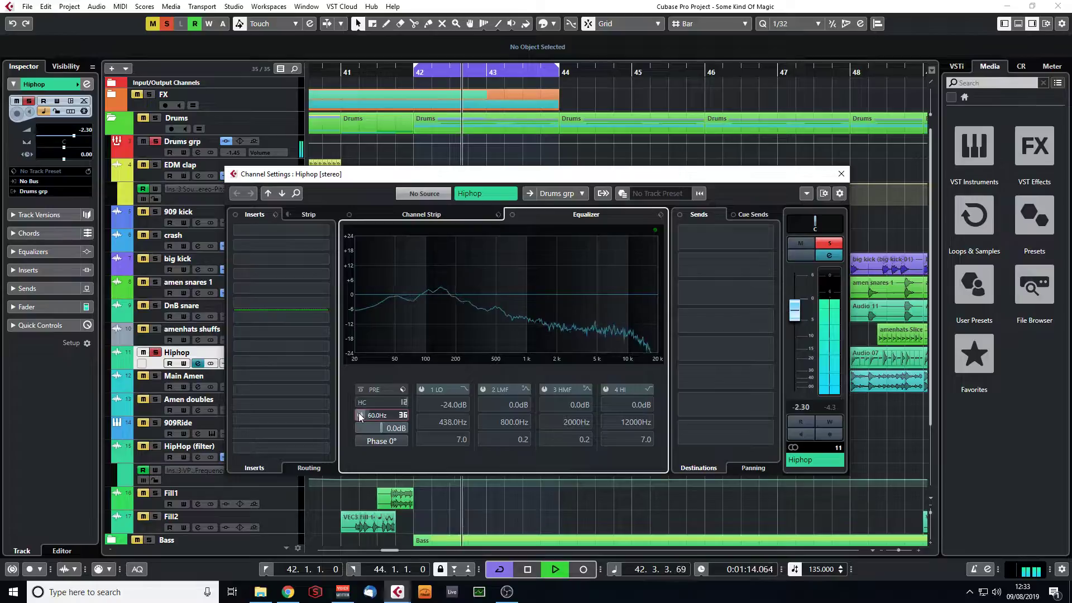
left_click(359, 416)
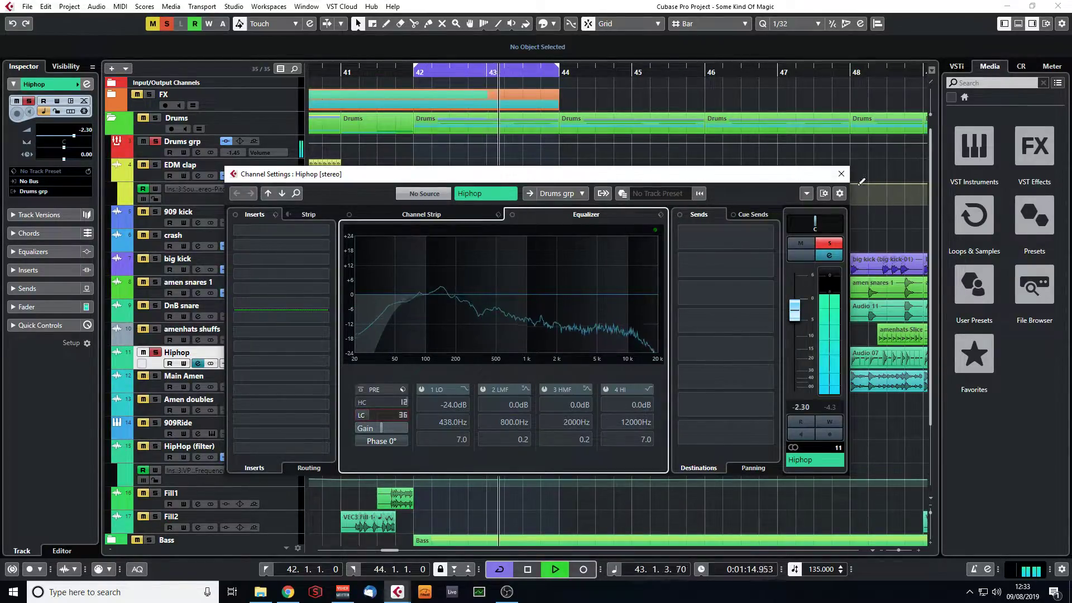
left_click(841, 173)
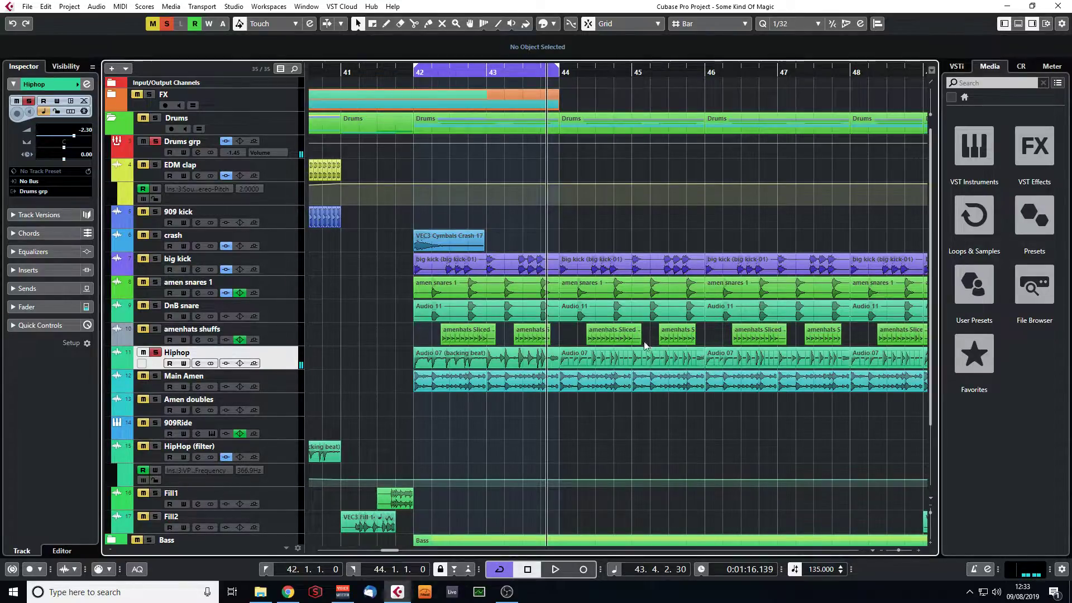
- Open the Hiphop track's Audio 07 part at bar 44 in the editor and examine its slices up close
double_click(607, 369)
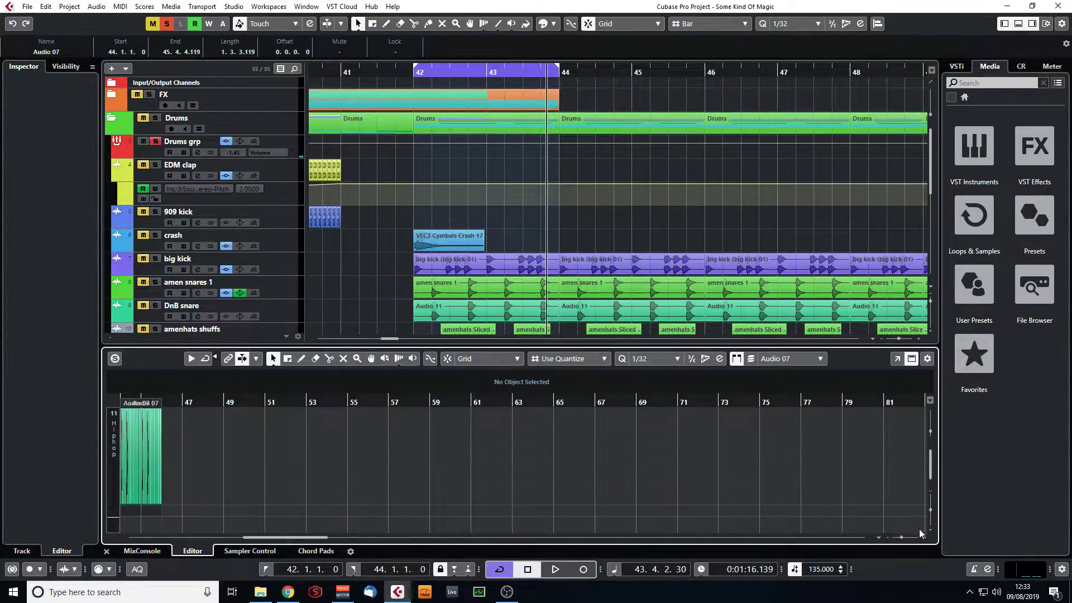
left_click_drag(902, 538, 906, 538)
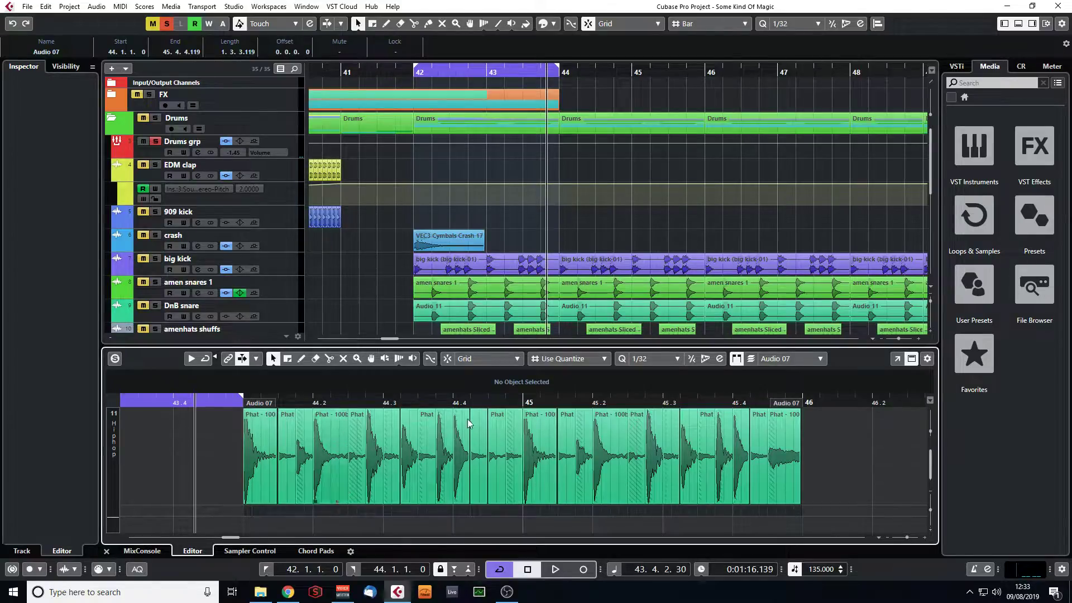
left_click_drag(335, 401, 254, 409)
scroll(232, 427, "up", 2)
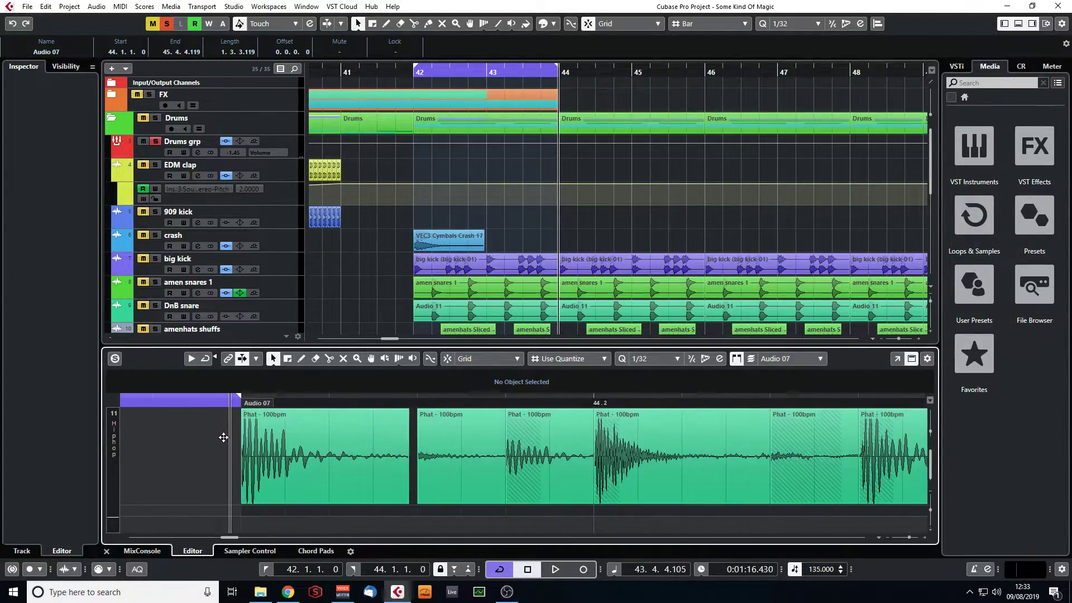
left_click_drag(224, 437, 721, 421)
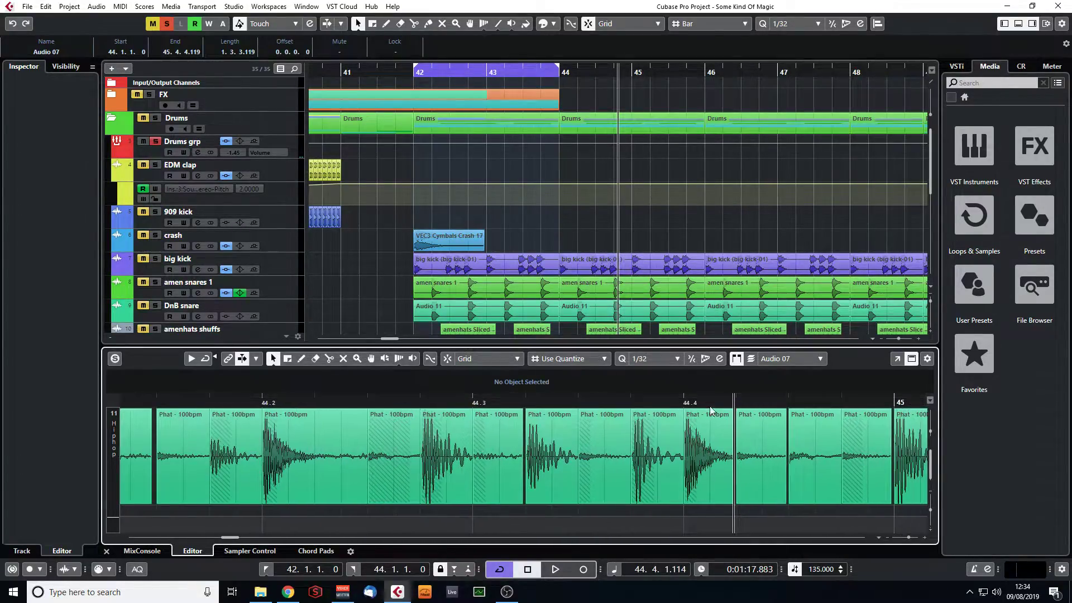
- Set the quantize value to 1/16, check the Audio 07 slices through to the part's end, and close the editor
left_click(657, 358)
left_click(658, 124)
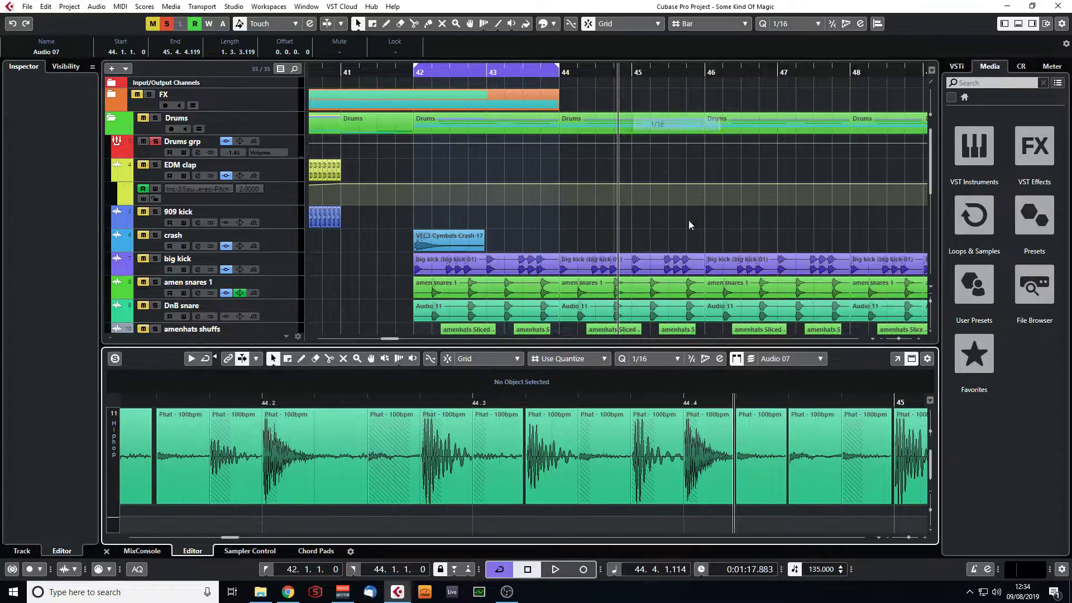
left_click_drag(739, 398, 348, 385)
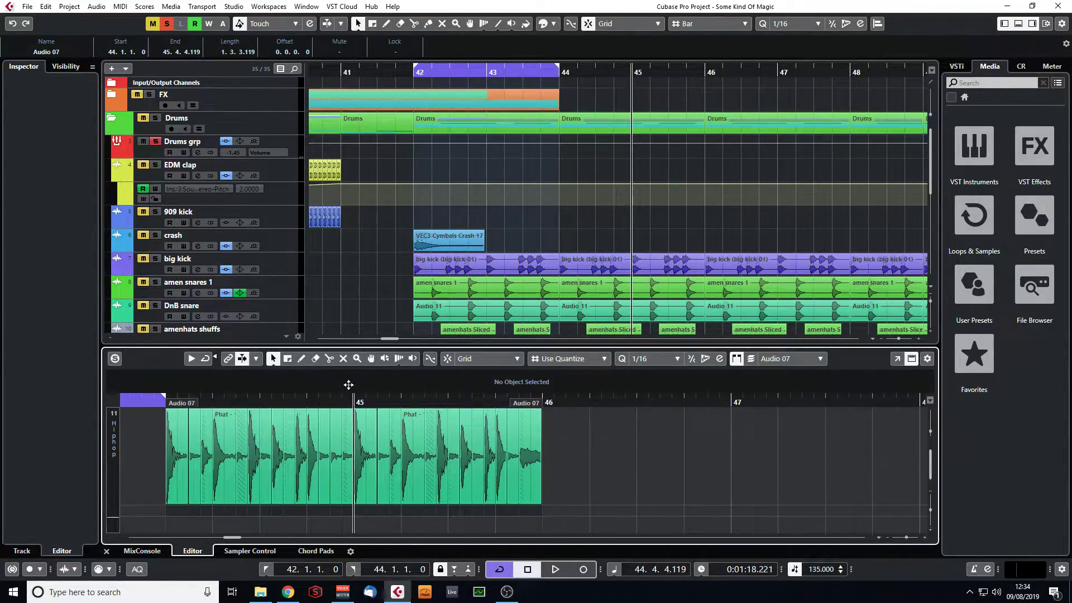
left_click_drag(534, 404, 329, 375)
left_click(106, 552)
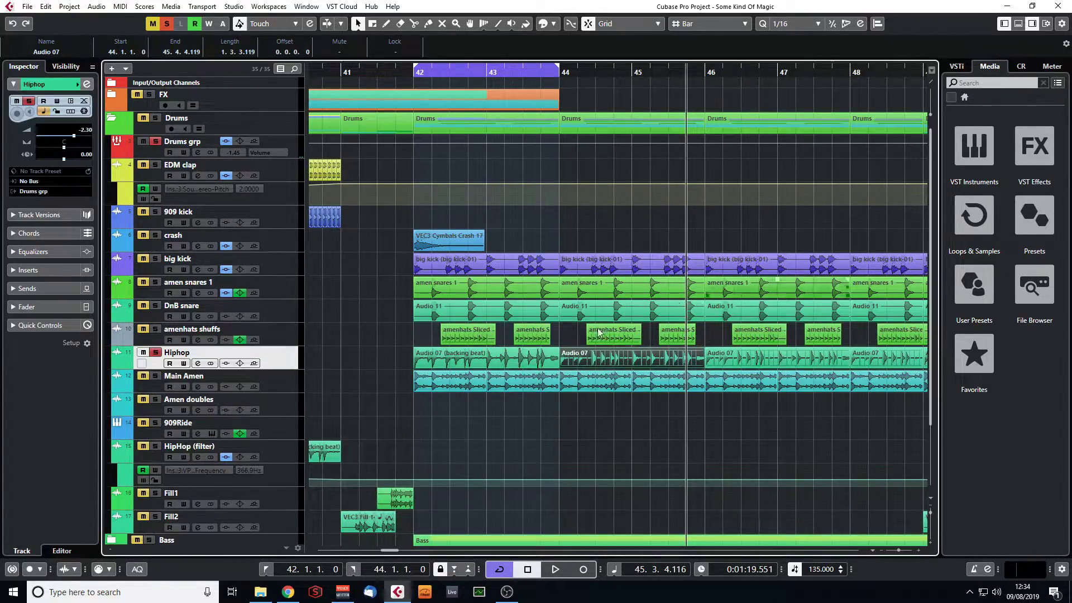
- Select the Hiphop track's backing beat event at bar 42 and play it from its start
left_click(493, 366)
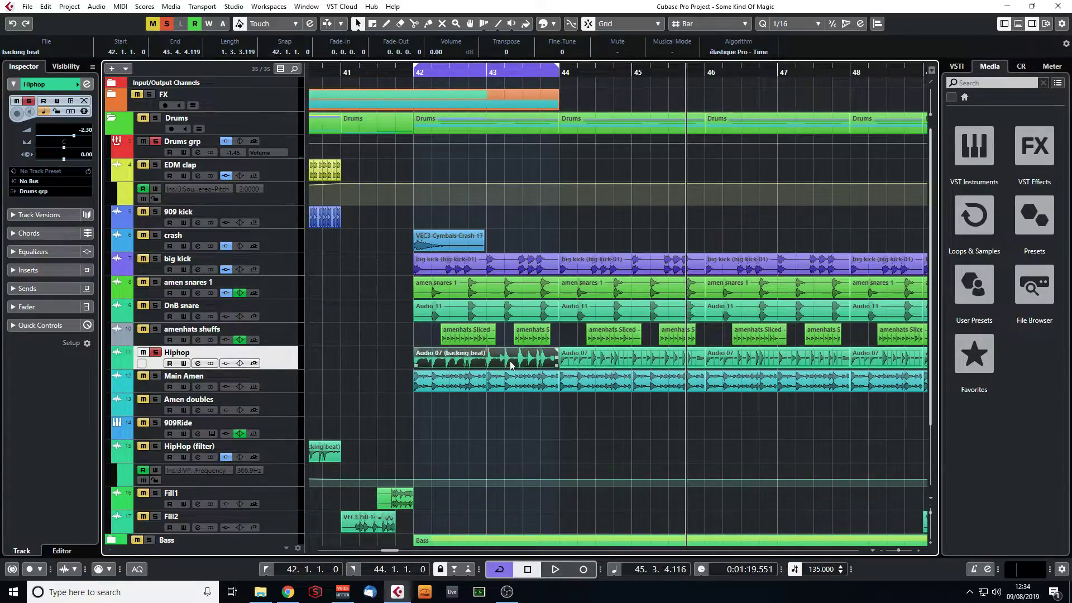
key("KP_1")
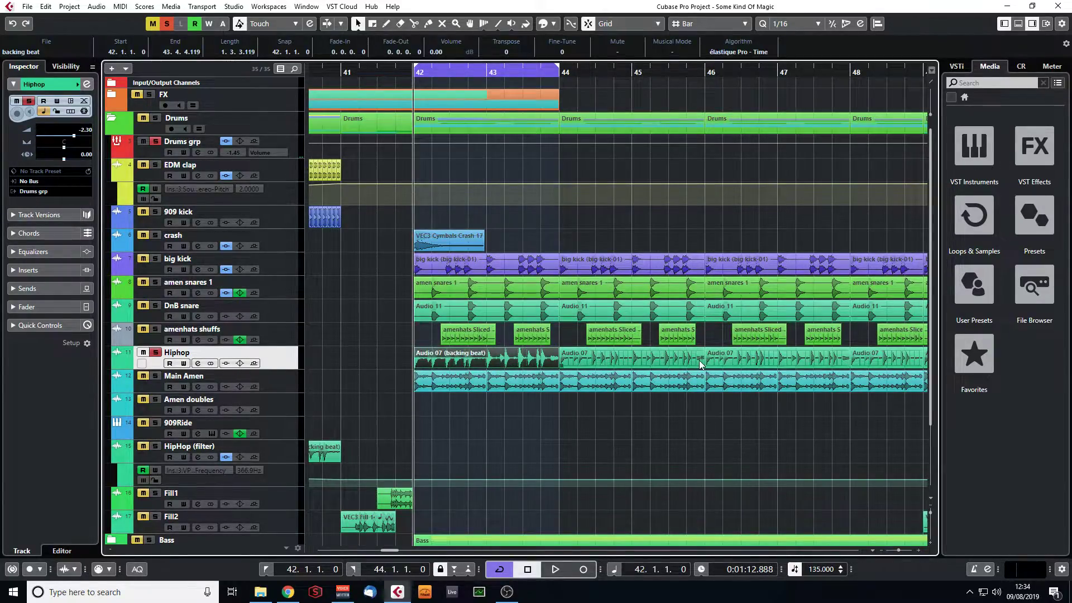
key("space")
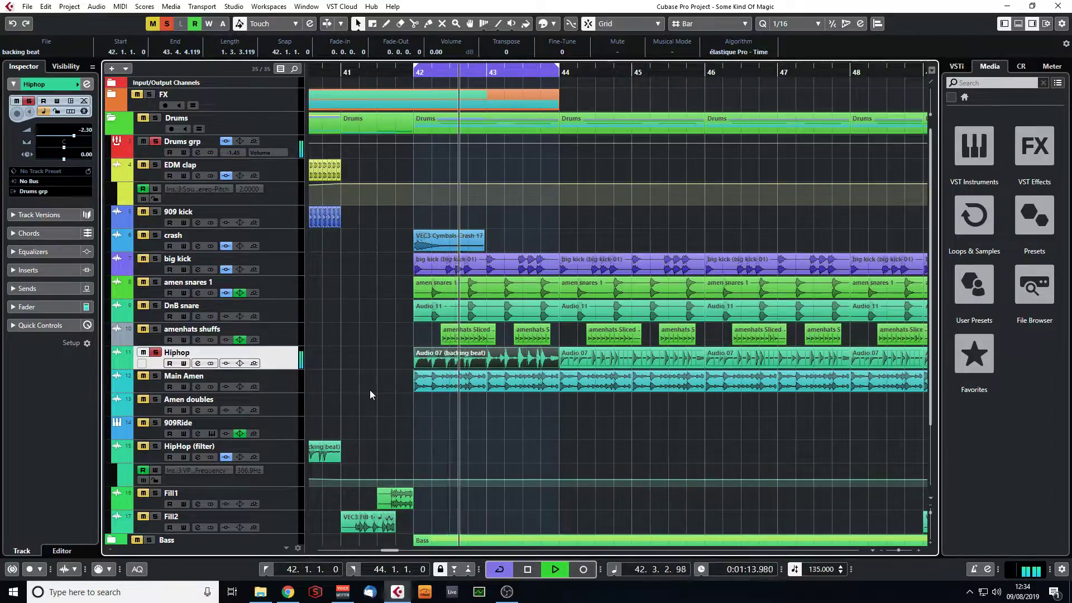
key("space")
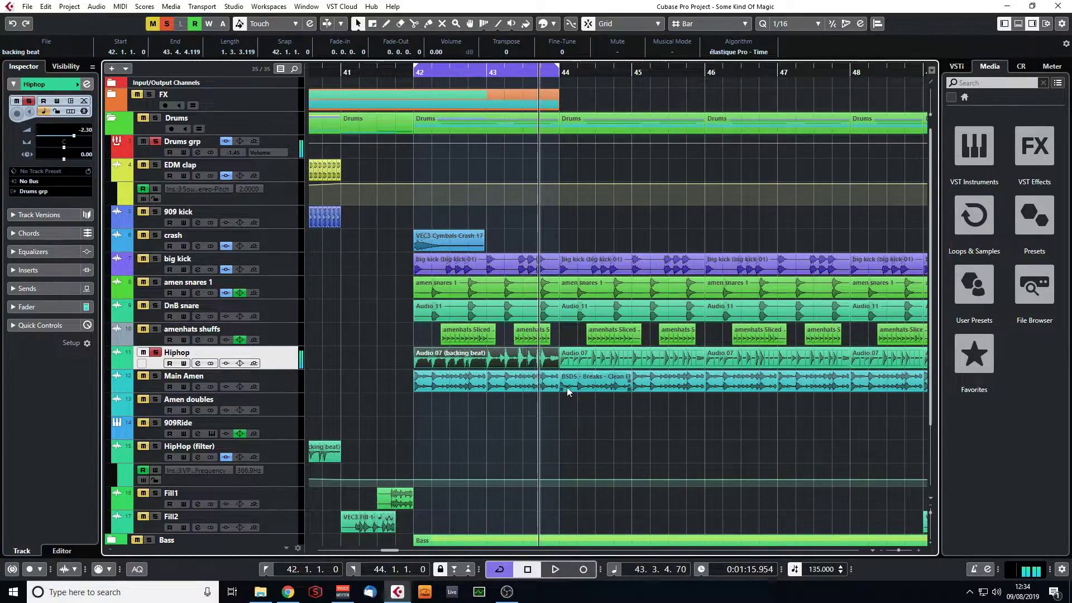
- Return to bar 42, switch the solo from the Hiphop track to the Main Amen track, and play it
left_click_drag(411, 75, 415, 106)
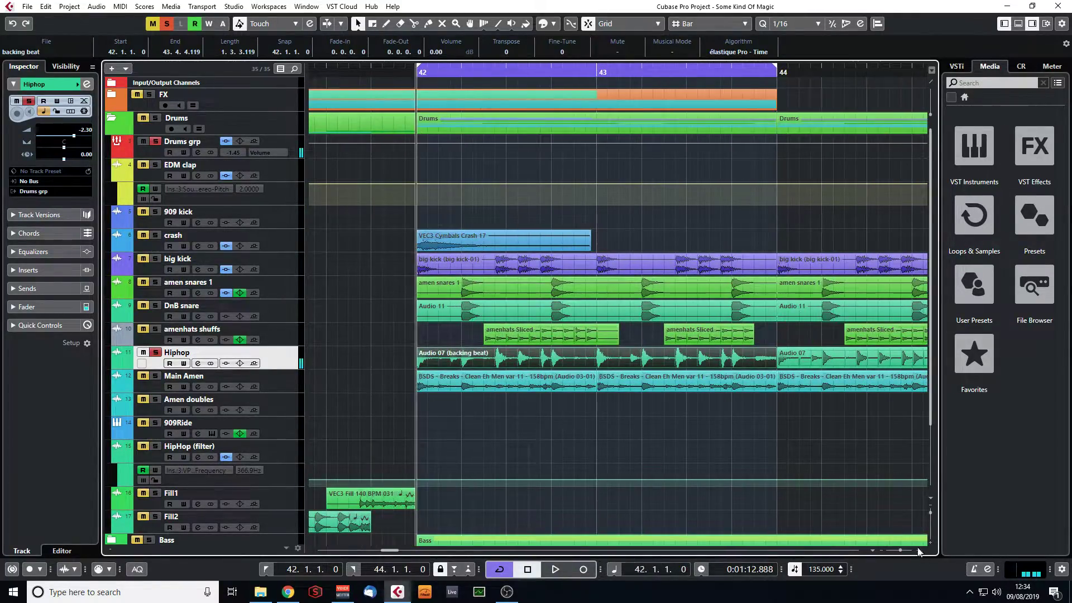
left_click(156, 353)
left_click(156, 376)
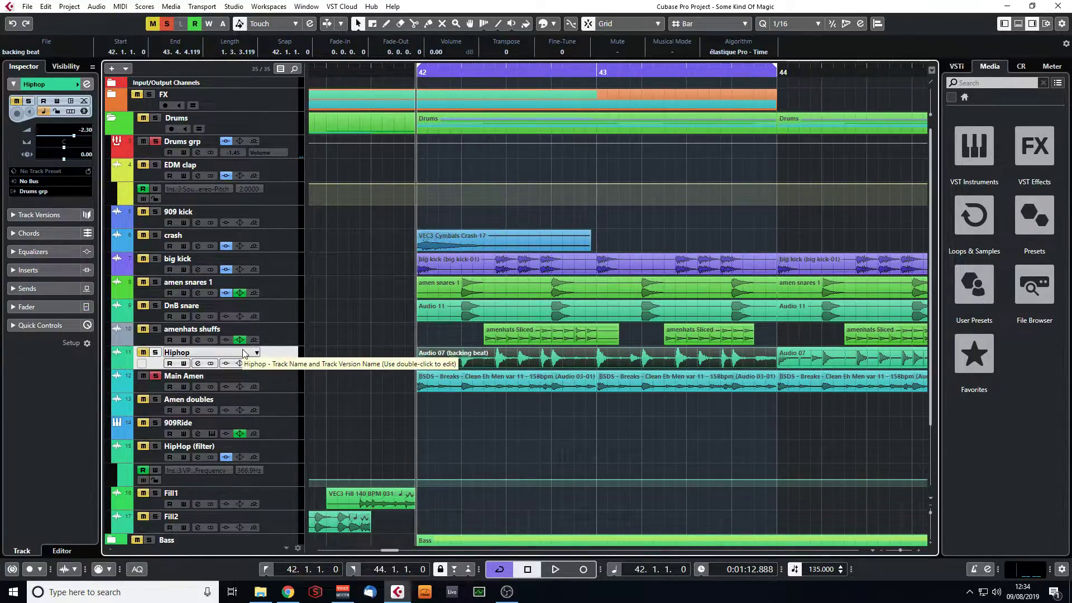
key("space")
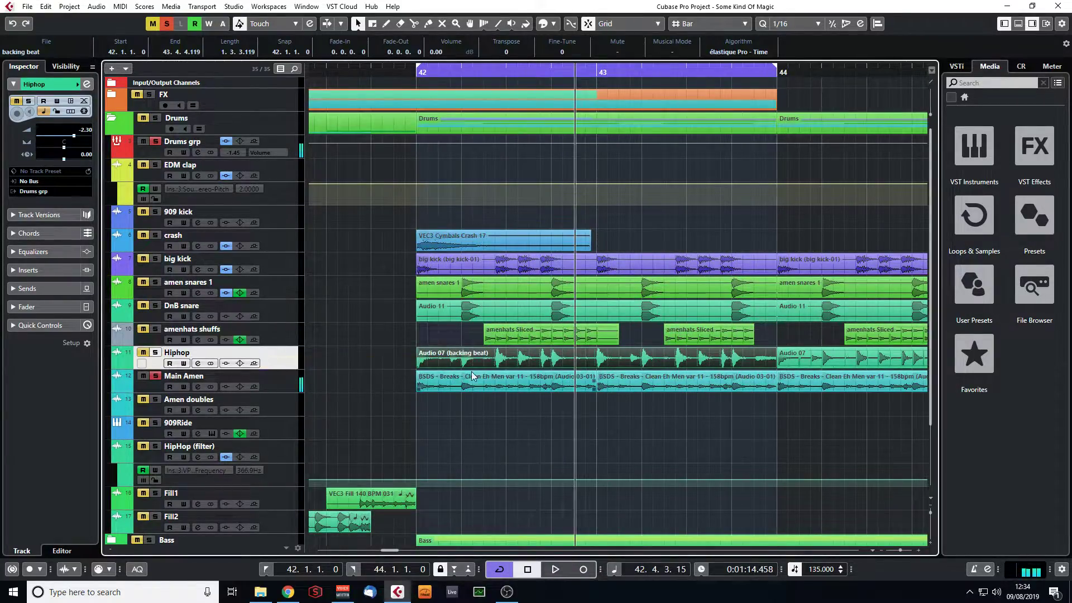
- Replay the soloed Main Amen break from bar 42, pausing to compare its hits with the snare events above
left_click(418, 72)
key("space")
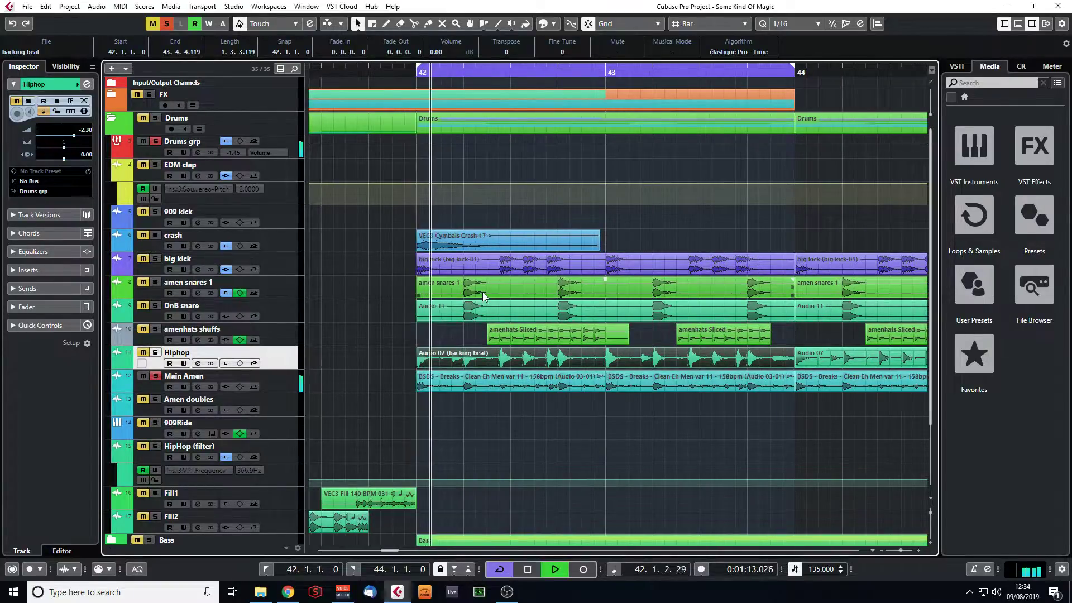
key("space")
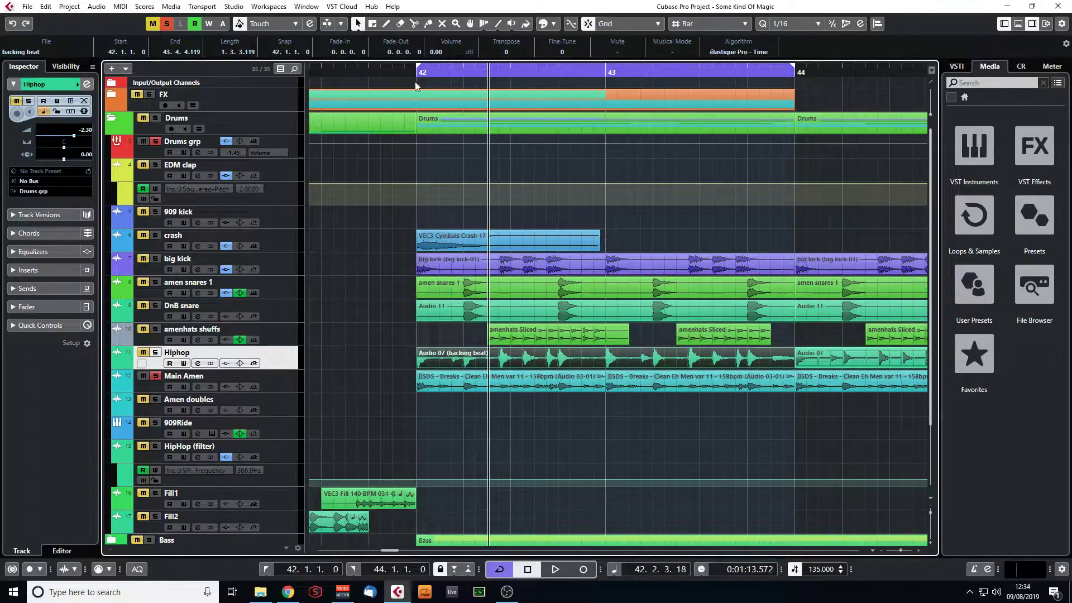
key("space")
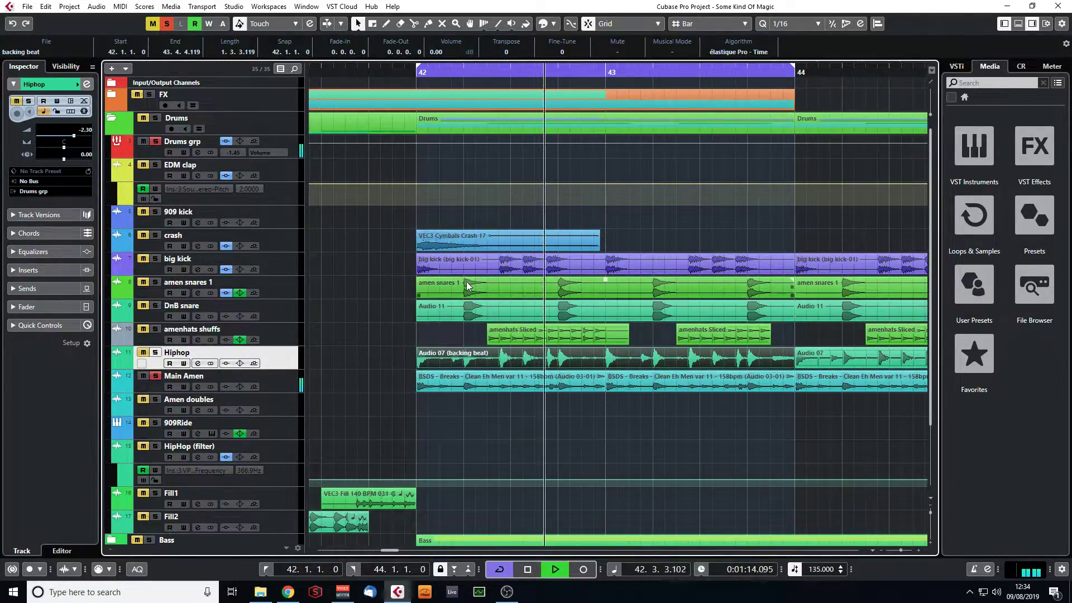
- Switch the solo from the Main Amen track to amenhats shuffs and play it from bar 42
key("space")
left_click(156, 377)
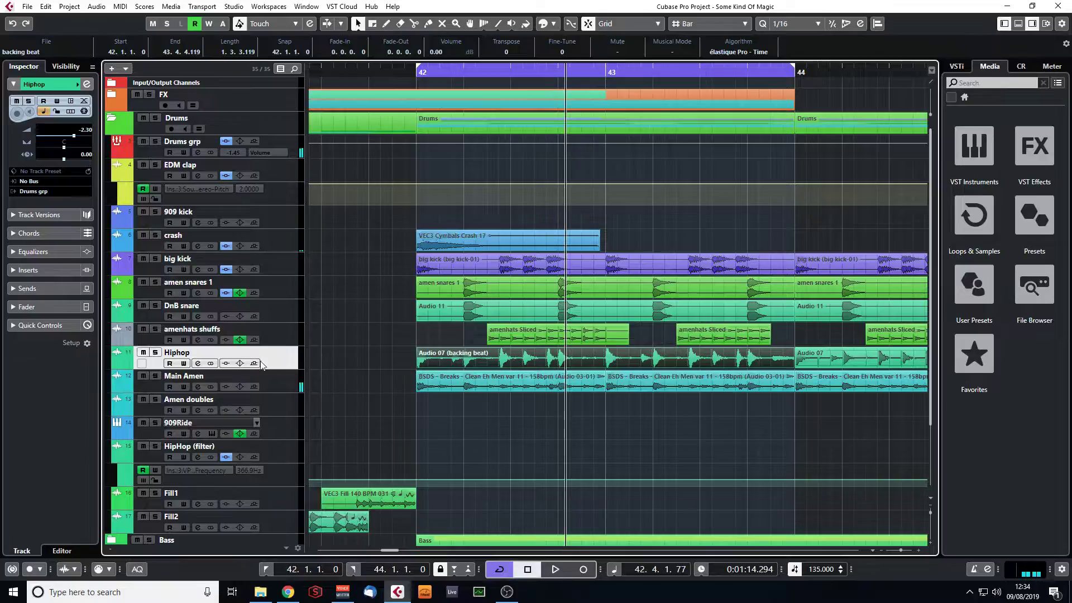
left_click(155, 329)
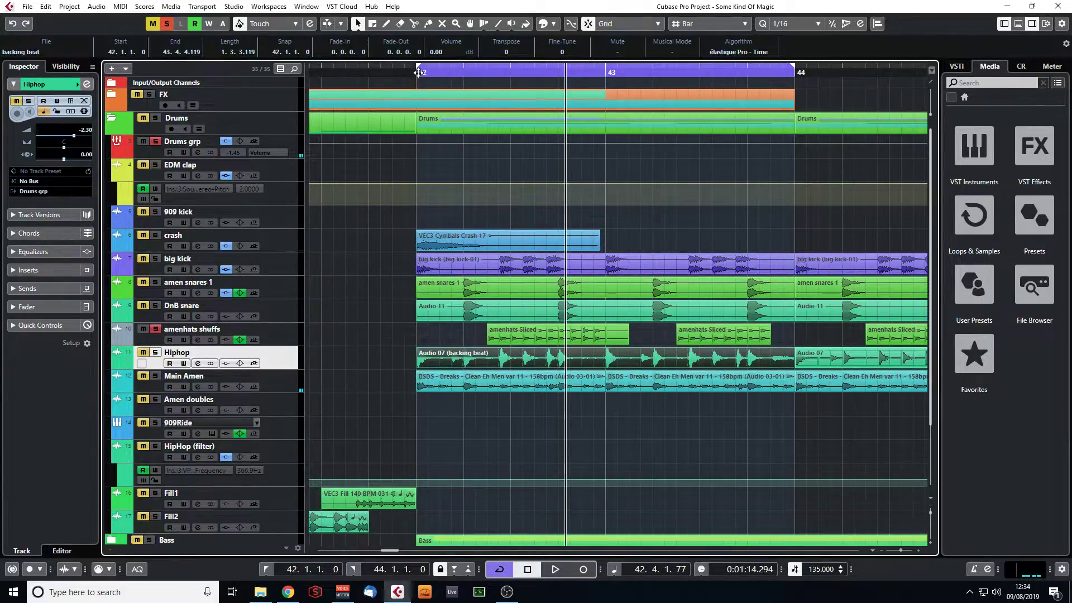
left_click_drag(418, 72, 535, 260)
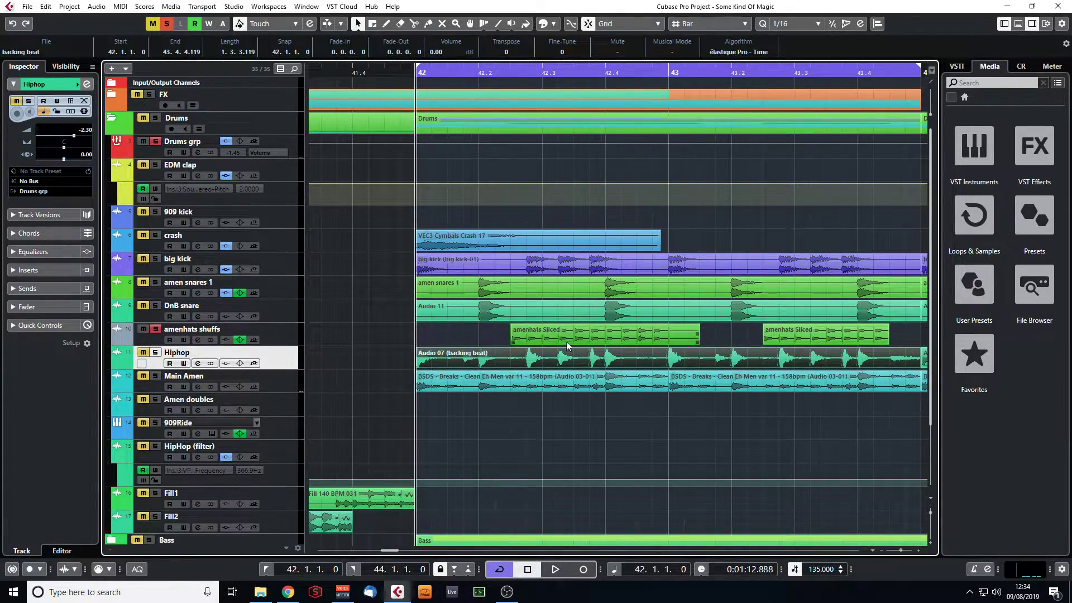
key("space")
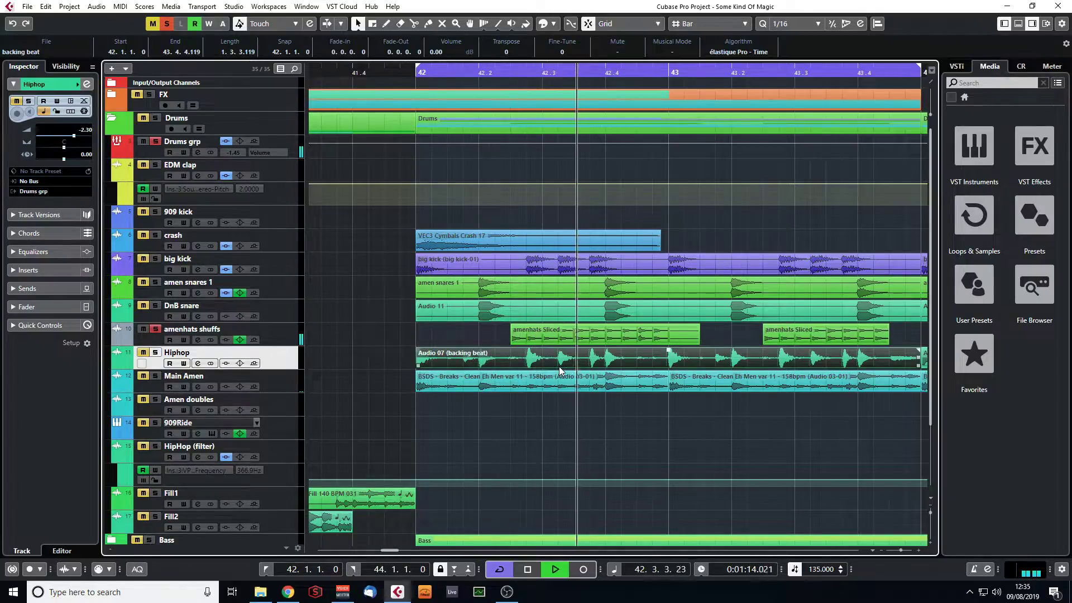
- Open the first amenhats Sliced part in the editor, examine and play its individual hat slices from bar 42, and close the editor
double_click(548, 337)
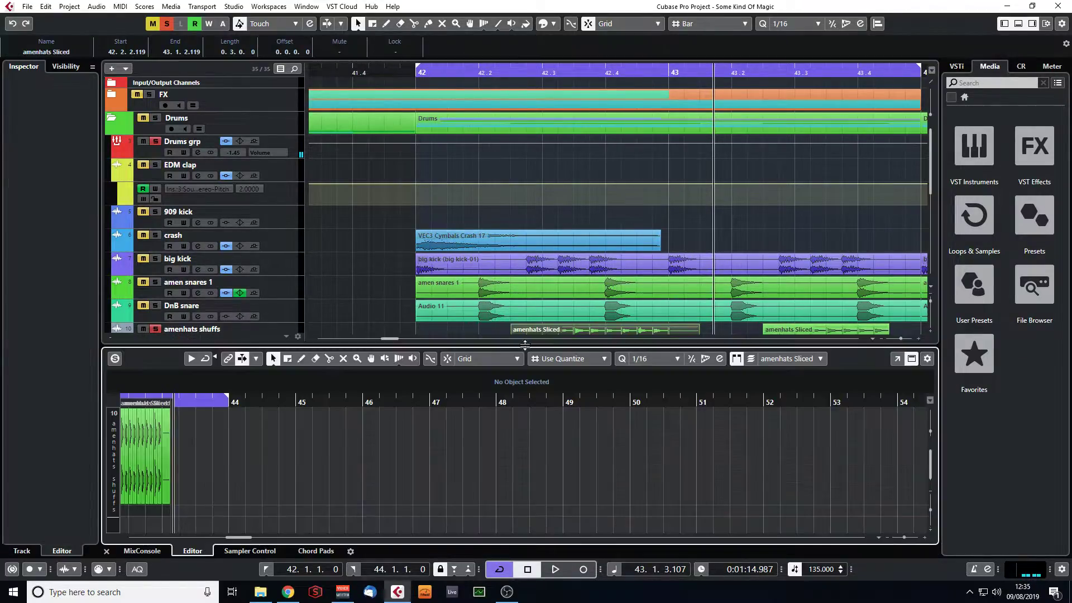
left_click_drag(195, 398, 138, 453)
left_click(106, 551)
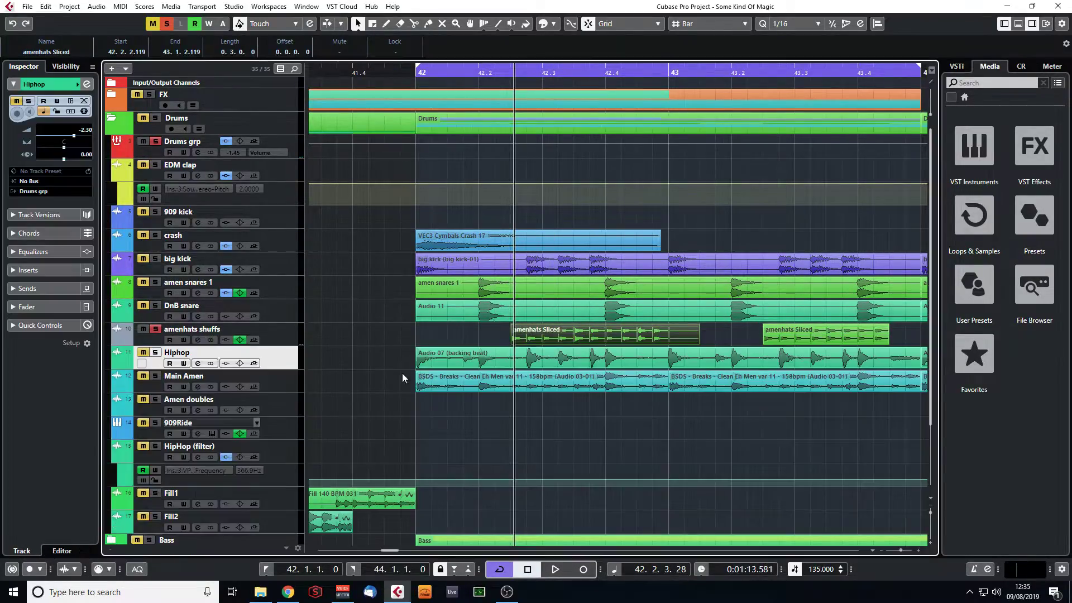
double_click(545, 335)
left_click_drag(303, 402, 275, 437)
key("space")
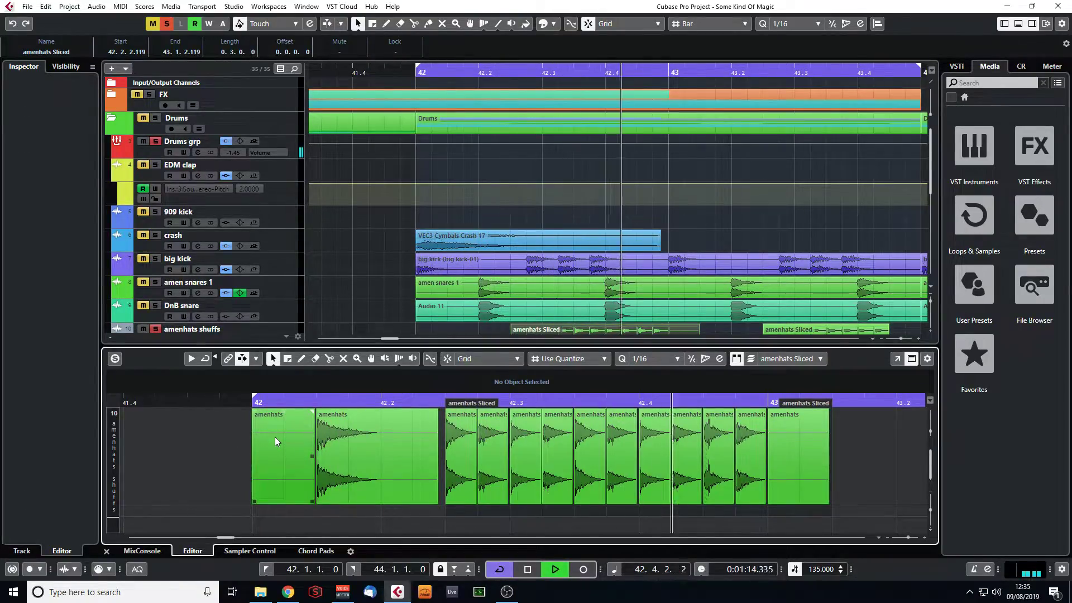
key("space")
left_click(402, 458)
left_click(303, 511)
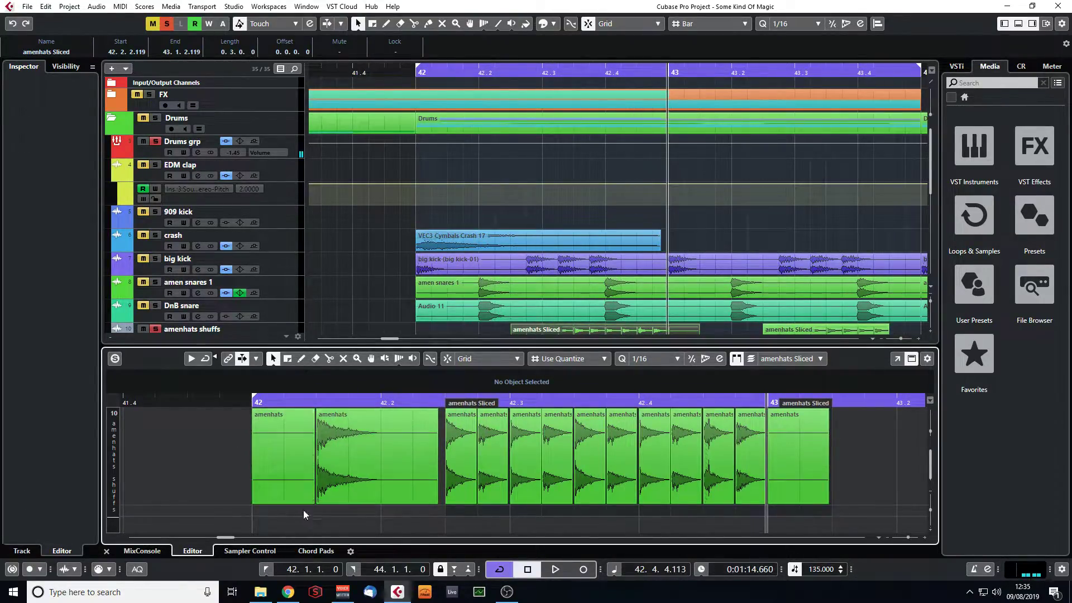
left_click(106, 552)
- Extend the start of the first amenhats Sliced part back to bar 42, play it, and undo the extension
left_click_drag(509, 333, 416, 333)
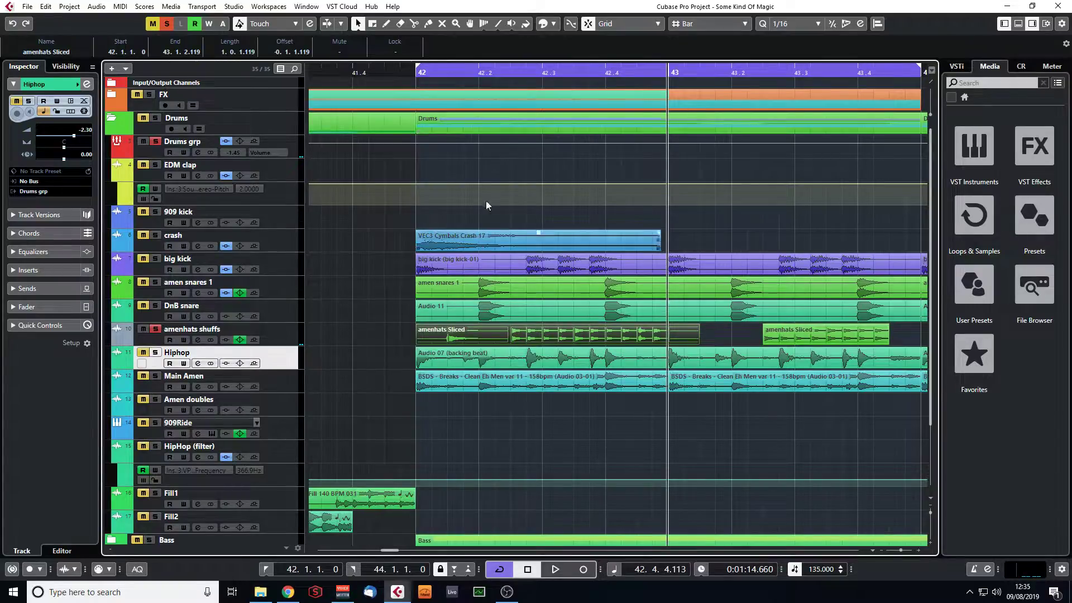
key("space")
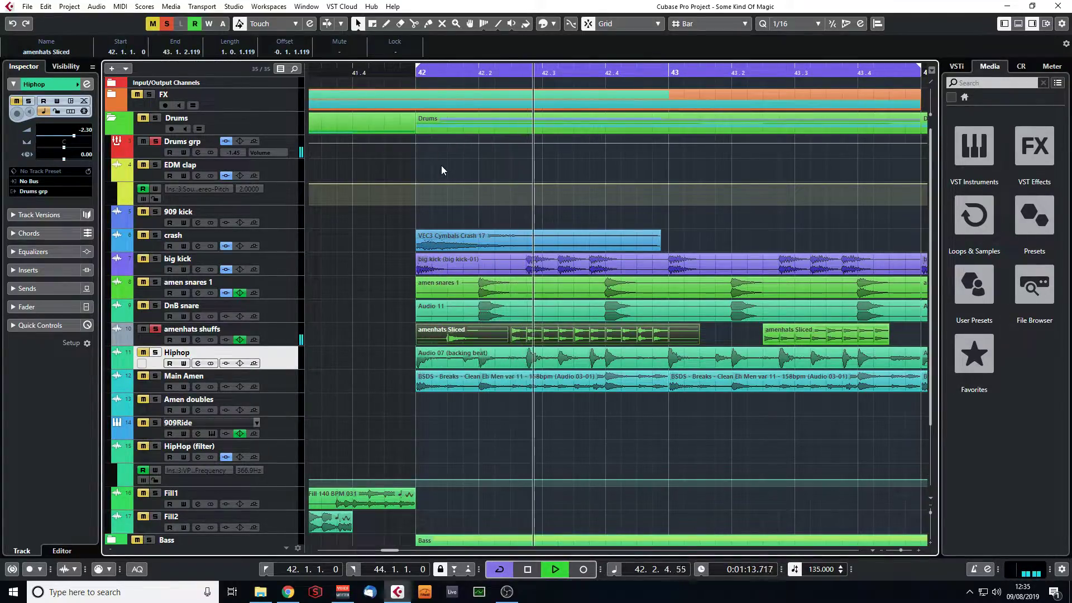
key("space")
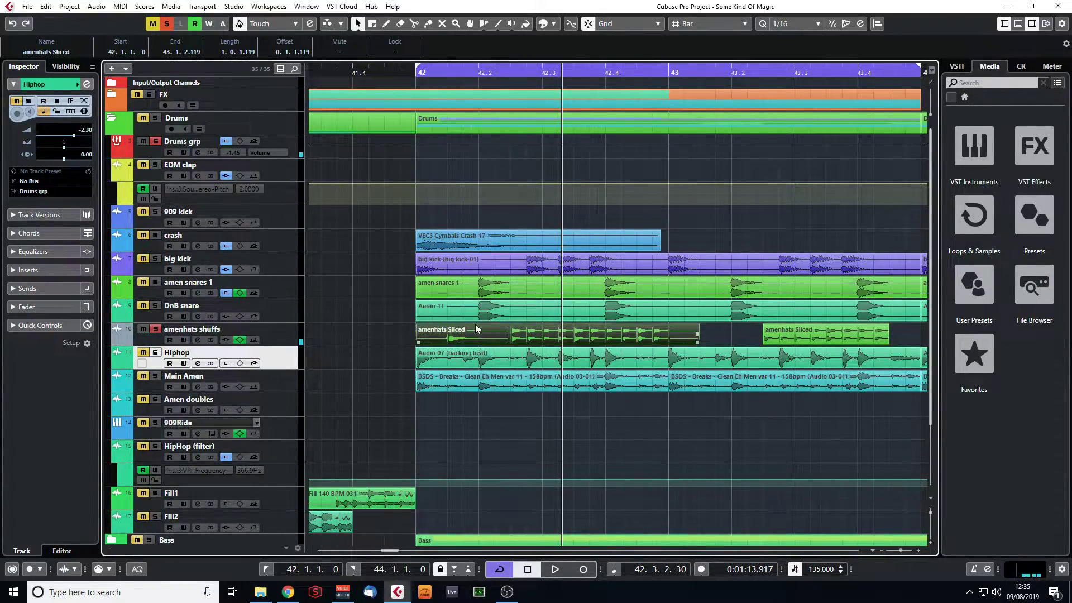
key("ctrl+z")
- Play amenhats shuffs together with Main Amen from bar 42, and clear both solos
left_click(415, 74)
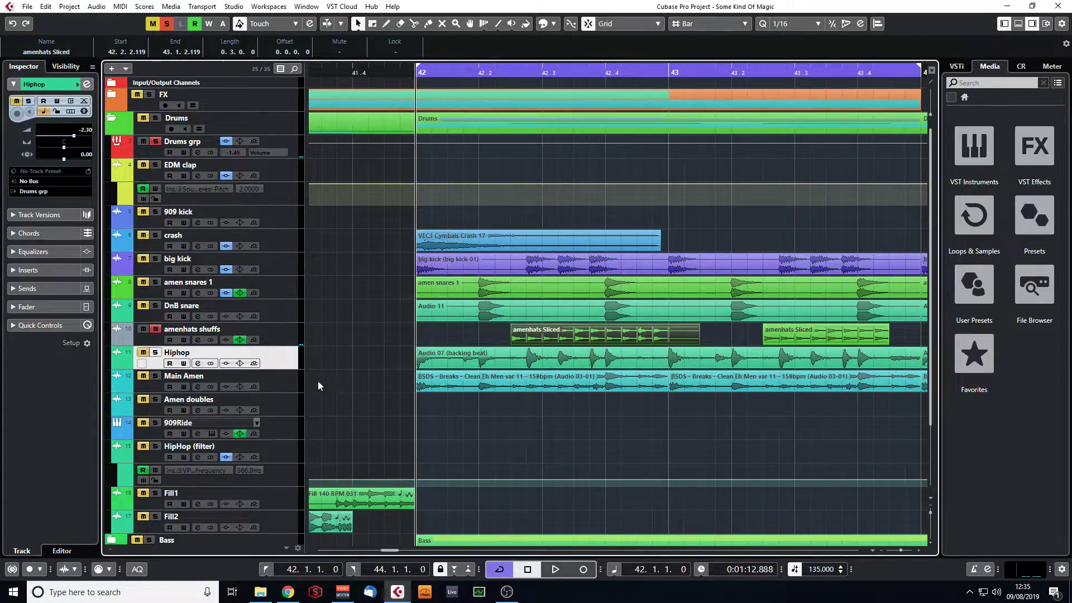
key("space")
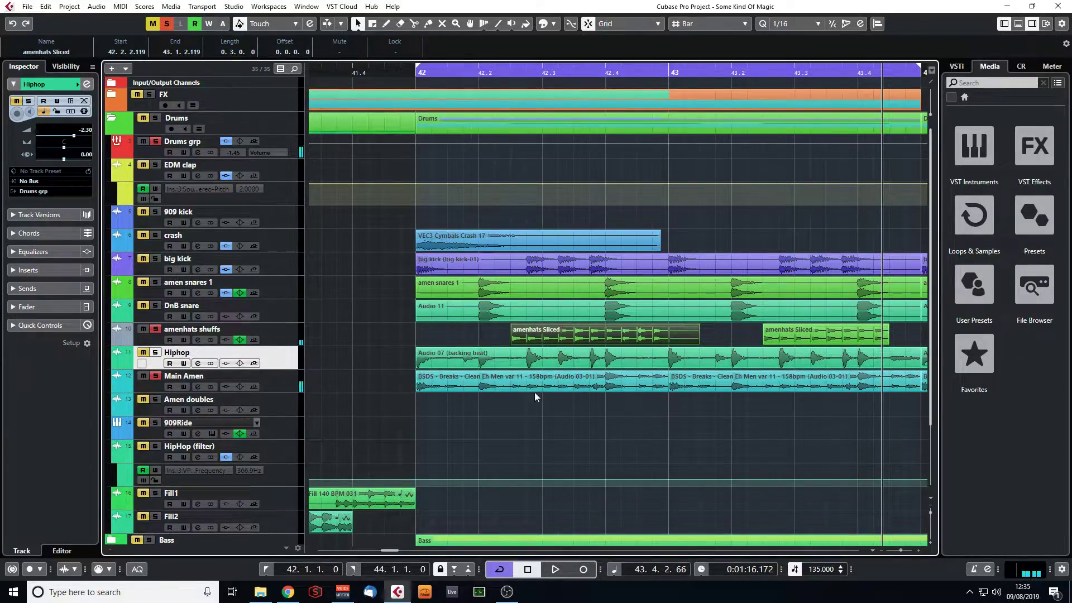
left_click(561, 389)
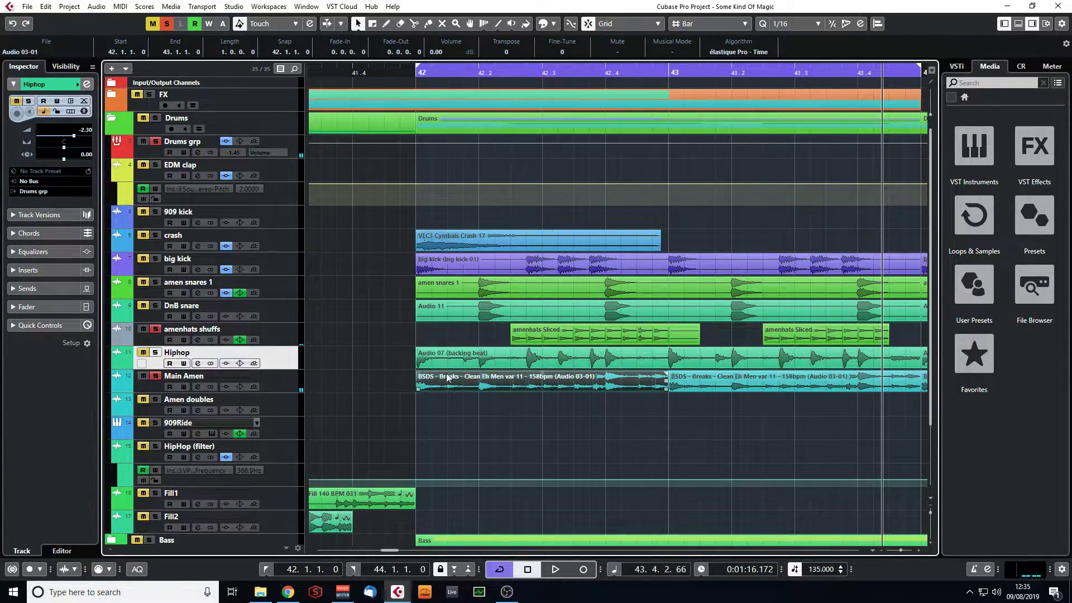
left_click(156, 376)
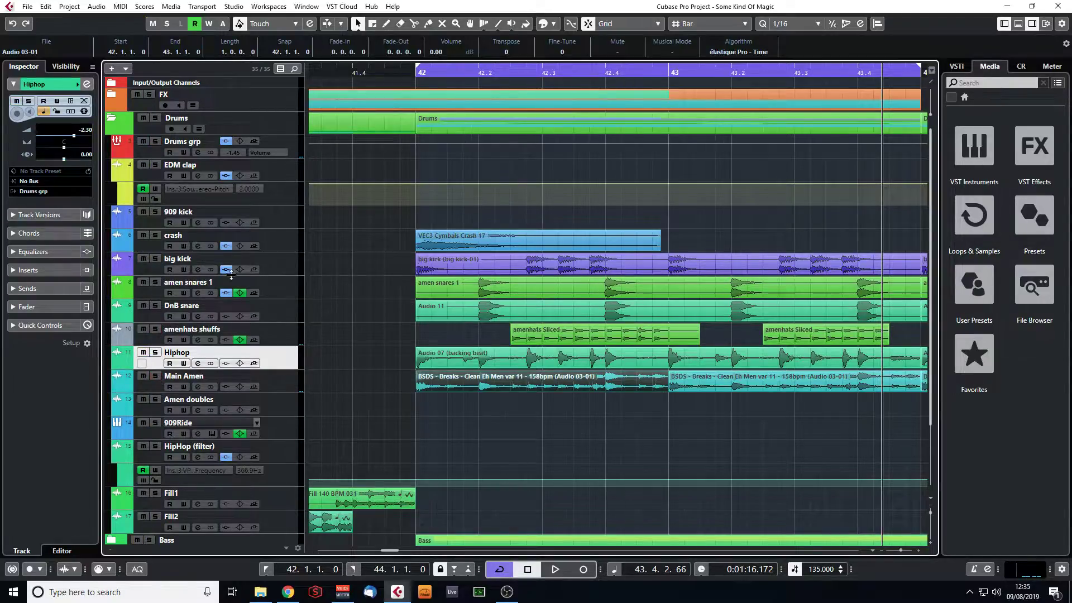
- Move the DnB snare track above amen snares 1 and play it soloed with the big kick from bar 42
left_click(154, 258)
left_click_drag(282, 303, 285, 280)
left_click(410, 75)
key("space")
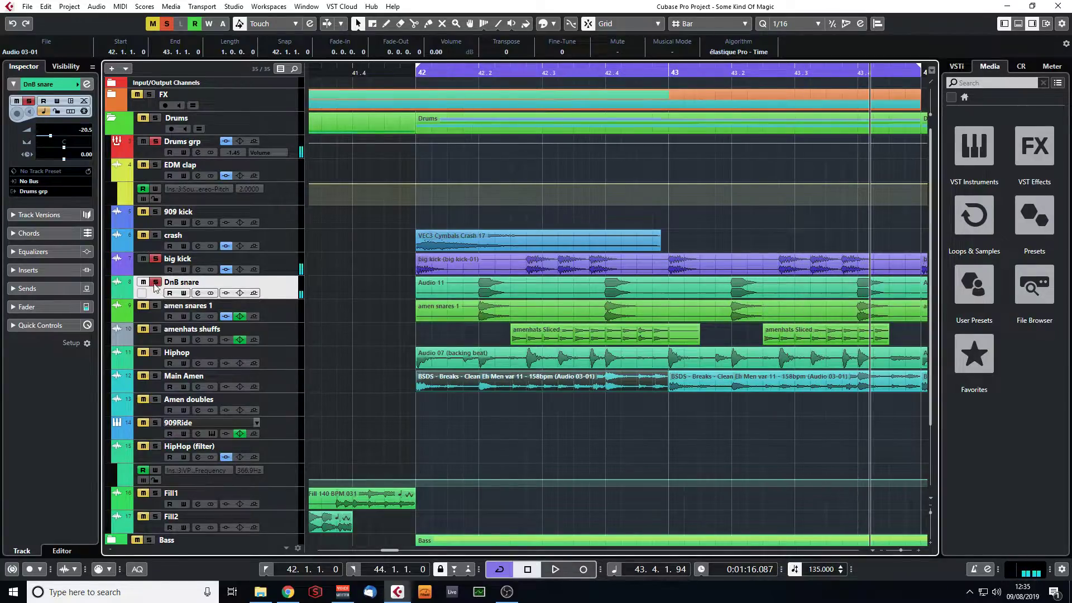
- Play the big kick alone from bar 42, and repeat with only amen snares 1 soloed
left_click(411, 74)
key("space")
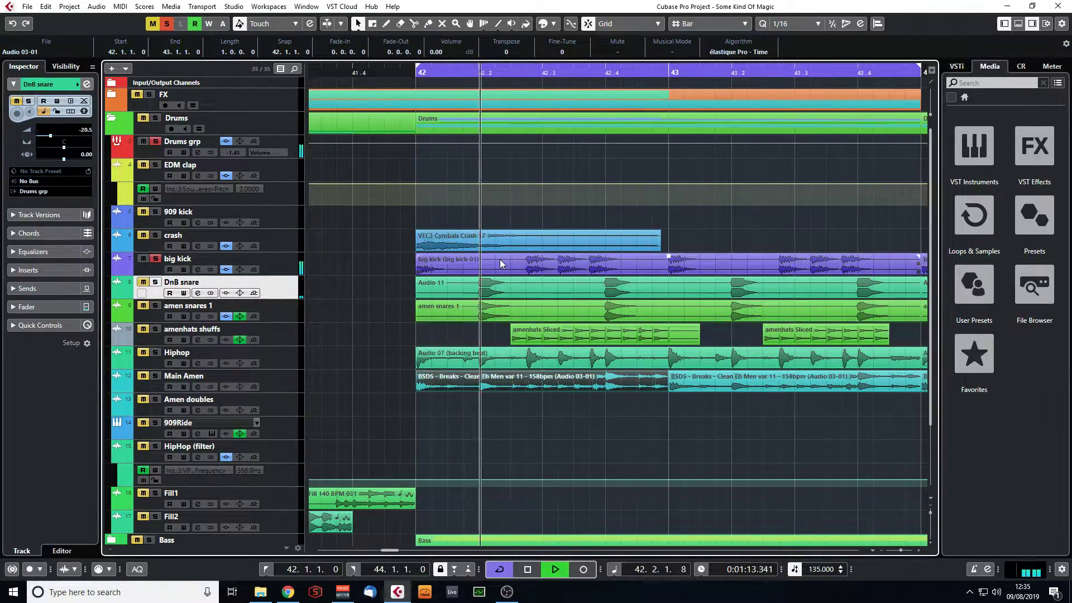
key("space")
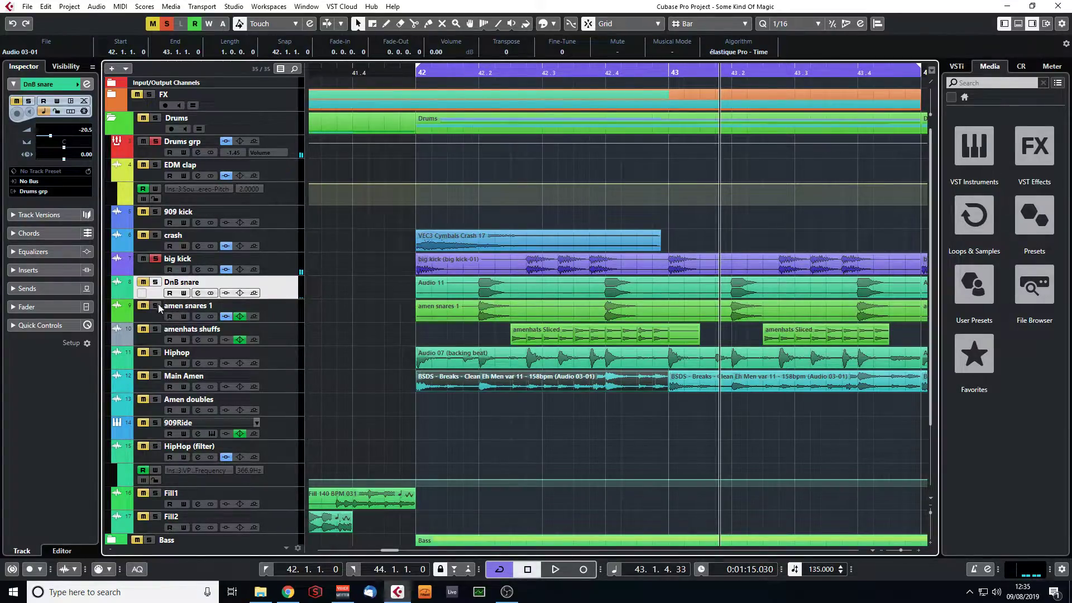
left_click(416, 75)
key("space")
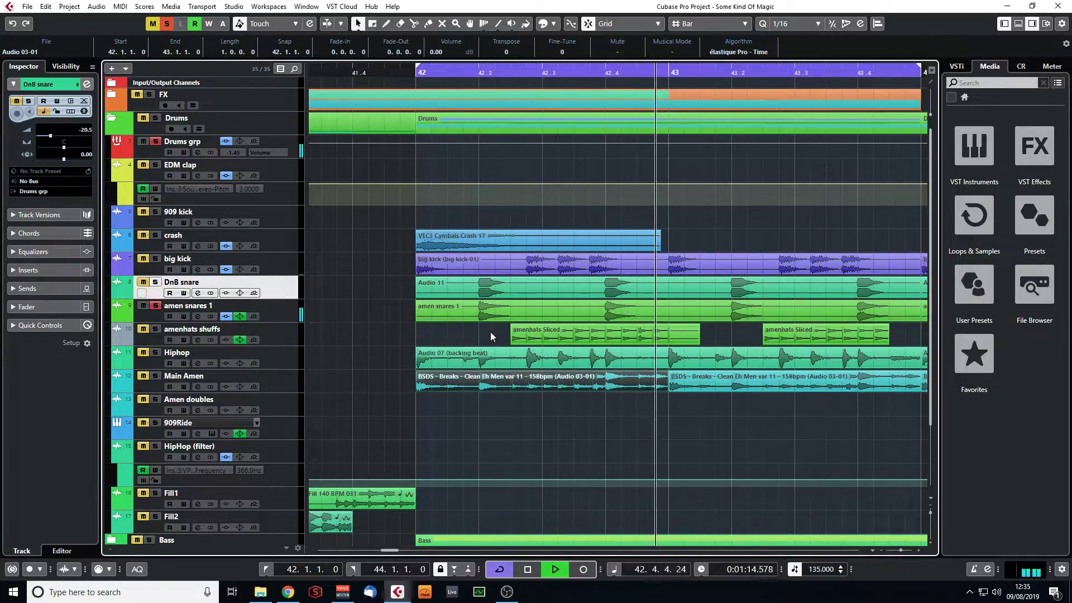
- Examine the amen snares 1 channel's equalizer and its ArtsAcoustic Reverb insert, and close both windows
left_click(287, 307)
left_click(86, 84)
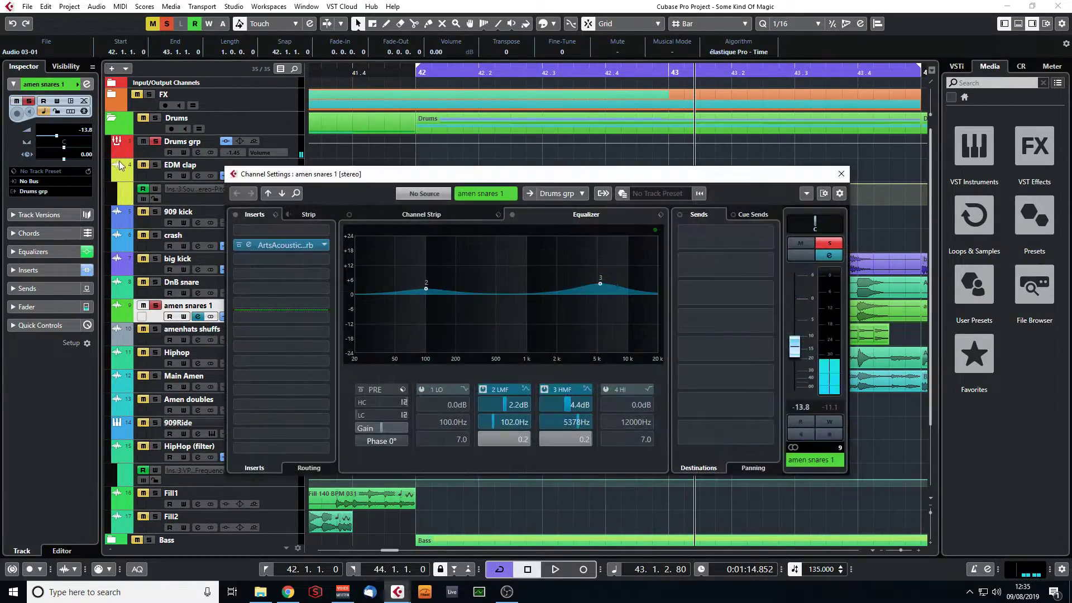
left_click(274, 246)
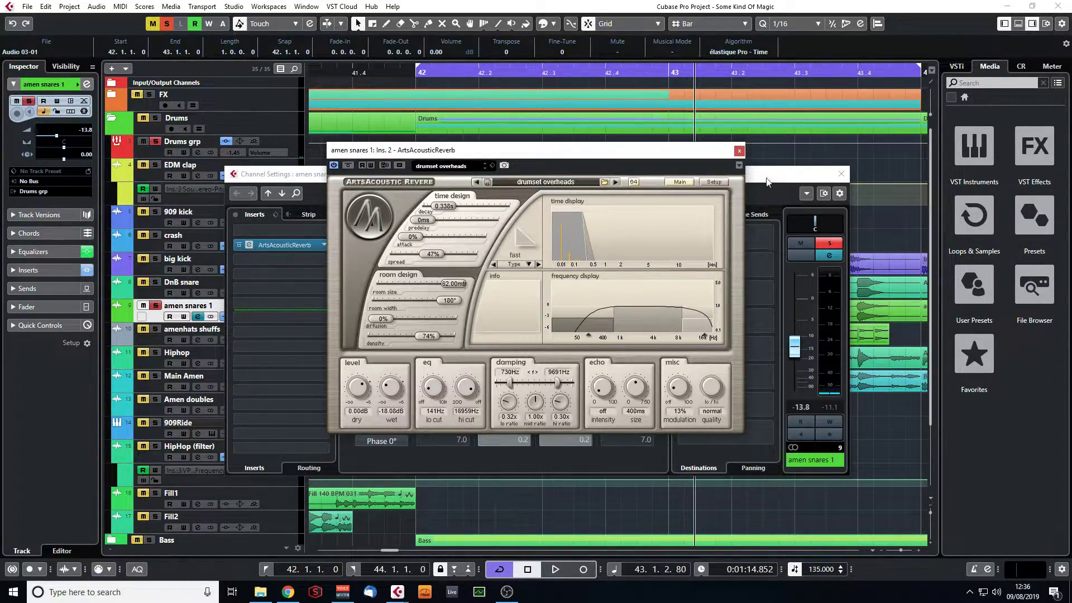
left_click(738, 151)
left_click(842, 174)
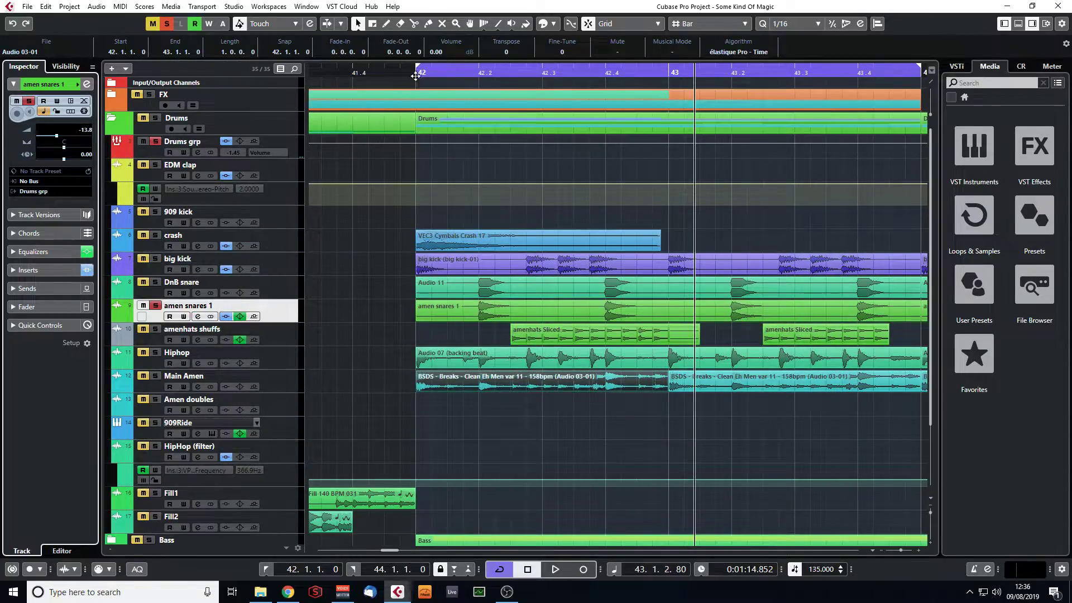
- Play amen snares 1 from bar 42 and replay it with Main Amen added to the solo
key("space")
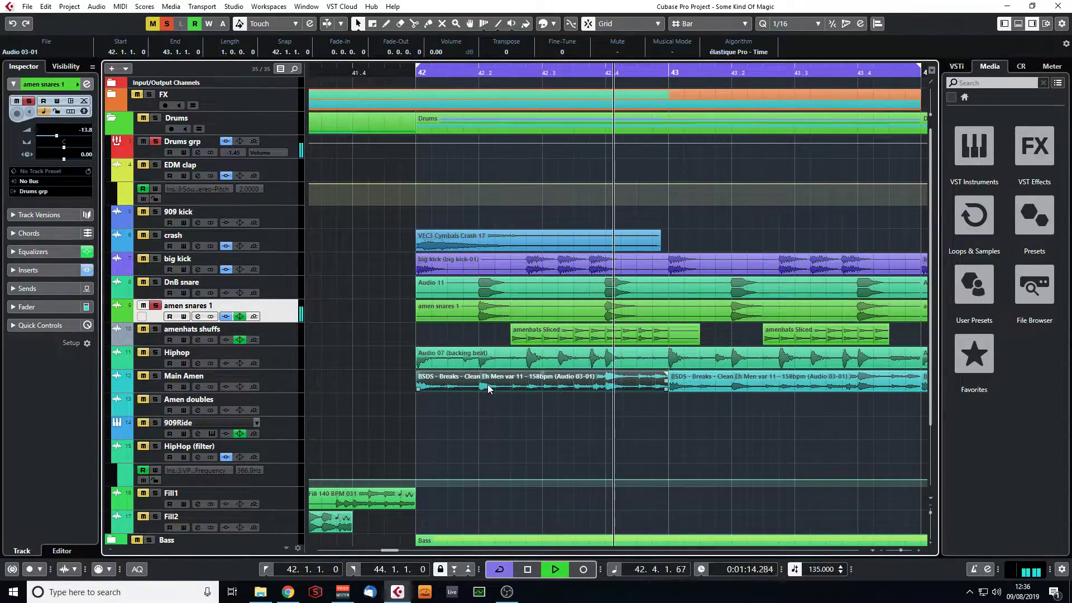
left_click(156, 376)
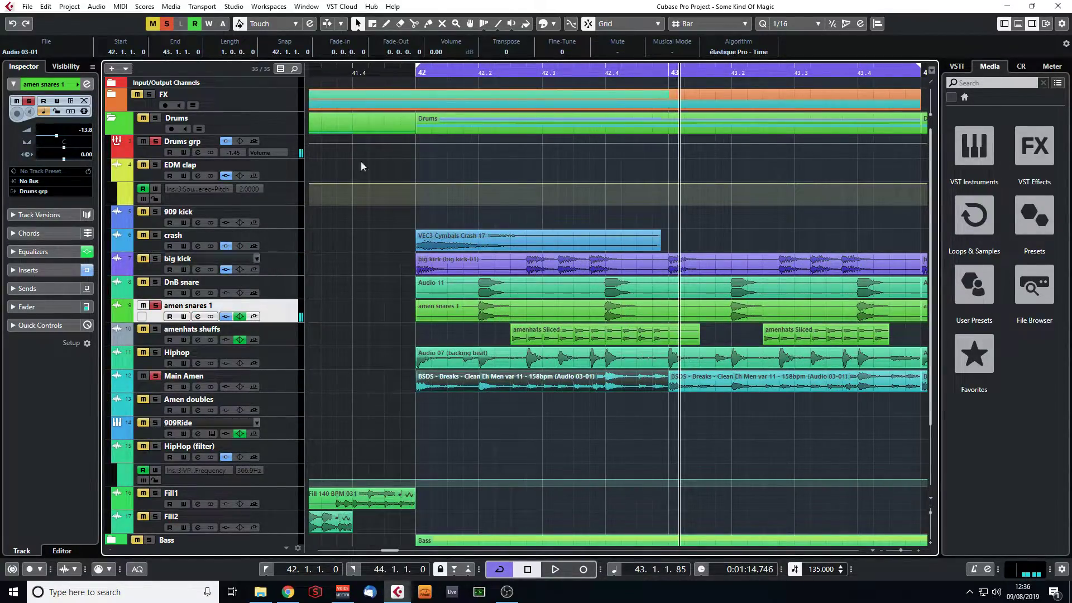
double_click(416, 72)
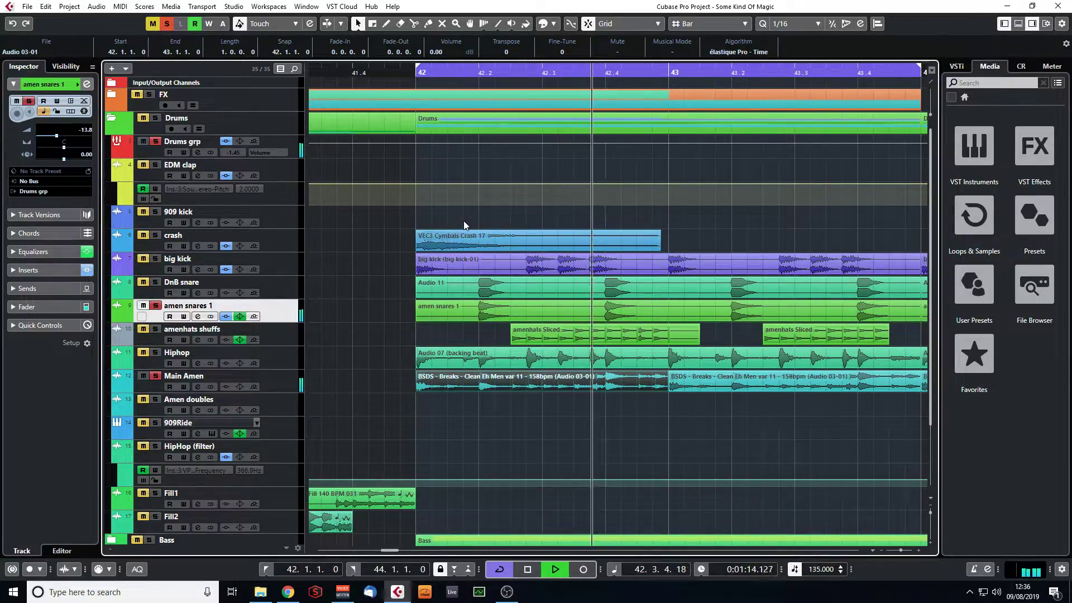
- Shorten the loop to bars 42–43 and compare the Main Amen break with and without amen snares 1
left_click(156, 305)
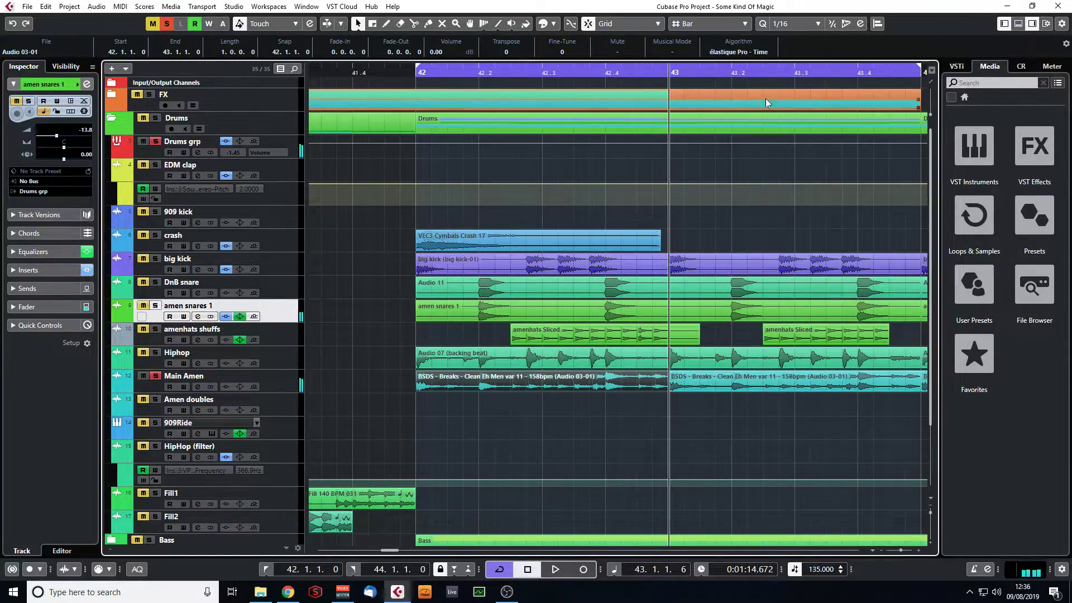
left_click(687, 76, "alt")
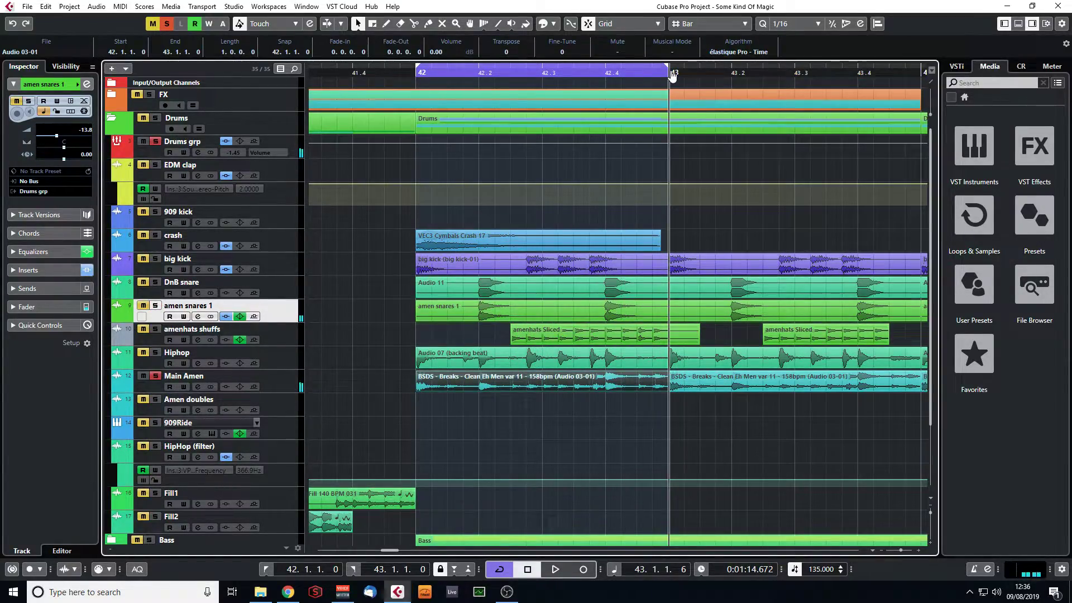
left_click(146, 307)
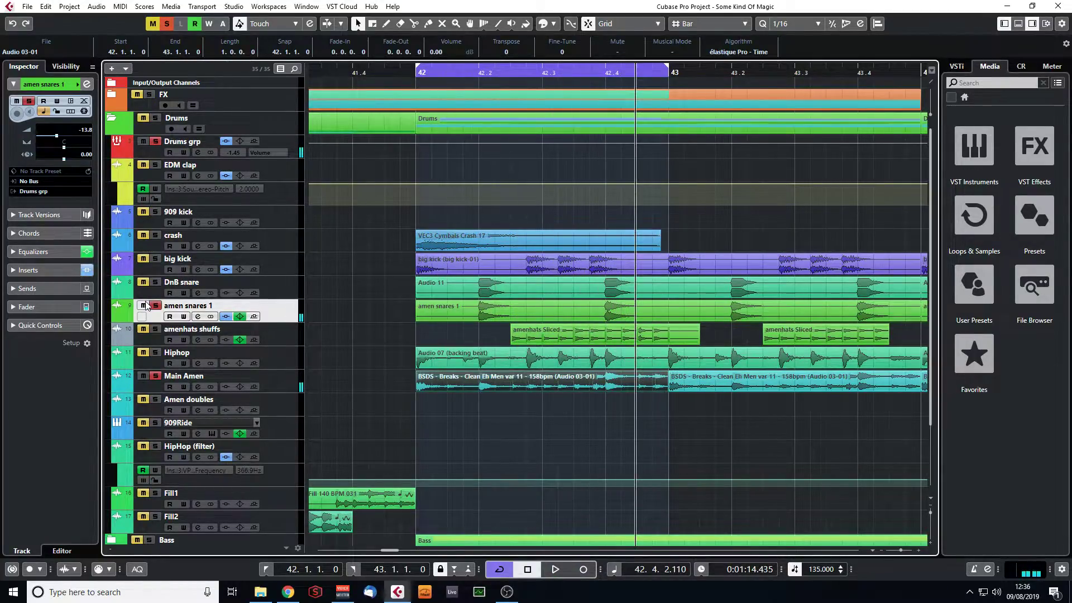
- Mute the crash track and play all the Drums folder tracks soloed together over the bar 42 loop
left_click(158, 375)
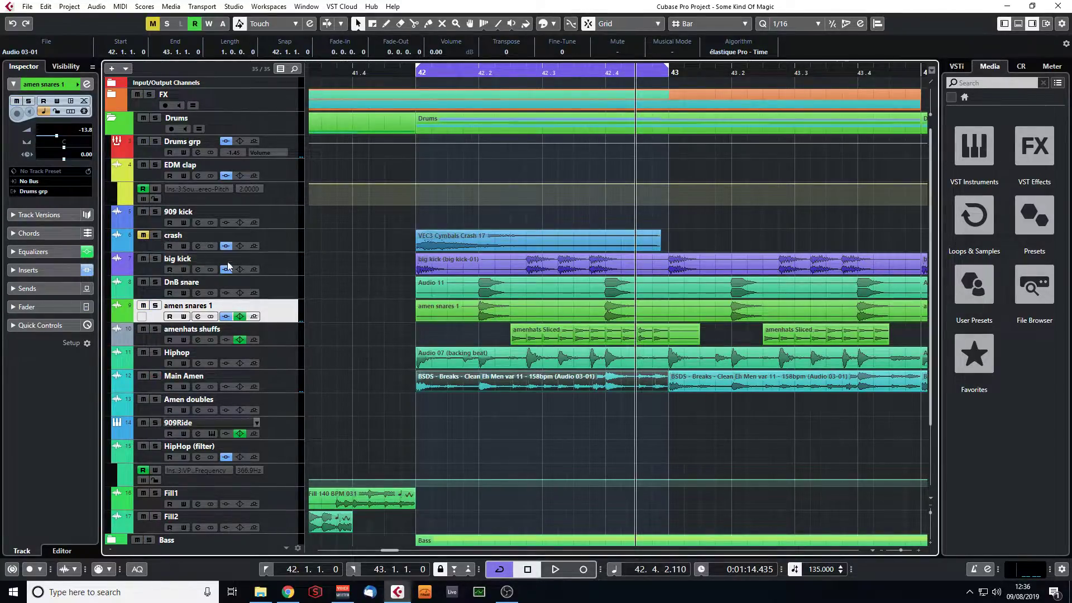
key("space")
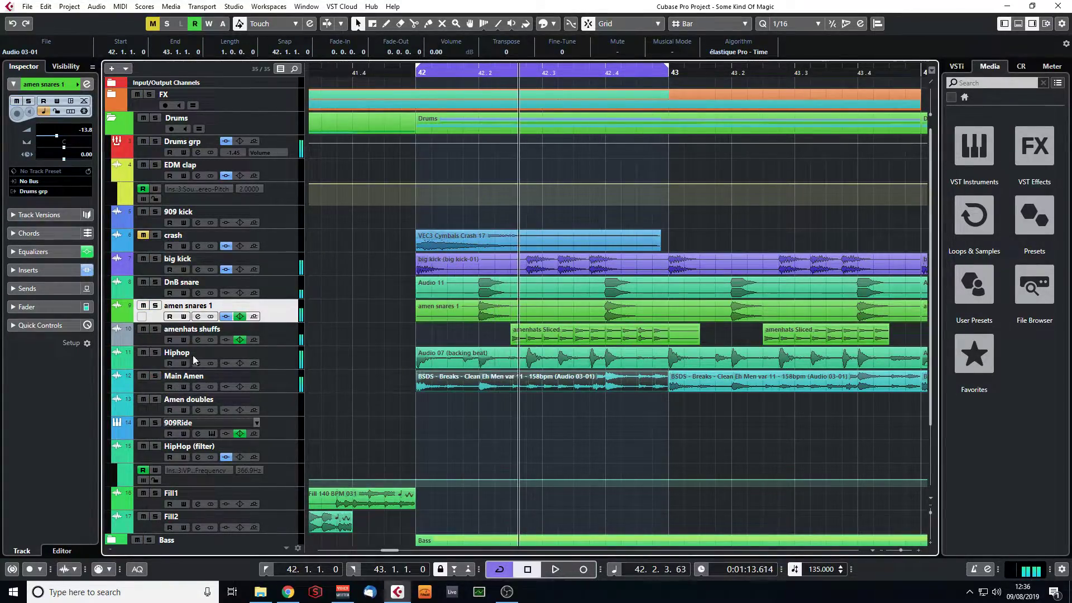
left_click(155, 119)
key("space")
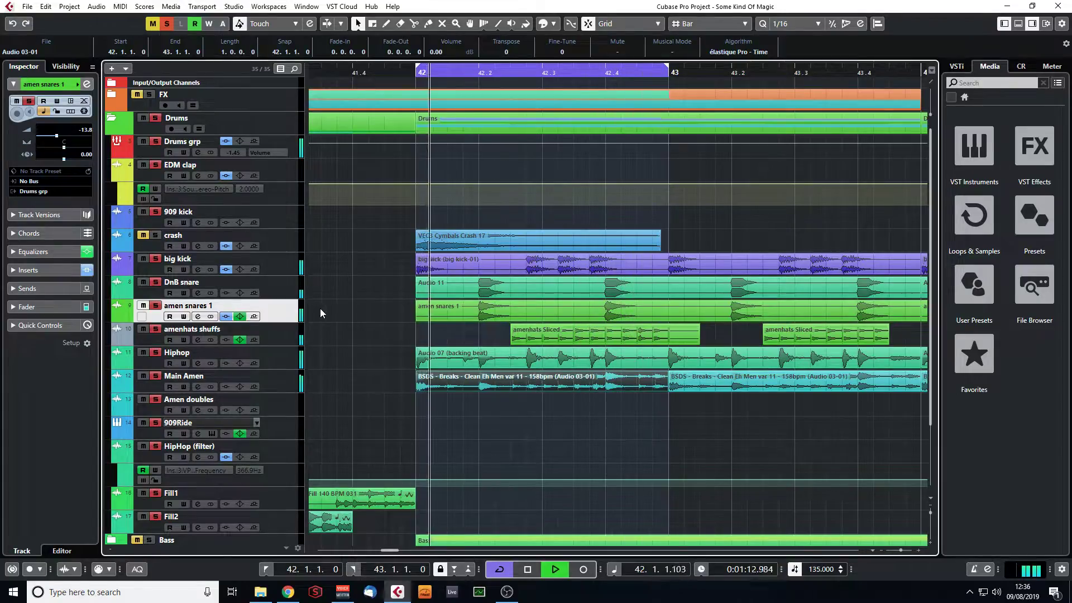
scroll(399, 359, "down", 4)
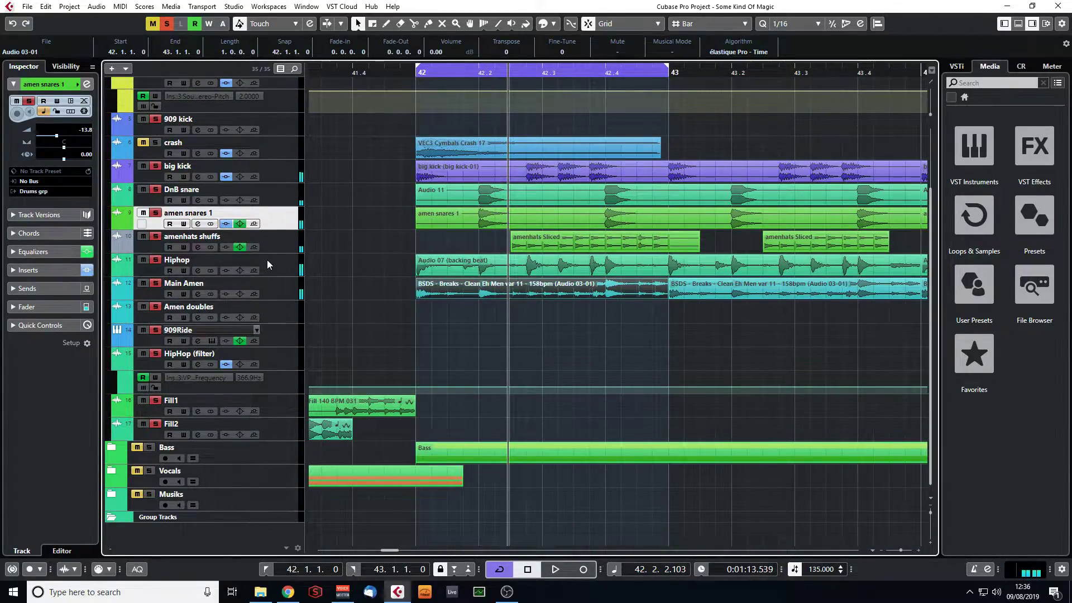
scroll(267, 260, "up", 4)
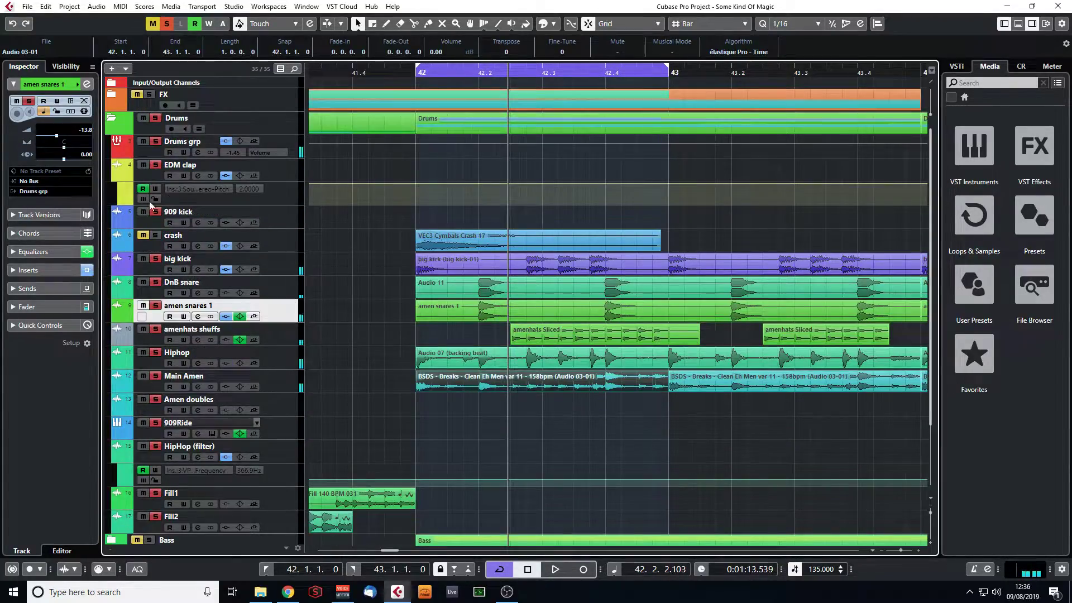
- Clear all solos and open the Main Amen channel settings to examine its low-cut filter
left_click(167, 24)
left_click_drag(902, 550, 895, 551)
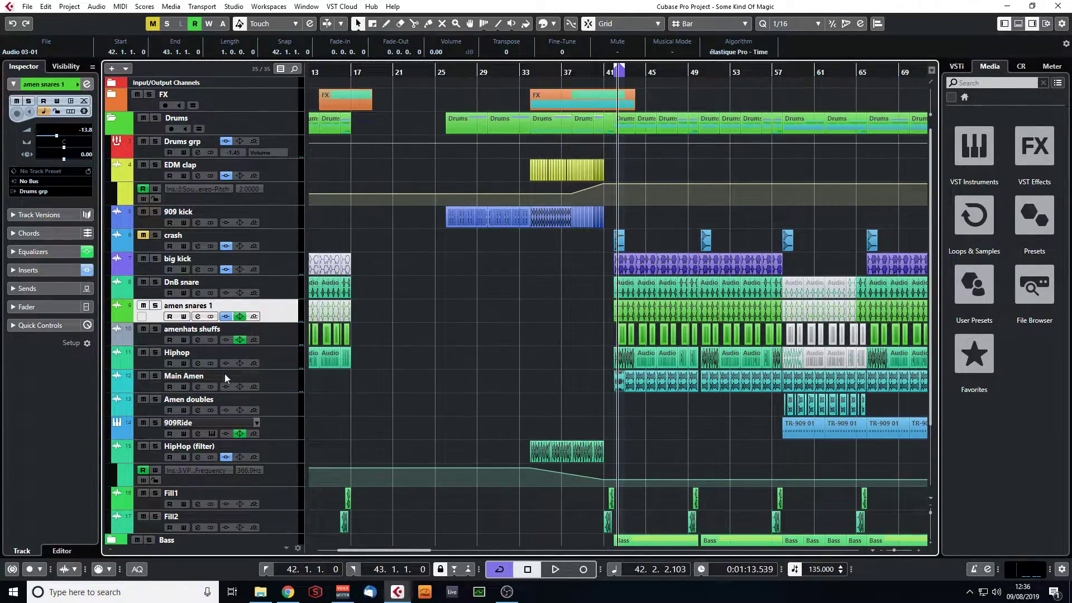
left_click(281, 385)
left_click(86, 84)
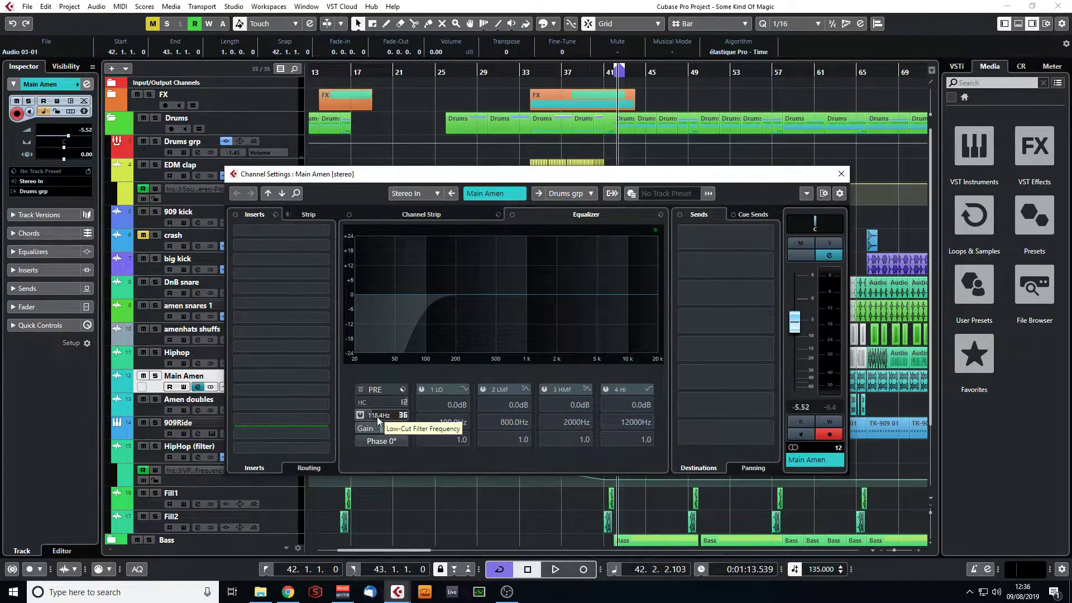
- Close the Main Amen channel settings and examine the amenhats shuffs EQ, switching its low band off and on
left_click_drag(606, 198, 525, 183)
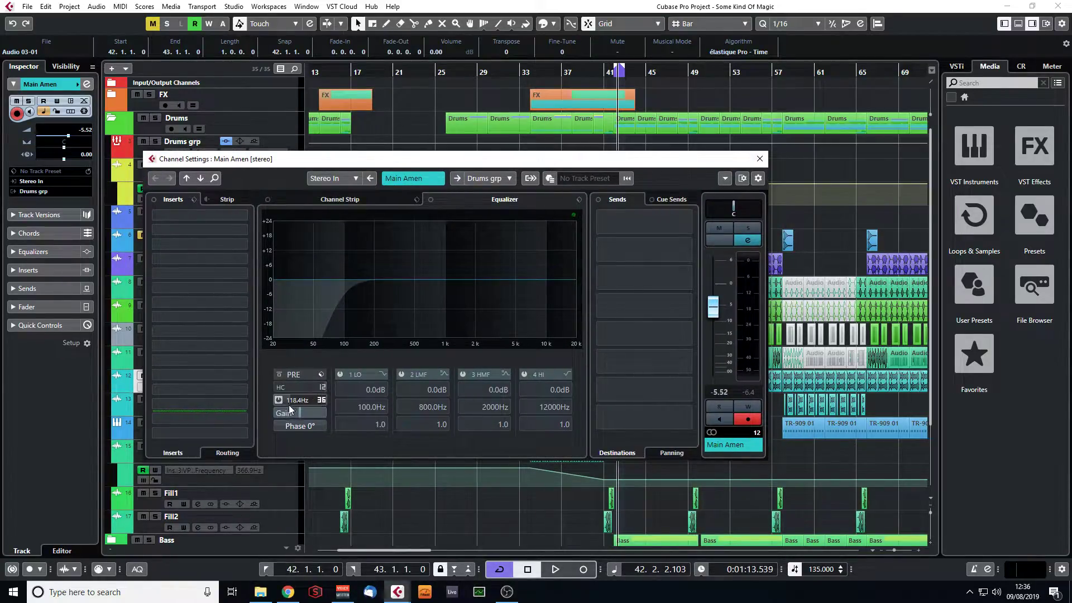
left_click(760, 159)
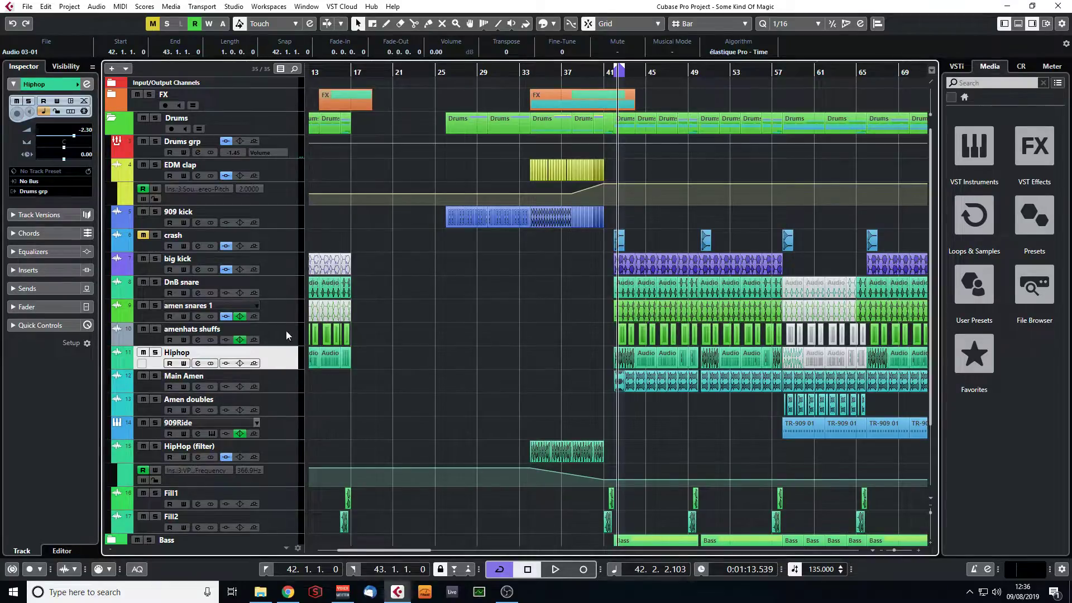
left_click(287, 333)
left_click(87, 85)
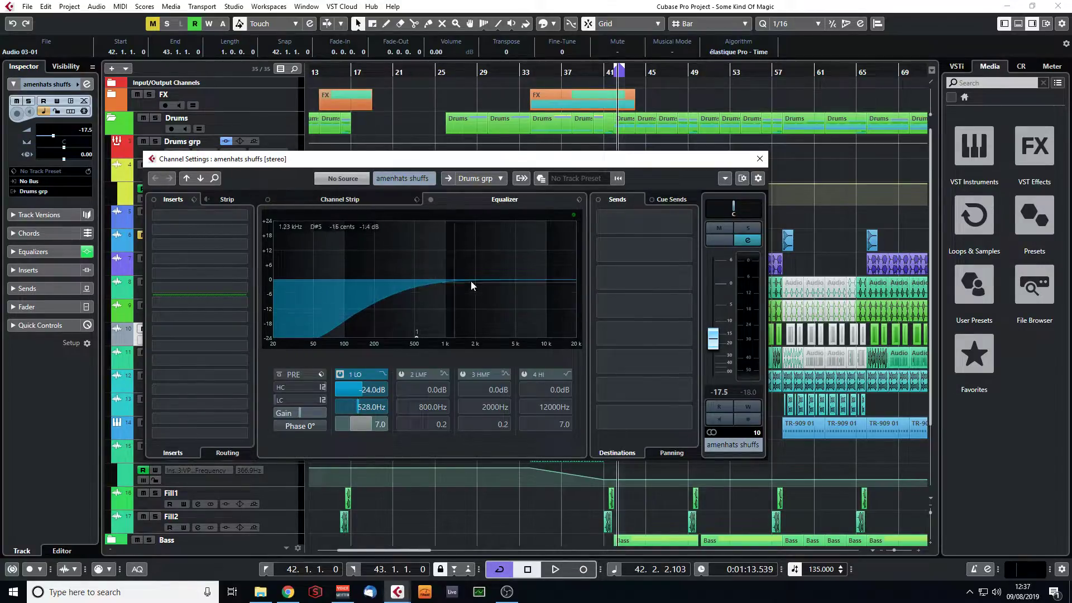
left_click(340, 374)
left_click(338, 375)
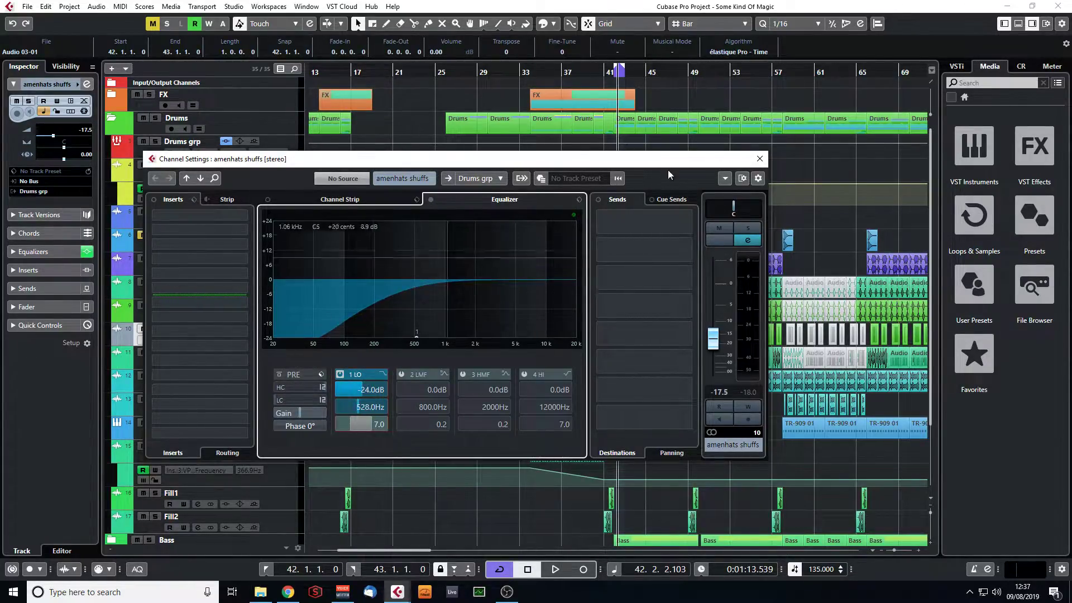
left_click(761, 160)
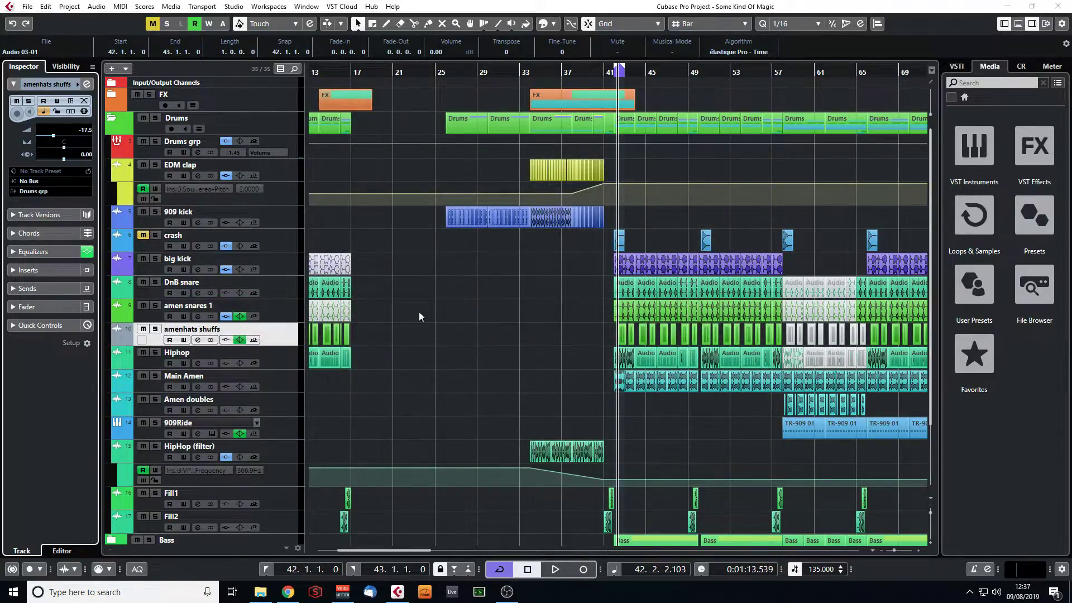
- Solo amen snares 1, zoom in on the bar 42 loop and open the track's channel settings to examine its EQ
left_click(291, 321)
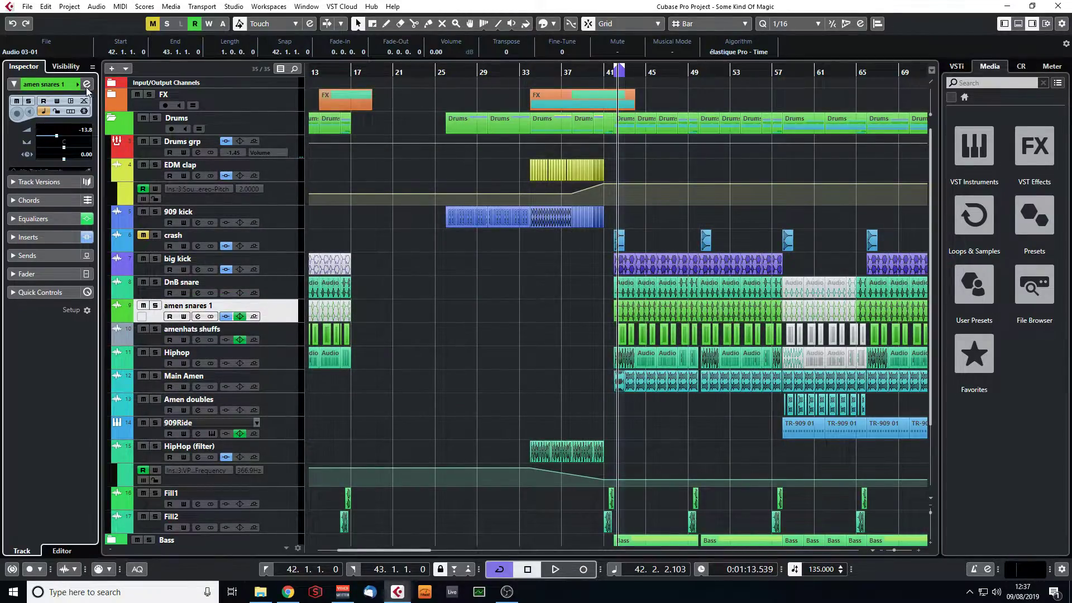
left_click(86, 84)
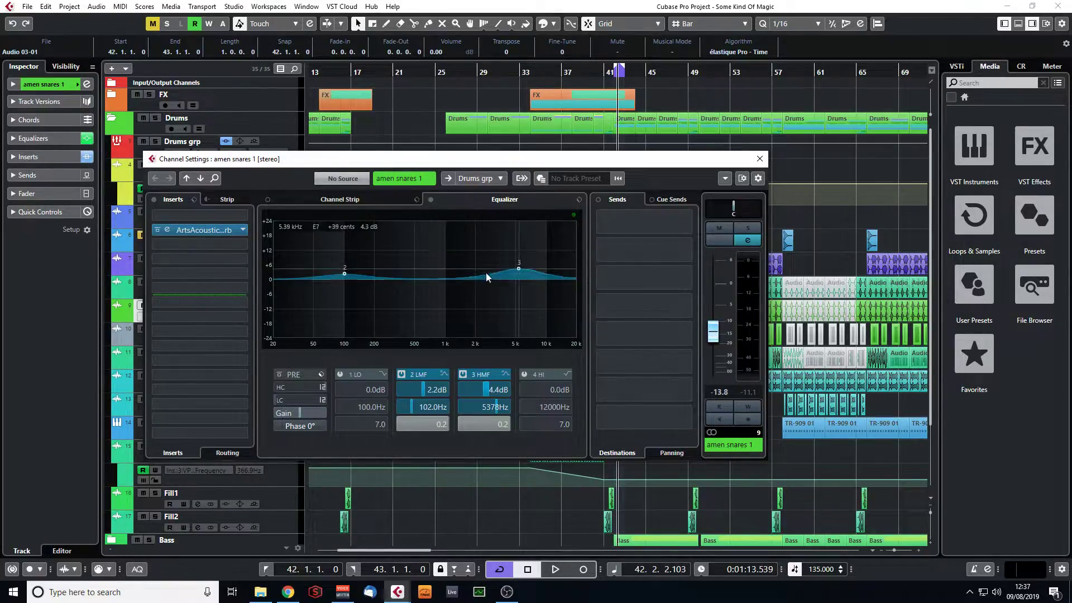
left_click_drag(709, 164, 679, 376)
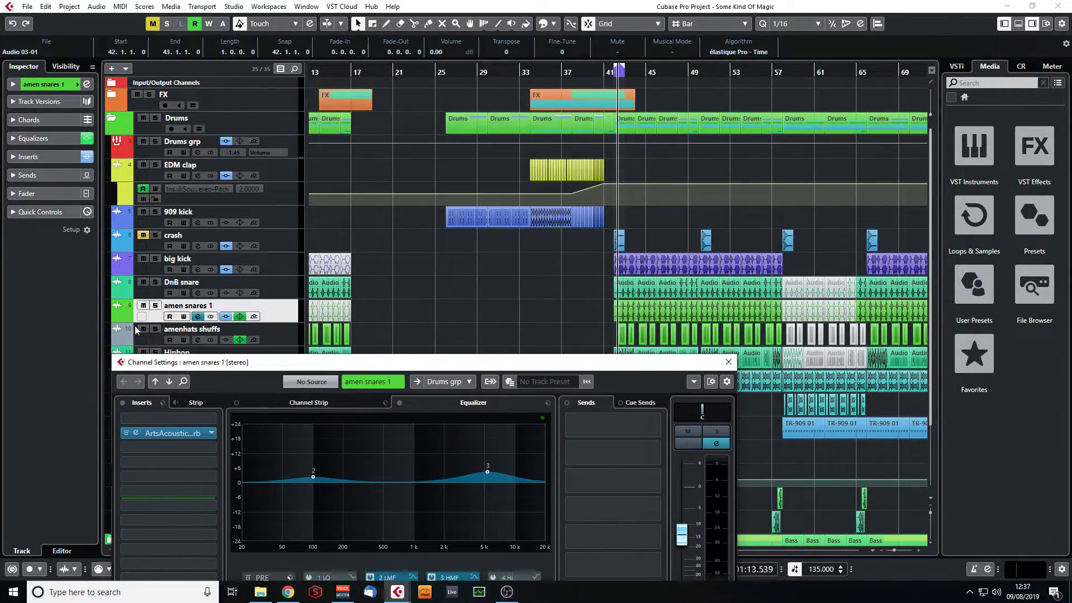
left_click(155, 306)
left_click_drag(610, 70, 610, 126)
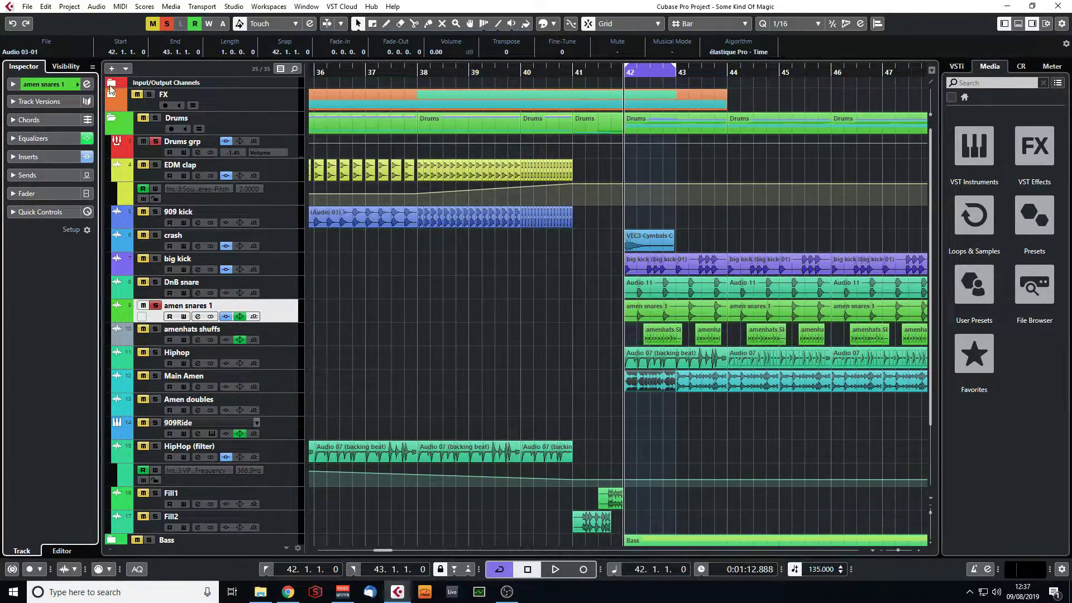
left_click(86, 84)
left_click_drag(541, 361, 460, 216)
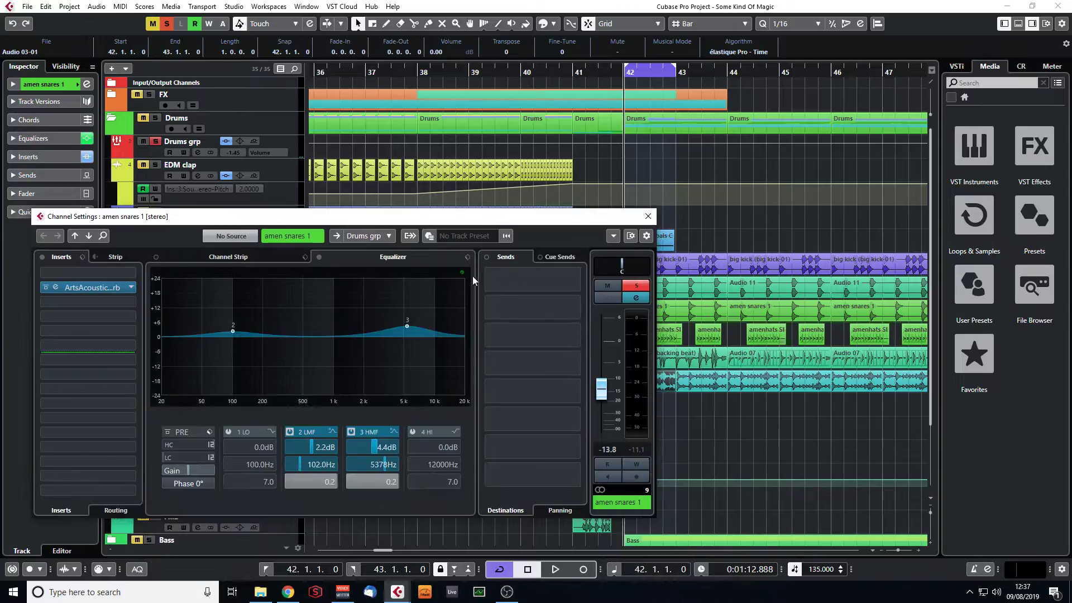
- Compare the sound of amen snares 1 with its EQ bypassed and active while looping, and close the channel settings
left_click(467, 258)
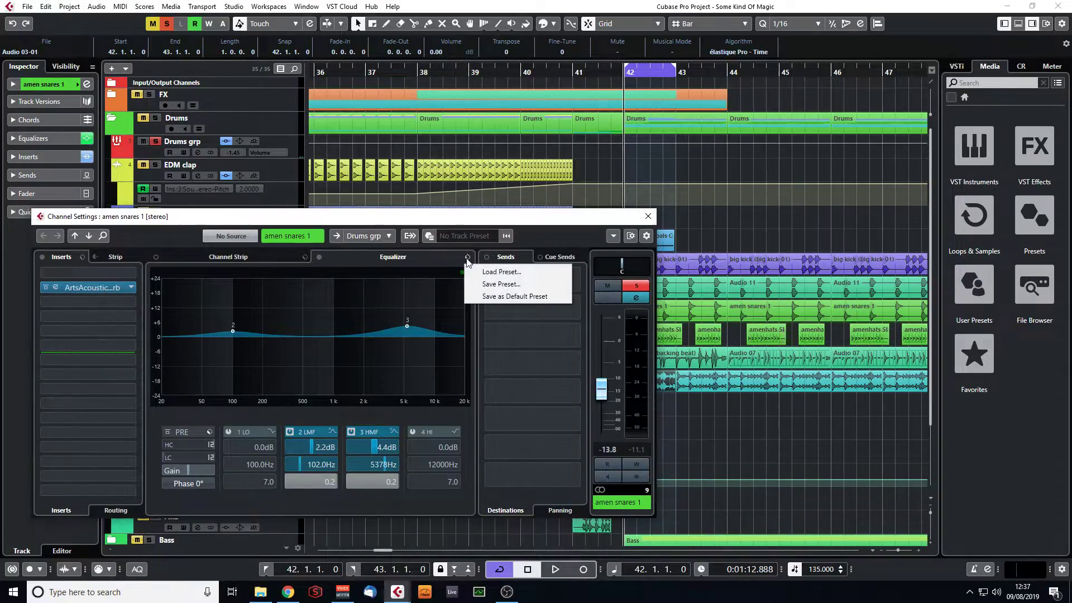
left_click(167, 414)
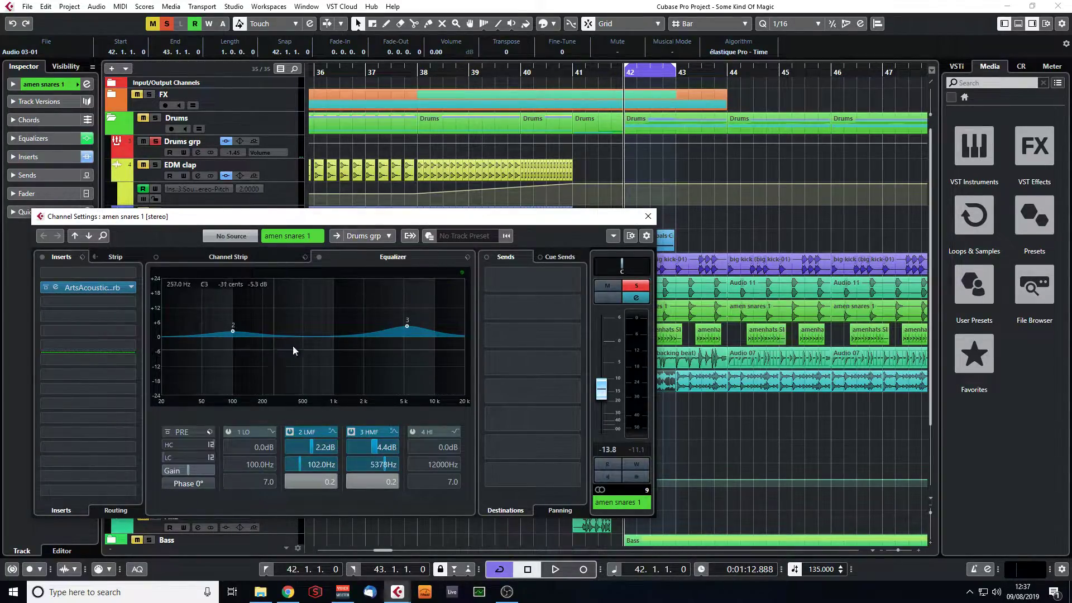
left_click(318, 256)
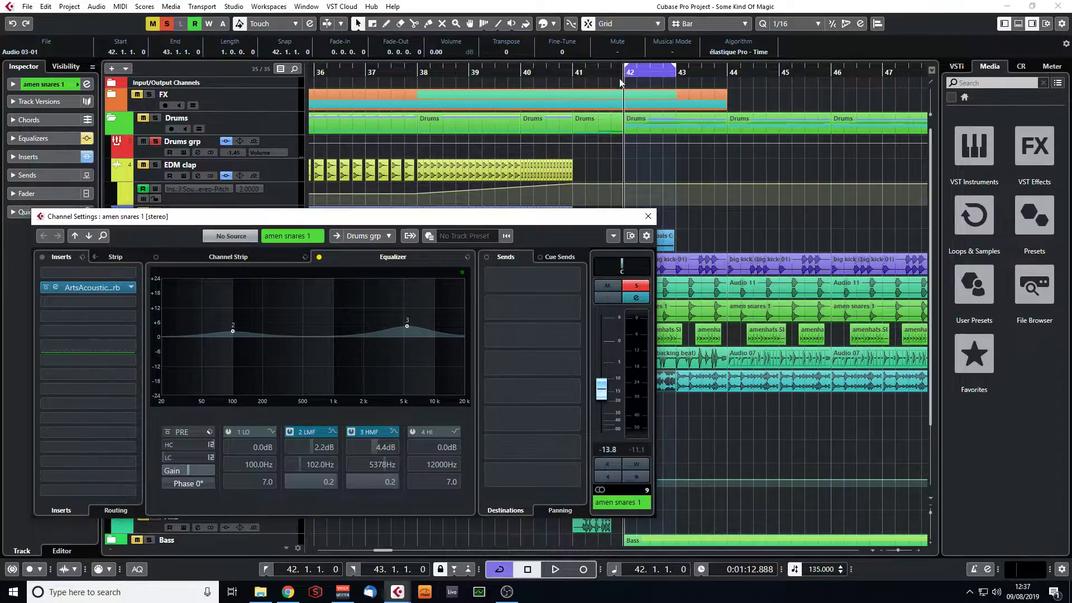
key("space")
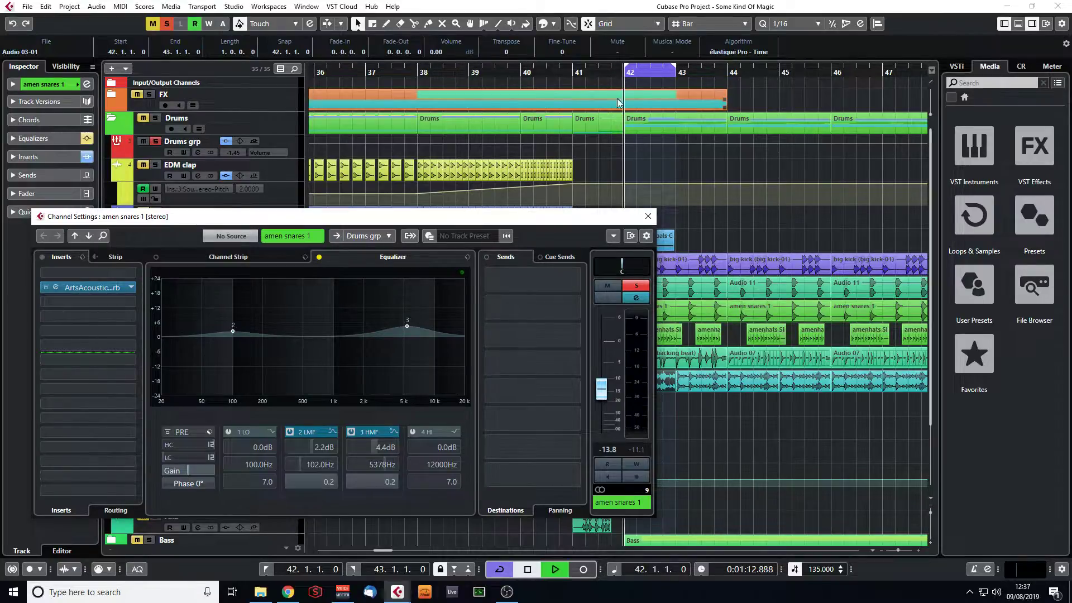
left_click(319, 257)
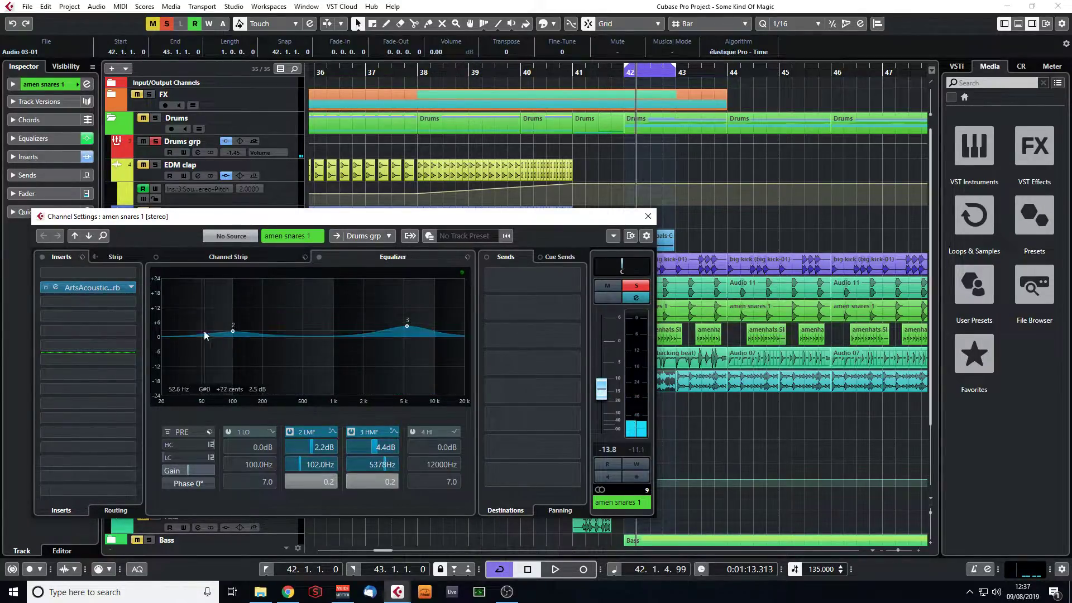
left_click(649, 219)
- Replace the amen snares 1 solo with DnB snare and play the loop while checking the track's channel settings
left_click_drag(618, 73, 618, 103)
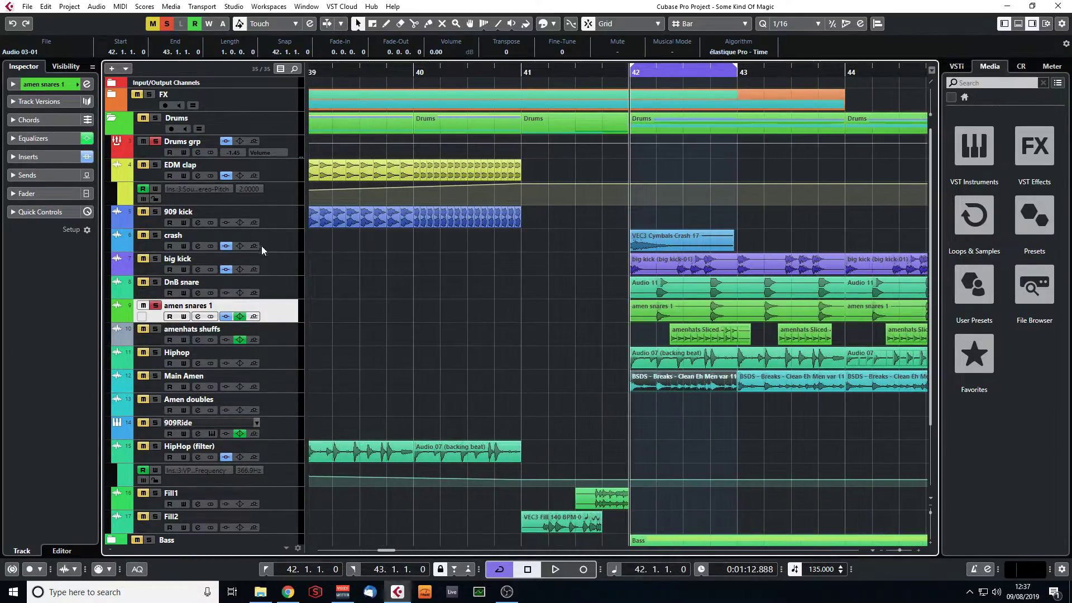
left_click(152, 306)
left_click(281, 290)
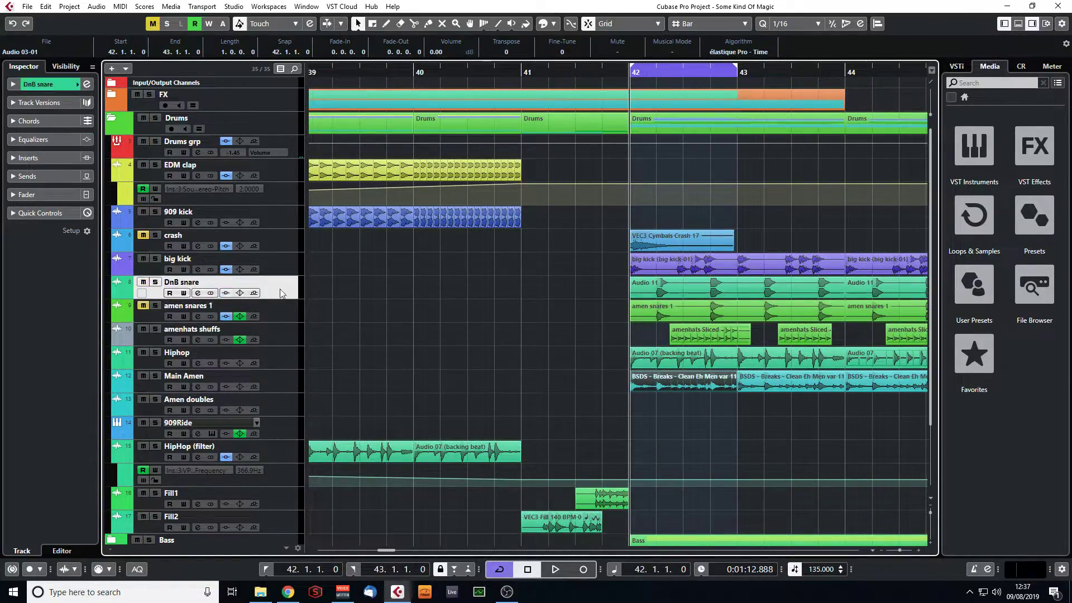
left_click(155, 283)
key("space")
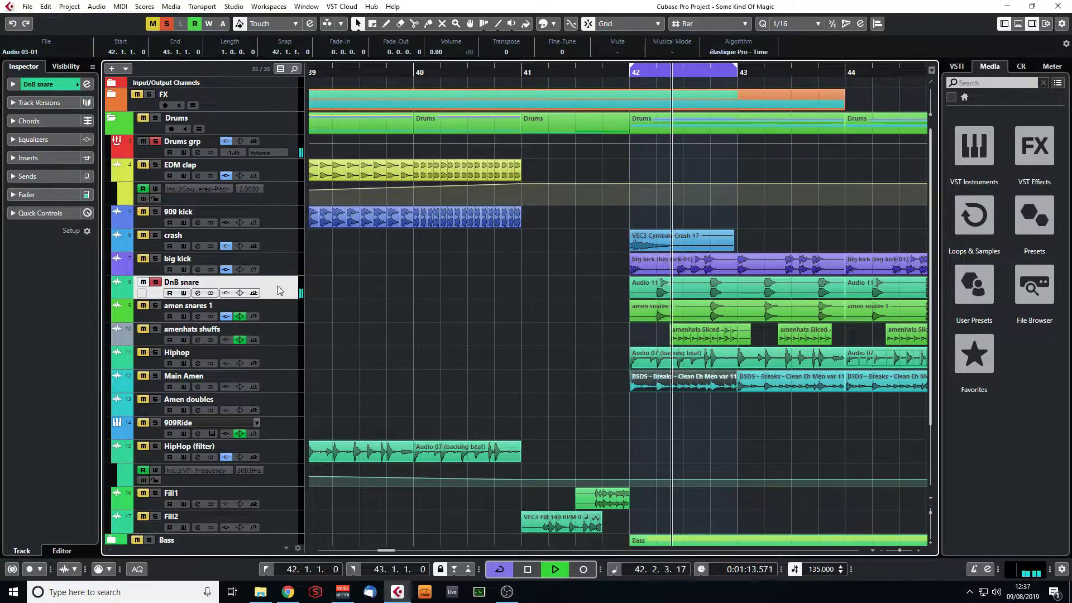
left_click(87, 84)
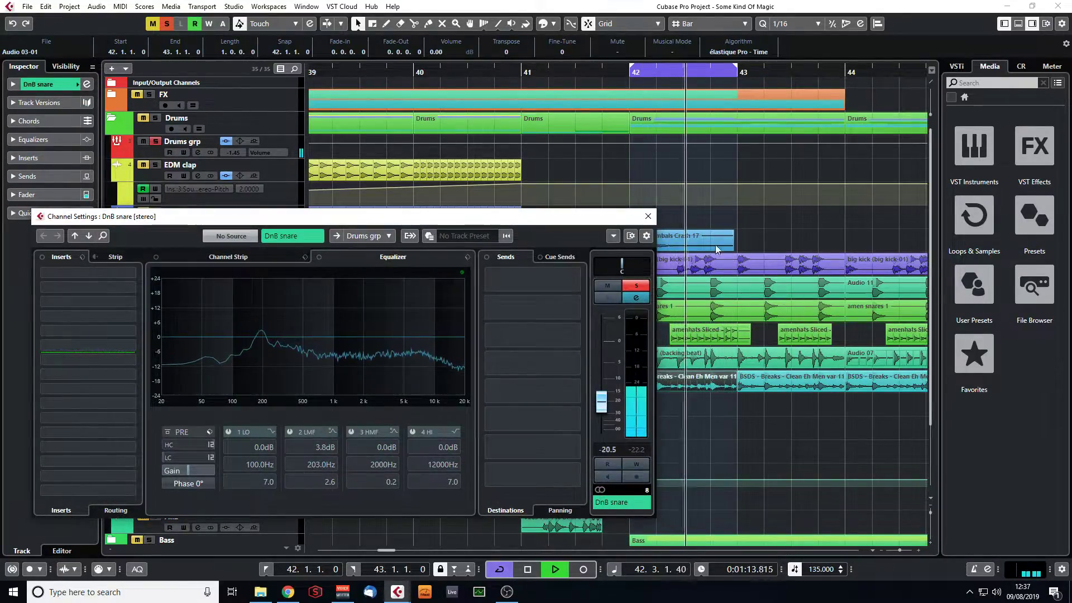
left_click(649, 217)
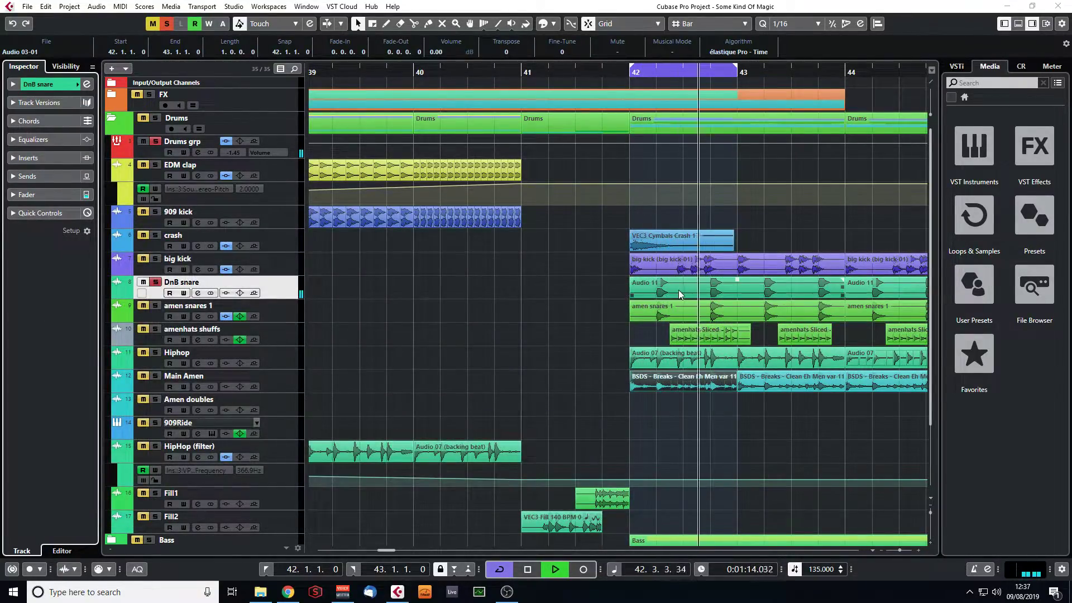
- Stop playback and inspect the DnB snare's Audio 11 event at bar 42 in the sample editor
key("space")
double_click(668, 292)
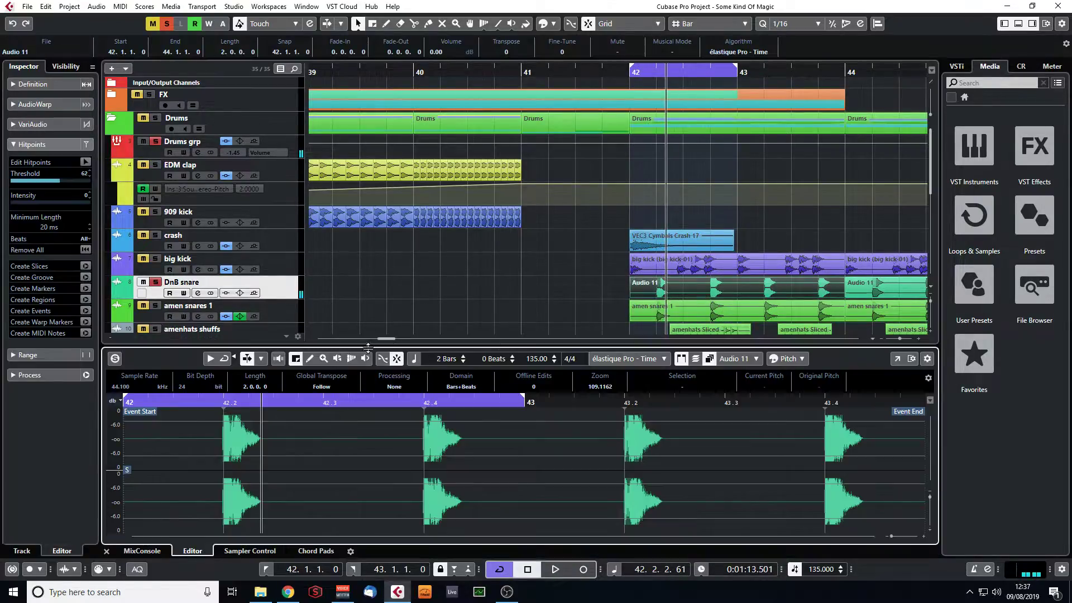
left_click(106, 551)
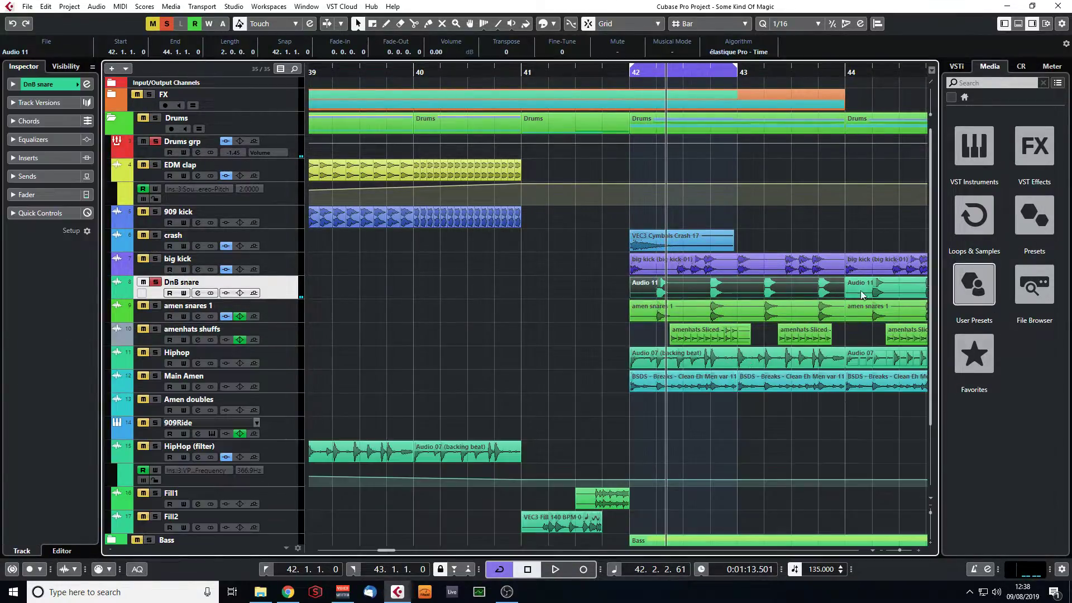
- Switch the solo from DnB snare to big kick and play it with its channel settings open
left_click(156, 282)
left_click(156, 259)
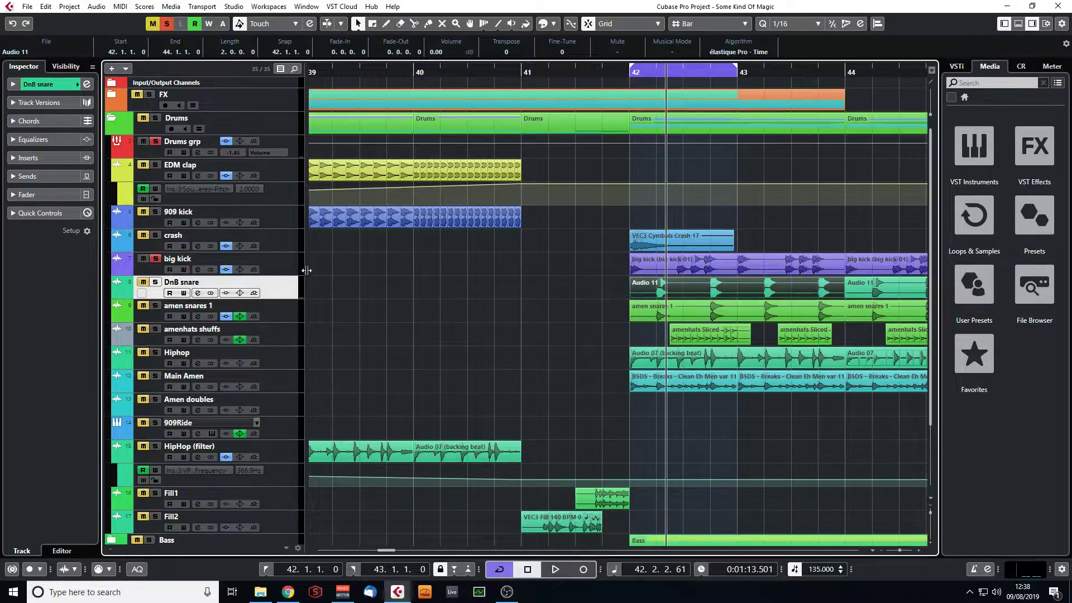
key("Up")
left_click(86, 83)
key("space")
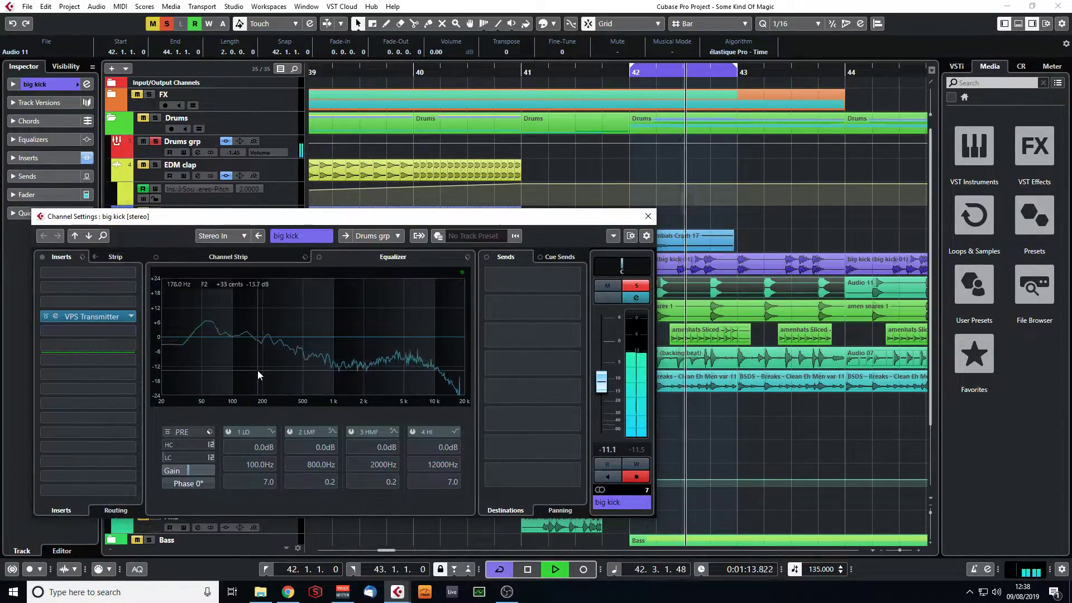
- Examine the VPS Transmitter insert on big kick, and close the plug-in and channel settings
left_click(86, 317)
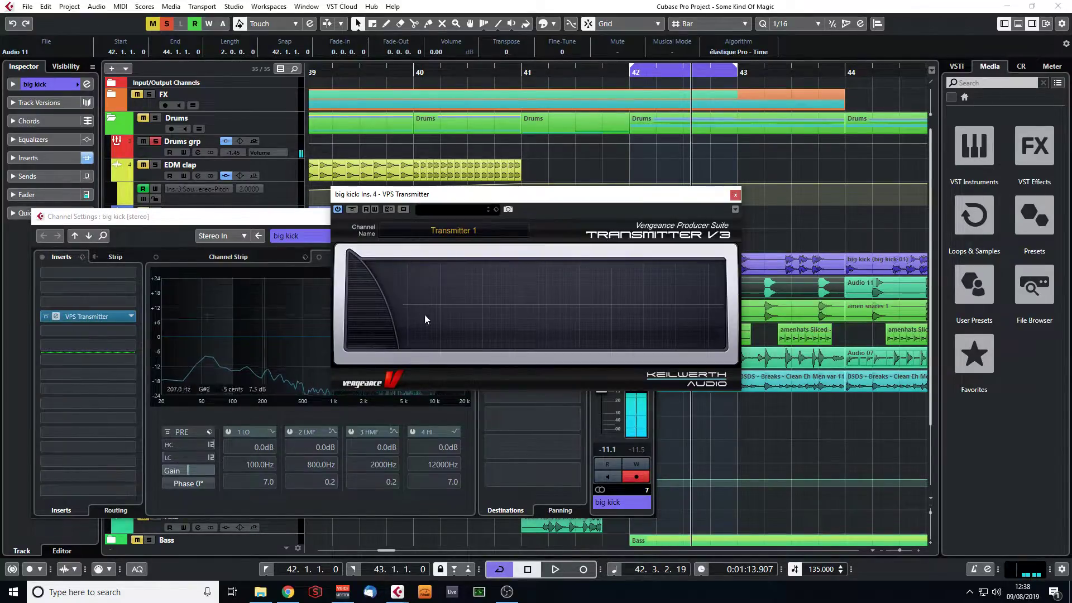
left_click(734, 195)
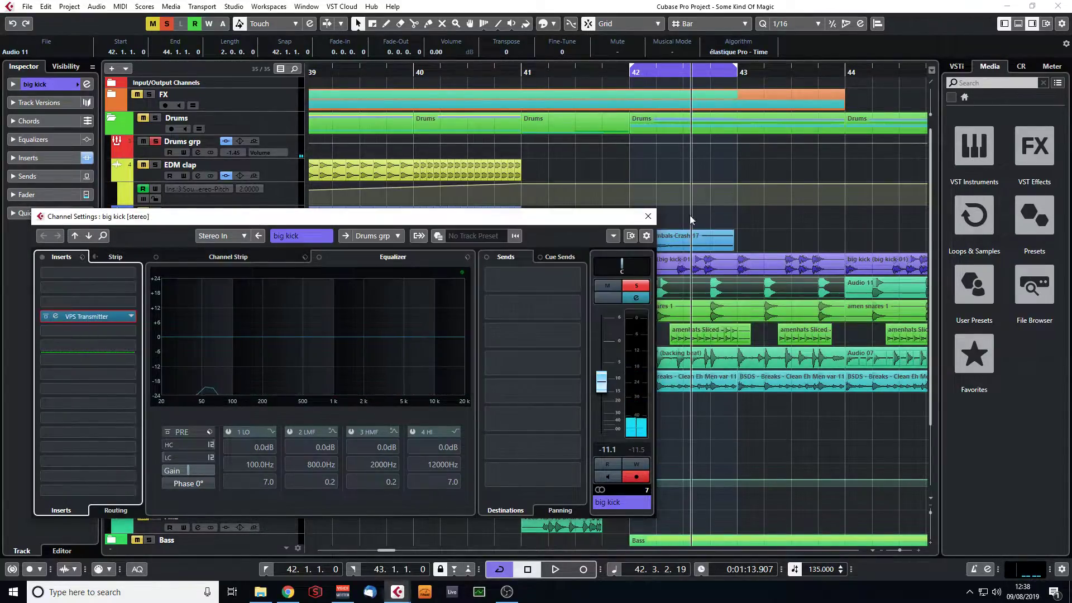
left_click(649, 217)
- Move the loop range to bars 49–50, around the fills before the bar 50 crash
scroll(702, 317, "down", 2)
scroll(702, 316, "up", 2)
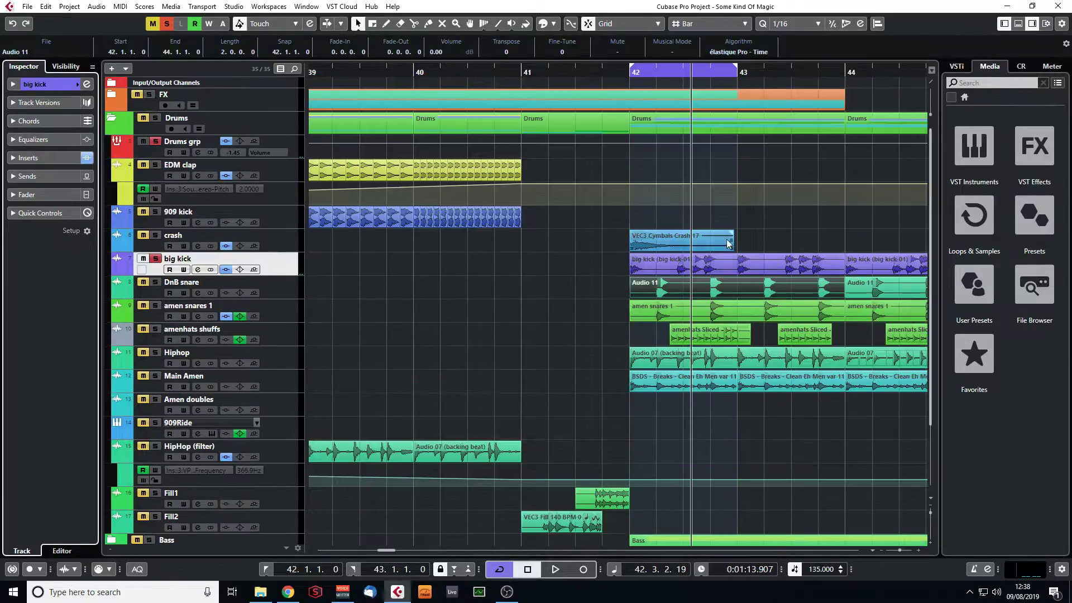
left_click_drag(899, 551, 893, 549)
scroll(810, 447, "down", 2)
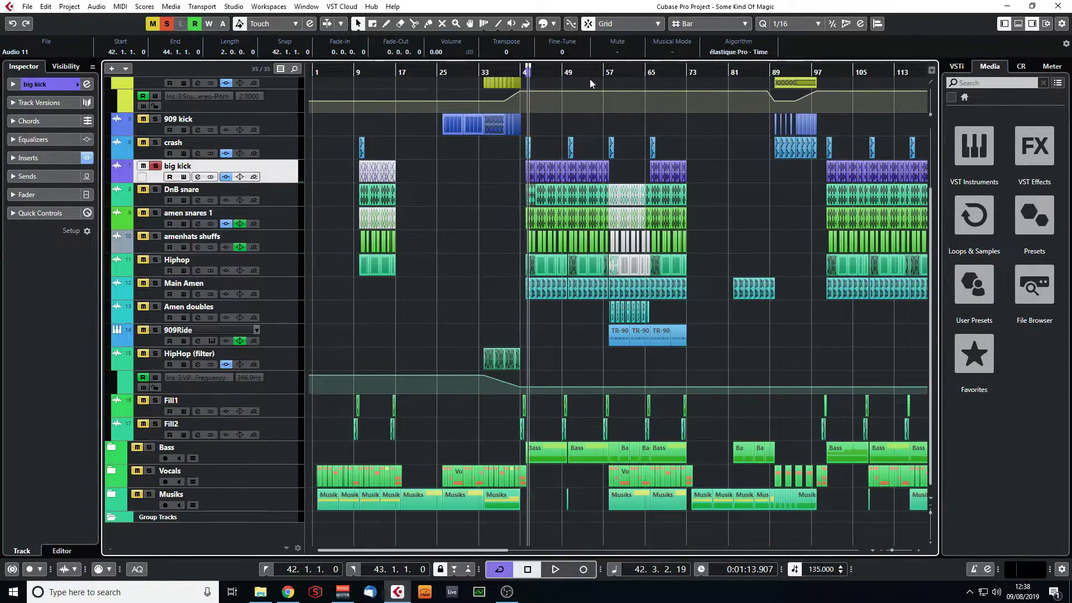
left_click_drag(550, 68, 556, 96)
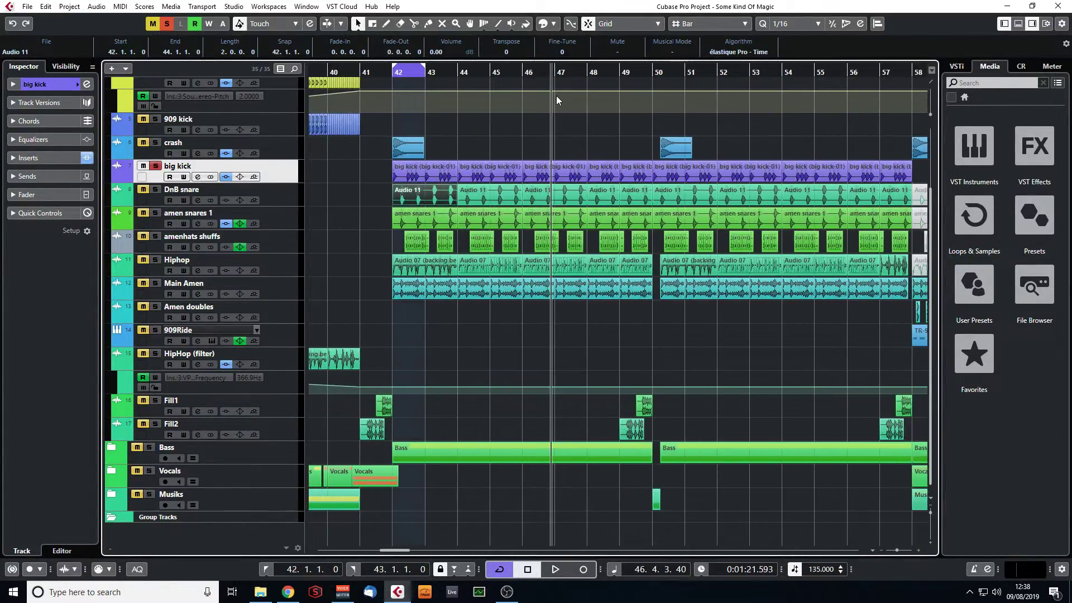
left_click(656, 74, "alt")
left_click(606, 78, "ctrl")
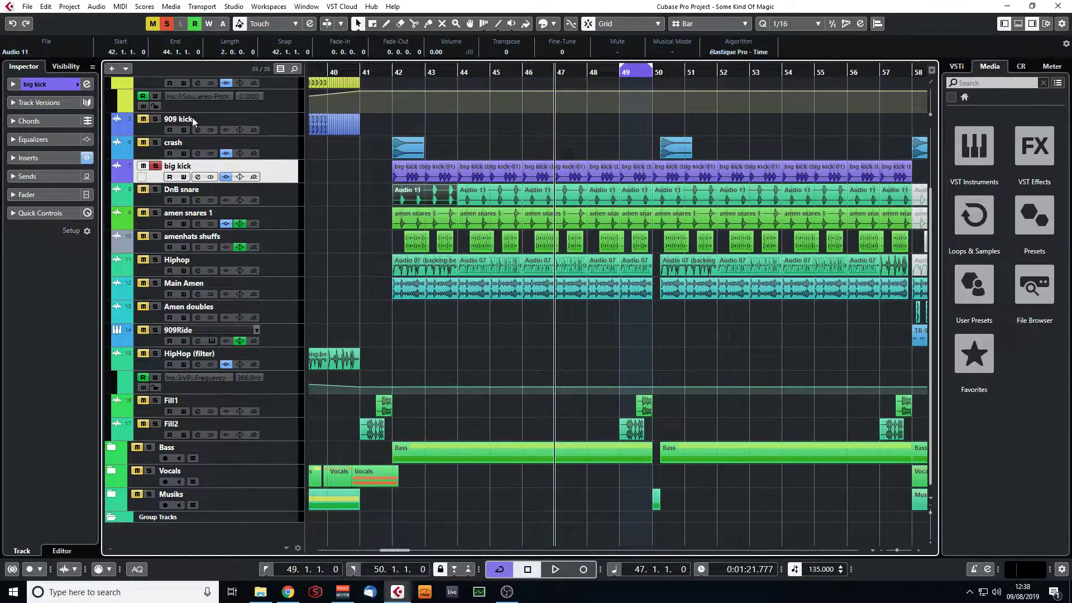
- Replace the big kick solo with Fill1 and Fill2 and play both fills over the bar 49 loop
left_click(169, 26)
left_click(155, 401)
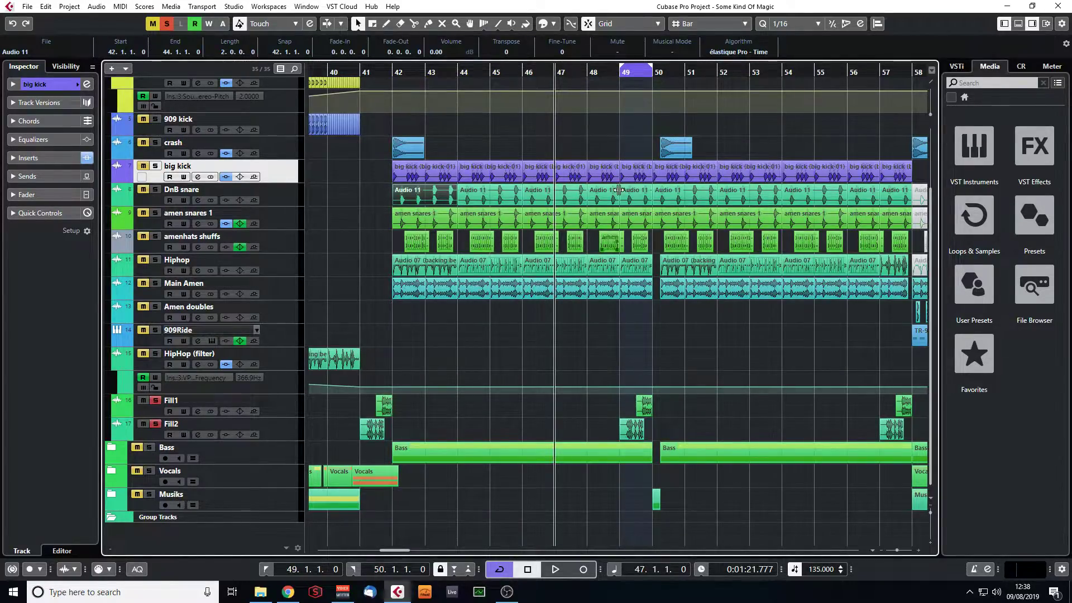
left_click(625, 85)
key("space")
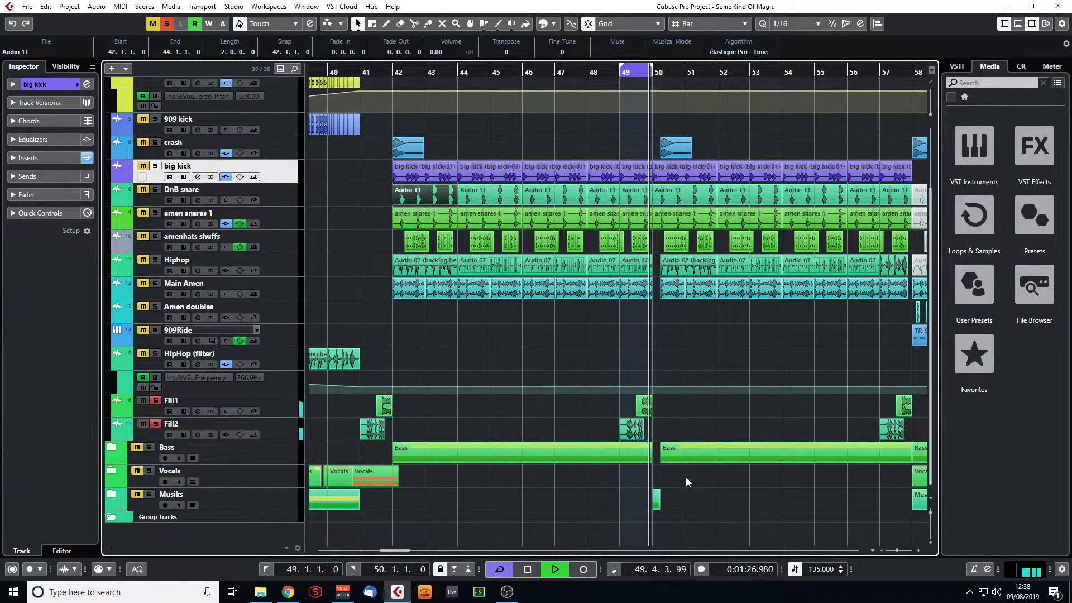
key("space")
- Inspect the Fill2 event VEC3 Fill 140 BPM 044 at bar 49 in the sample editor
left_click_drag(622, 72, 609, 105)
left_click(731, 471)
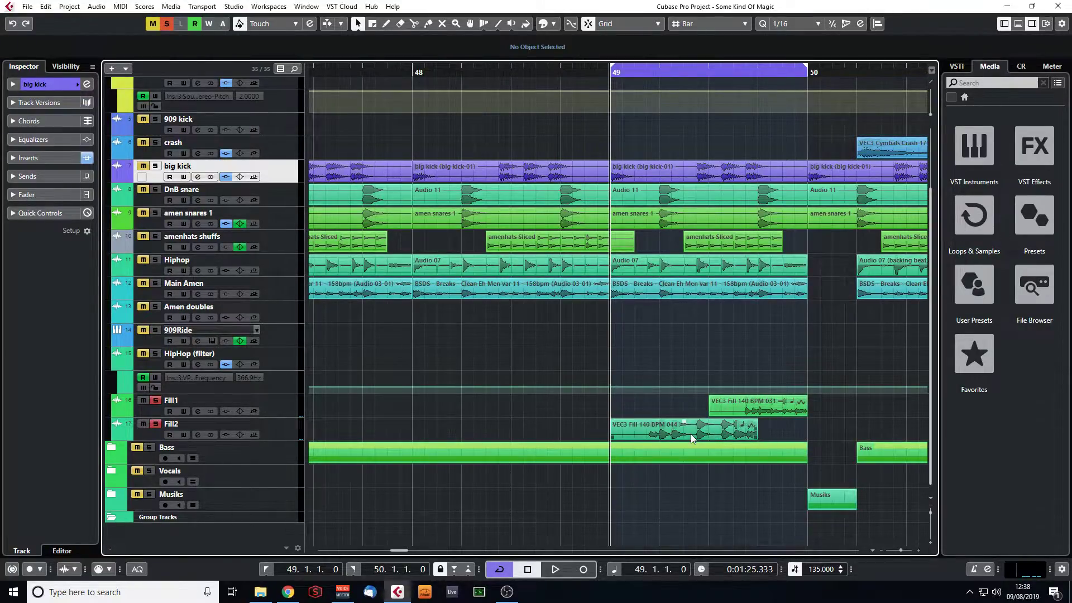
double_click(702, 433)
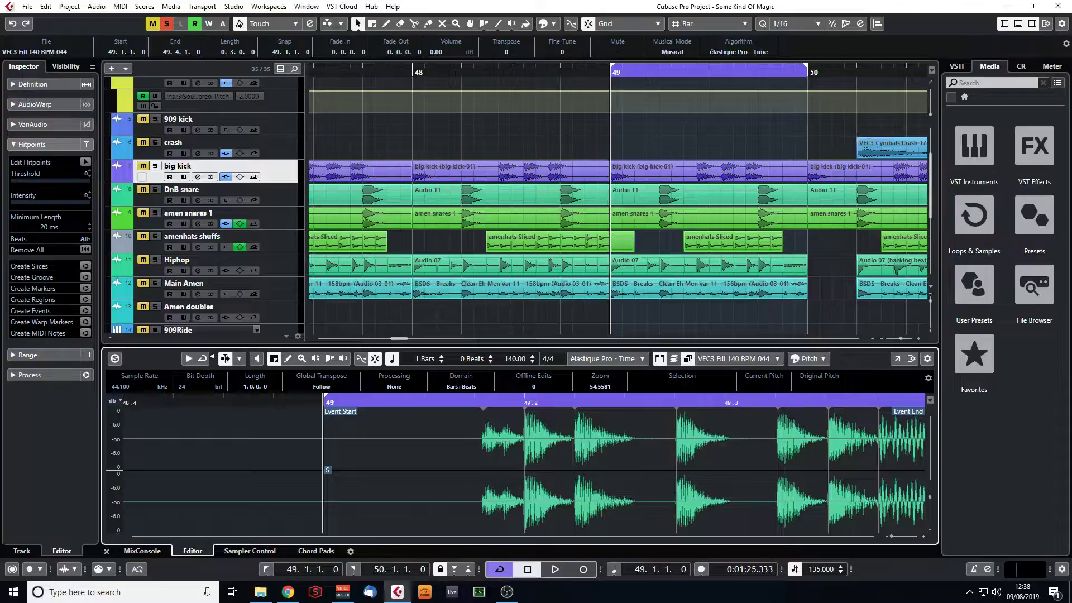
left_click(106, 550)
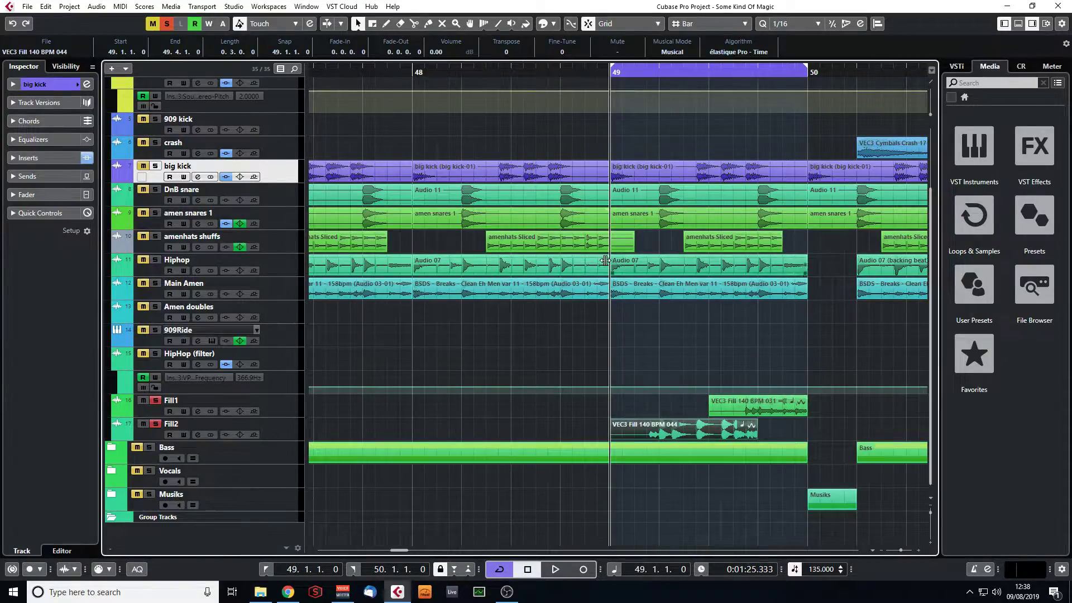
- Play the soloed fills from bar 49 and examine Fill2's channel settings, including its EQ and inserts
key("space")
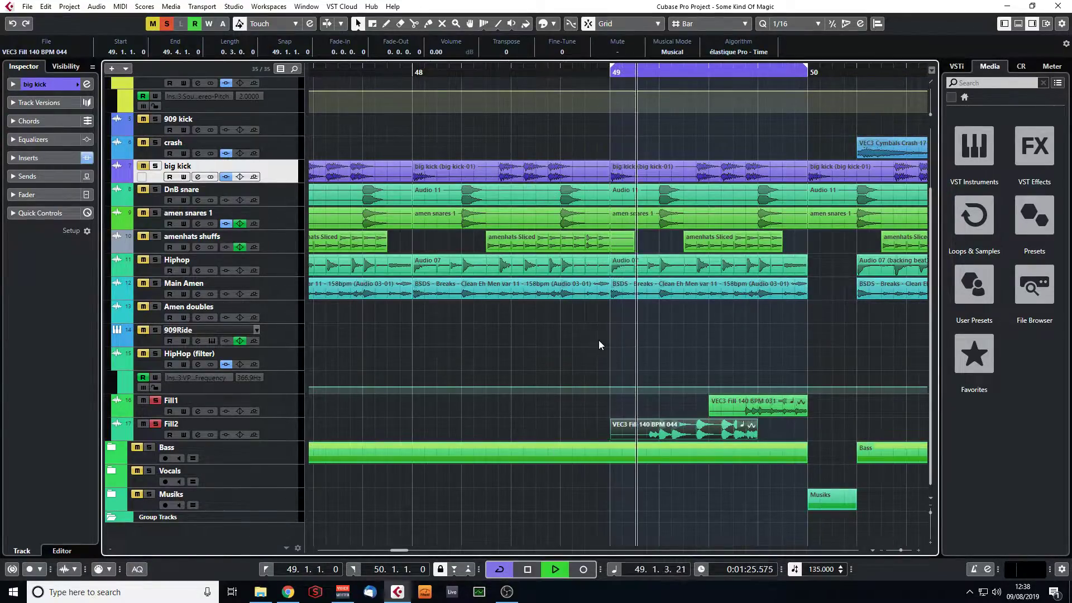
left_click(223, 429)
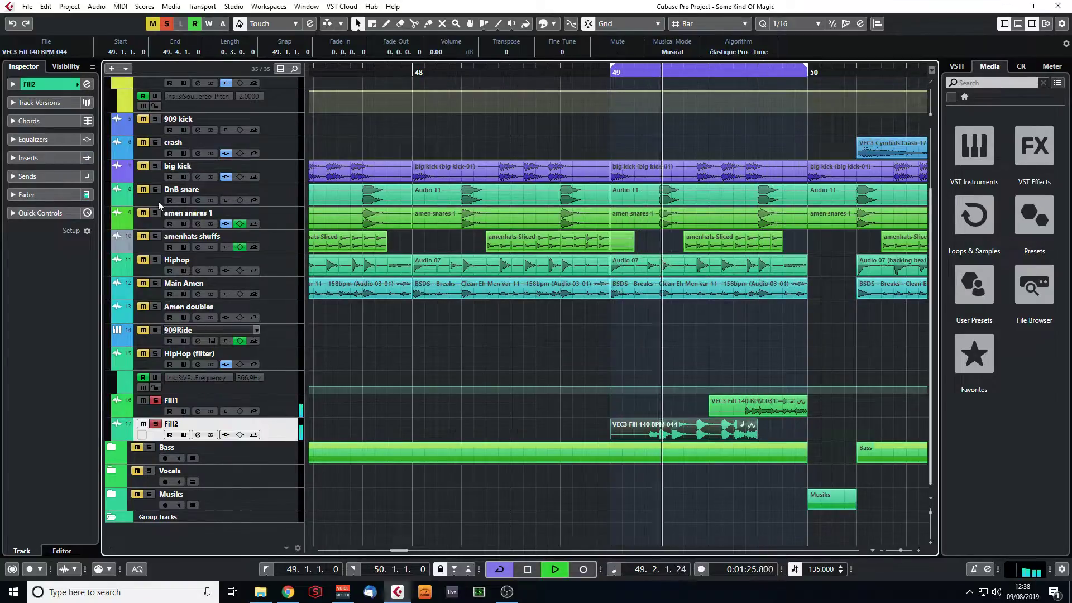
key("space")
left_click(86, 84)
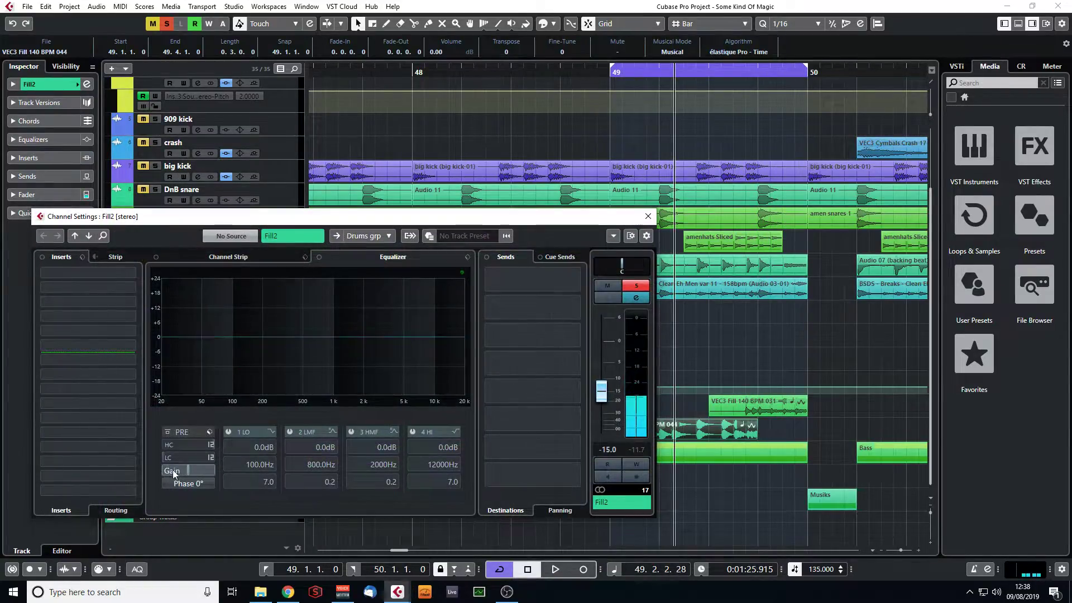
left_click(650, 216)
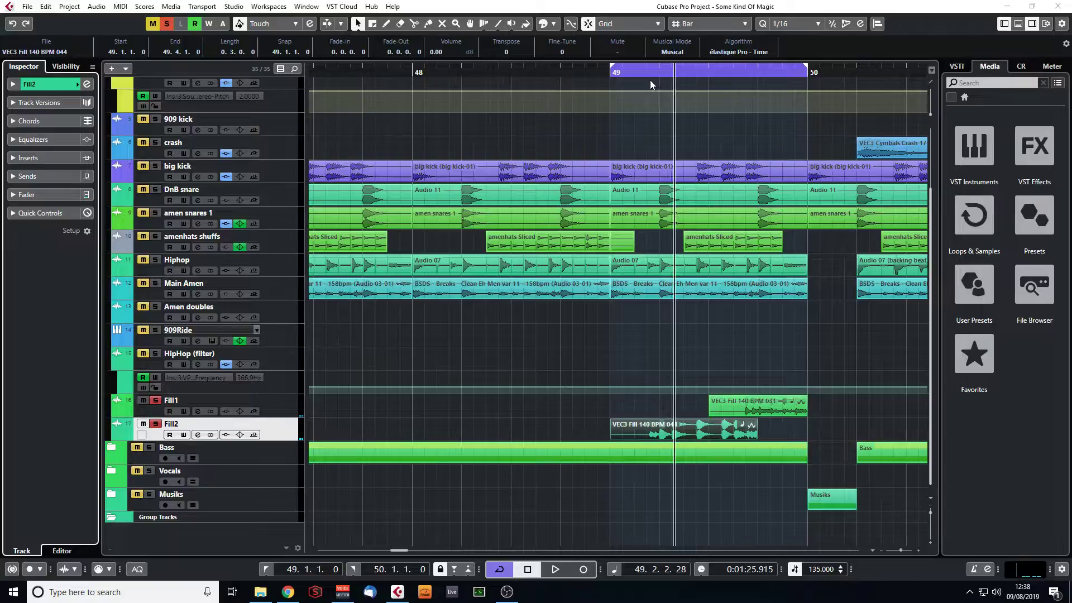
- Replay both fills from bar 49 and check Fill1's EQ and inserts in its channel settings
left_click(615, 71)
key("space")
scroll(278, 263, "up", 3)
scroll(281, 266, "down", 3)
key("space")
left_click(299, 410)
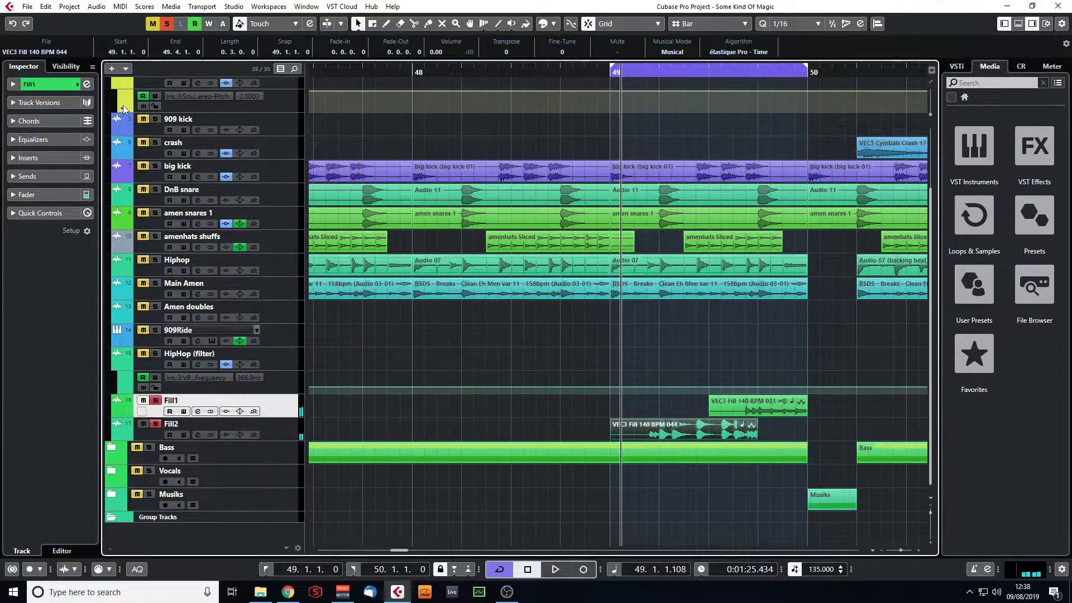
left_click(87, 83)
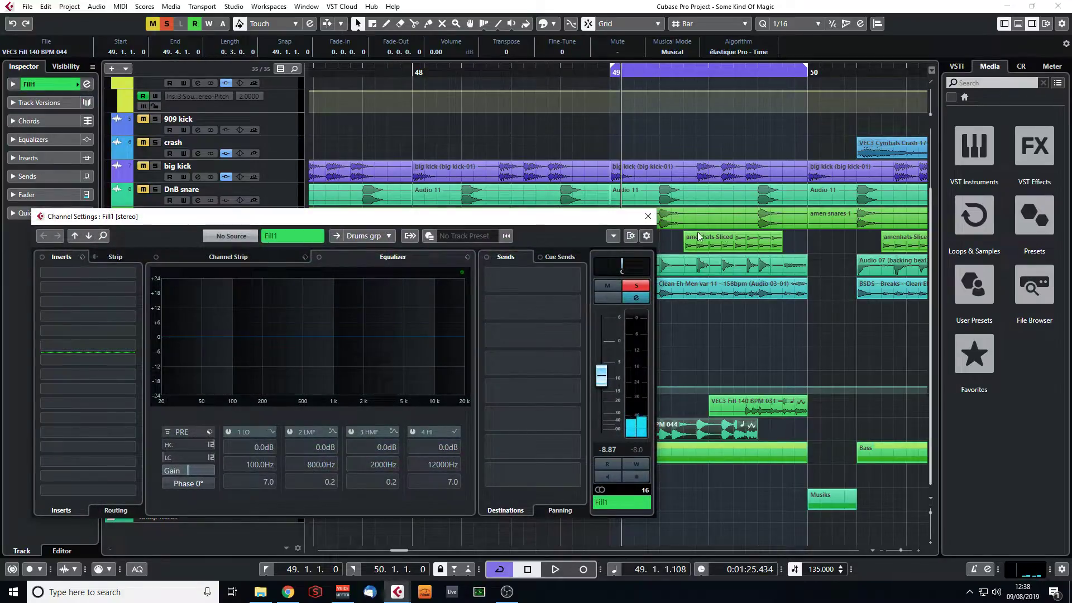
left_click(648, 217)
key("space")
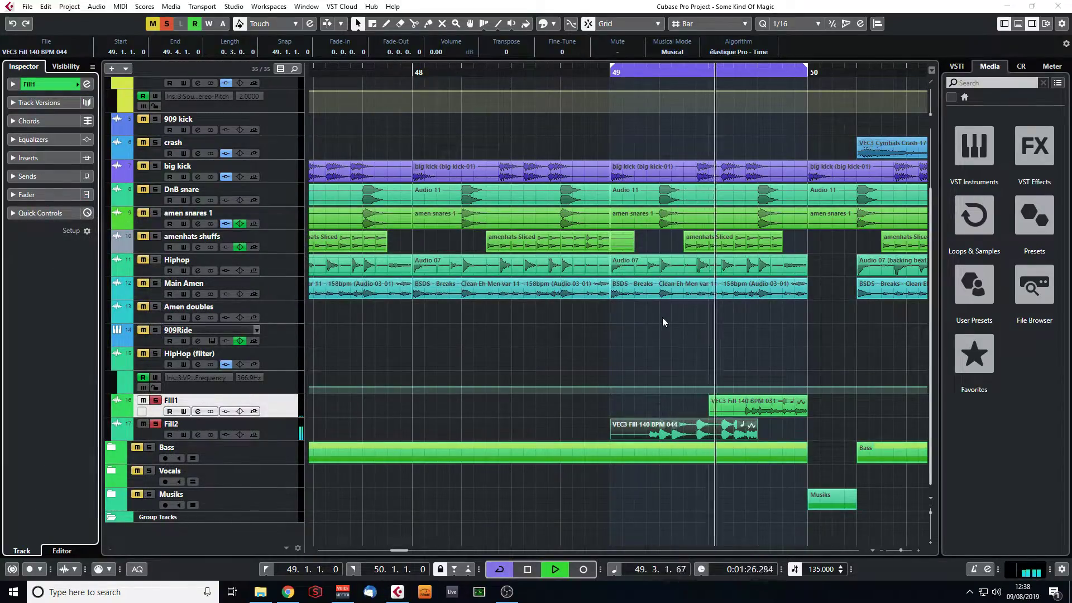
key("space")
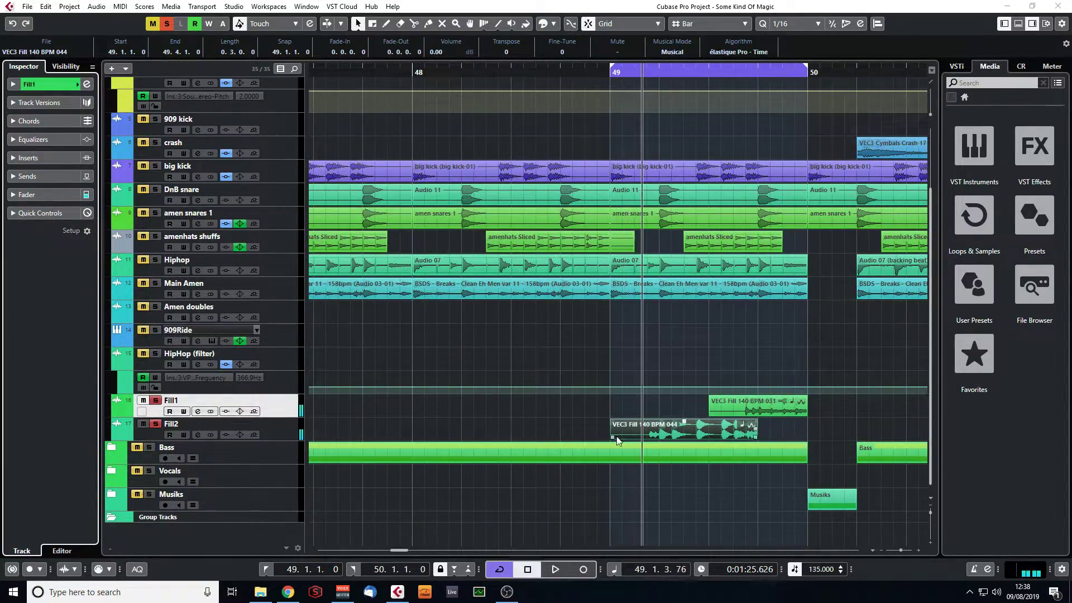
- Replace the Fill1 and Fill2 solos with the Drums folder and play the bar 49 loop with the other drum layers
left_click(156, 400)
left_click(155, 424)
scroll(182, 339, "up", 4)
left_click(153, 120)
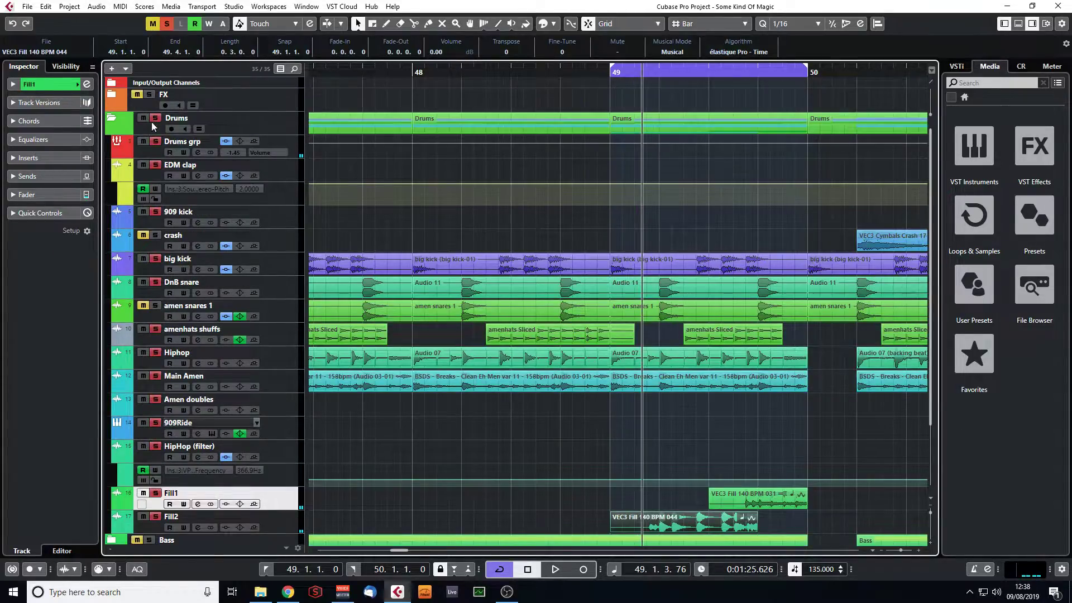
key("space")
scroll(693, 223, "down", 4)
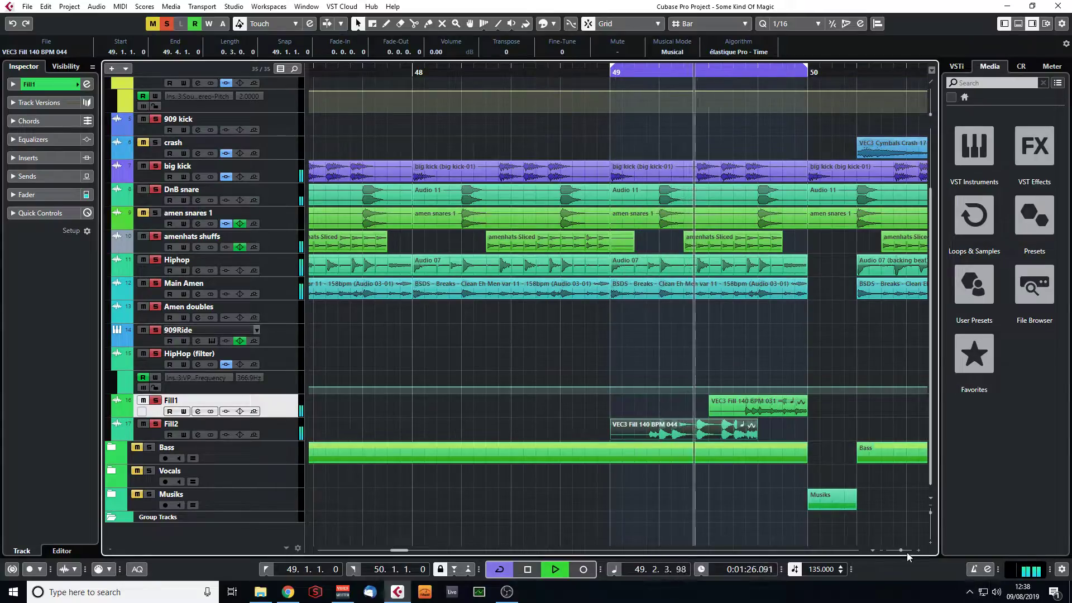
- Set the loop start to bar 26, where the 909 kick begins, and move the playback position there
left_click_drag(903, 552, 895, 552)
left_click_drag(330, 73, 327, 73)
scroll(367, 106, "up", 4)
left_click(399, 70, "ctrl")
left_click_drag(393, 74, 392, 117)
key("KP_1")
- Clear all solos, solo 909 kick and play it from bar 26
left_click(166, 24)
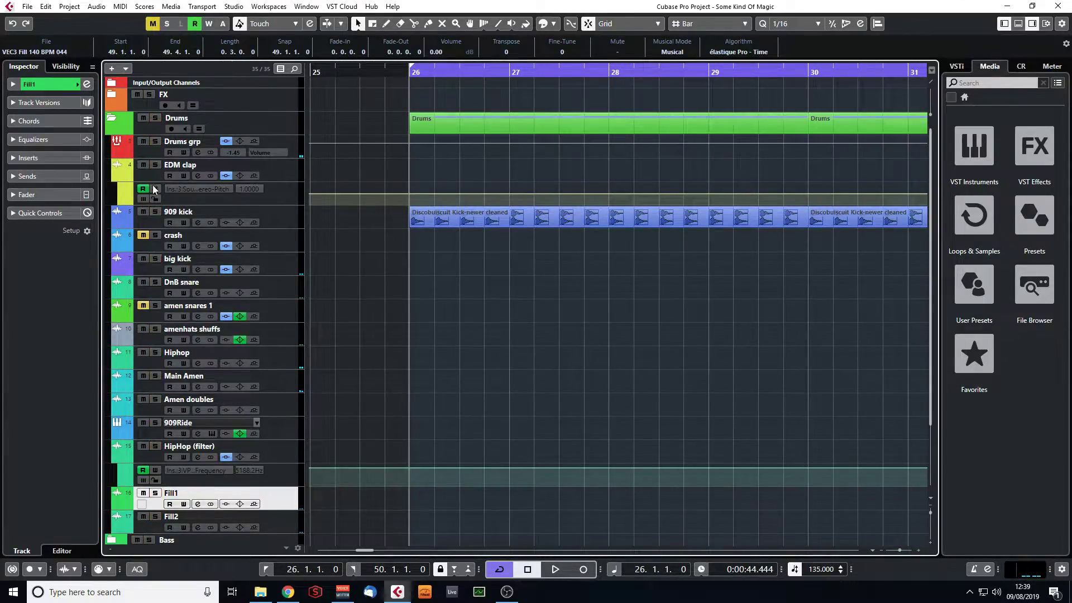
left_click(155, 212)
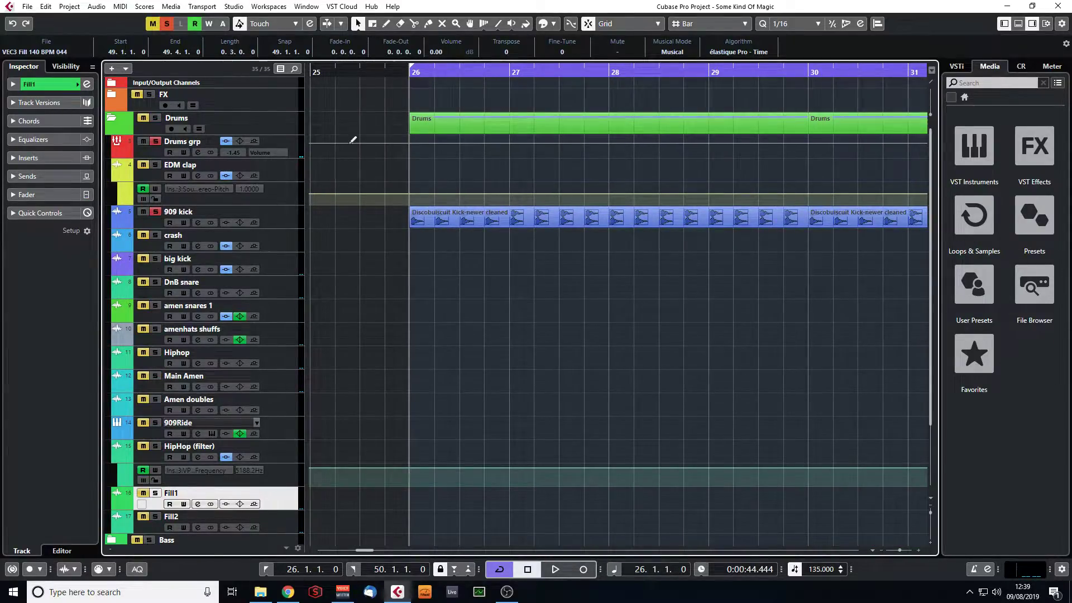
key("space")
left_click(407, 72)
key("space")
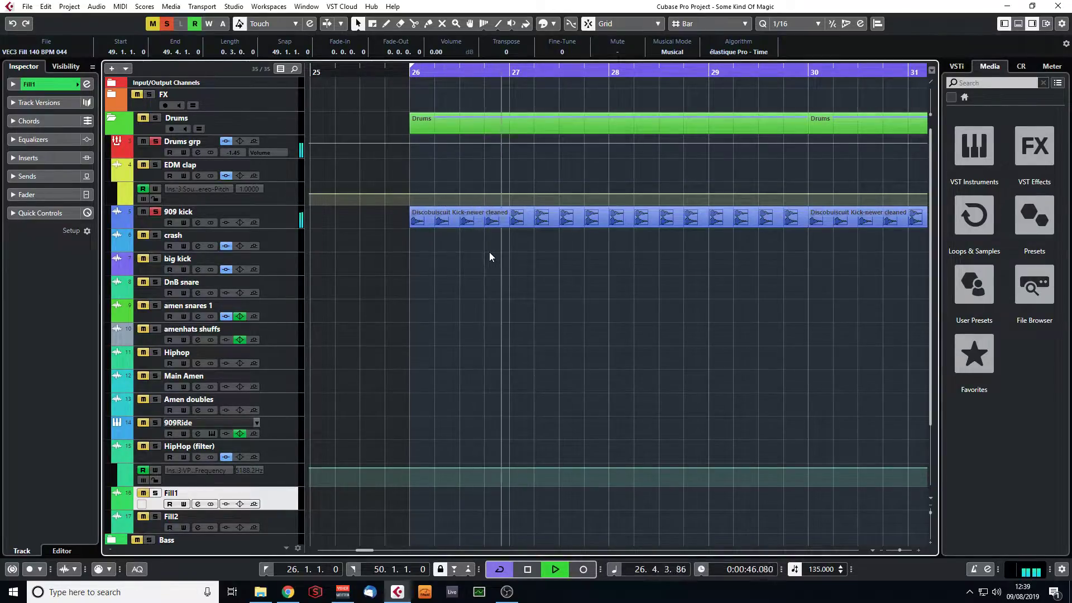
key("space")
- Inspect the individual hits of the 909 kick part at bar 26 in the editor, and close the editor
left_click_drag(900, 551, 898, 550)
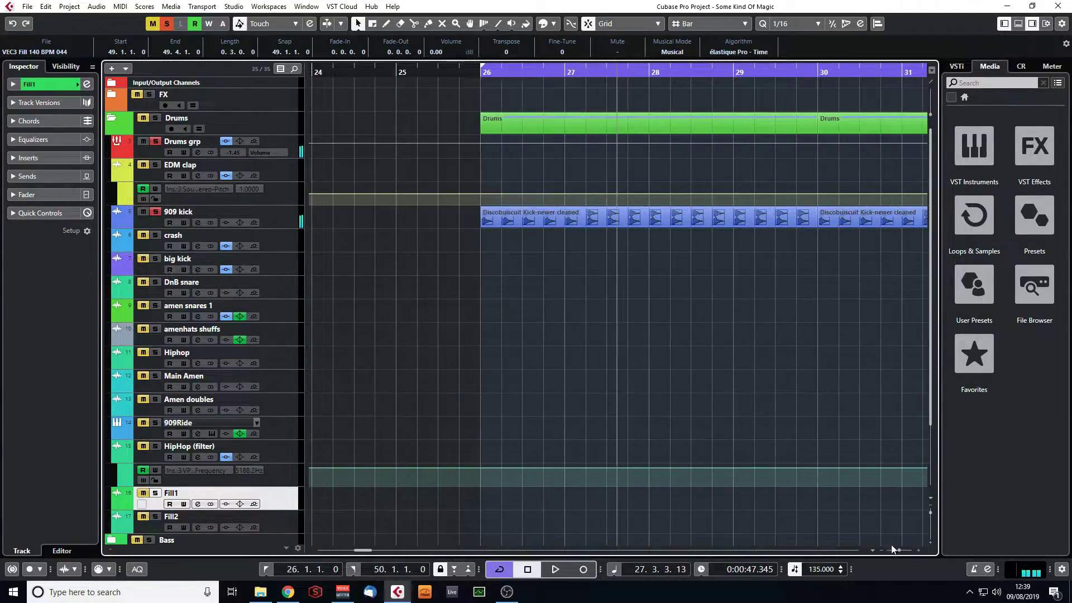
double_click(518, 223)
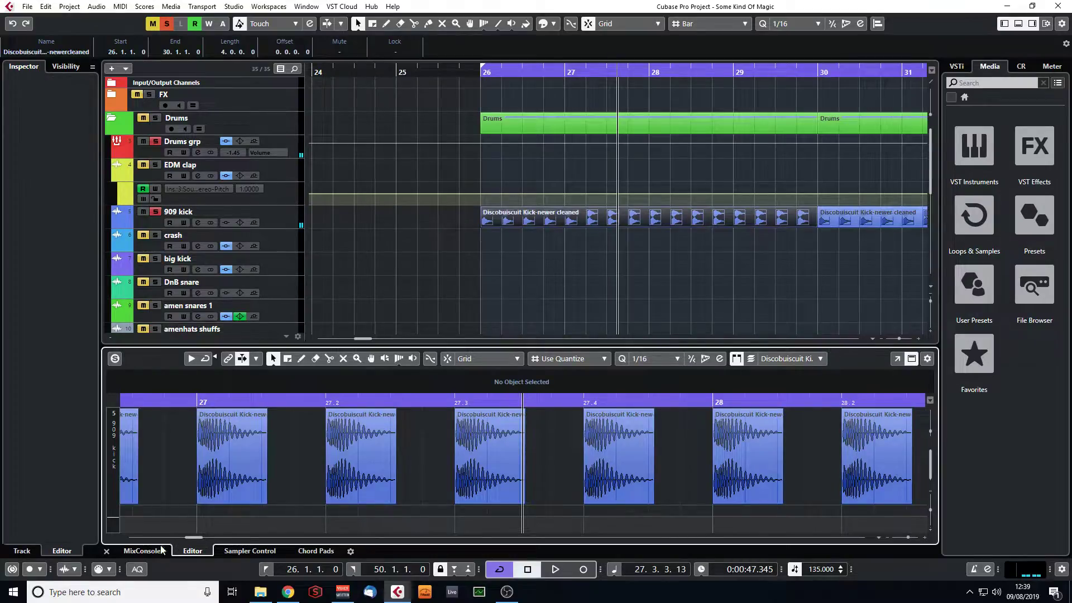
left_click(105, 551)
- Replay the soloed 909 kick from bar 26 and survey its parts through the build-up
left_click(485, 71)
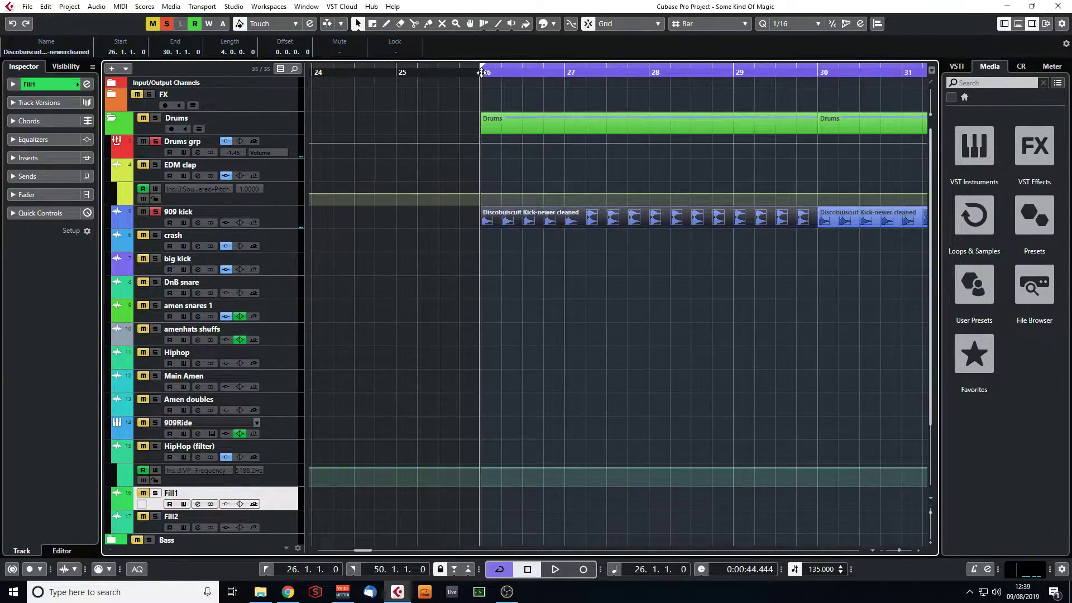
key("space")
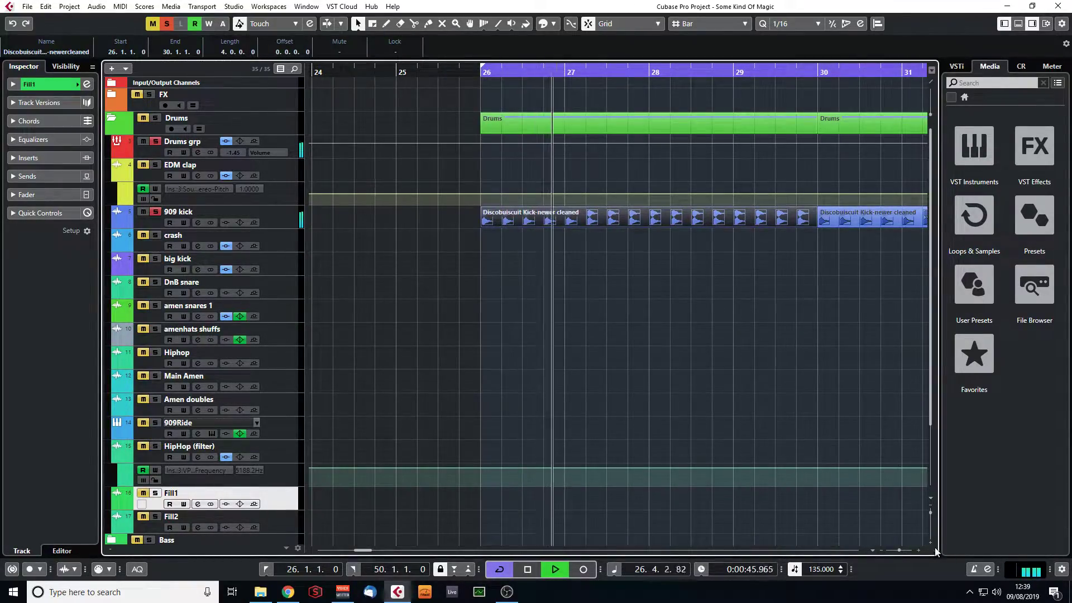
left_click_drag(899, 550, 896, 550)
key("space")
left_click(631, 300)
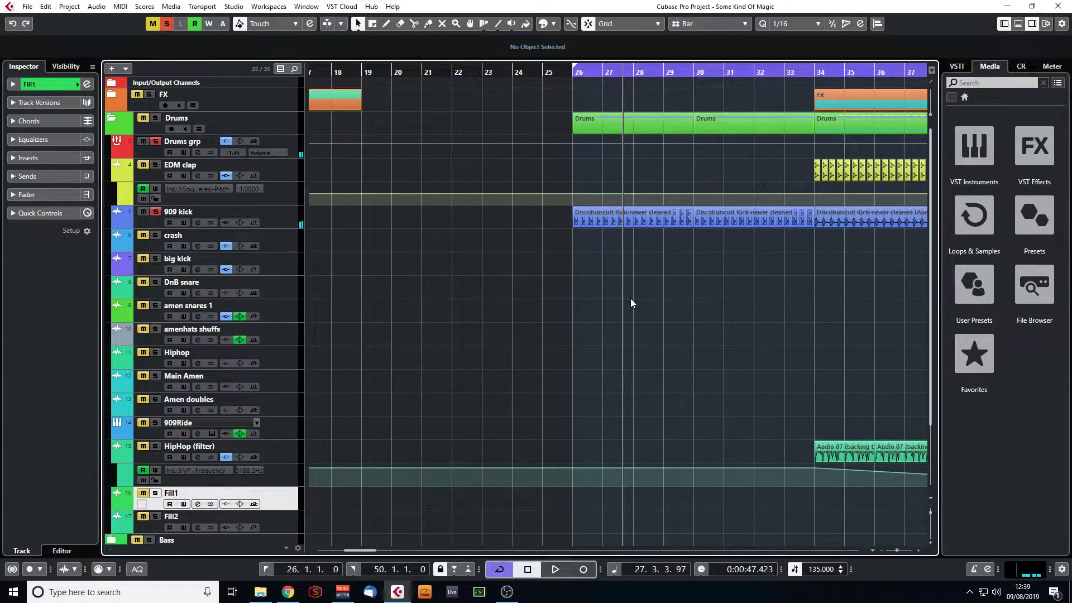
left_click_drag(572, 72, 578, 86)
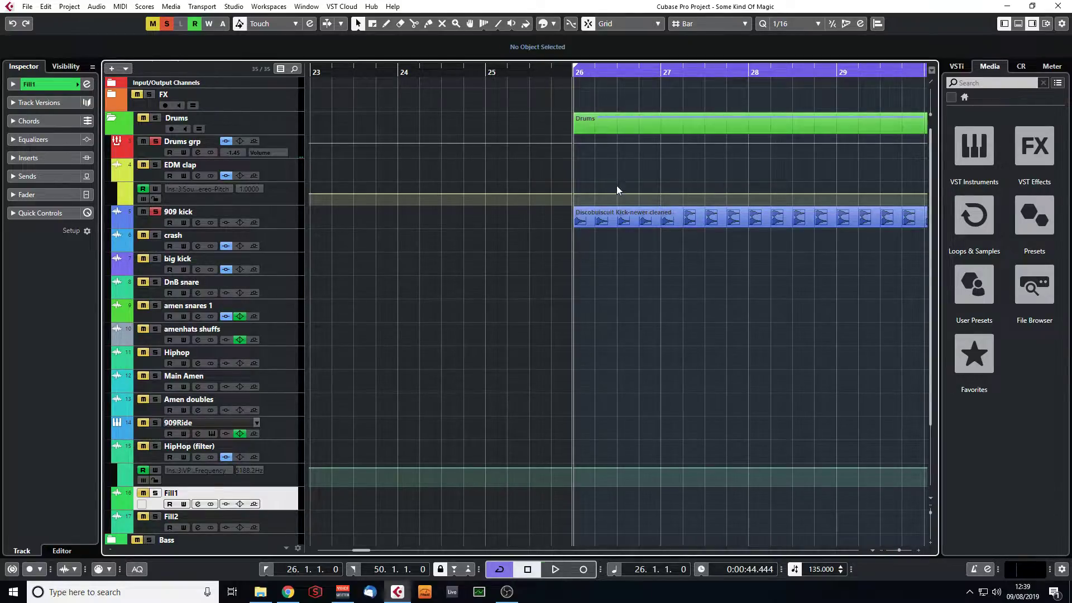
key("space")
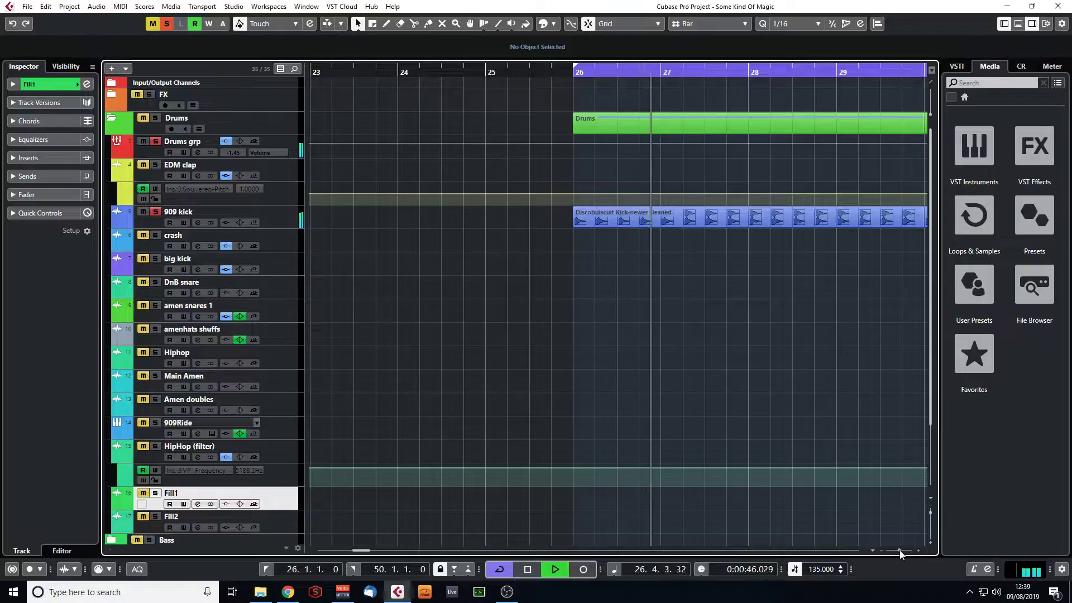
left_click_drag(899, 550, 896, 551)
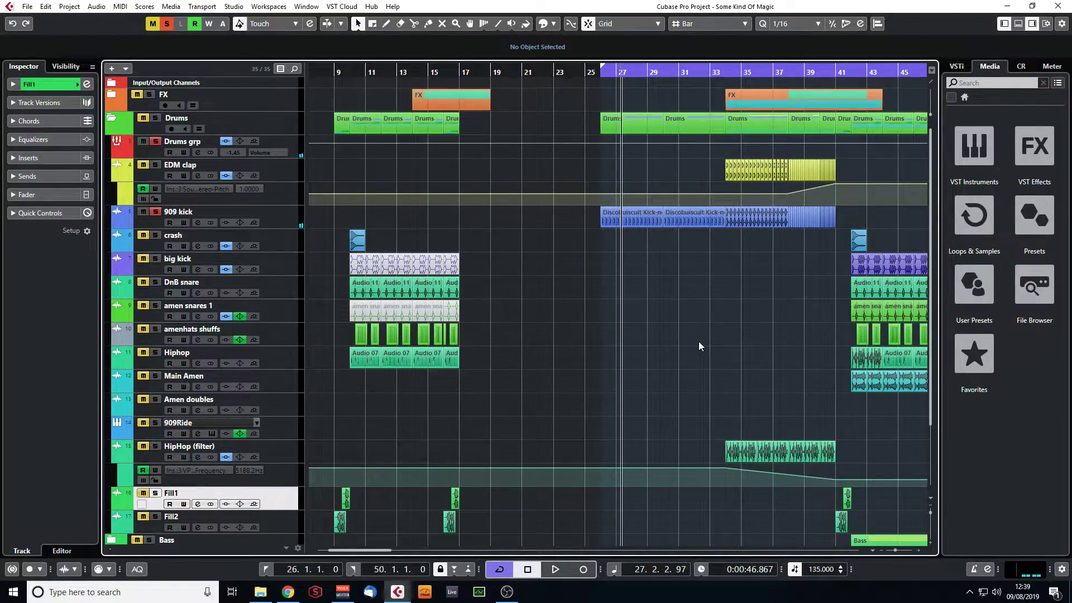
left_click_drag(597, 73, 598, 83)
key("space")
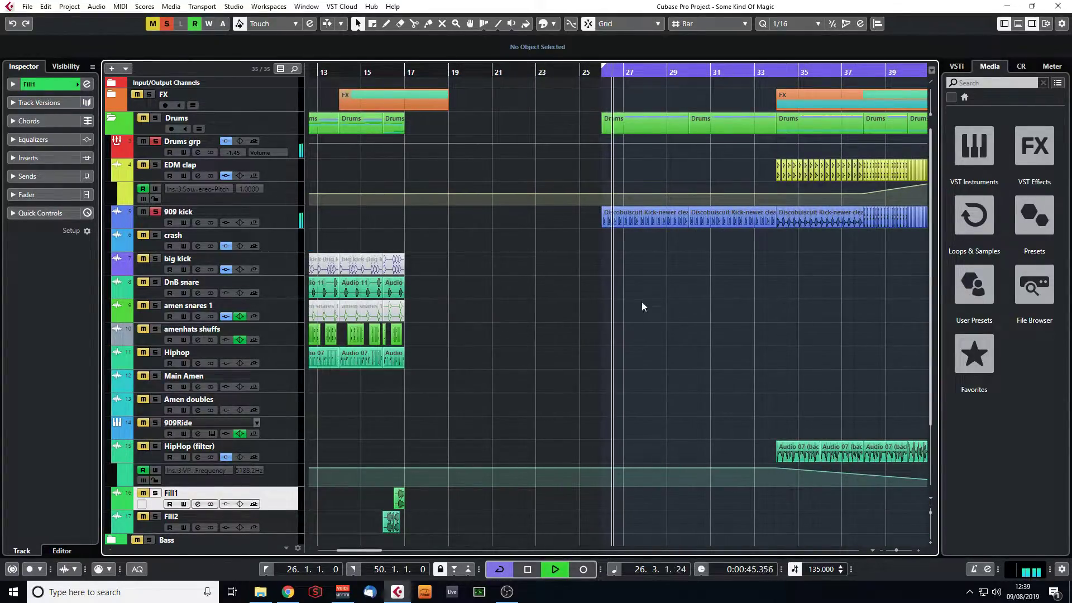
key("space")
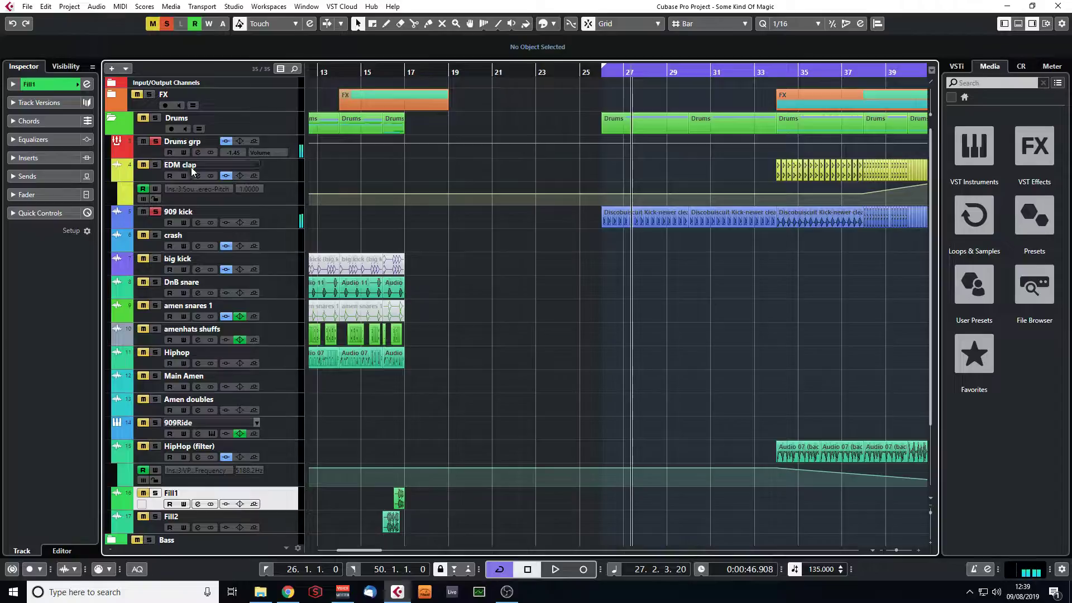
- Solo EDM clap in place of 909 kick and play it from bar 34
left_click_drag(775, 72, 775, 86)
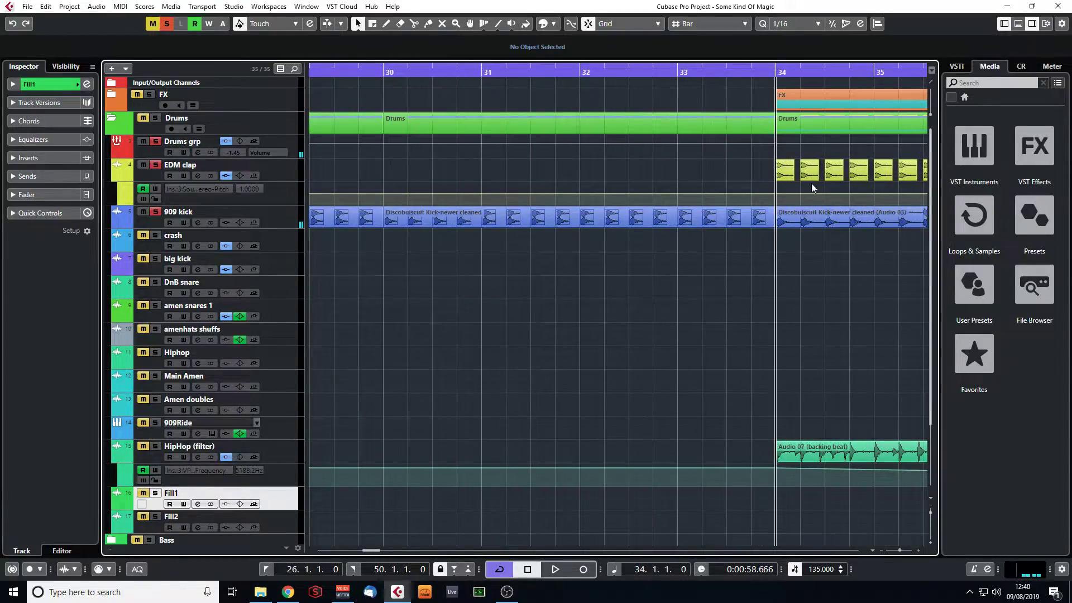
key("space")
left_click(155, 214)
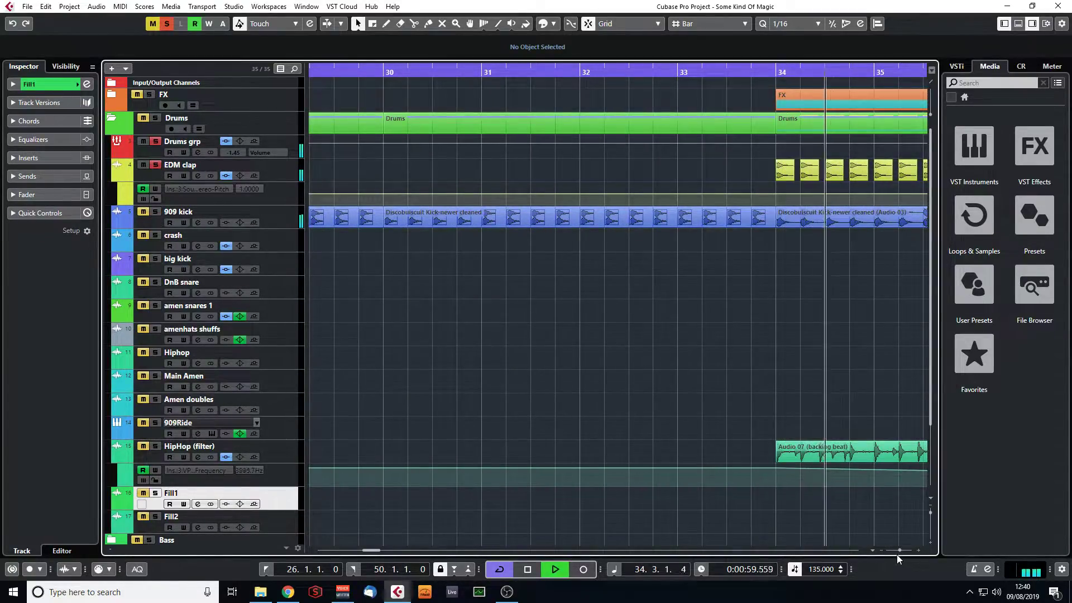
left_click_drag(900, 550, 897, 549)
key("space")
- Examine EDM clap's EQ and SoundShifter Pitch Stereo insert, keeping the plug-in open beside the track's pitch automation
left_click(292, 172)
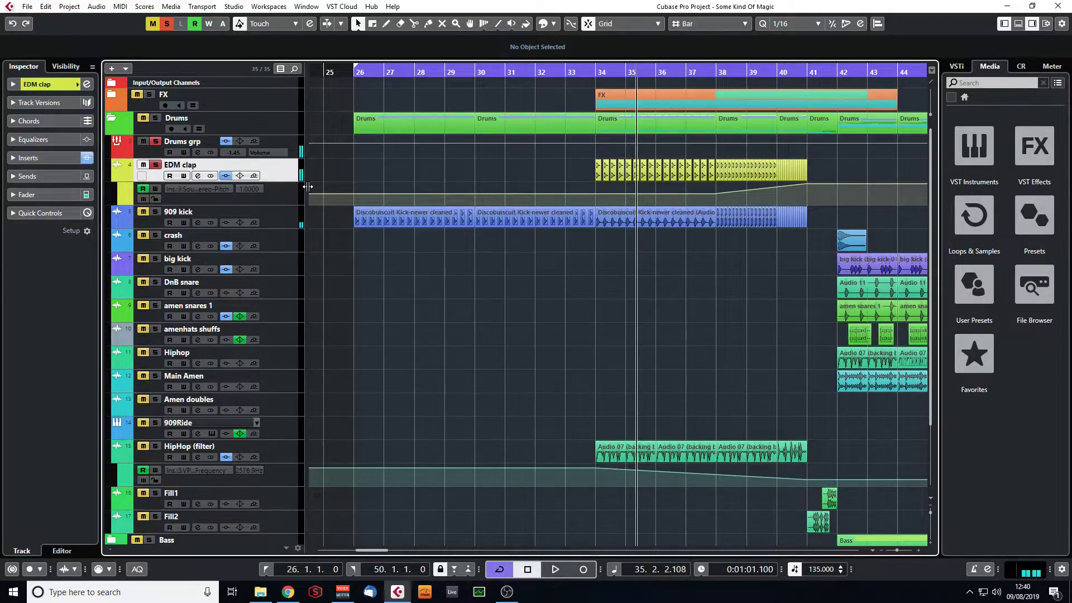
left_click(87, 85)
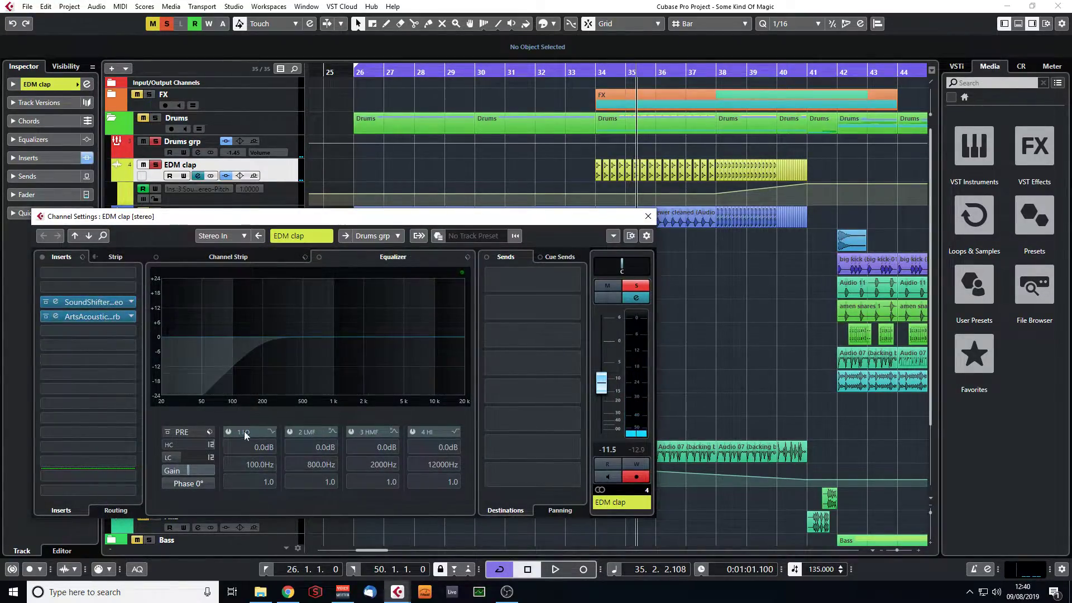
left_click(101, 304)
left_click_drag(586, 217, 305, 94)
left_click(696, 198)
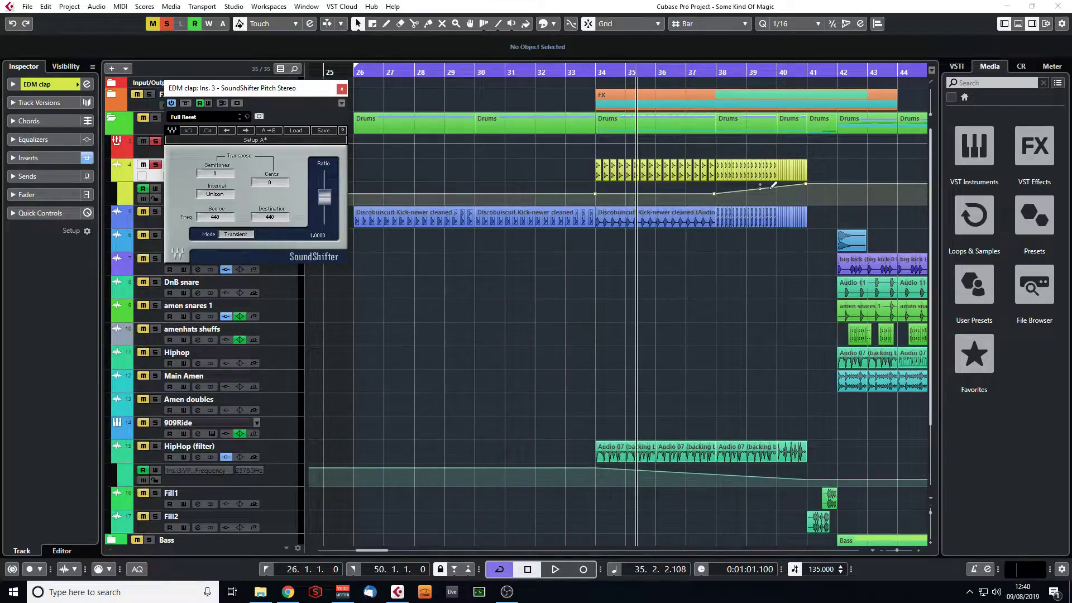
- Play EDM clap's rising pitch automation from bar 38 while watching SoundShifter, and close the plug-in
left_click(723, 74)
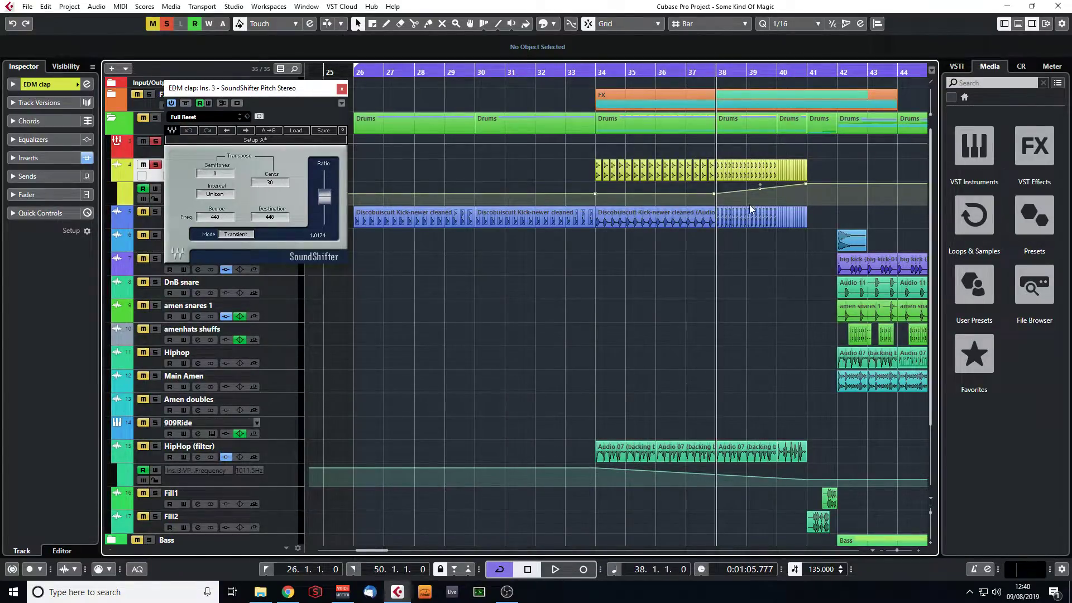
key("space")
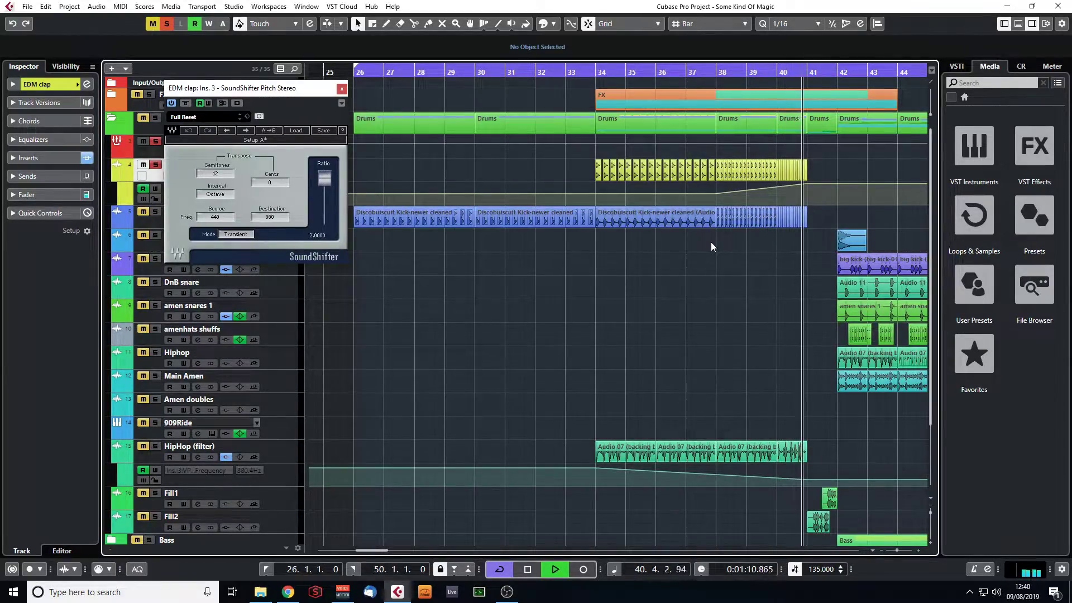
key("space")
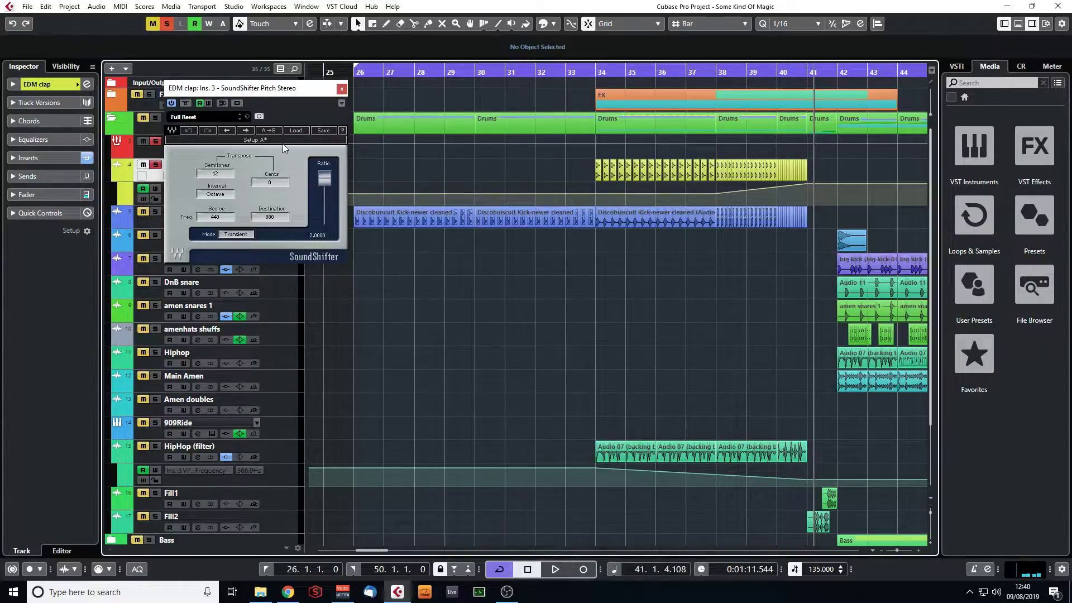
left_click(342, 89)
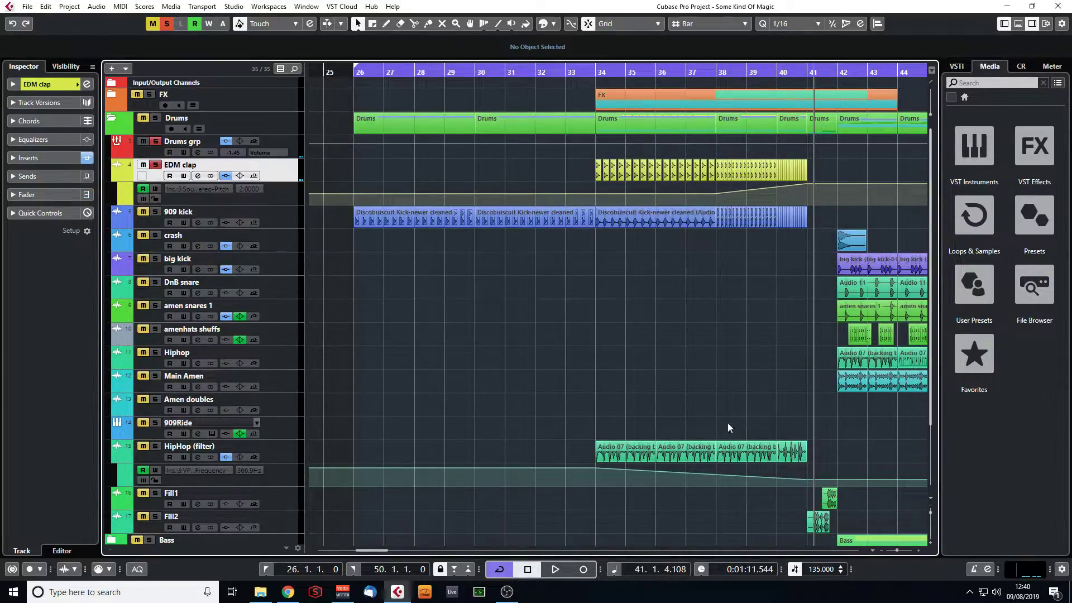
- Solo HipHop (filter) and play it from bar 34, where its filter automation starts to fall
left_click_drag(896, 549, 896, 549)
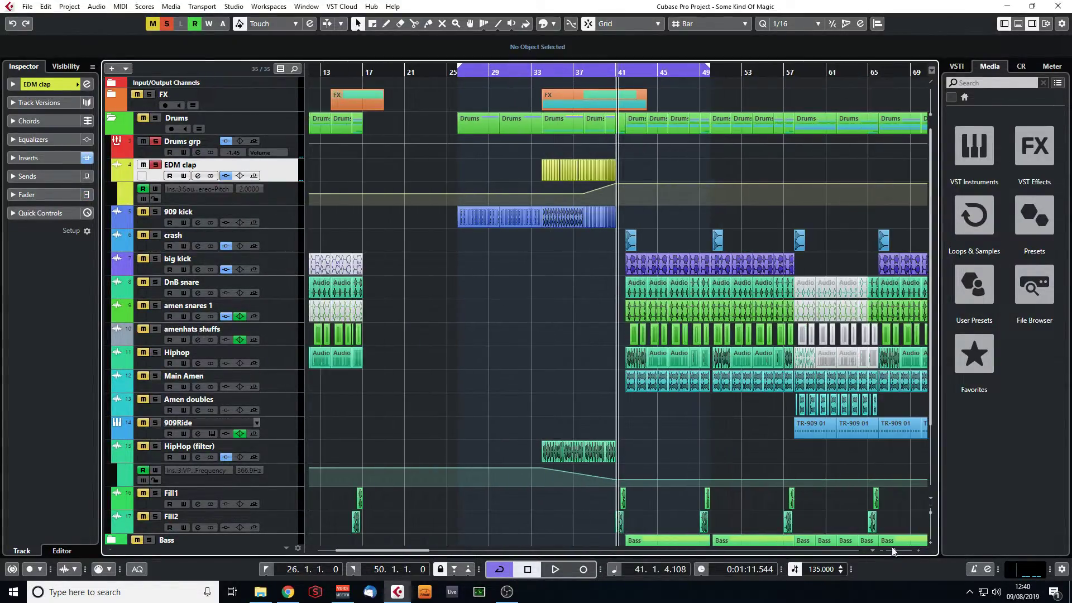
scroll(518, 329, "down", 4)
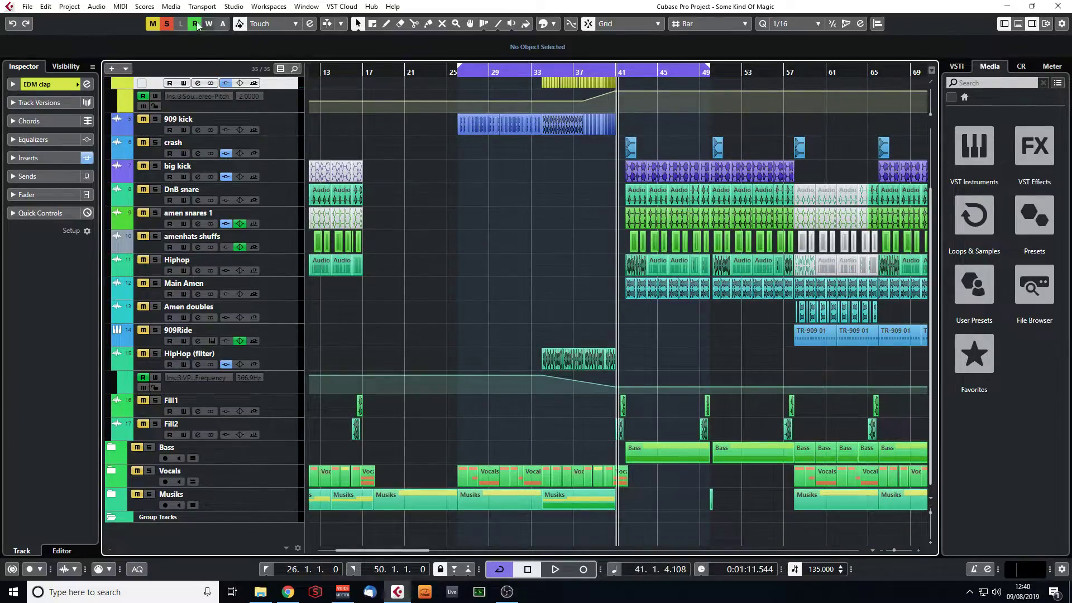
left_click(155, 354)
left_click_drag(541, 69, 544, 123)
key("space")
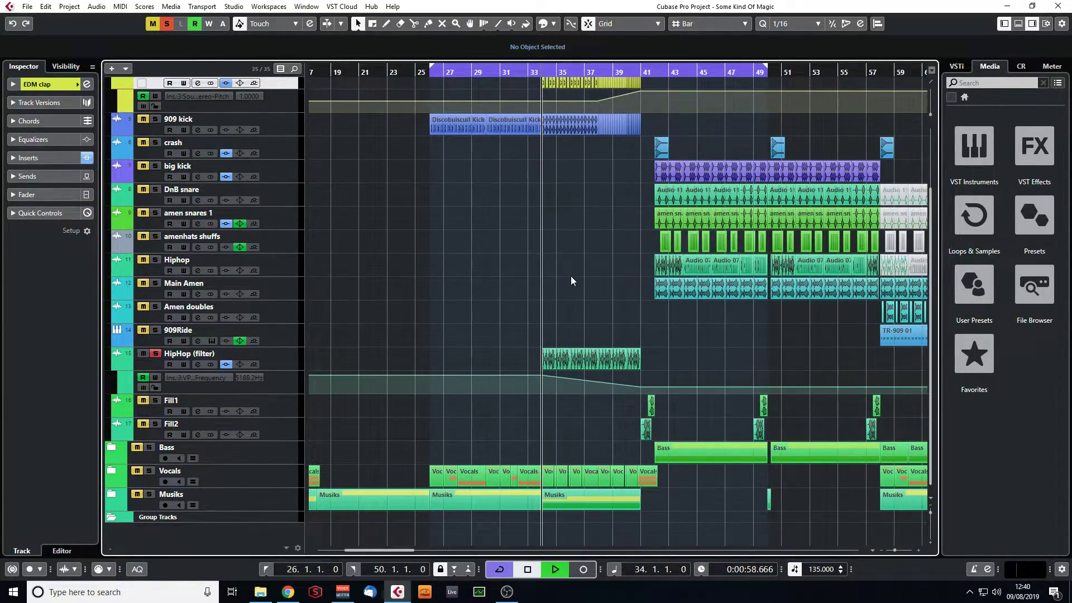
- Examine HipHop (filter)'s EQ and VPS Philta XL insert during playback, stop, and close both windows
left_click(285, 362)
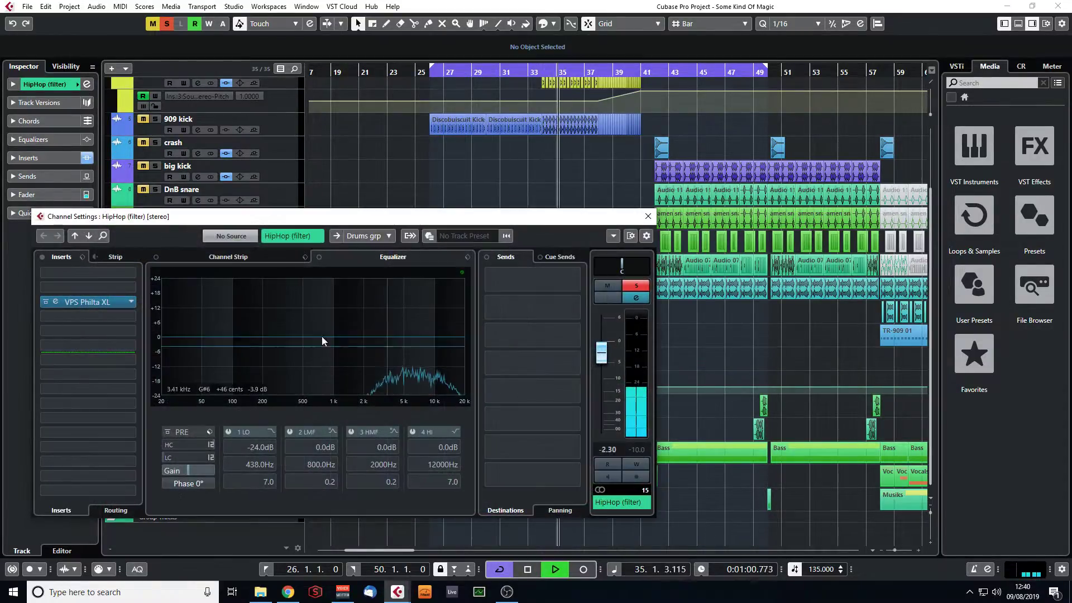
left_click(103, 303)
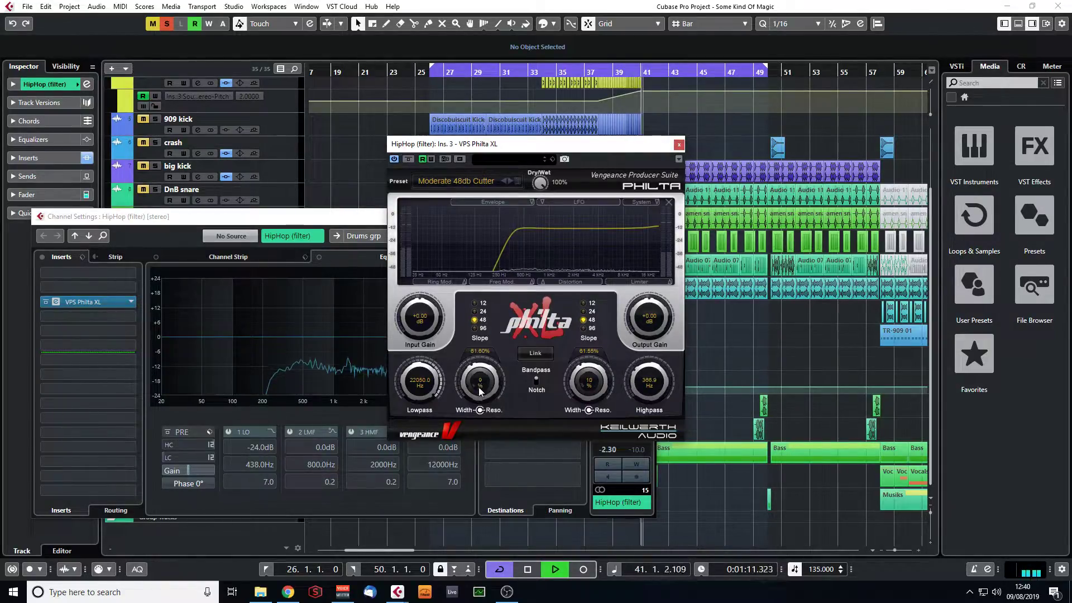
left_click(679, 145)
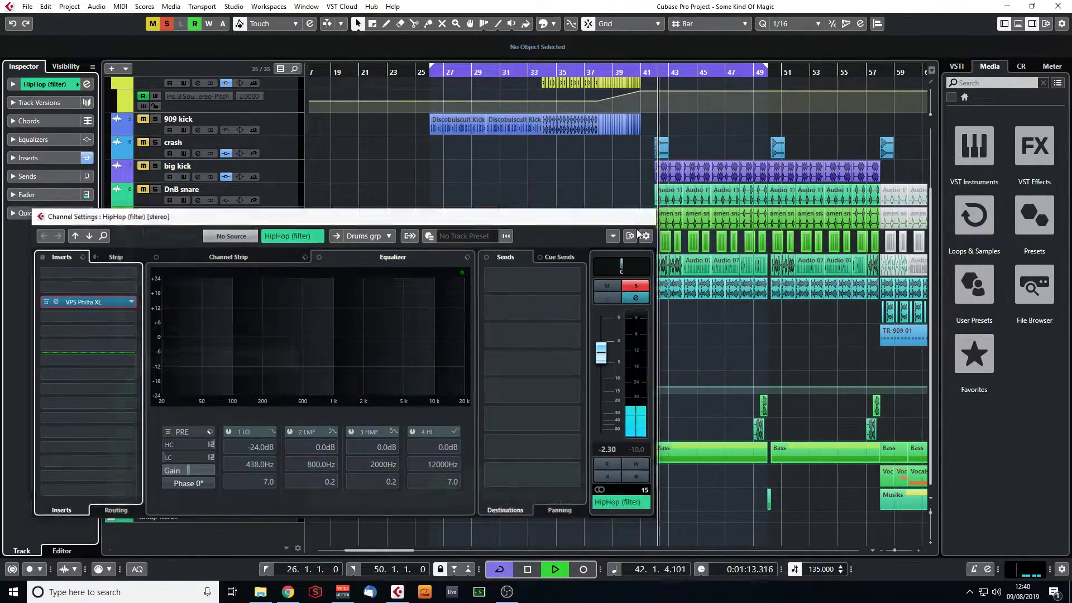
left_click(648, 215)
scroll(604, 269, "up", 3)
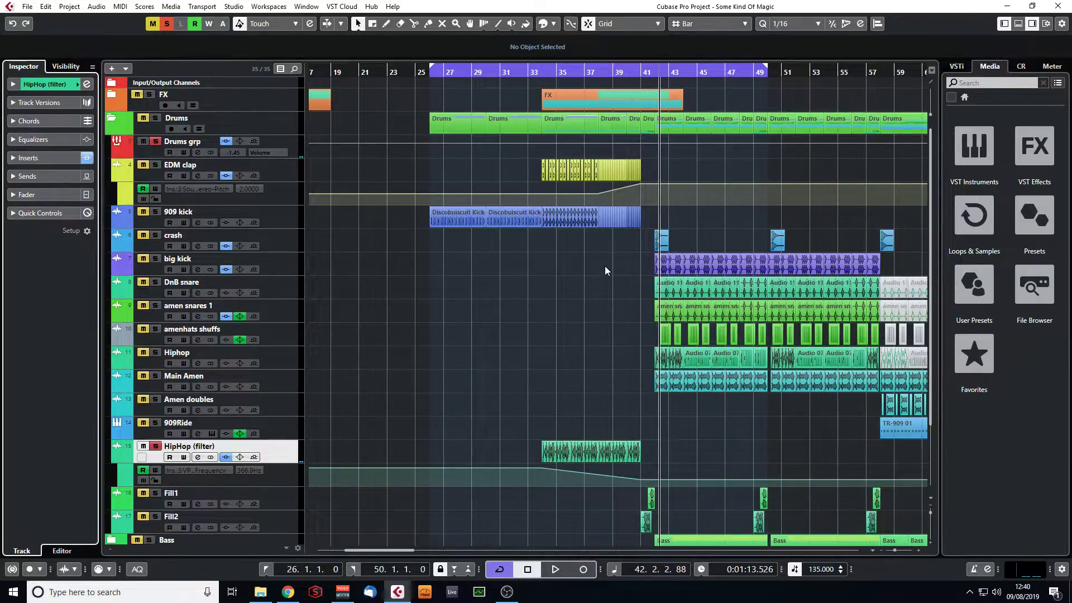
- Check the EQ and insert settings of EDM clap and of 909 kick, closing each channel's settings
left_click(310, 164)
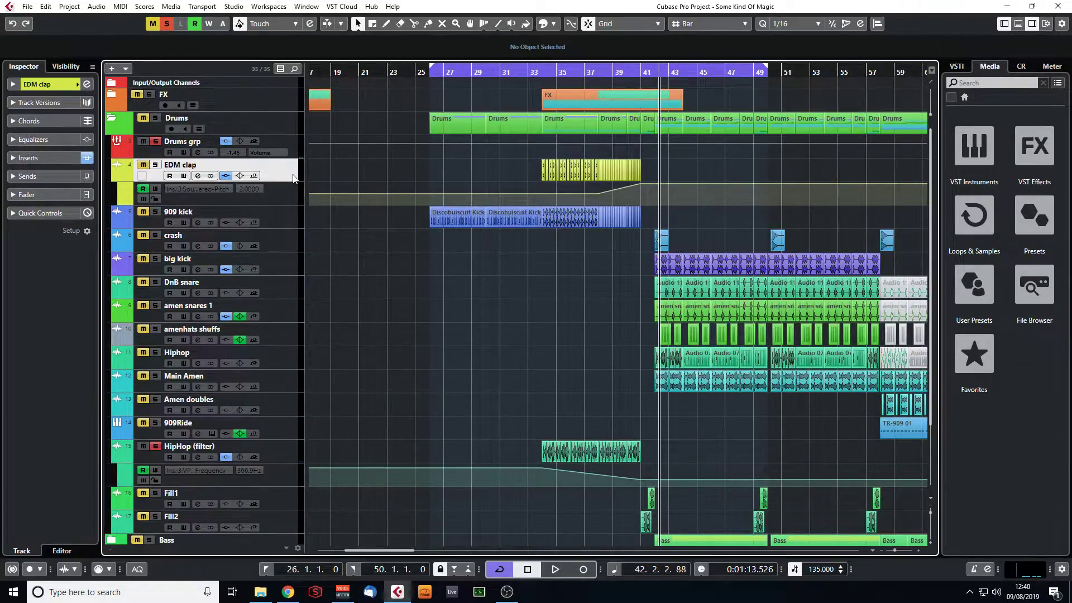
left_click(87, 84)
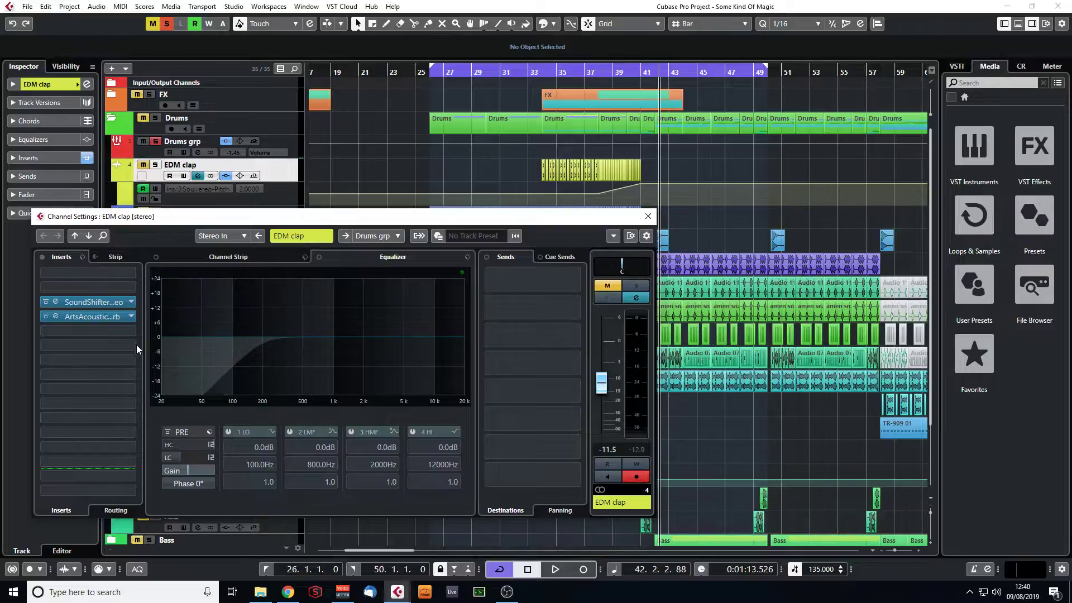
left_click(648, 216)
left_click(255, 216)
left_click(87, 84)
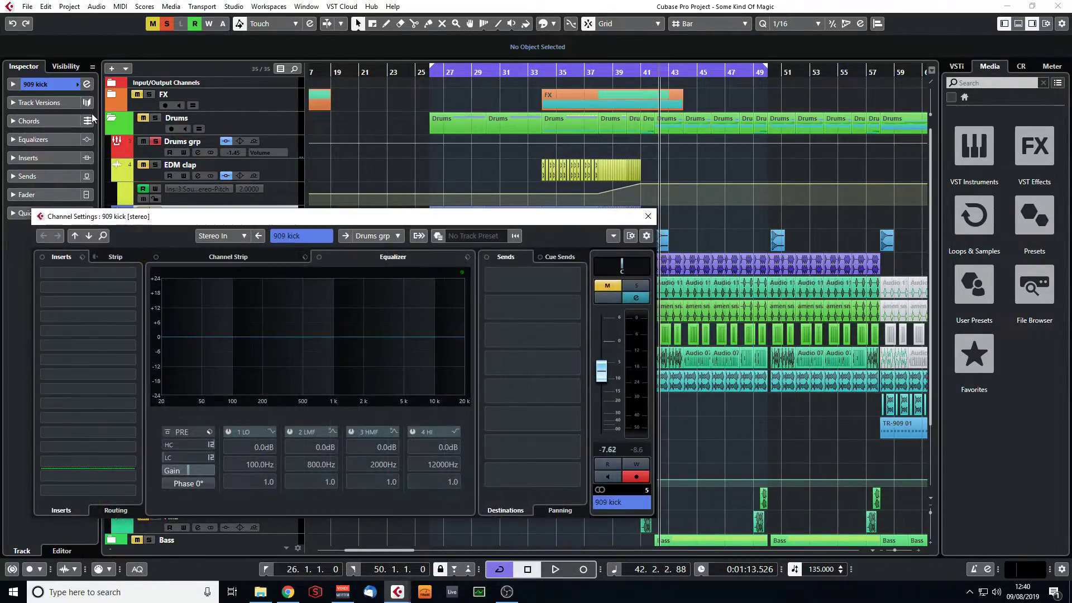
left_click(651, 217)
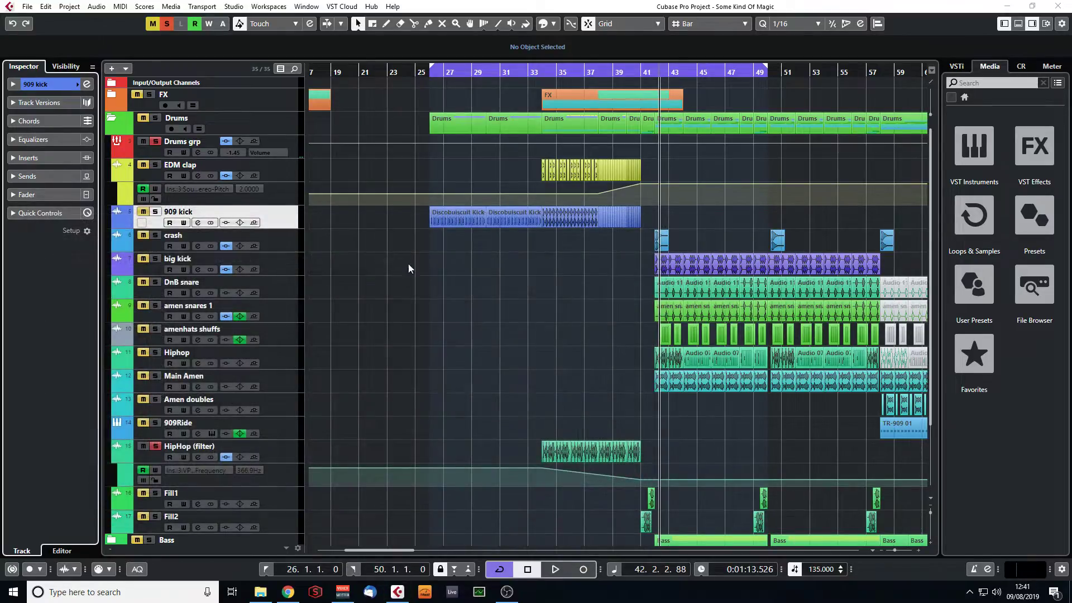
- Open 909 kick's first audio part at bar 26 in the editor and inspect the spacing of its kick slices
left_click_drag(426, 78, 426, 89)
double_click(519, 218)
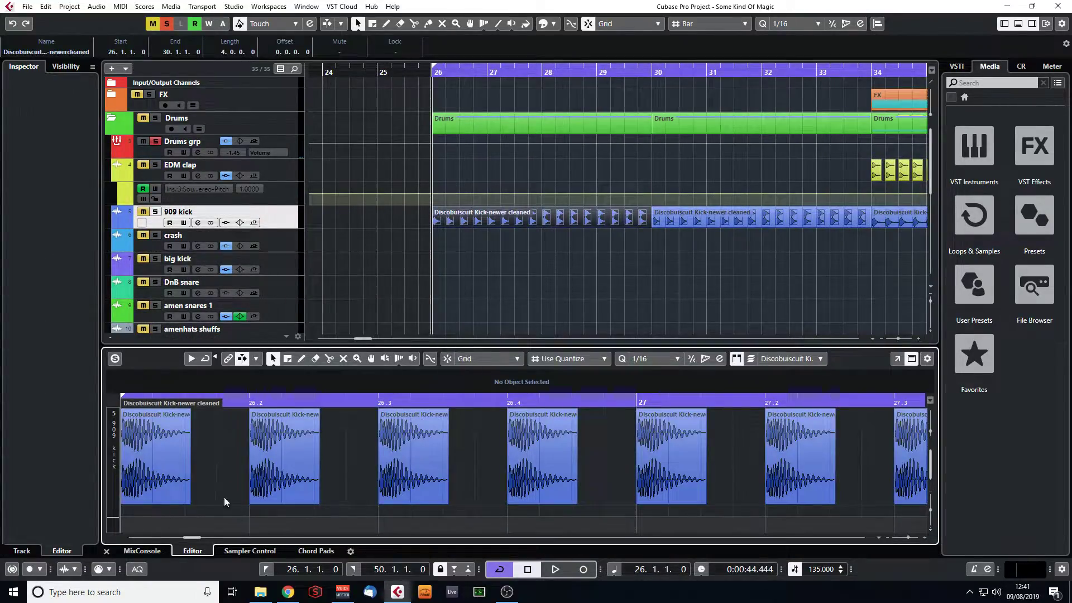
left_click(909, 537)
left_click_drag(516, 400, 543, 420)
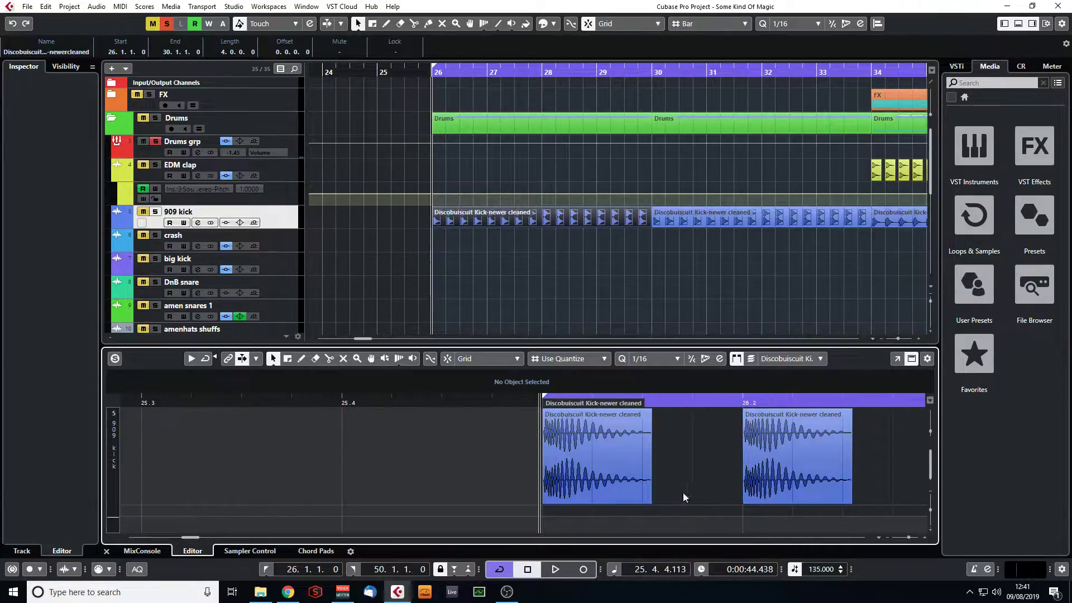
left_click_drag(908, 538, 906, 537)
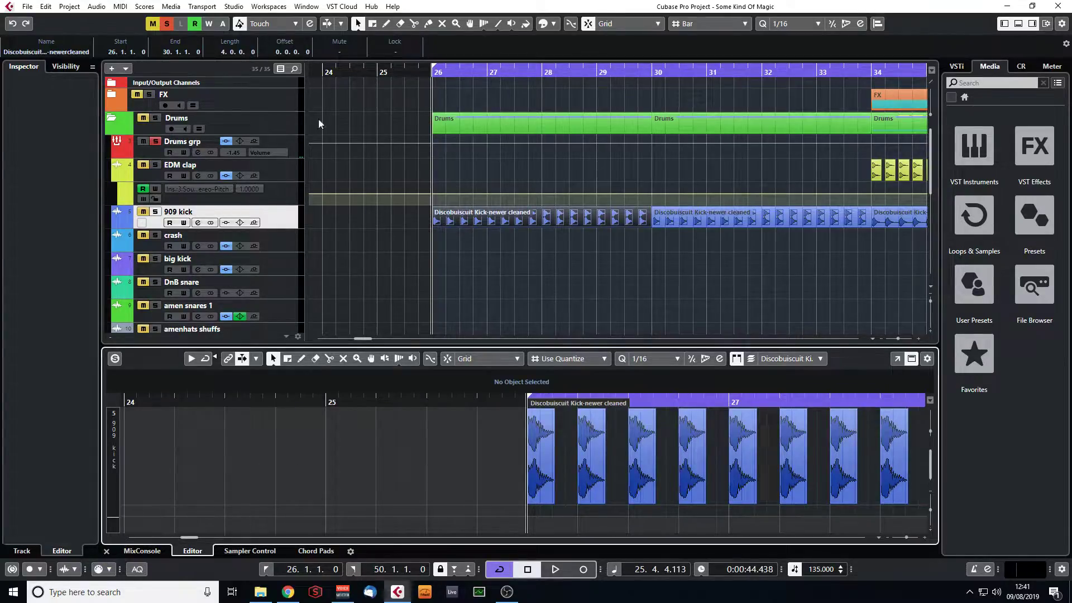
- Solo 909 kick in place of HipHop (filter), play it from bar 26, close the editor and unsolo the track
left_click(168, 24)
left_click(156, 211)
key("space")
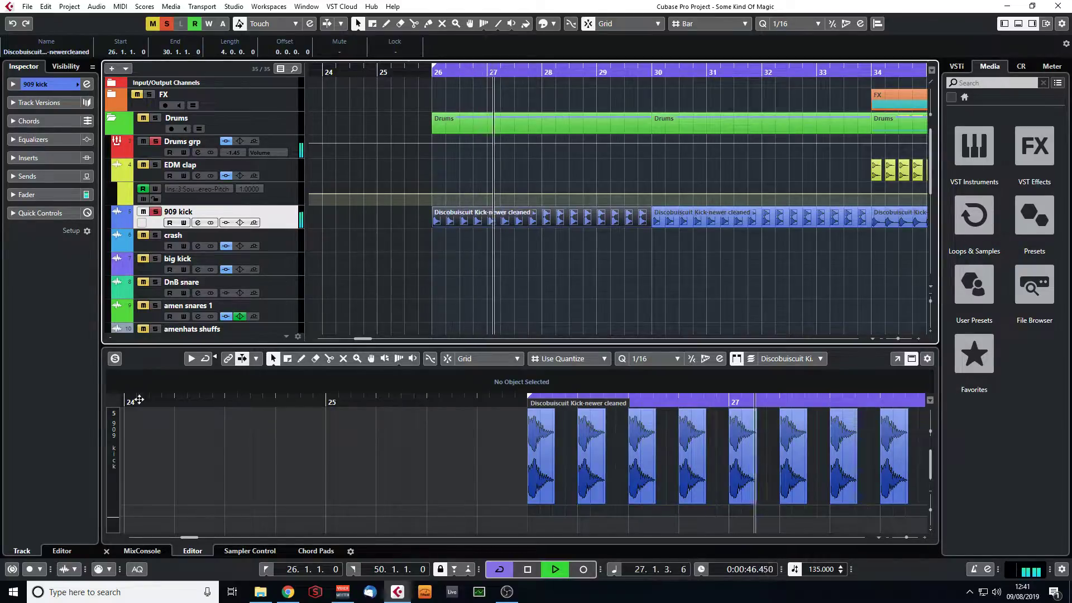
left_click(106, 551)
key("space")
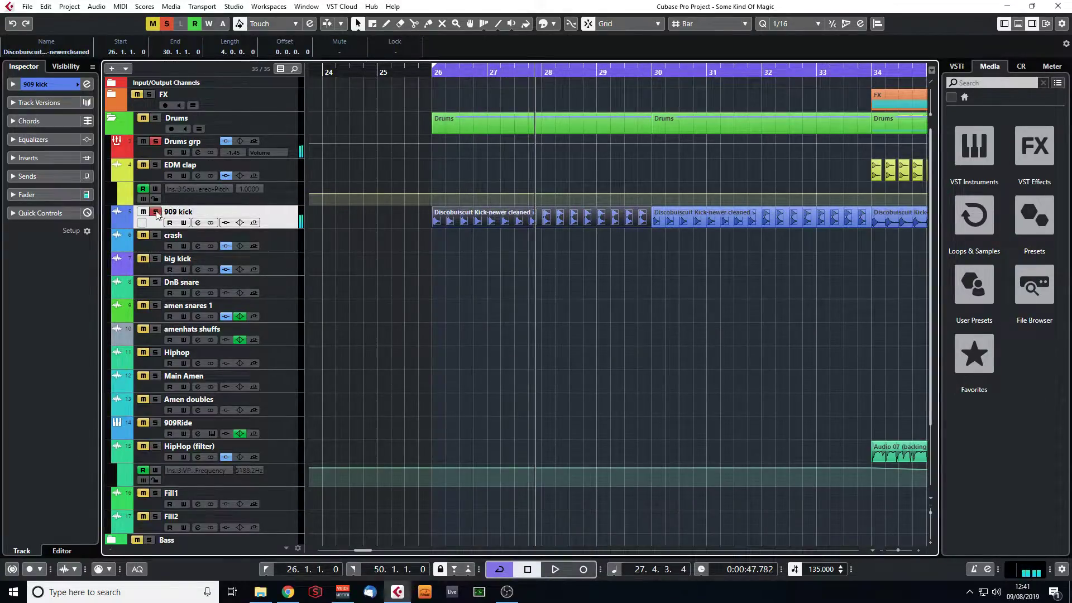
left_click(156, 212)
- Set the cycle range from bar 42 to bar 49 and solo Drums grp
left_click(293, 141)
left_click_drag(898, 551, 892, 551)
left_click_drag(528, 73, 857, 77)
left_click(155, 141)
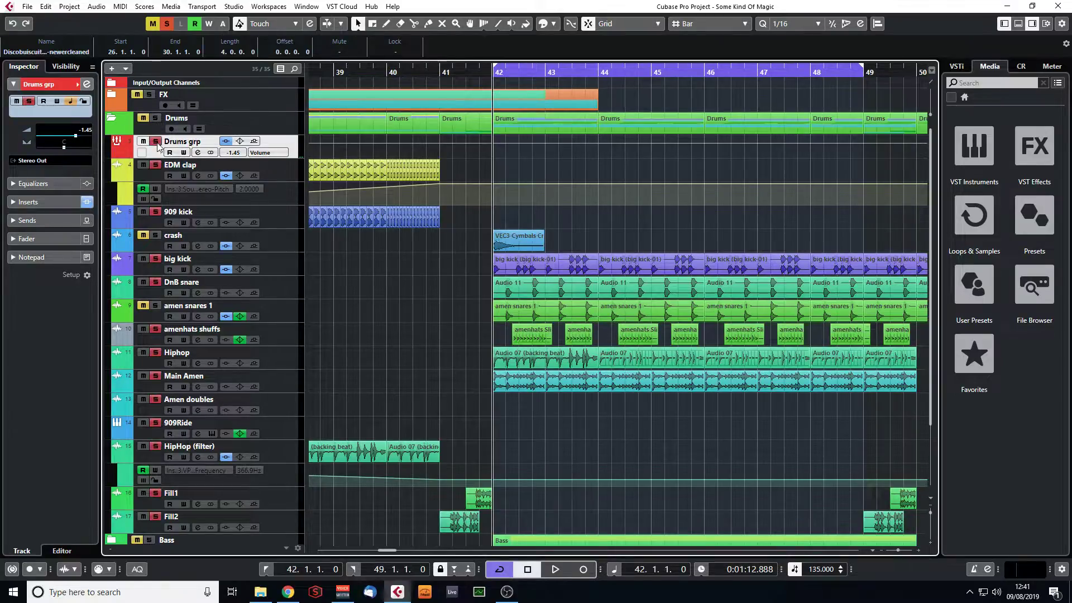
- Clear all mutes and solos, and solo Drums grp again to include crash and amen snares 1
scroll(260, 310, "down", 3)
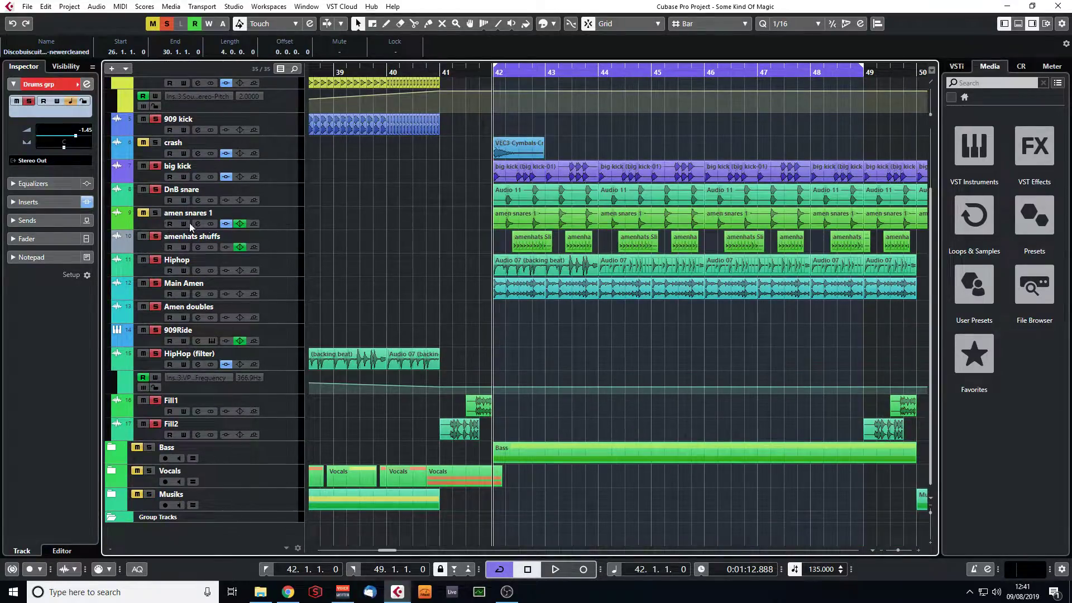
left_click(288, 216)
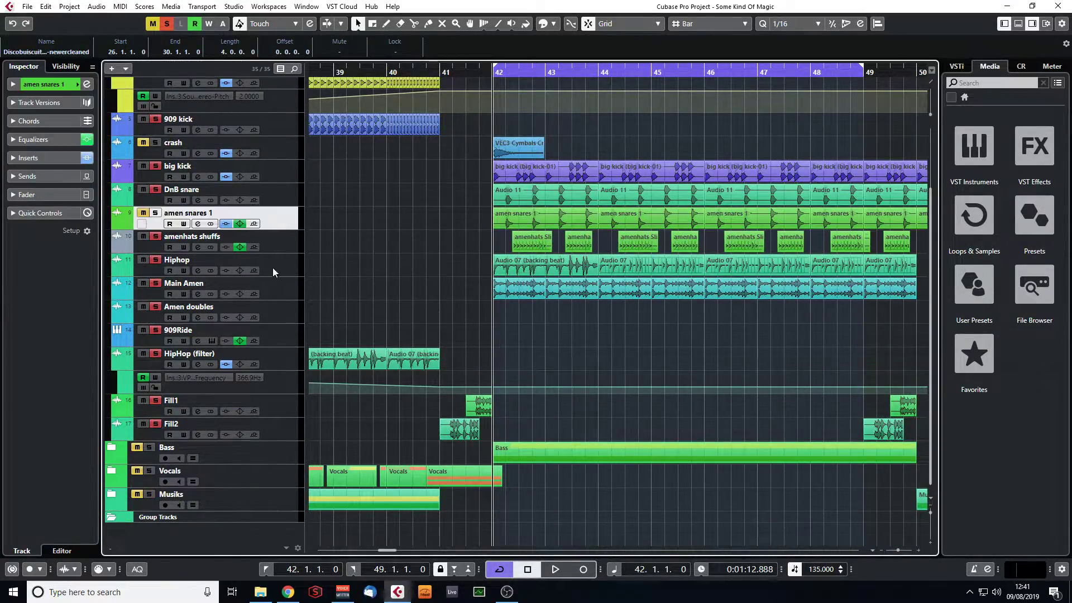
left_click(60, 82)
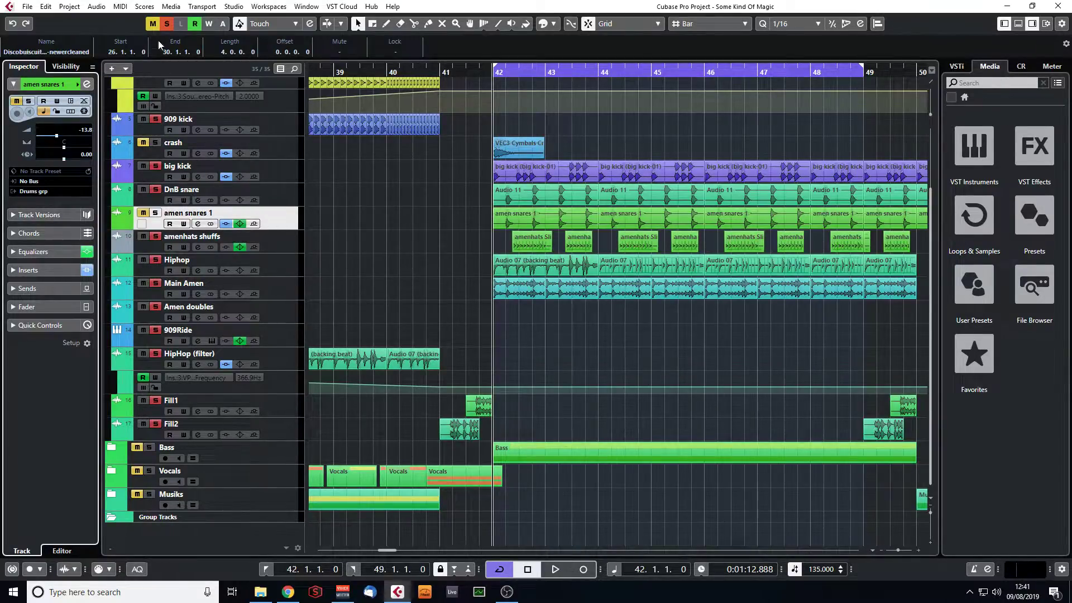
left_click(165, 26)
left_click(152, 27)
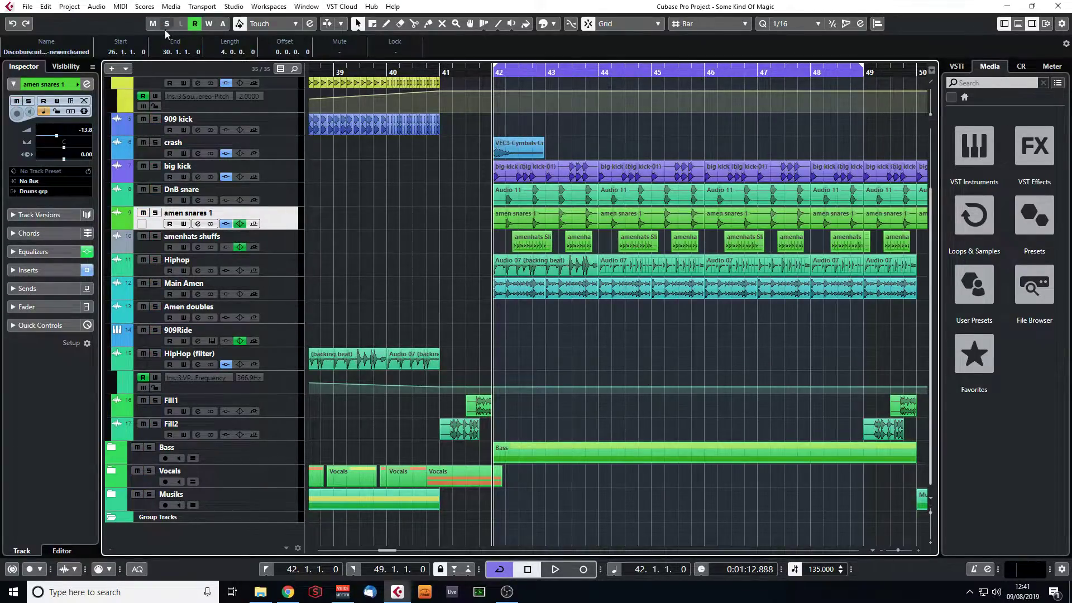
scroll(192, 201, "up", 3)
left_click(156, 141)
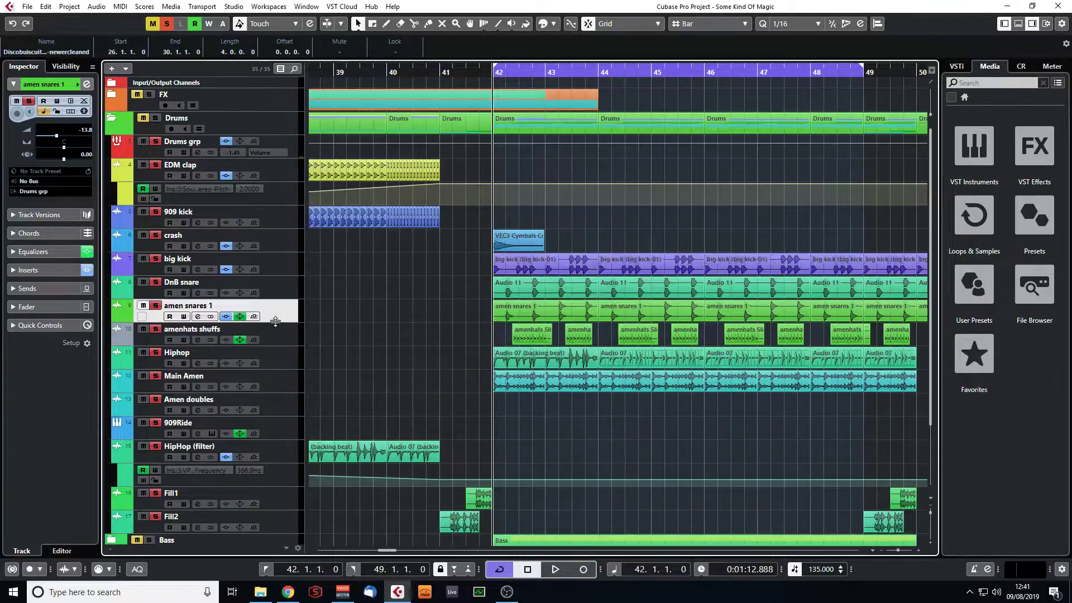
- Play the soloed drums from bar 42 while viewing Drums grp's spectrum, and open its PuigChild 670 insert
left_click(297, 149)
left_click(87, 84)
key("space")
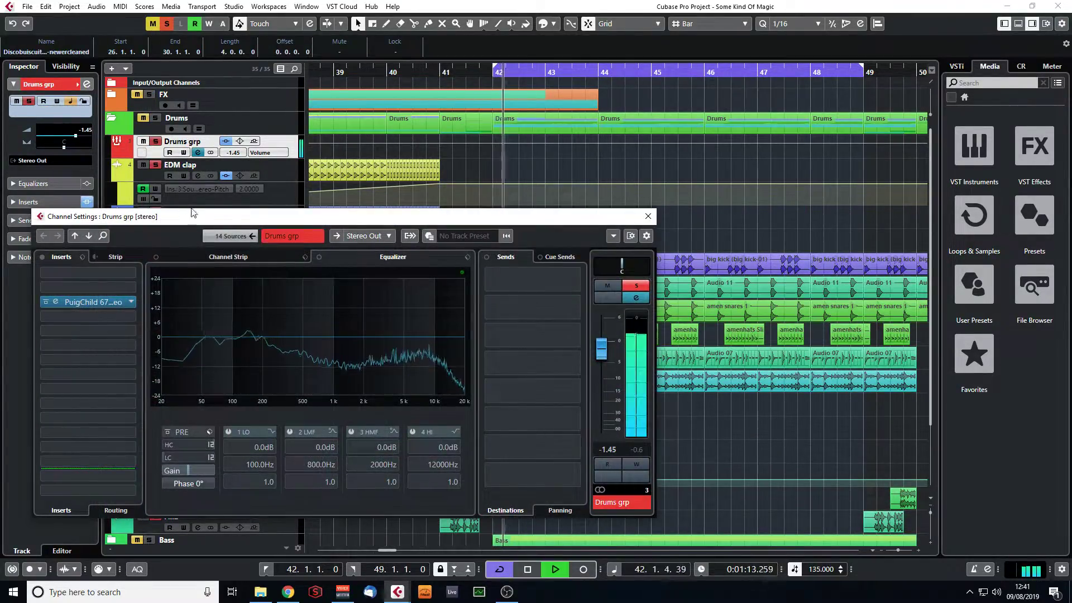
left_click_drag(458, 221, 476, 164)
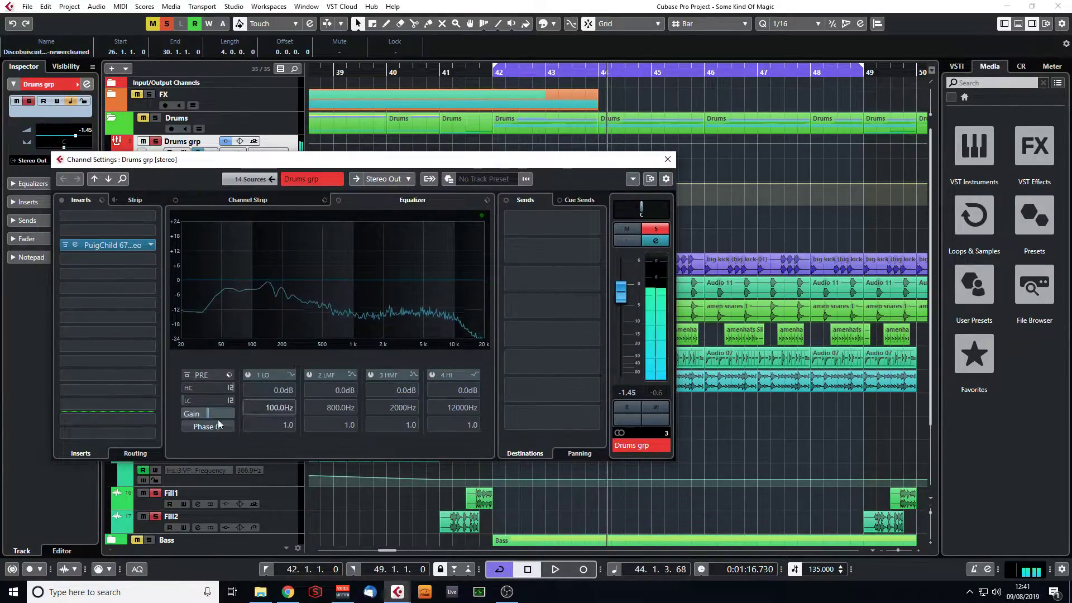
left_click(122, 244)
- Examine PuigChild 670's threshold, time constant and gain controls on Drums grp while playing the drums
left_click_drag(528, 132, 512, 86)
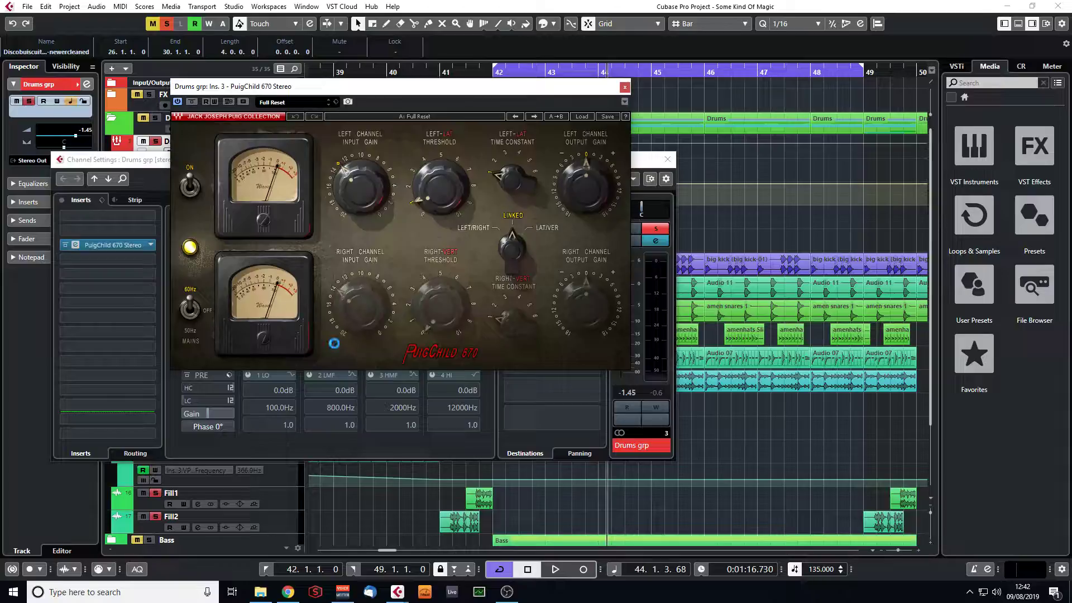
left_click_drag(484, 83, 458, 98)
key("space")
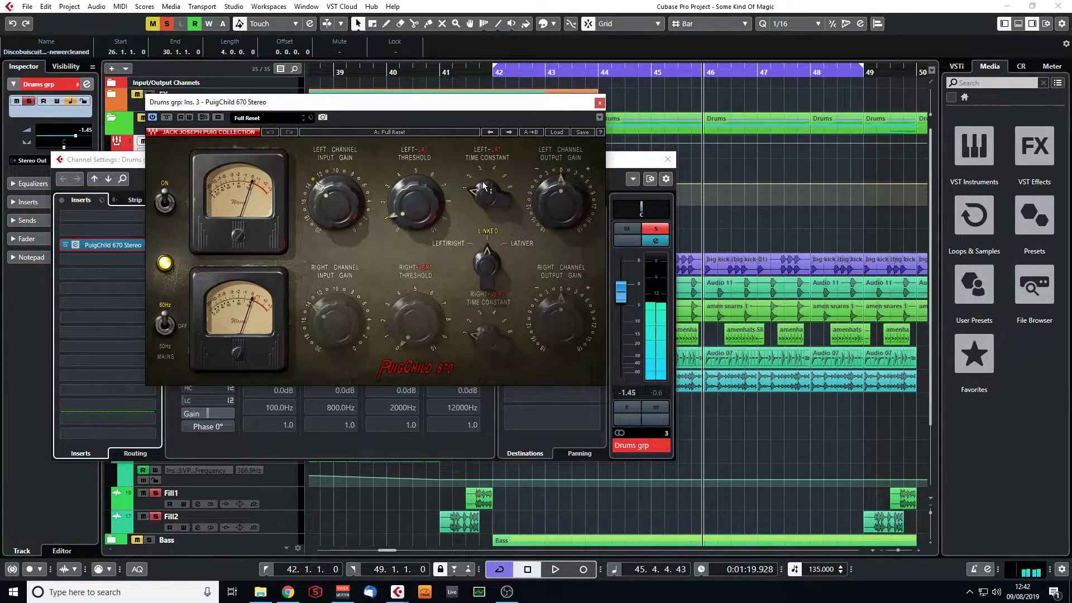
mouse_move(480, 202)
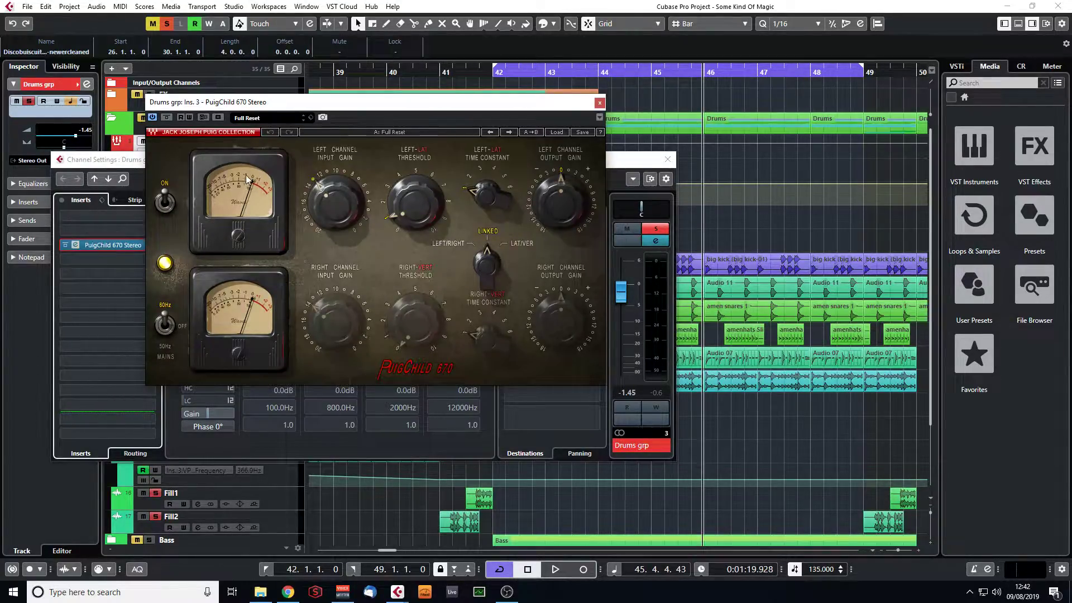
left_click(645, 72)
key("space")
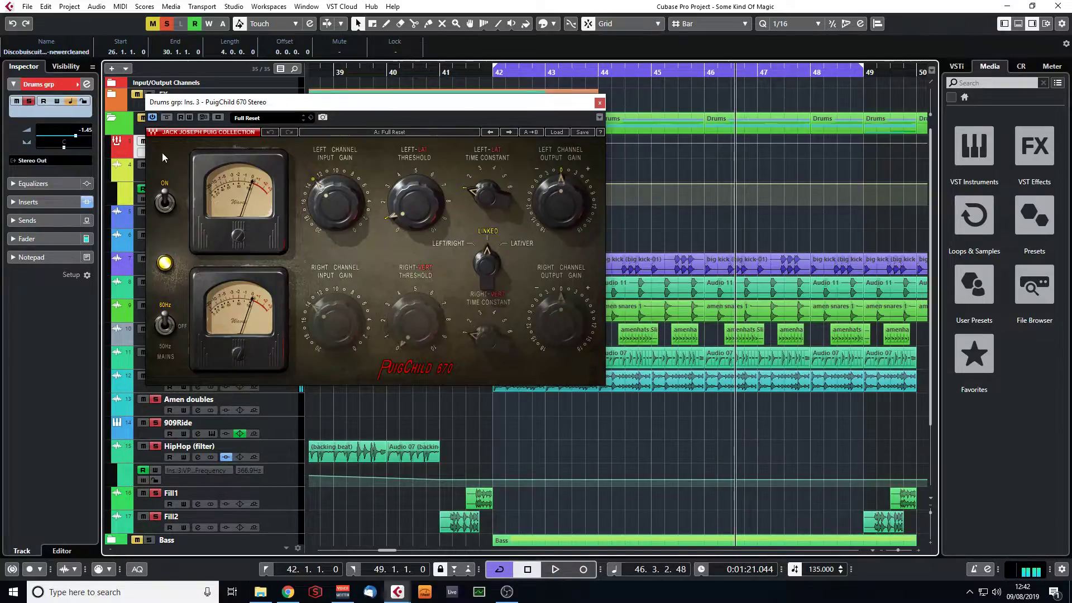
- Bypass PuigChild 670 and play the drums from bar 42, re-enabling it to compare the sound
left_click(152, 118)
key("KP_1")
key("space")
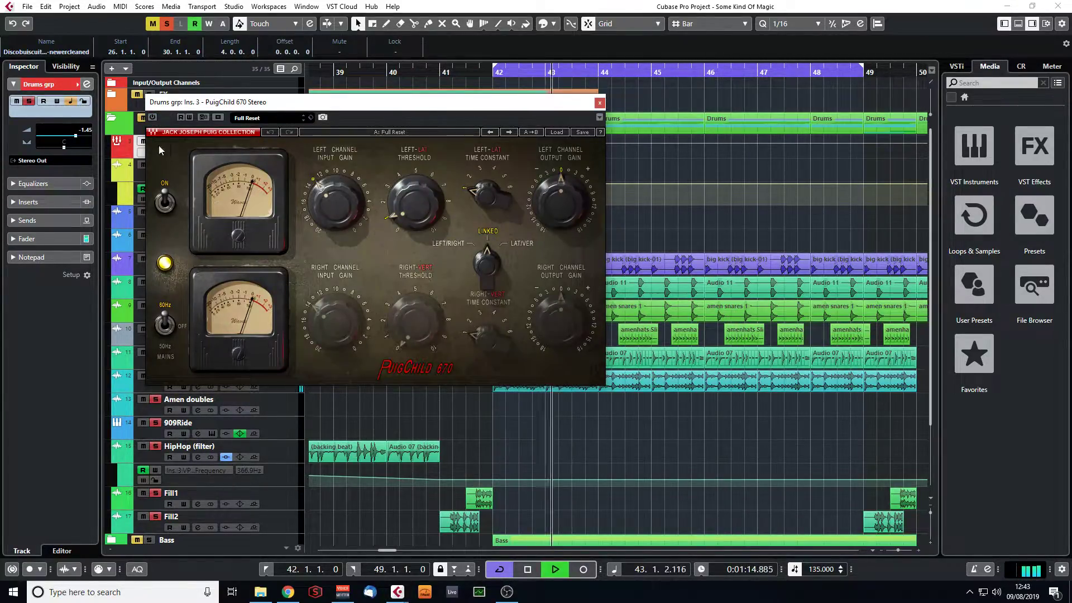
left_click(152, 118)
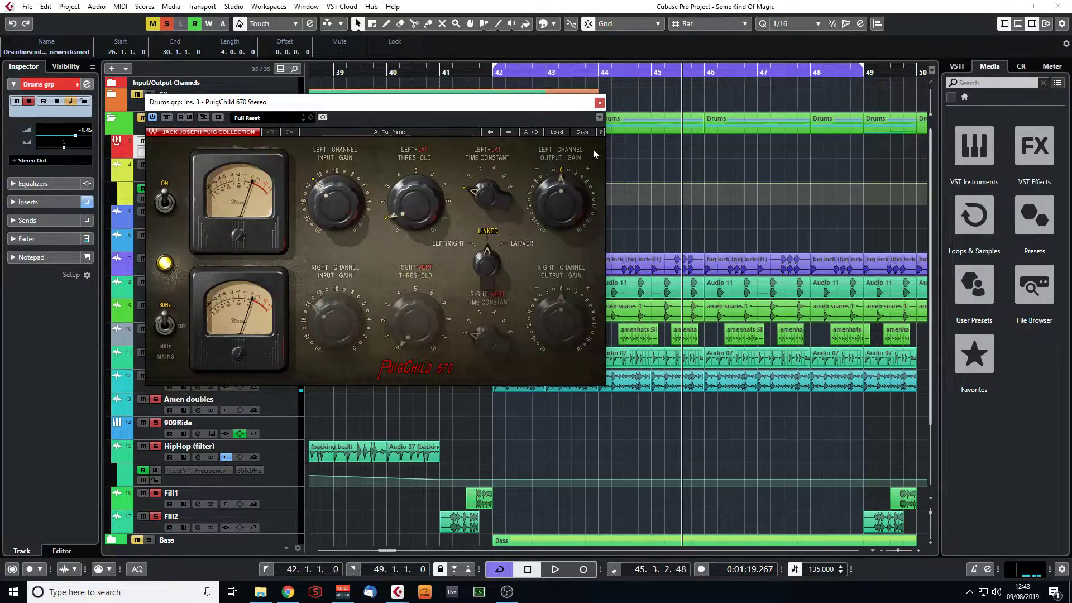
- Place PuigChild 670 beside Drums grp's channel settings and switch the compressor's mains hum from 60 Hz to off
left_click_drag(503, 110, 535, 133)
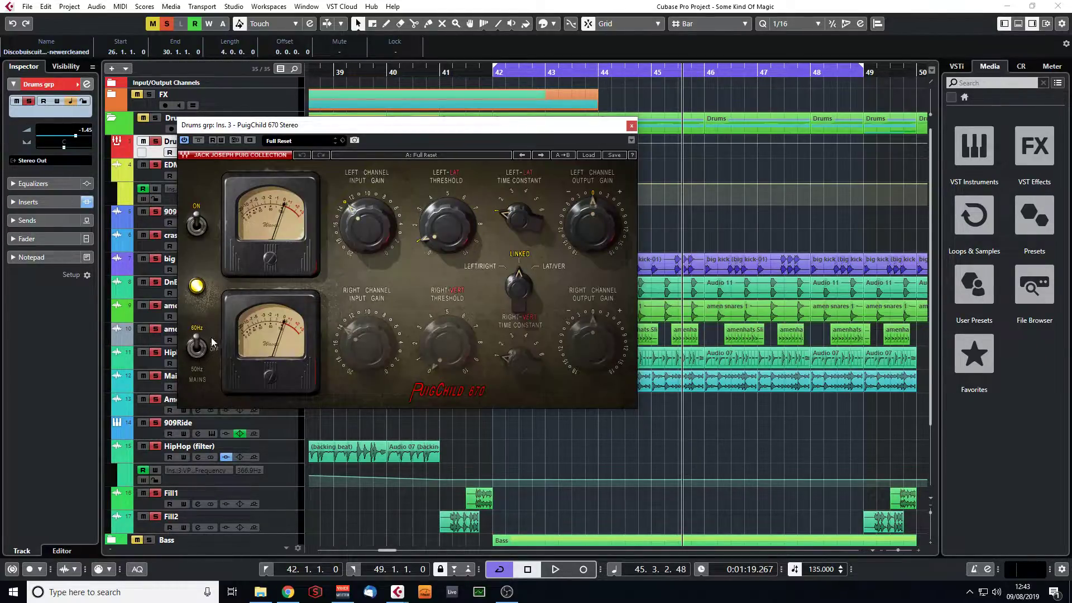
left_click(87, 83)
left_click_drag(540, 130, 797, 140)
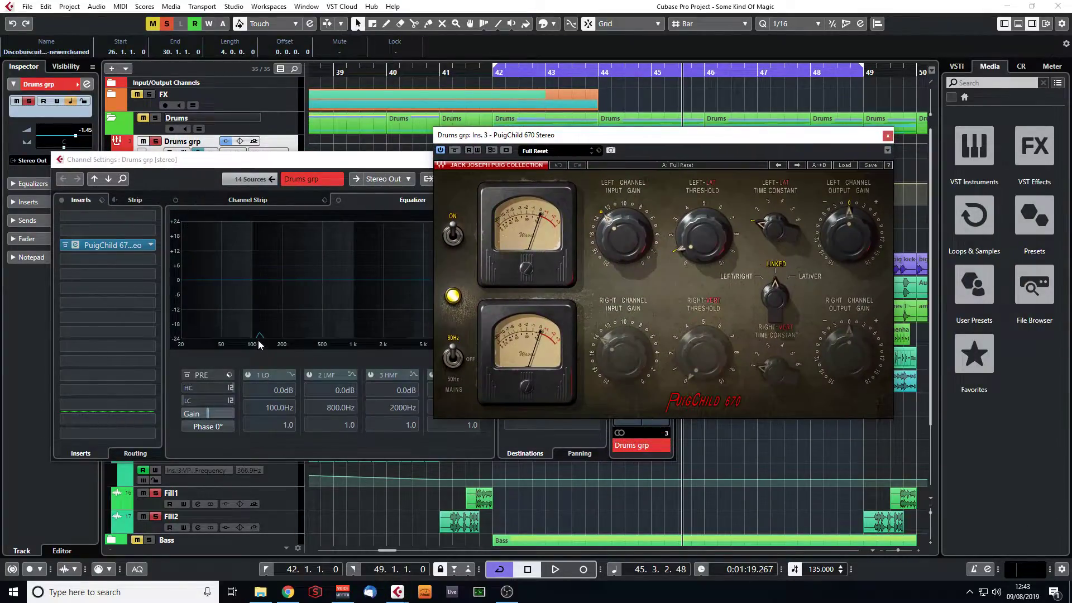
left_click(453, 360)
- Try a 2 LMF cut of -21.7 dB at 115.7 Hz on Drums grp, comparing it with PuigChild 670's mains hum on and off
left_click_drag(276, 340, 259, 333)
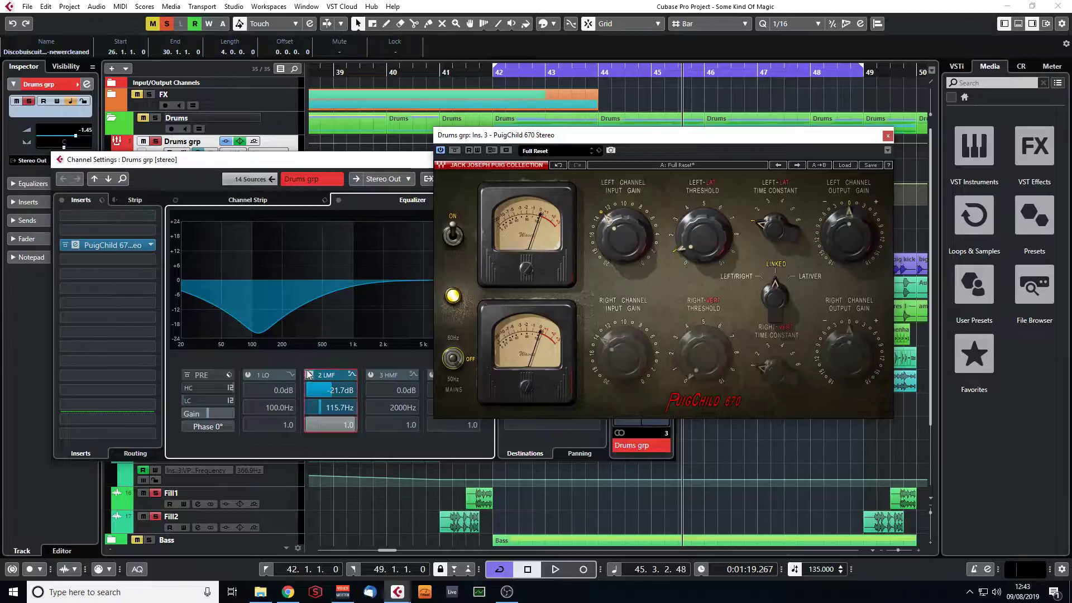
left_click(455, 359)
left_click(454, 359)
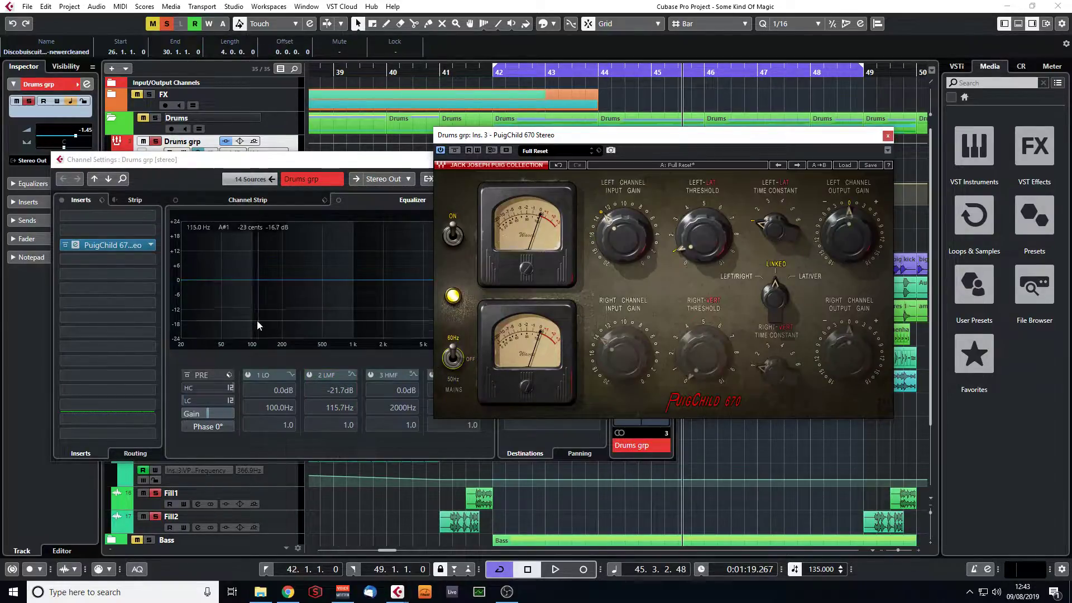
key("space")
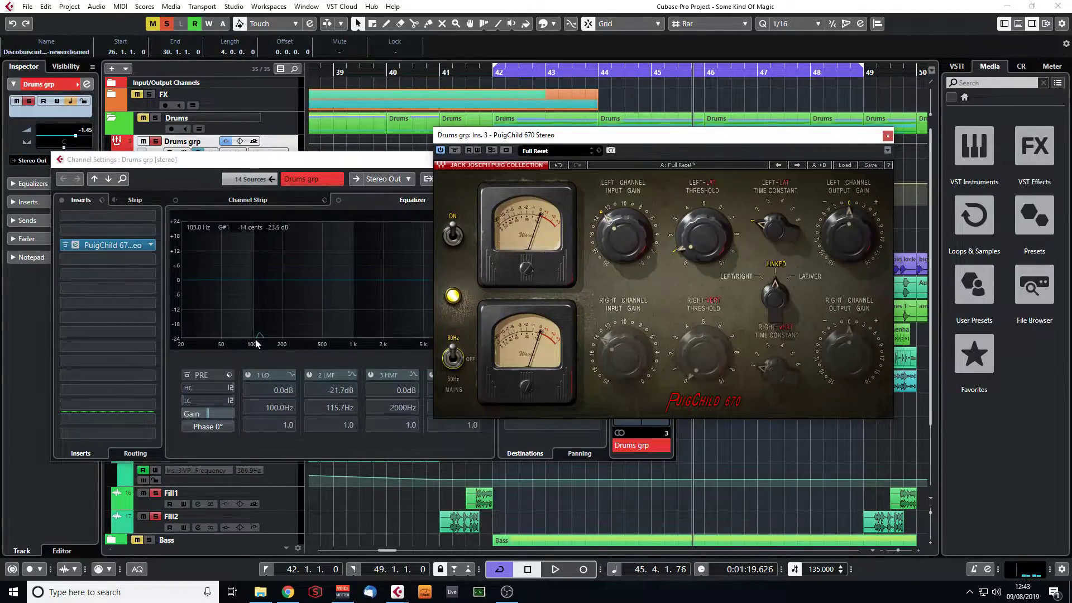
left_click(452, 357)
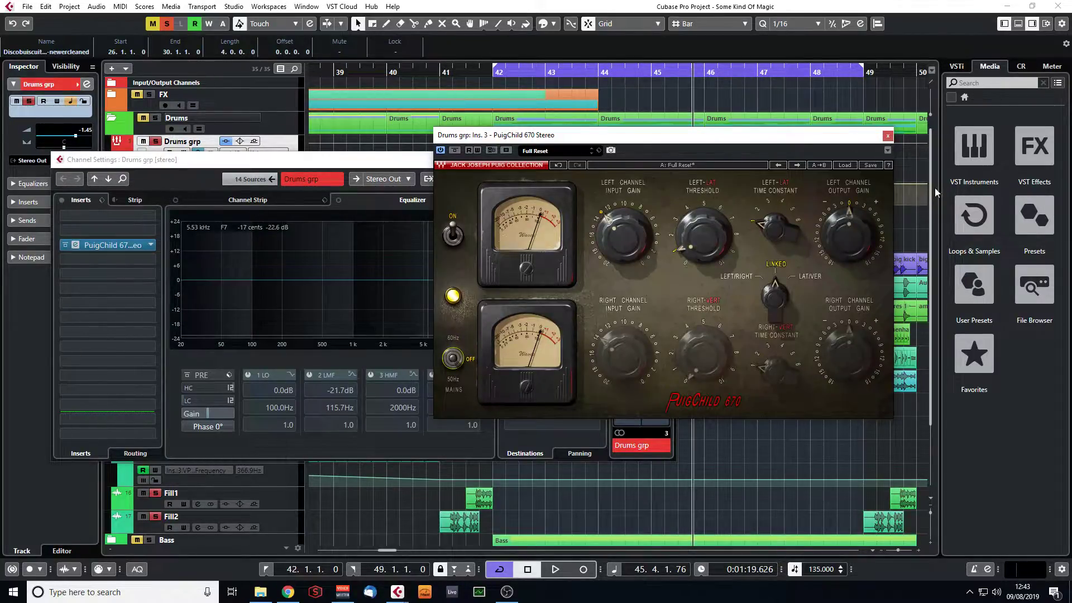
- Close PuigChild 670 and Drums grp's channel settings, and play the soloed drums from bar 42
left_click(888, 136)
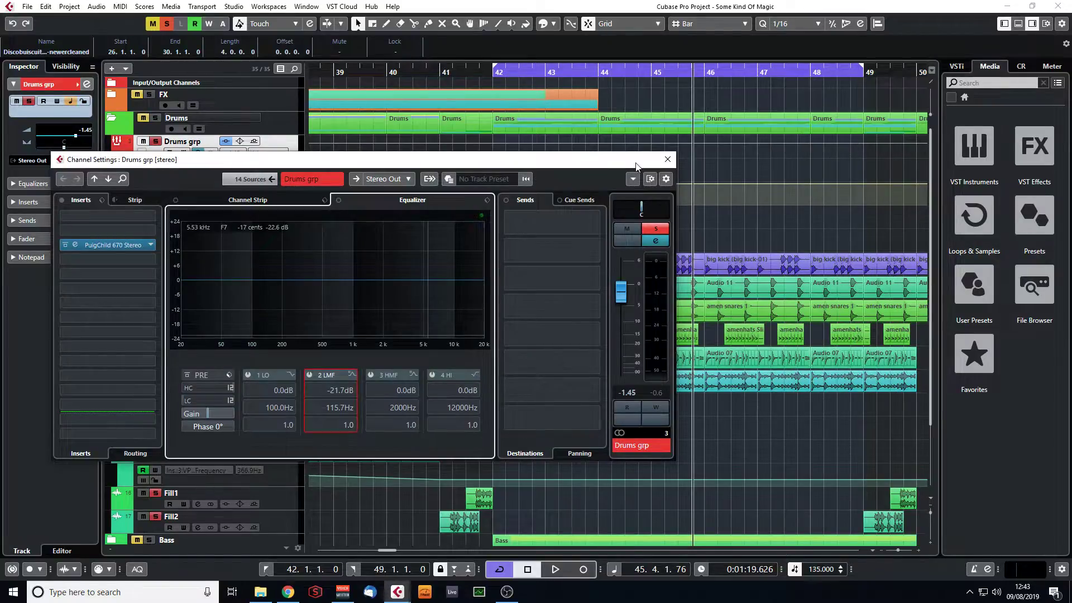
left_click(668, 159)
key("space")
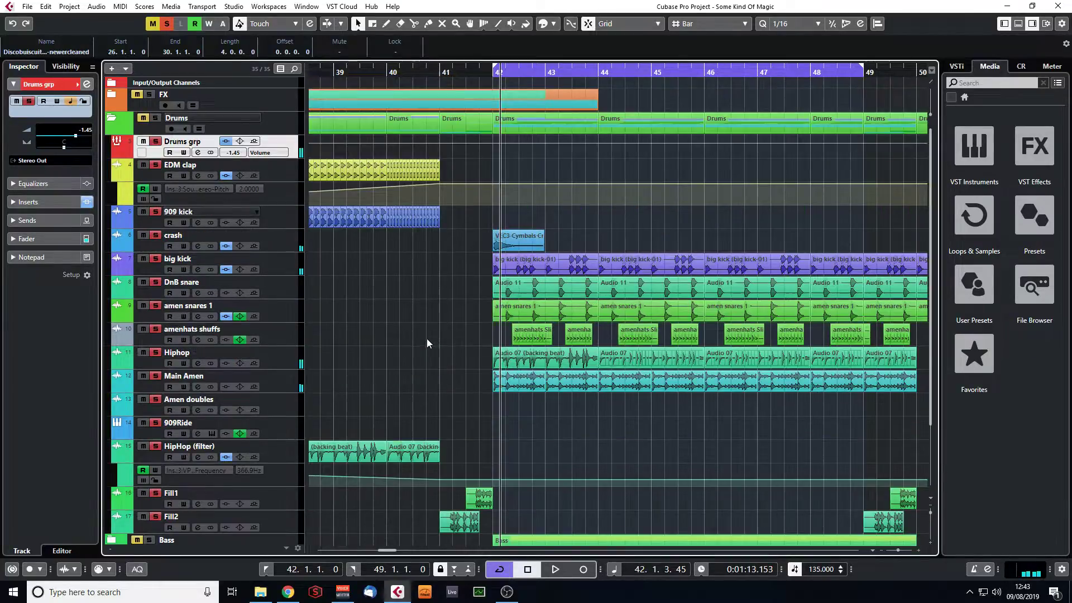
- Set the cycle range to bars 57–65 and play the soloed drums through that section
scroll(426, 339, "down", 3)
left_click_drag(898, 550, 893, 551)
left_click_drag(809, 72, 726, 82)
left_click_drag(390, 550, 411, 552)
key("space")
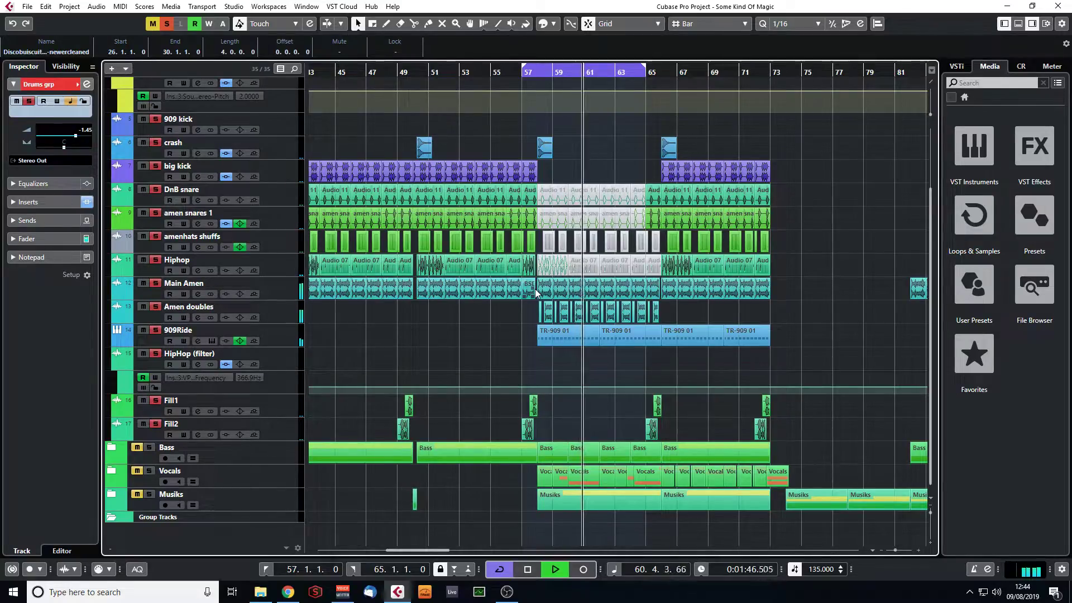
key("space")
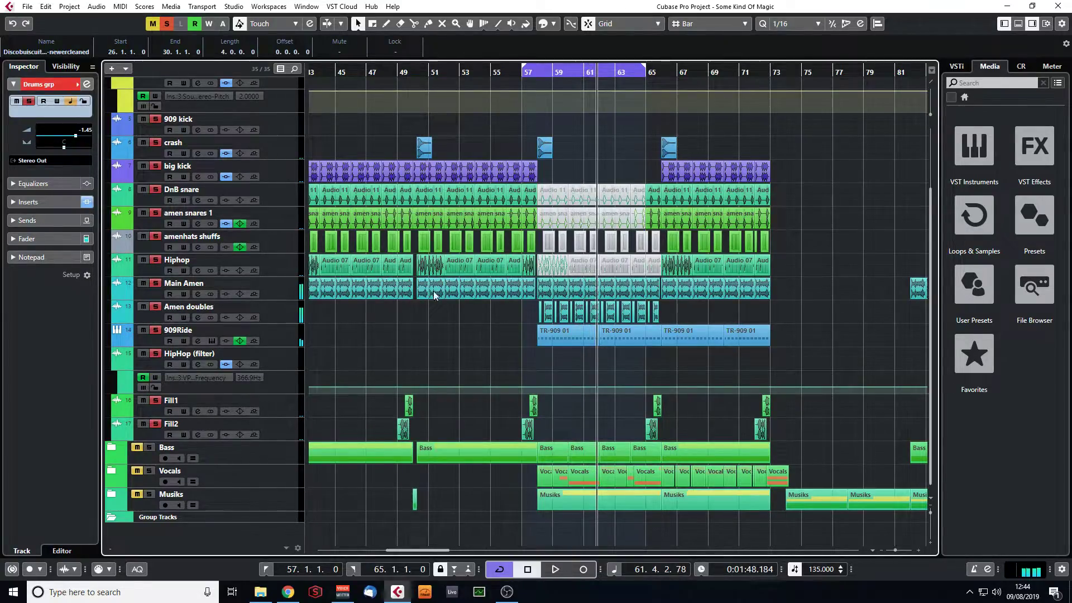
- Solo 909Ride, play it from bar 58, and view its TR-909 instrument window before closing it
left_click_drag(538, 72, 495, 193)
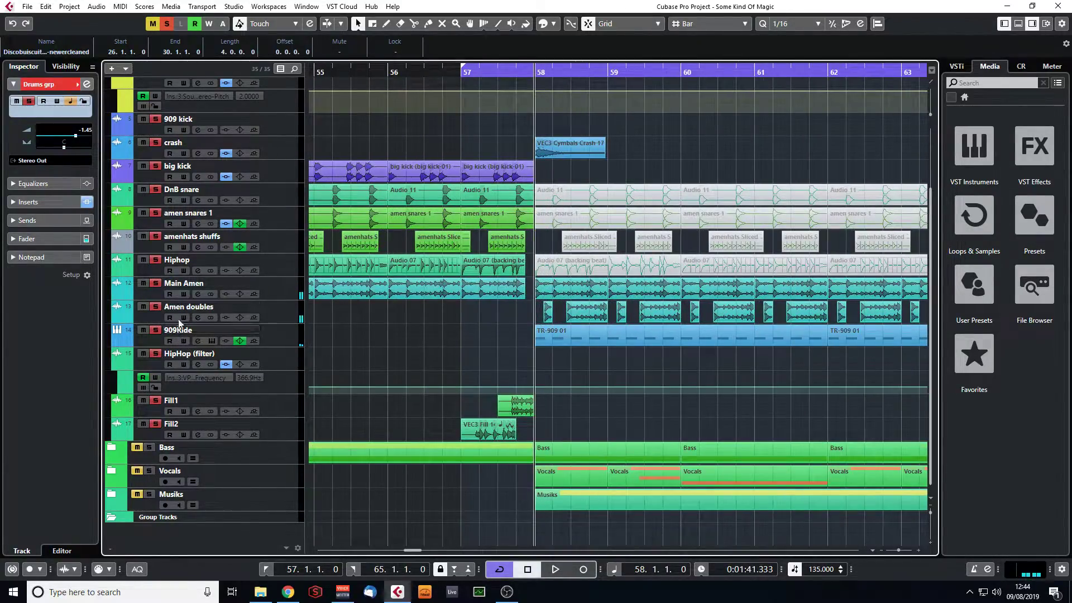
key("s")
left_click(155, 330)
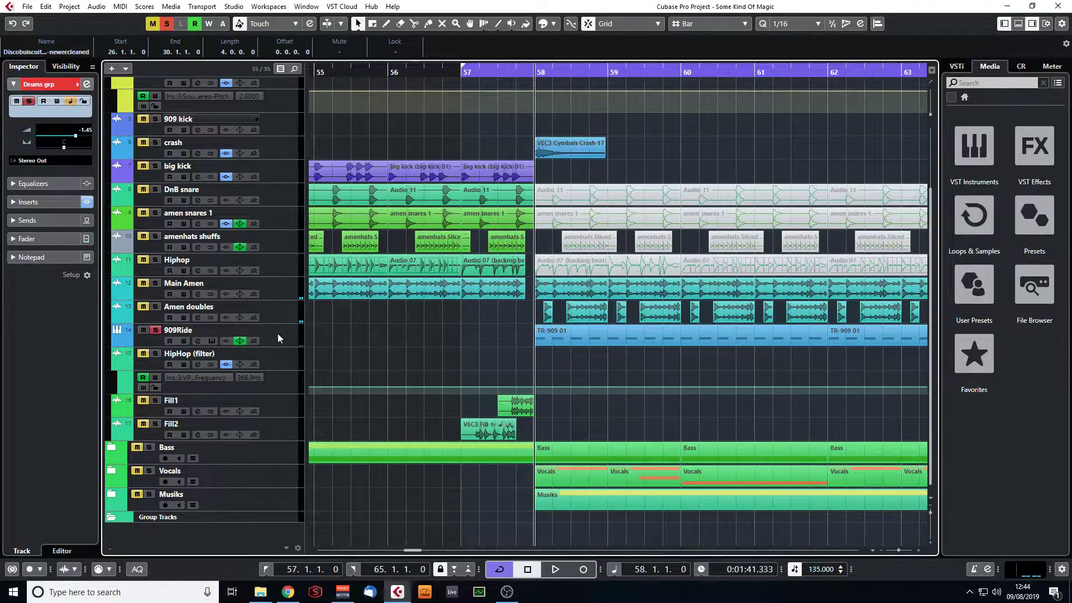
left_click(276, 335)
key("space")
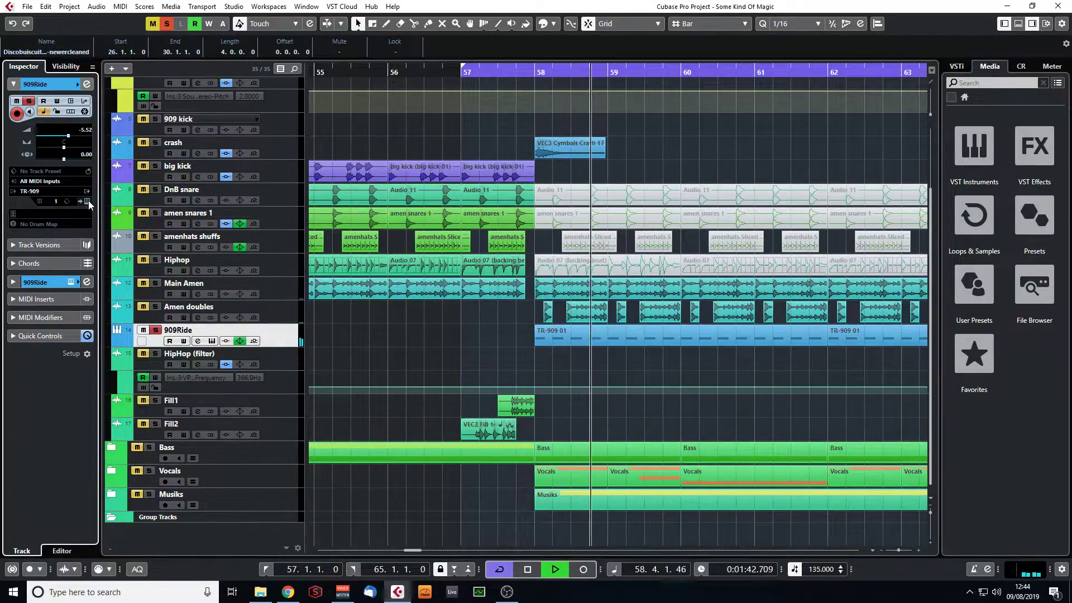
left_click(87, 200)
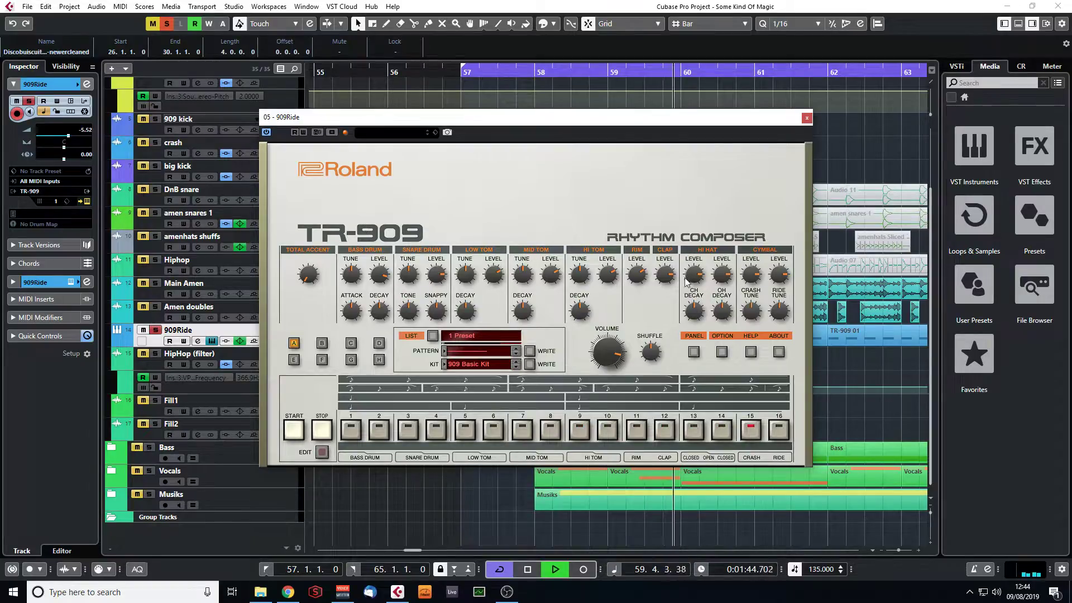
left_click(807, 117)
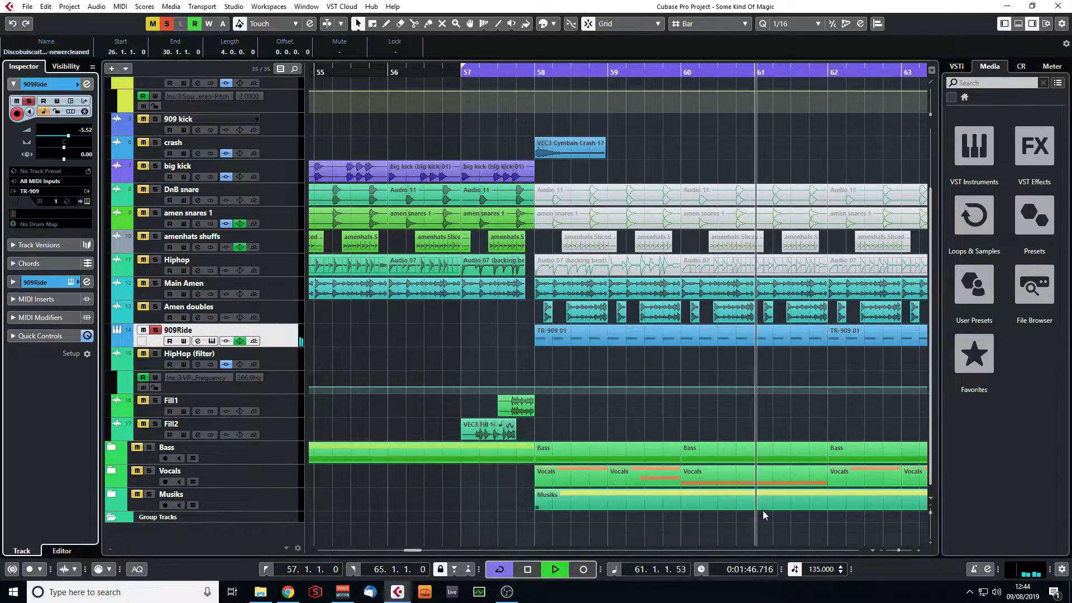
- Stop playback, unsolo 909Ride and set the cycle range to bars 58–62
left_click_drag(898, 550, 895, 551)
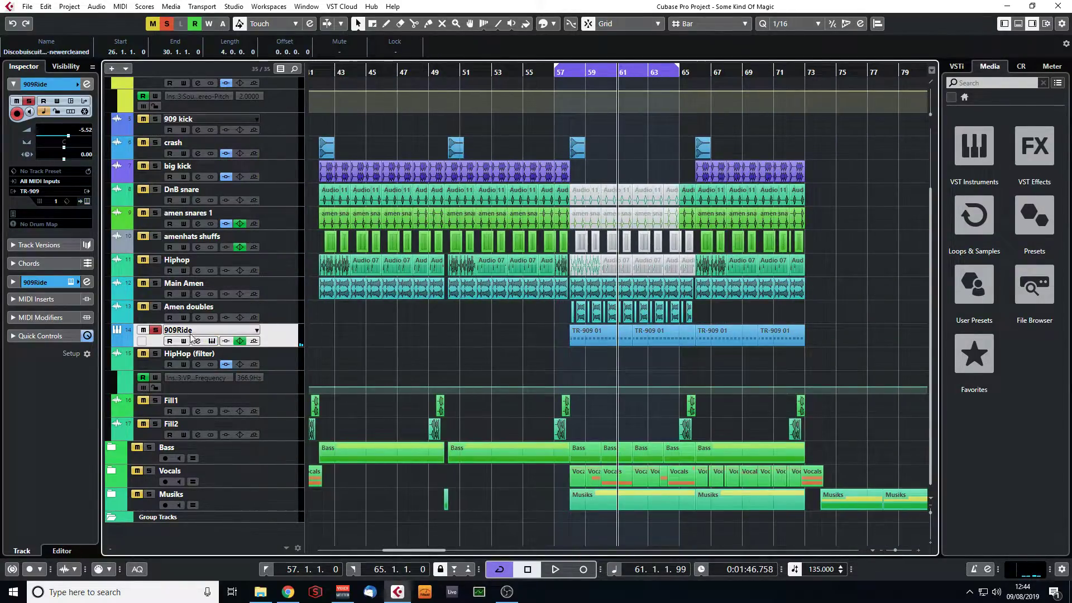
left_click(155, 330)
left_click_drag(580, 73, 561, 86)
left_click(541, 74, "ctrl")
left_click(730, 74, "alt")
left_click_drag(731, 76, 807, 77)
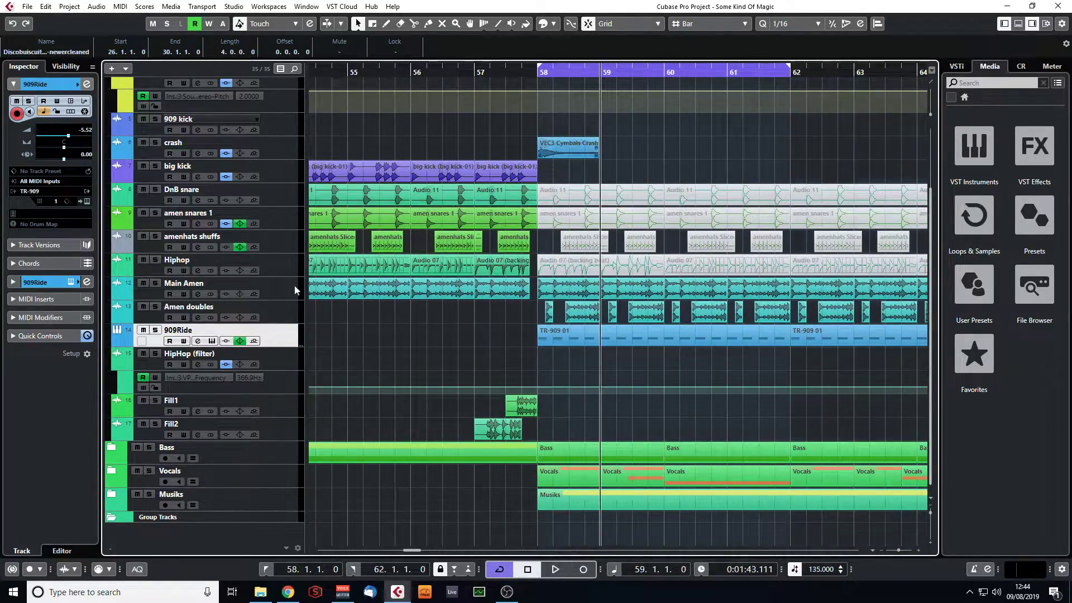
- Solo Main Amen and play it from bar 58, comparing it with Amen doubles soloed on its own
left_click(155, 285)
key("KP_1")
key("space")
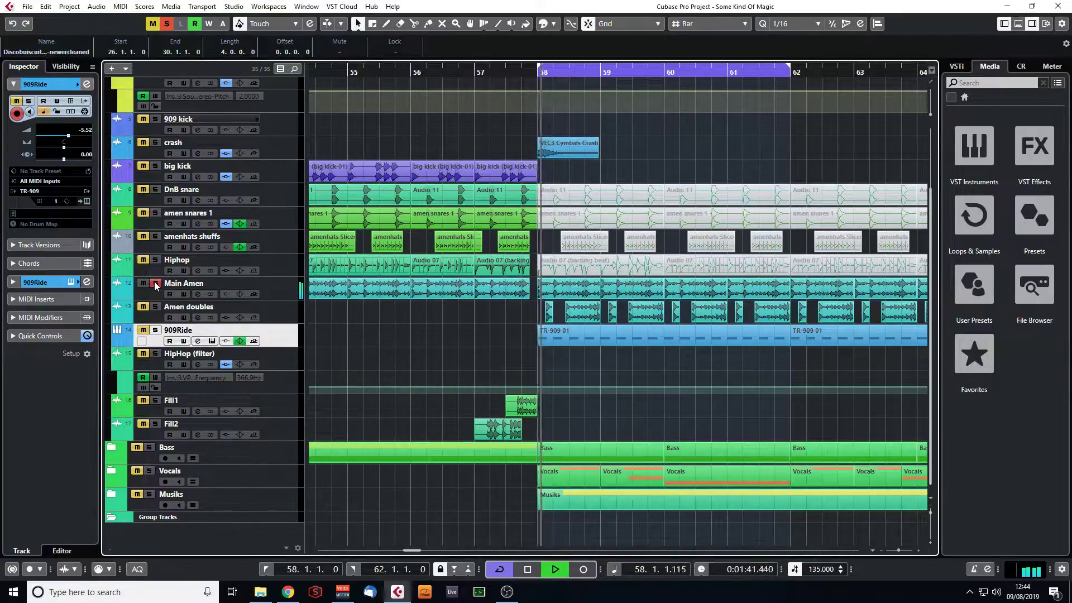
left_click(155, 286)
left_click(156, 308)
key("KP_1")
key("space")
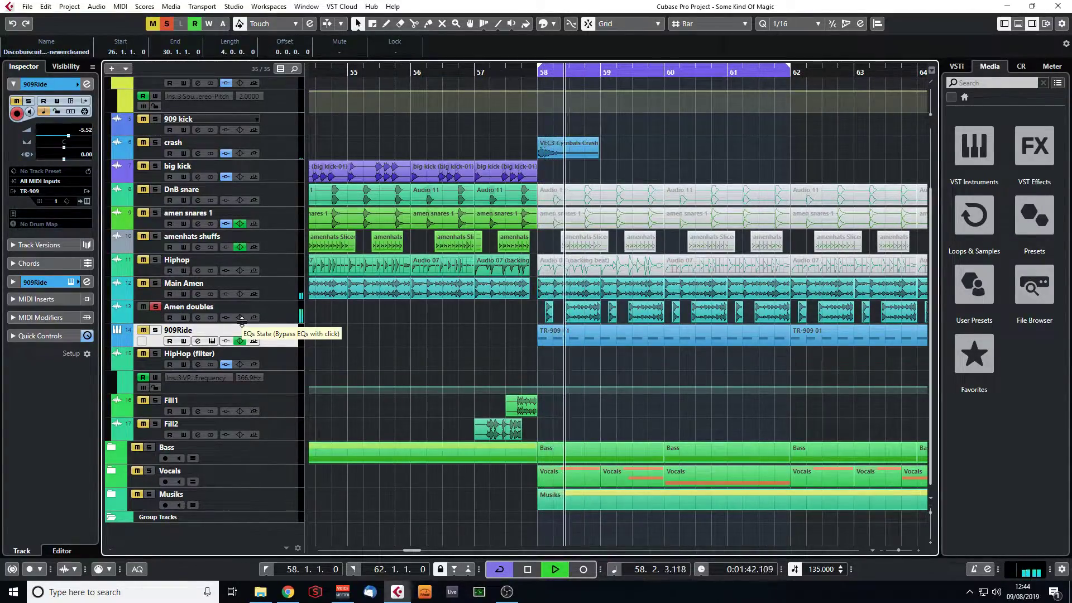
key("space")
- Solo Main Amen together with Amen doubles, play both from bar 58, and select the Amen doubles track
left_click(156, 284)
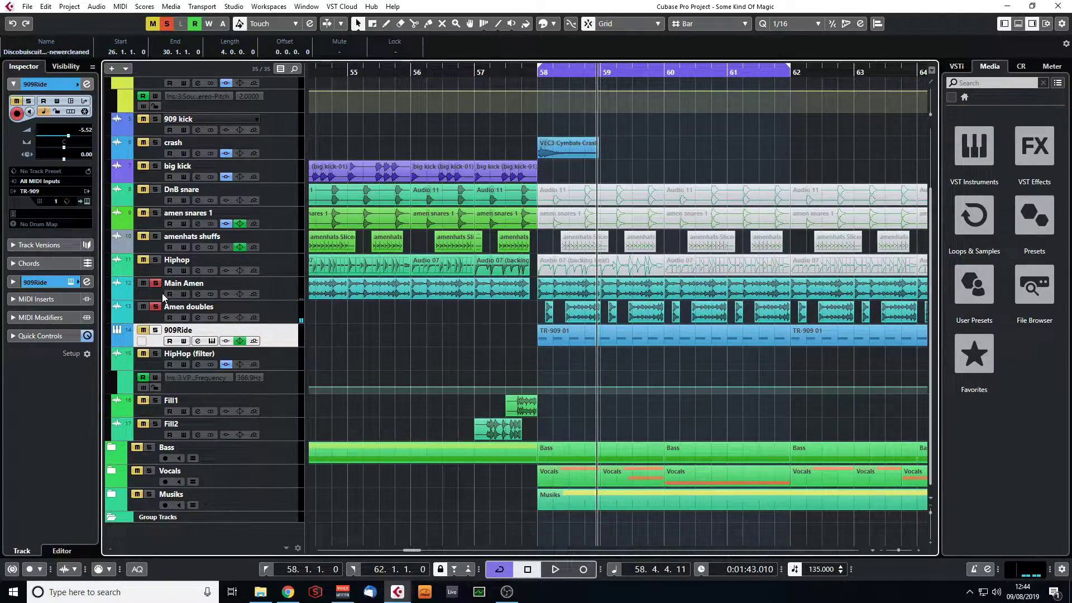
key("KP_1")
key("space")
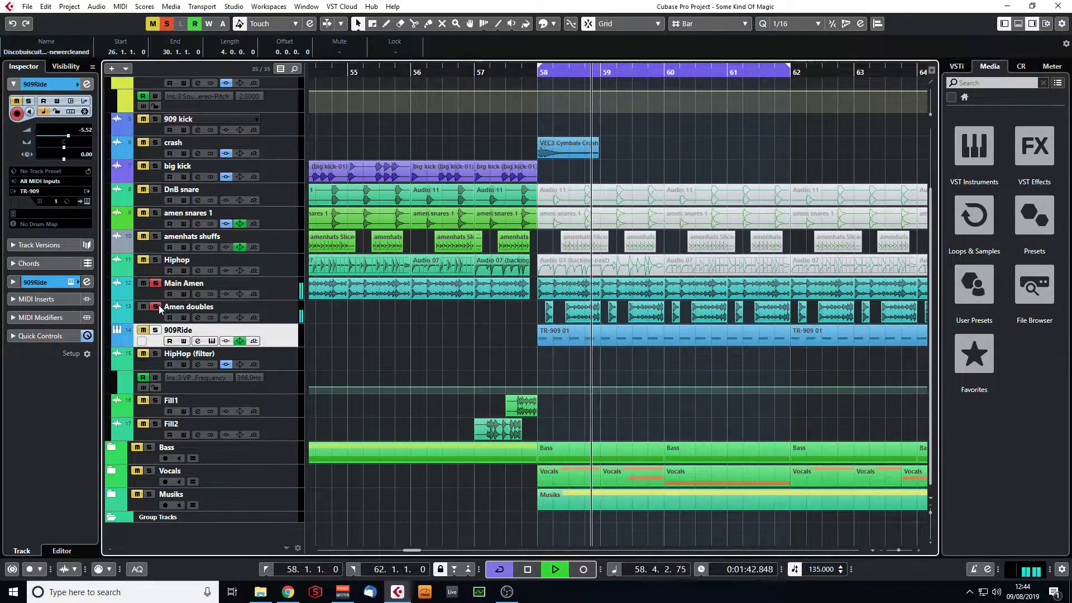
left_click(282, 310)
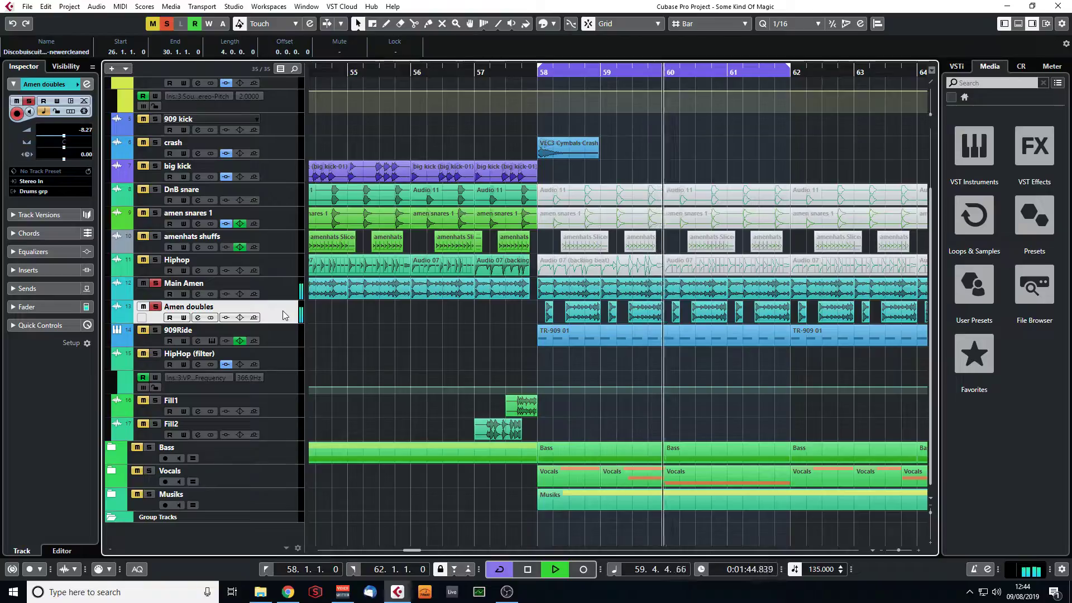
left_click_drag(900, 550, 893, 550)
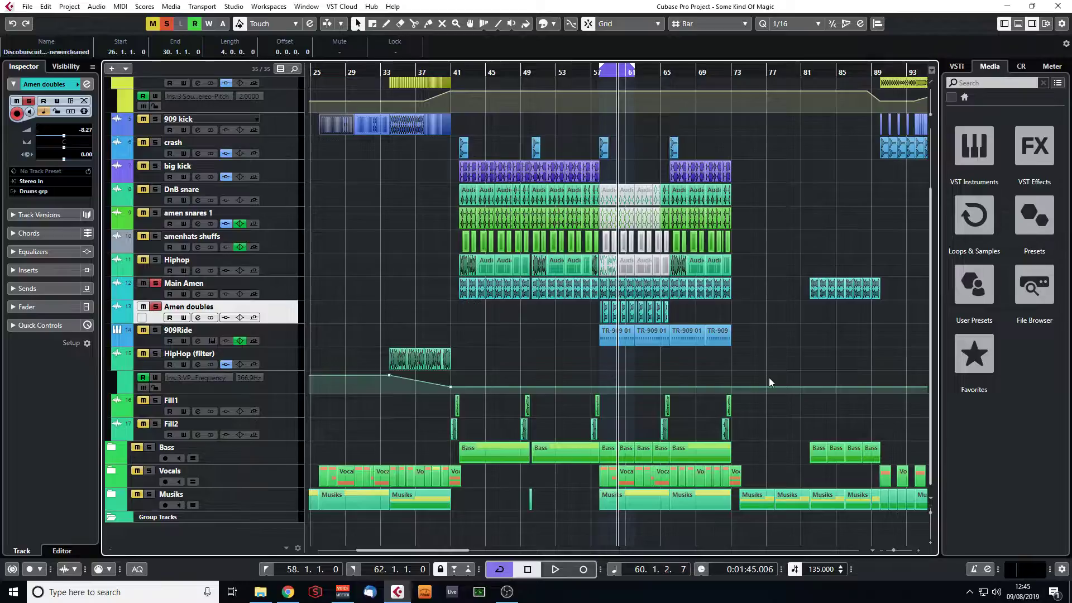
- Set the grid type to Use Quantize and copy Main Amen's bar 66 event onto Amen doubles at 66.1.3
left_click_drag(610, 77, 594, 95)
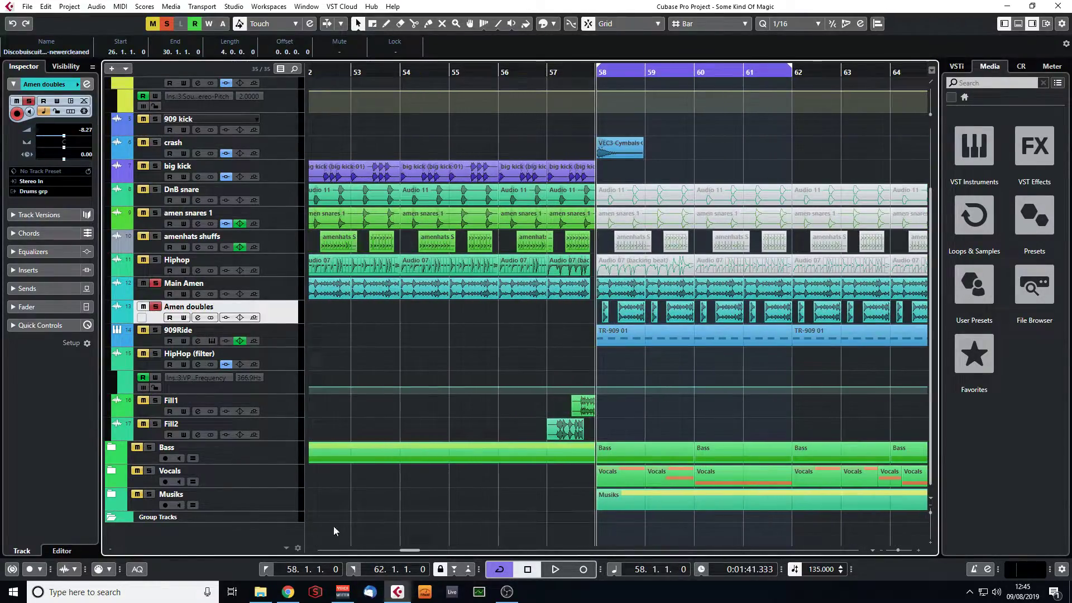
left_click_drag(410, 553, 415, 553)
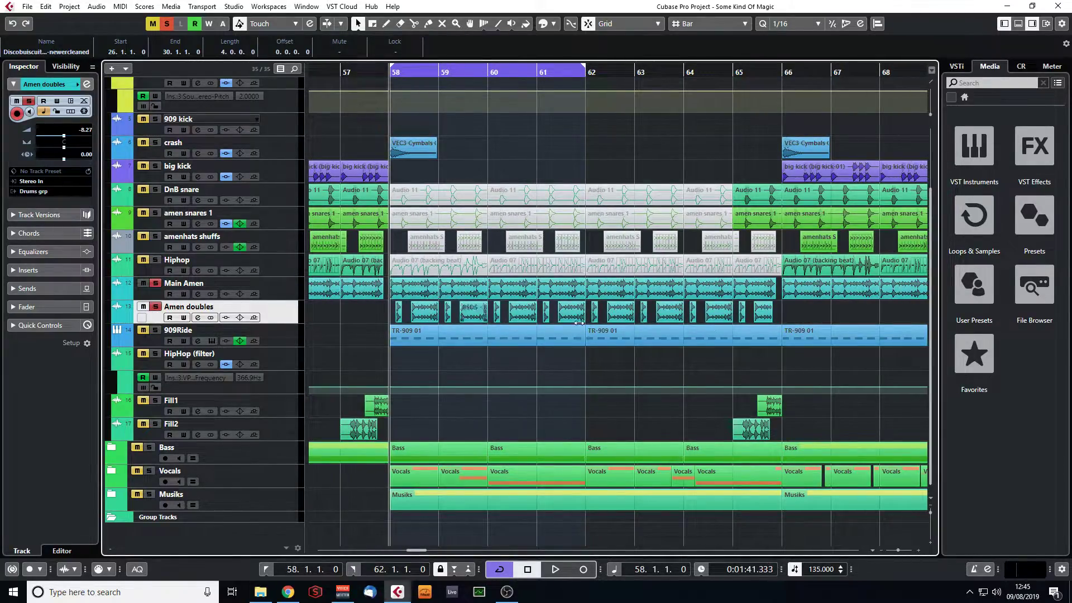
left_click_drag(779, 74, 425, 106)
left_click(714, 23)
left_click(722, 61)
left_click_drag(487, 294, 512, 319)
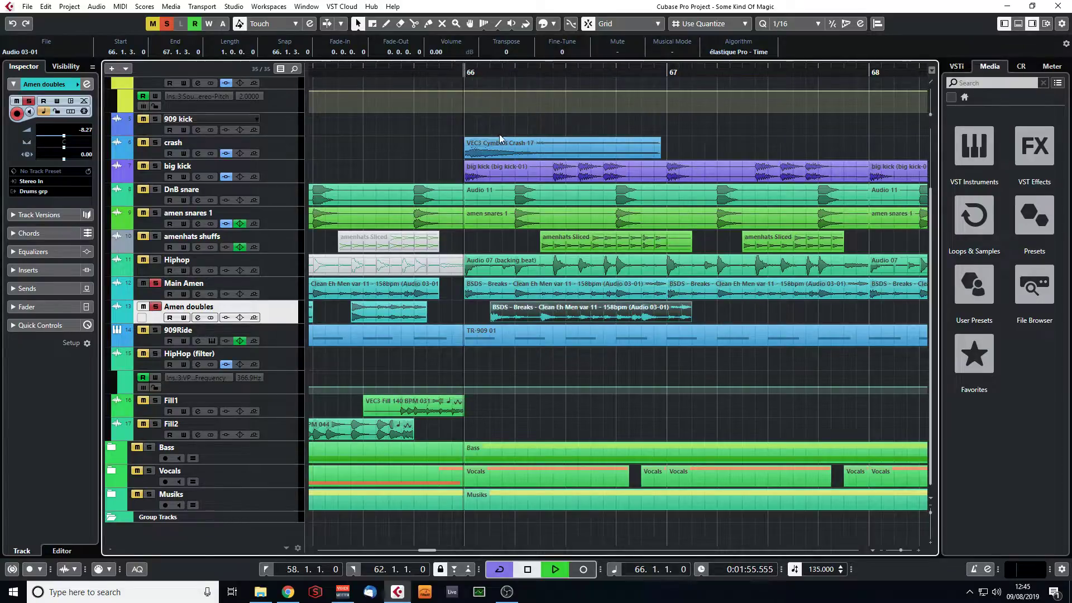
- Cycle bar 66 to hear the offset amen copy against Main Amen, and delete the copied event from Amen doubles
key("space")
key("space")
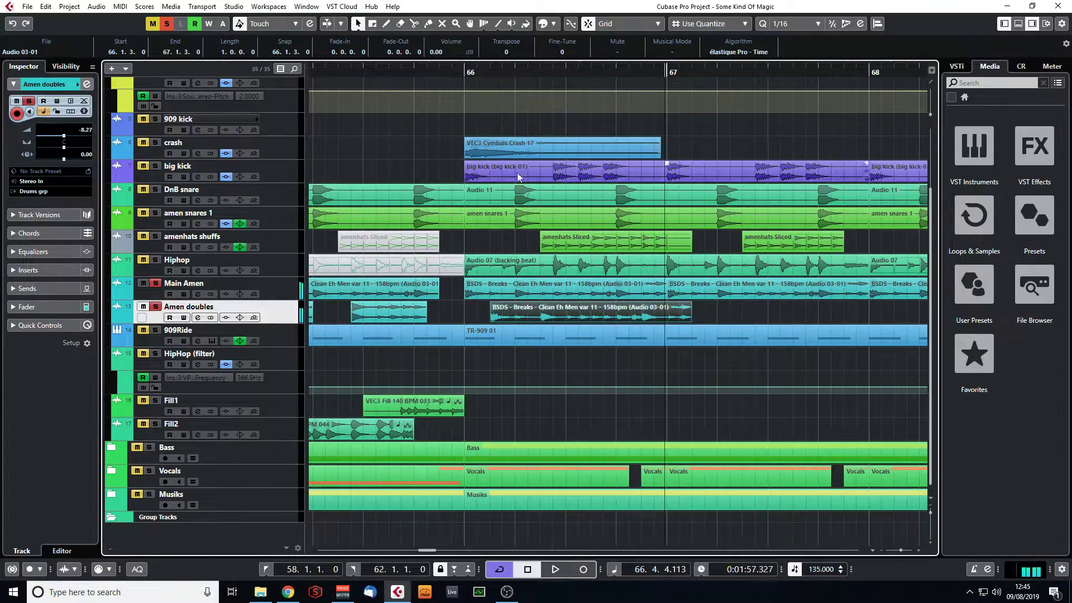
left_click_drag(667, 68, 472, 76)
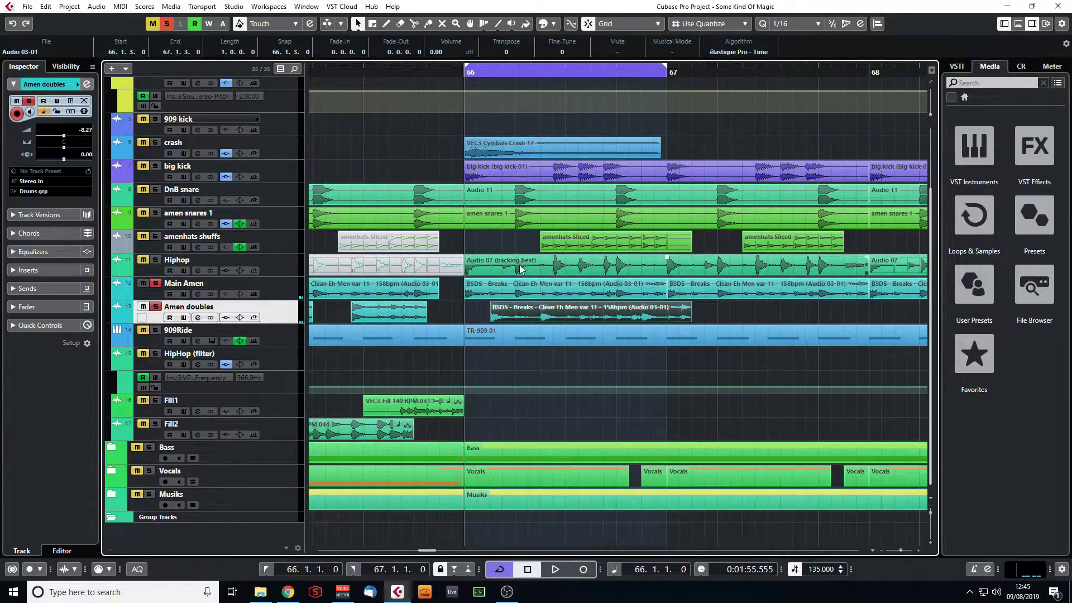
key("space")
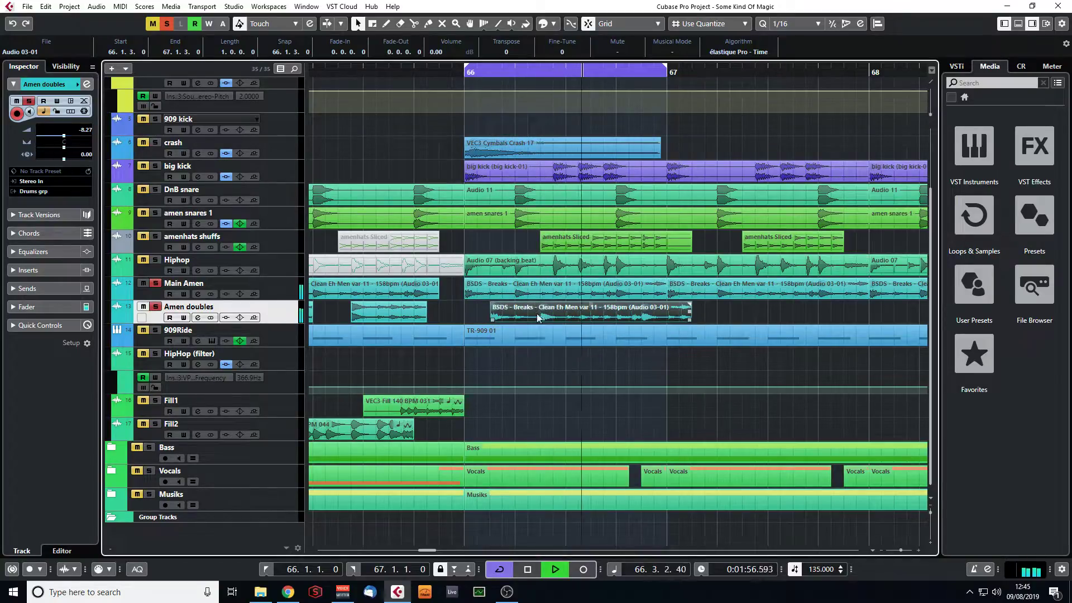
key("space")
key("Delete")
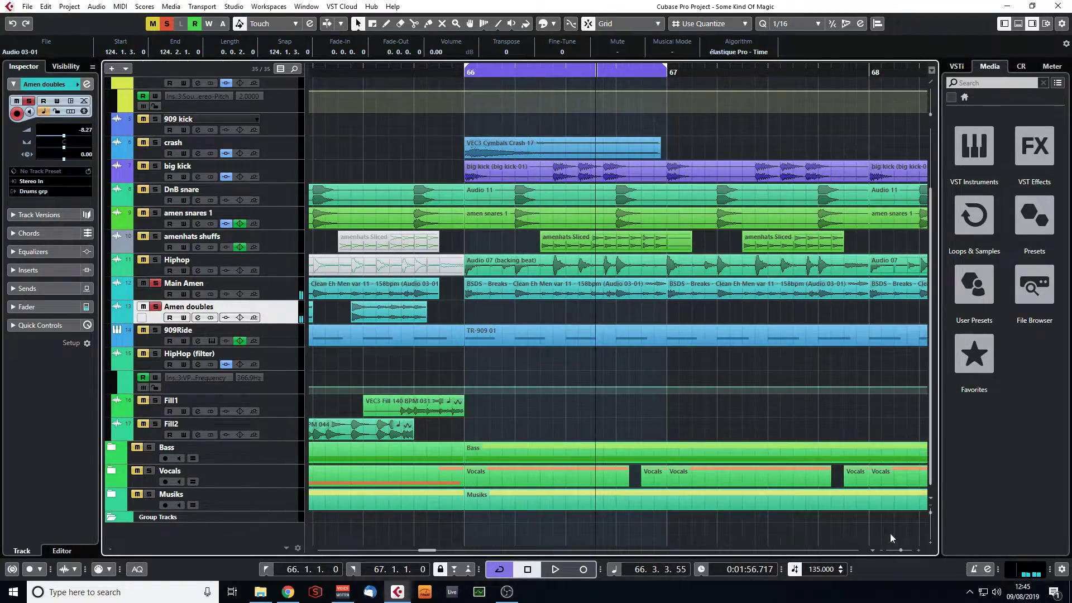
- Clear all track solos and return the playhead to the start of the arrangement
left_click_drag(899, 551, 892, 550)
left_click_drag(841, 69, 310, 65)
left_click(167, 24)
left_click_drag(895, 550, 889, 551)
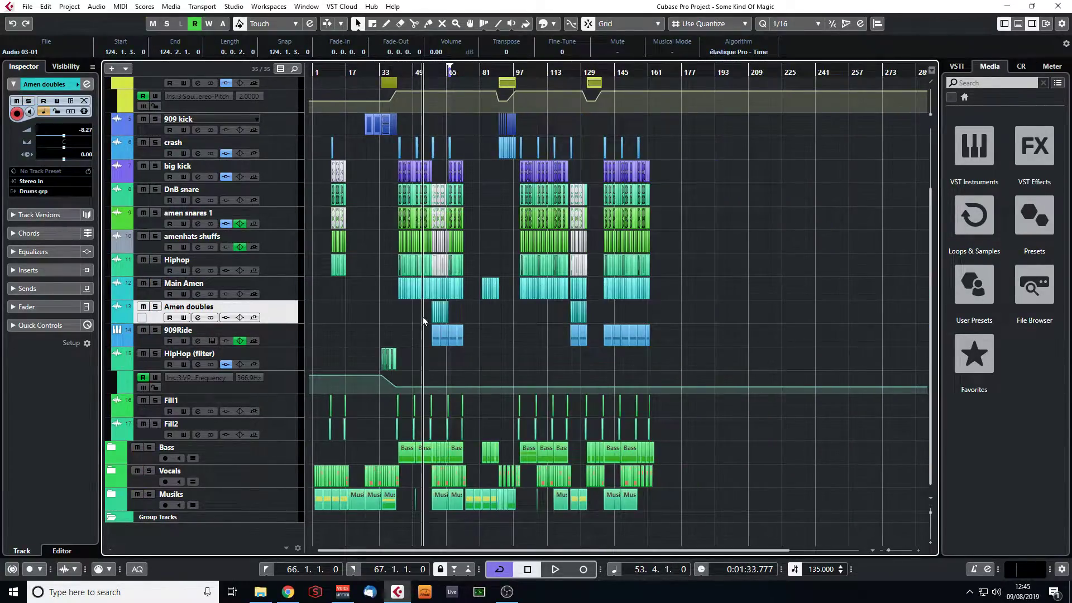
scroll(423, 316, "up", 4)
left_click_drag(381, 68, 79, 139)
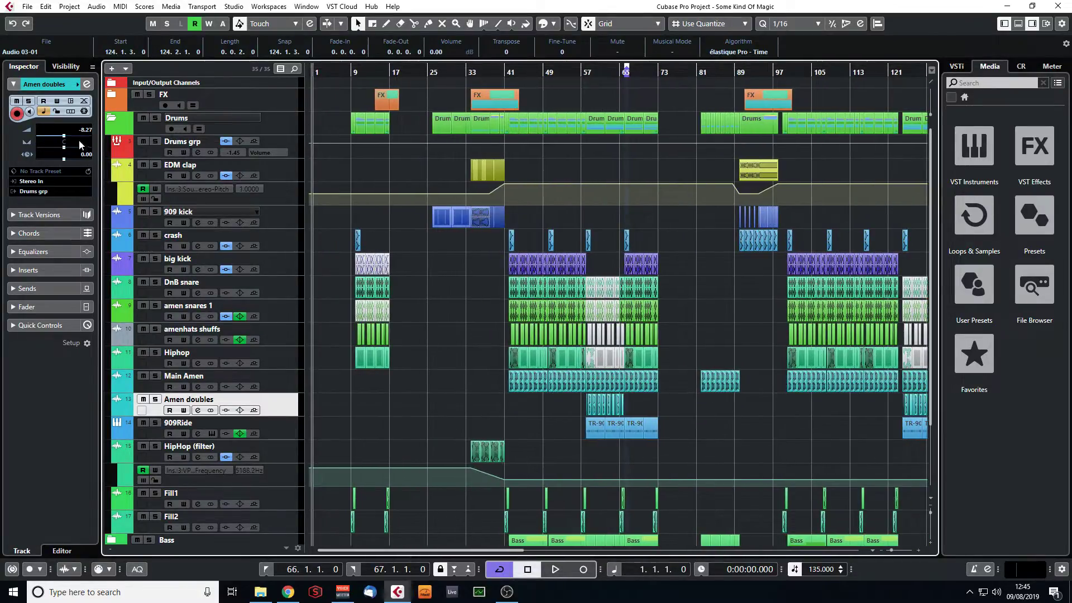
- Collapse the Drums folder and expand the Bass folder to show its instrument tracks at a larger height
left_click(111, 119)
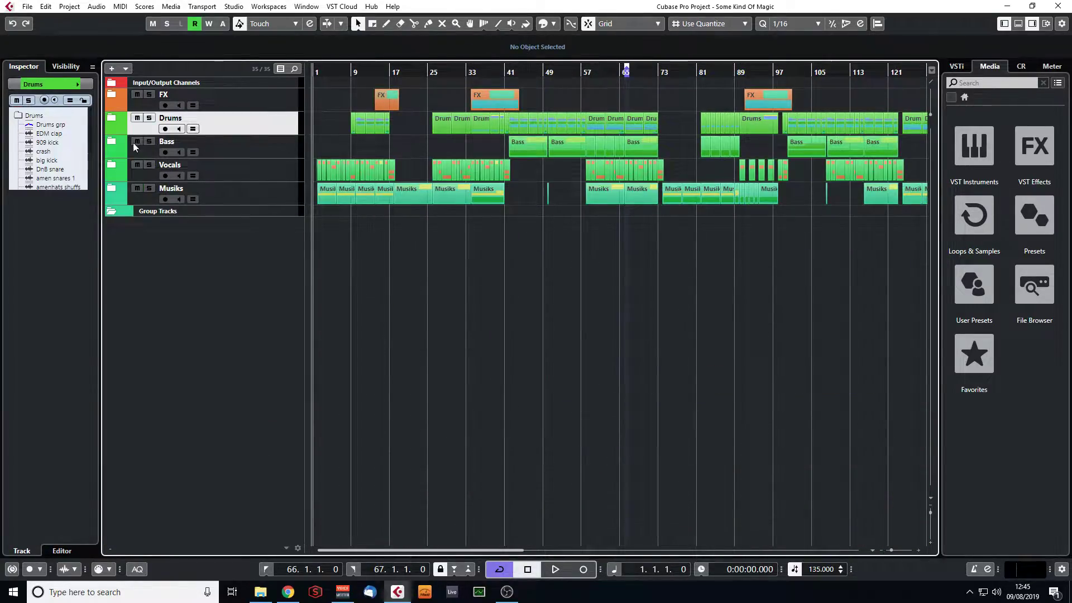
left_click(112, 142)
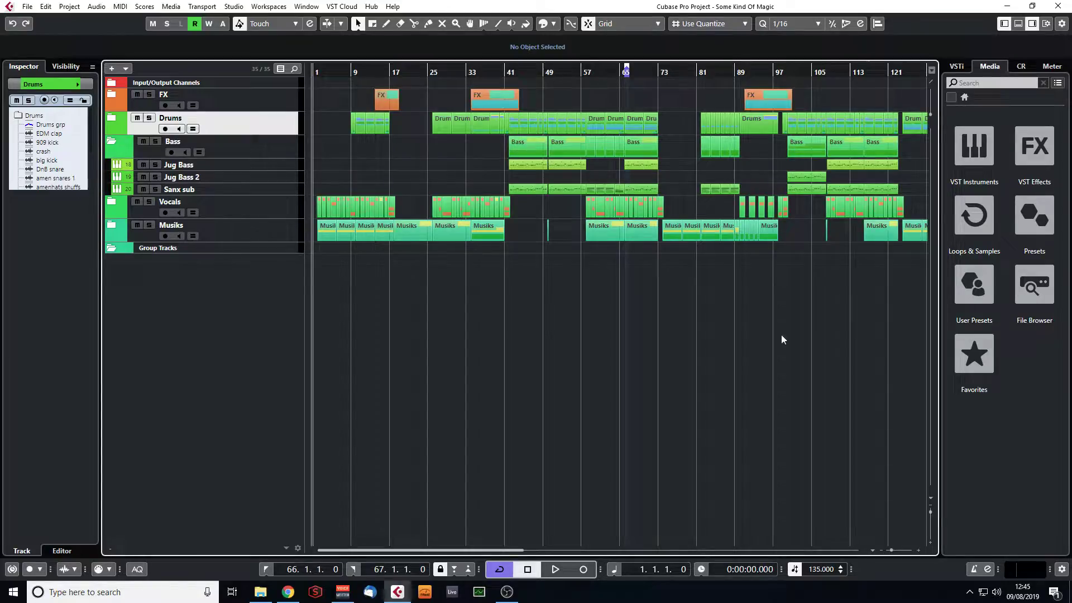
left_click(930, 542)
- Set the grid type to Bar and set the loop range from bar 42 to bar 50, with the playhead at bar 42
left_click_drag(522, 75, 482, 84)
left_click(500, 78, "ctrl")
left_click(479, 78, "ctrl")
left_click(698, 23)
left_click(700, 38)
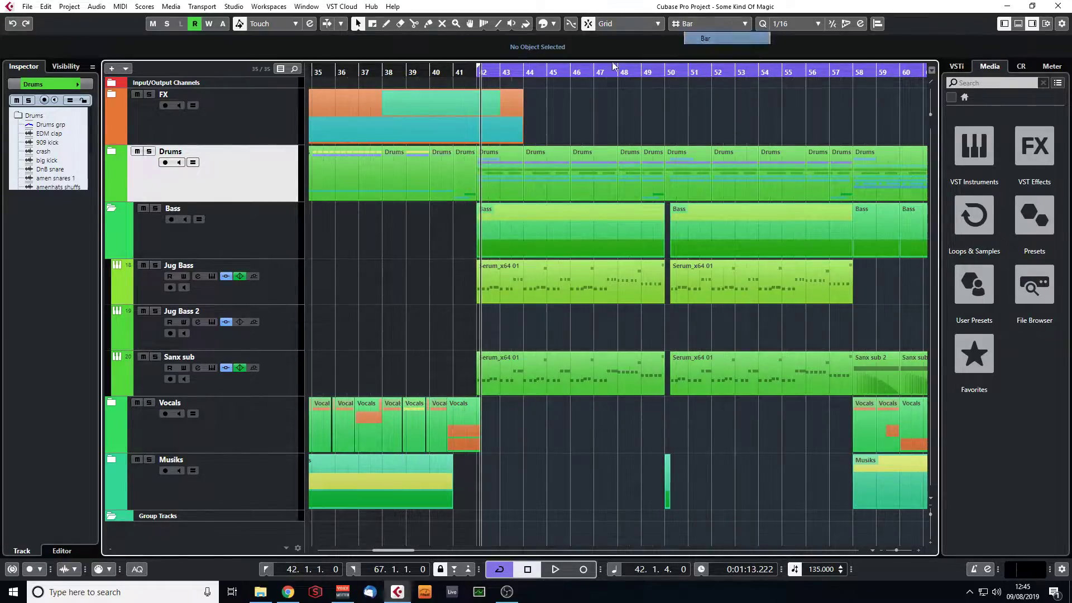
left_click(664, 71, "alt")
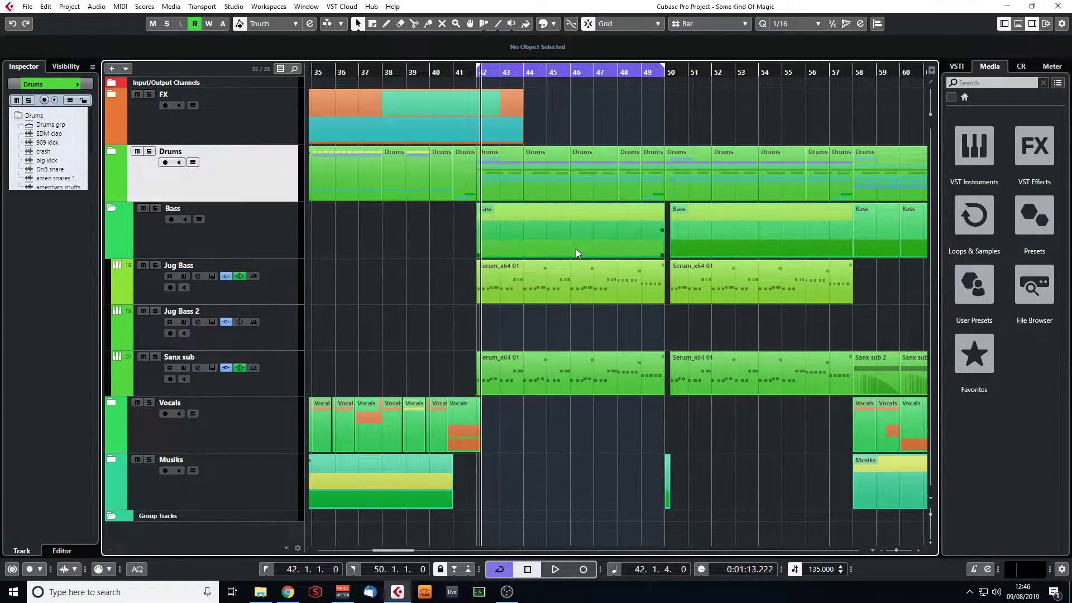
left_click_drag(473, 70, 476, 76)
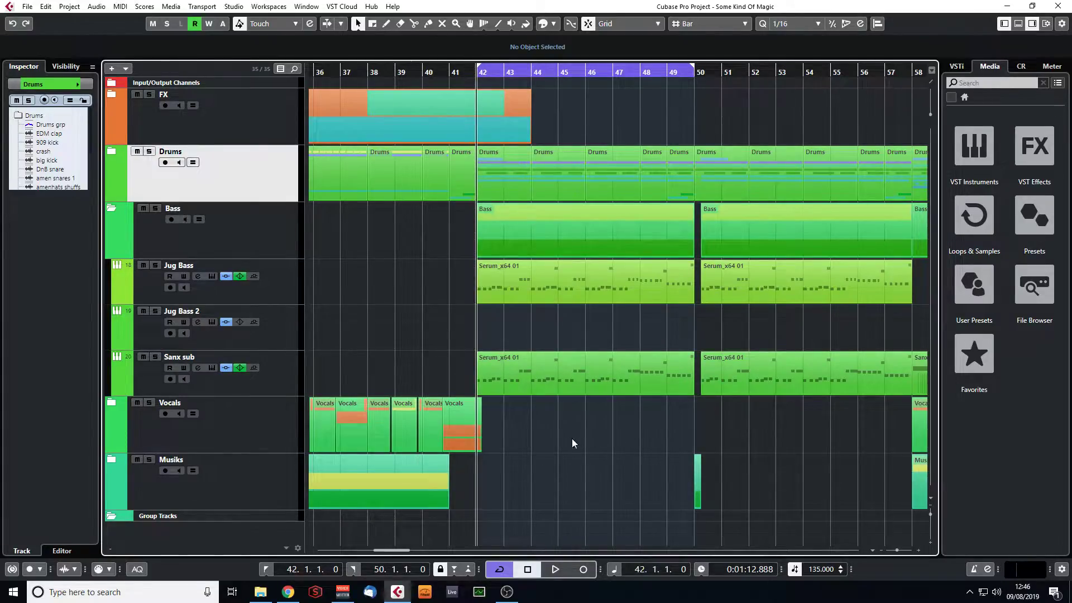
- Audition the loop with the Bass folder soloed, narrow the solo to the Sanx sub track, and play it from bar 42
key("space")
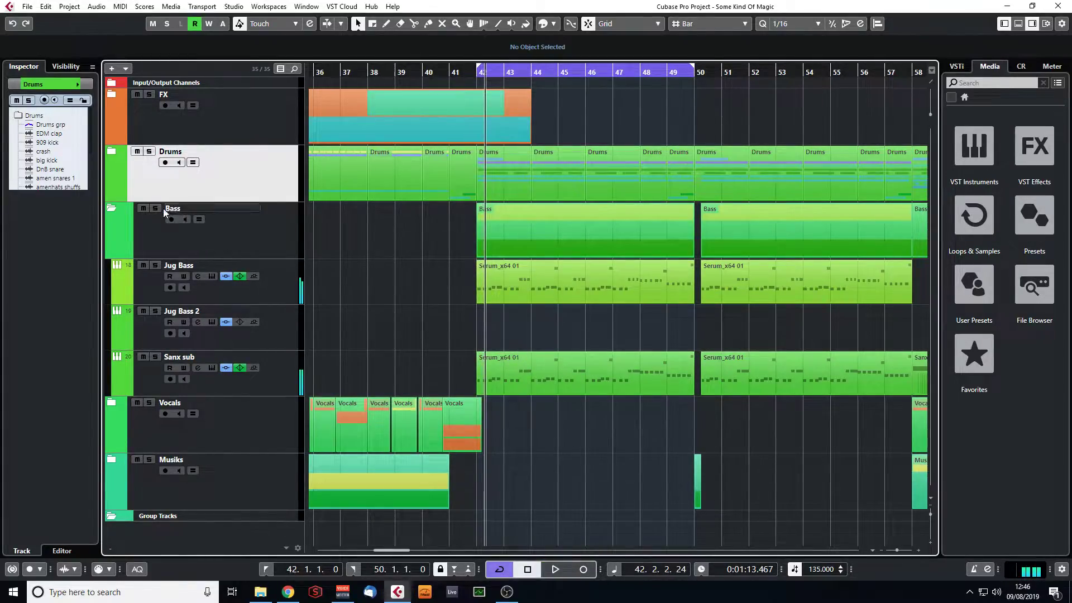
left_click(155, 209)
key("space")
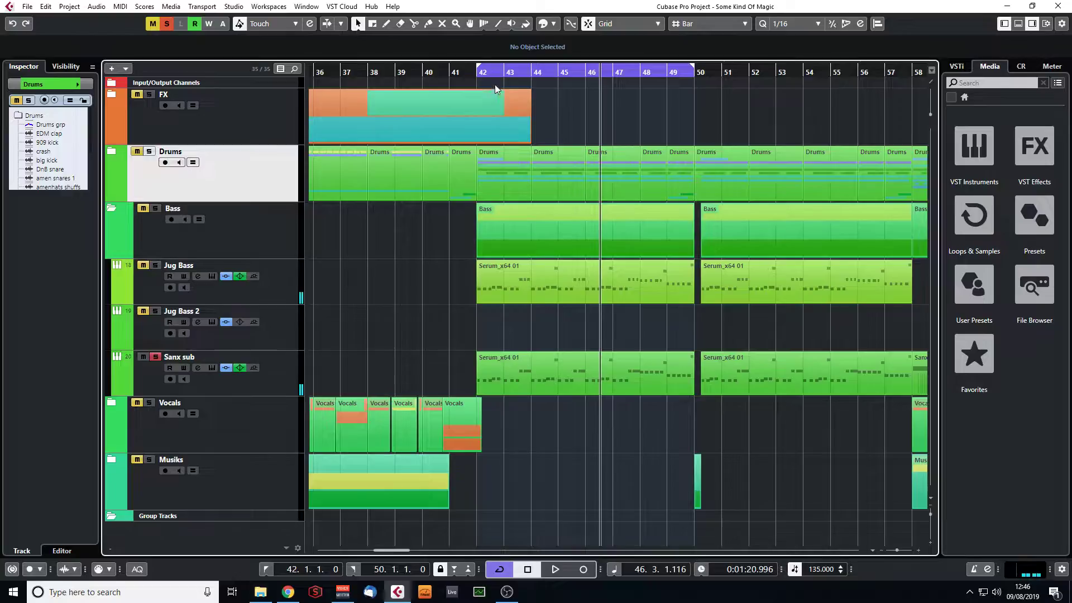
left_click(478, 73)
key("space")
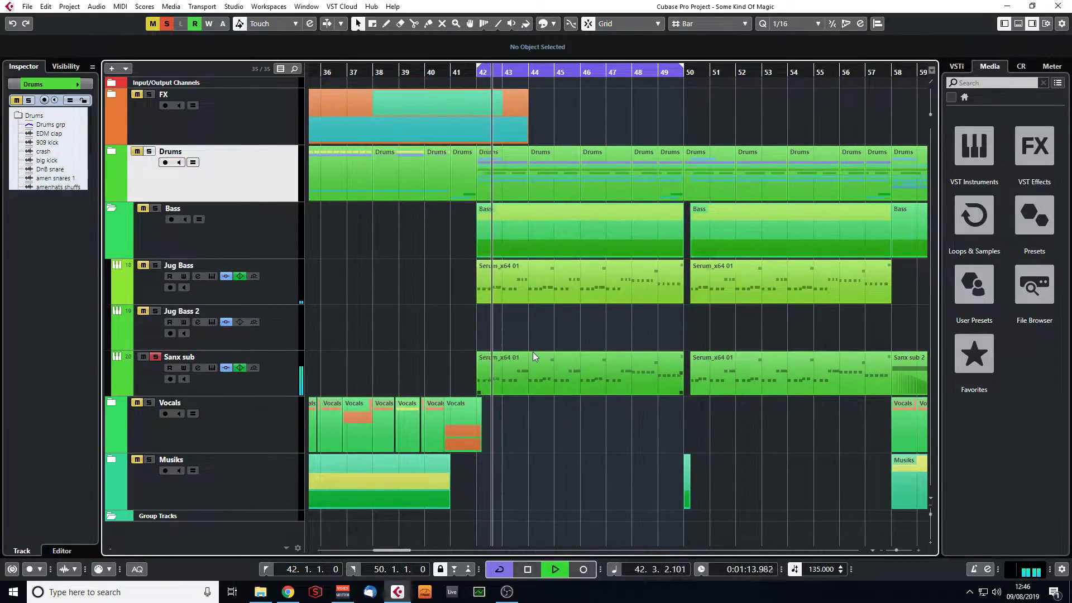
- Stop playback and open the Sanx sub track's Trilian instrument with its patch browser
left_click(533, 352)
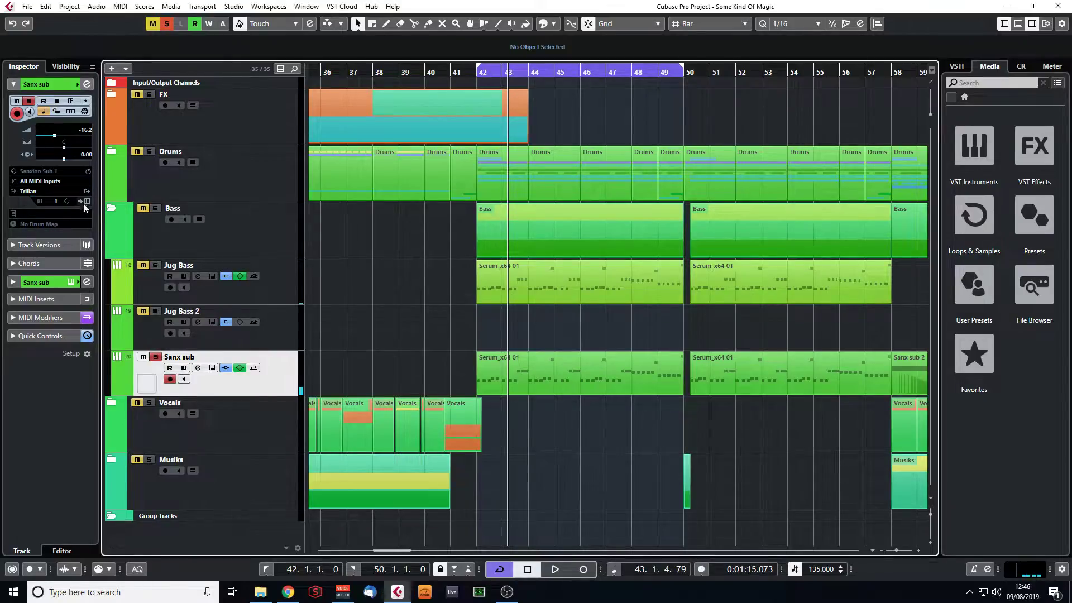
left_click(86, 201)
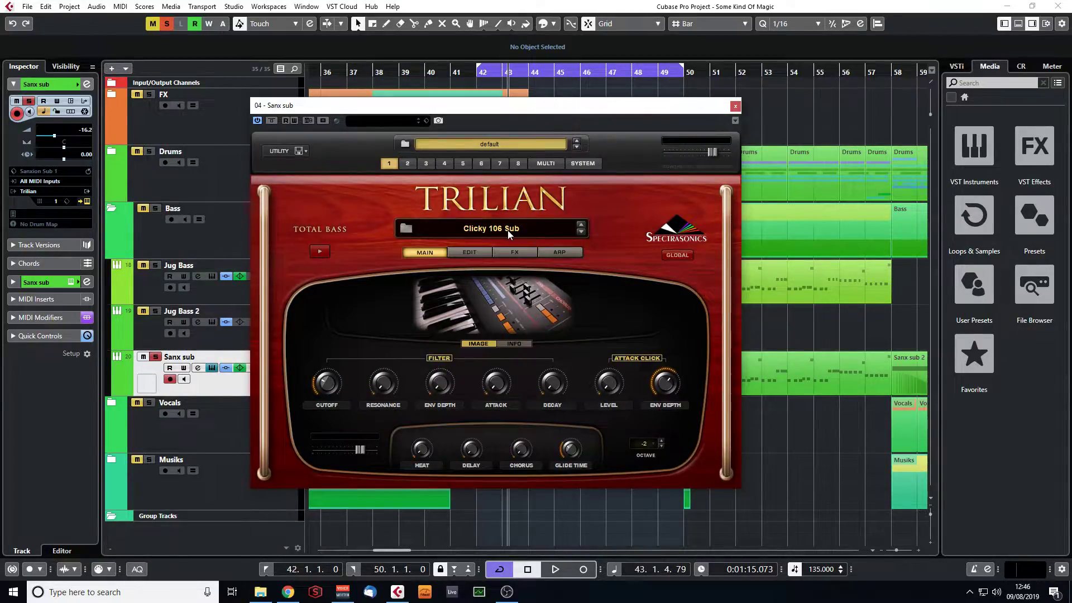
left_click(406, 229)
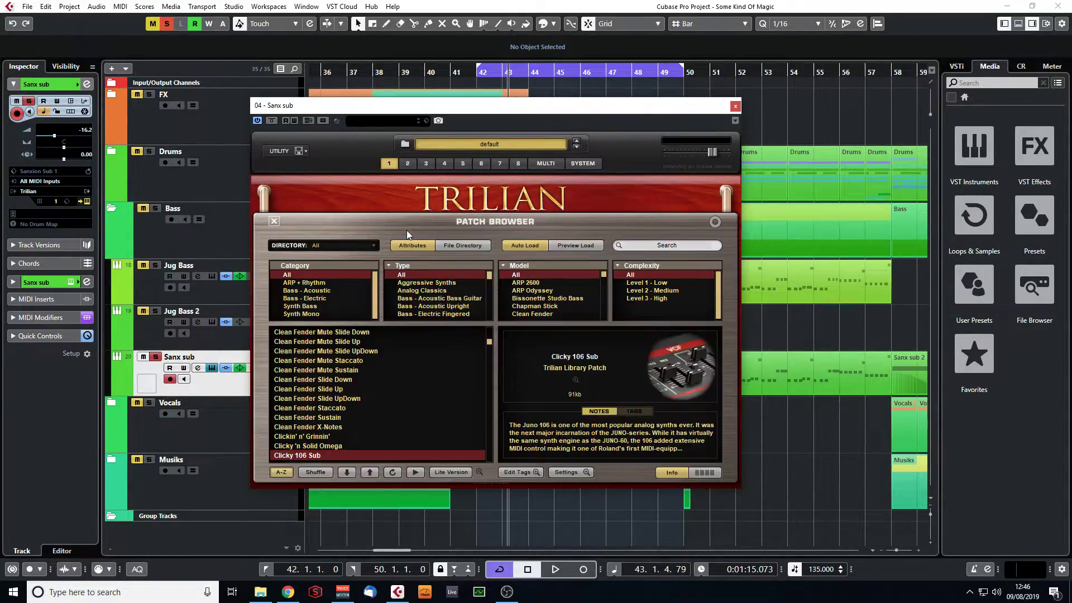
- Browse Trilian's Bass - Electric, Synth Mono and Synth Bass patch categories, look through the Synth Bass list, and close the browser
left_click(319, 300)
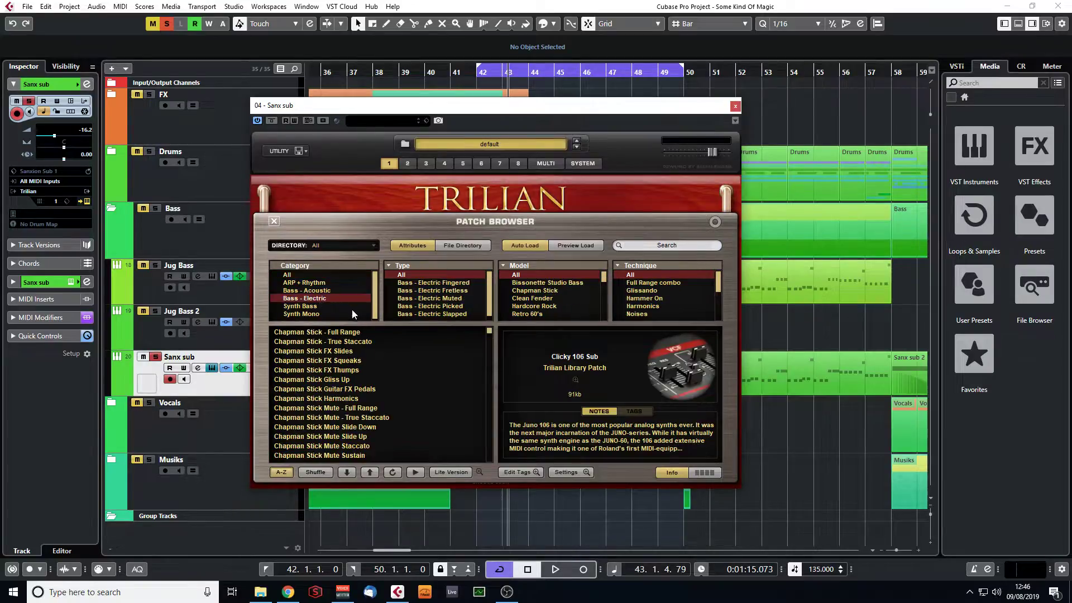
left_click(314, 315)
left_click(313, 307)
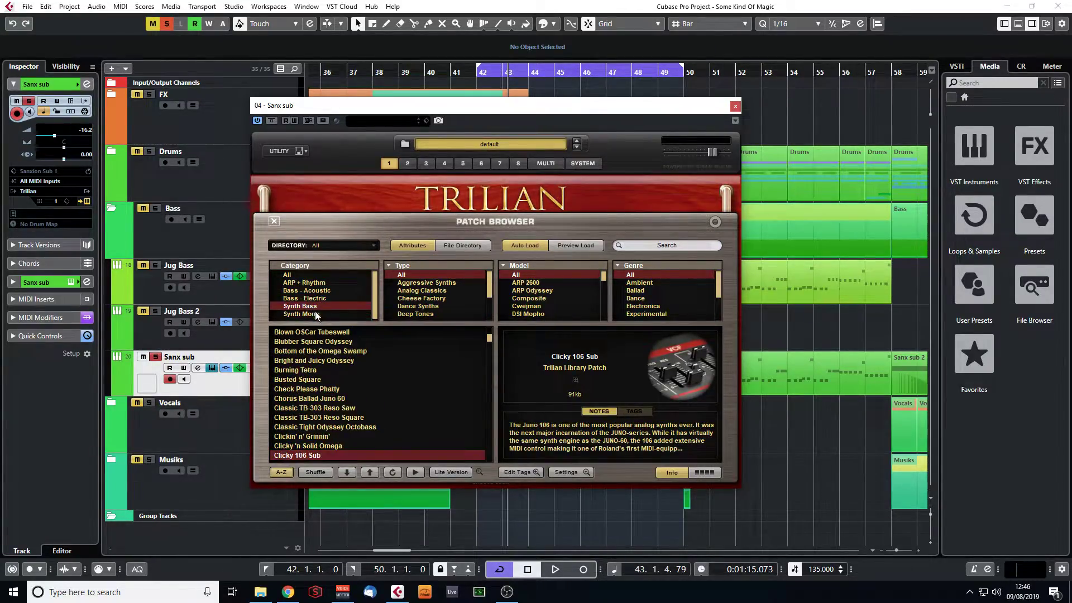
left_click_drag(490, 339, 489, 321)
scroll(407, 379, "down", 15)
scroll(404, 403, "down", 5)
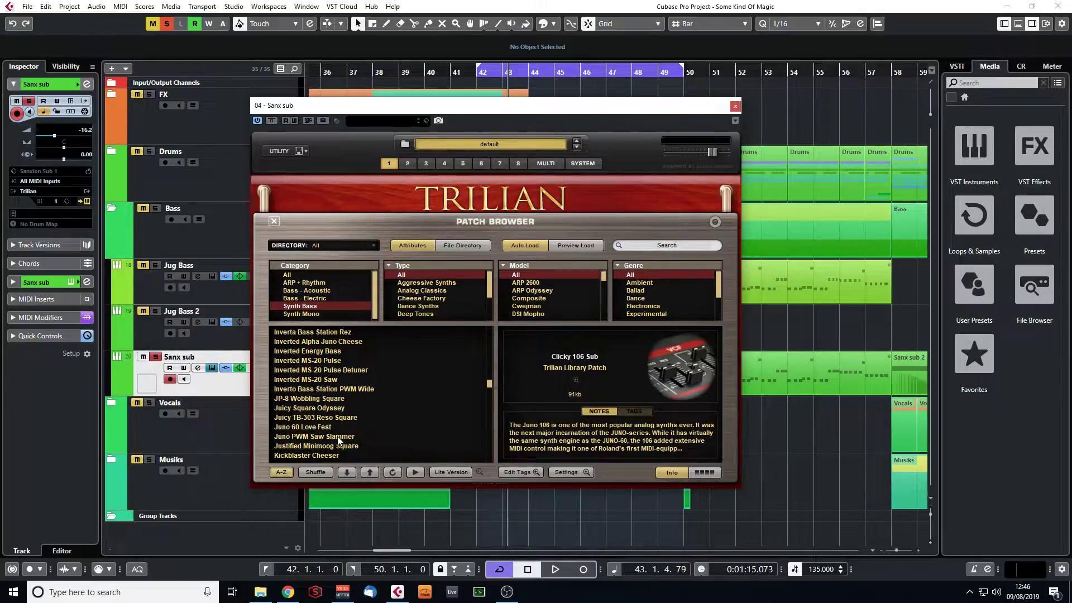
scroll(335, 439, "down", 1)
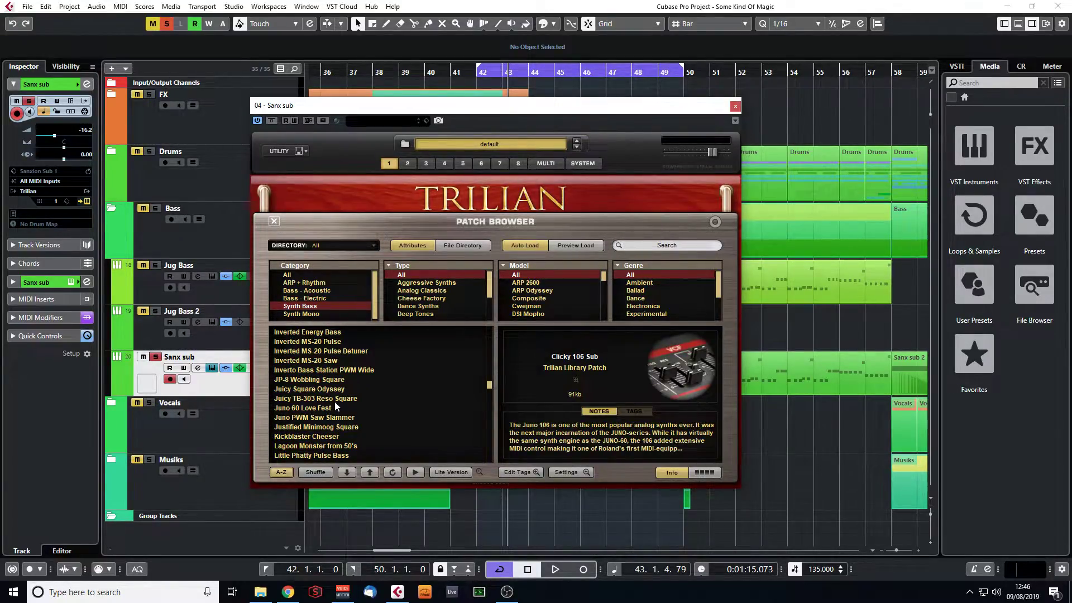
scroll(334, 401, "up", 5)
left_click(274, 221)
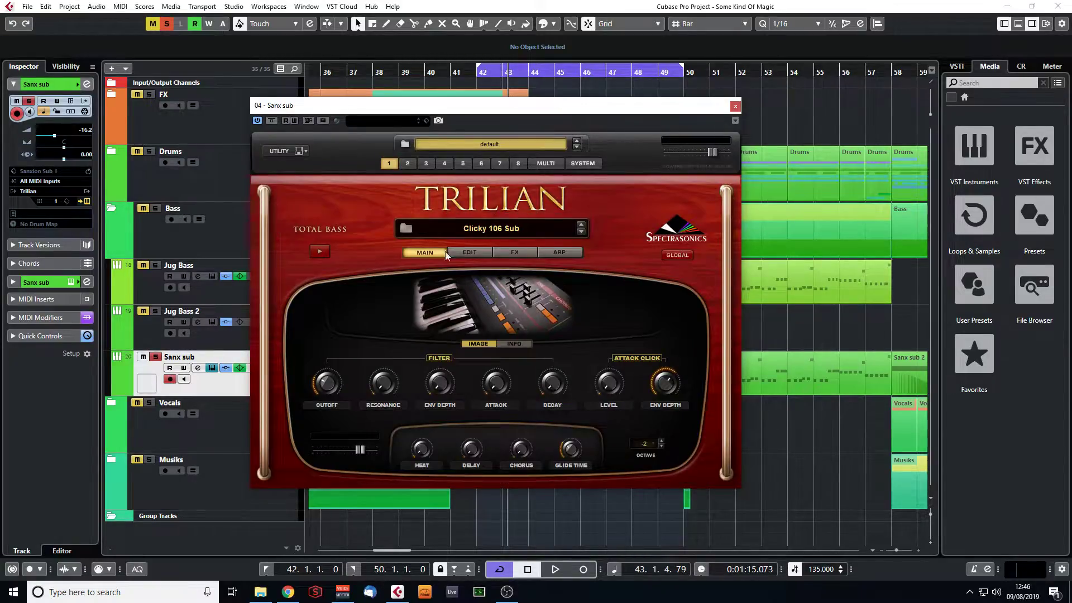
- Reopen Trilian's patch browser, locate the Clicky 106 Sub patch in the Synth Bass list, and close the browser
left_click(405, 227)
scroll(391, 403, "up", 10)
scroll(395, 393, "up", 5)
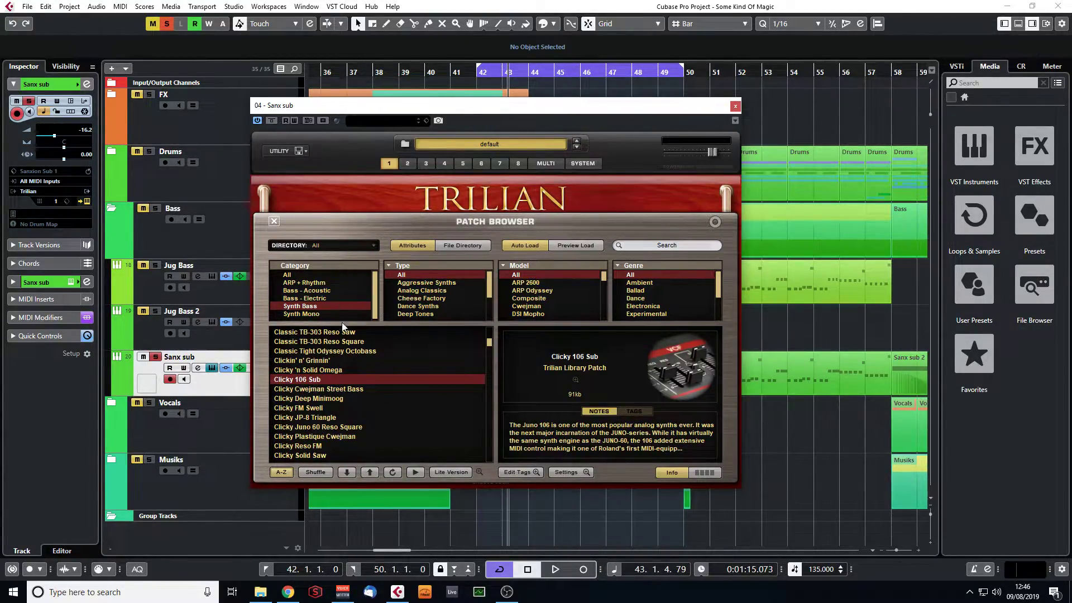
scroll(358, 407, "up", 2)
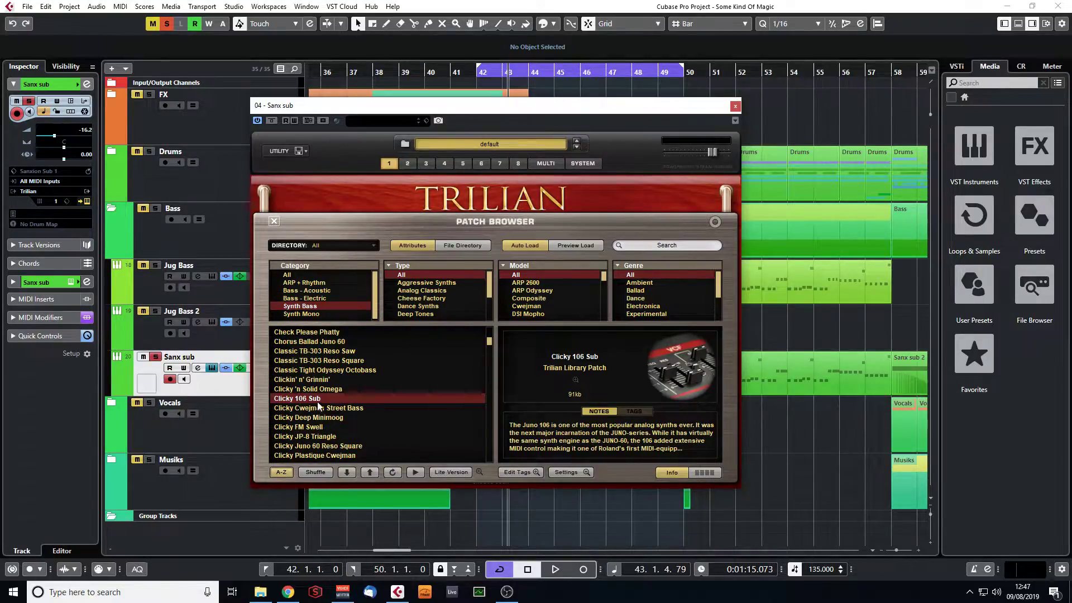
left_click(275, 220)
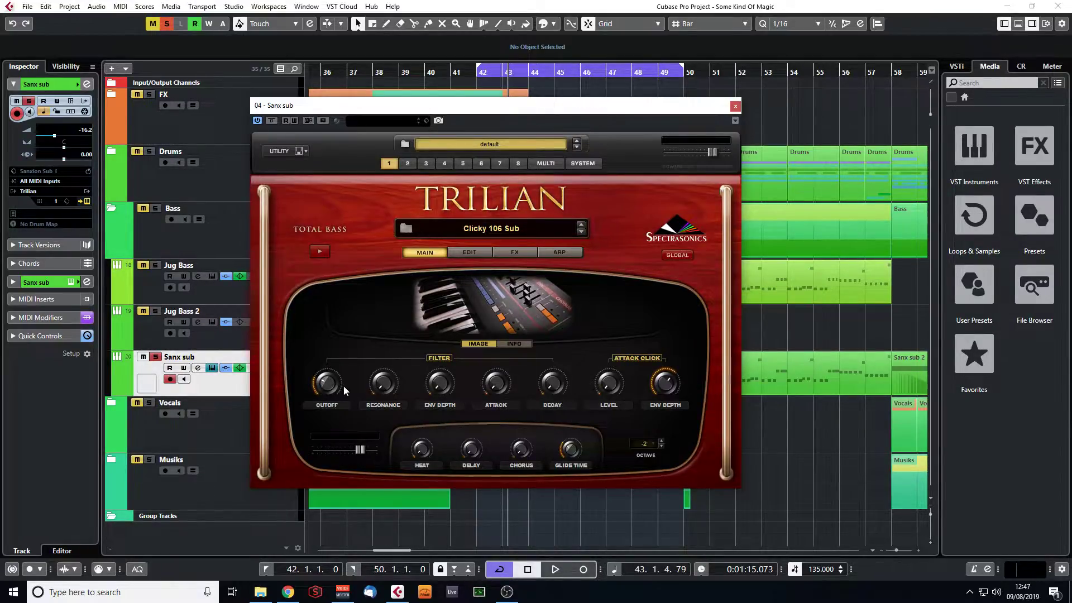
- Sweep the Clicky 106 Sub filter cutoff up and back down while auditioning the sound, and close the Trilian window
left_click_drag(328, 386, 325, 358)
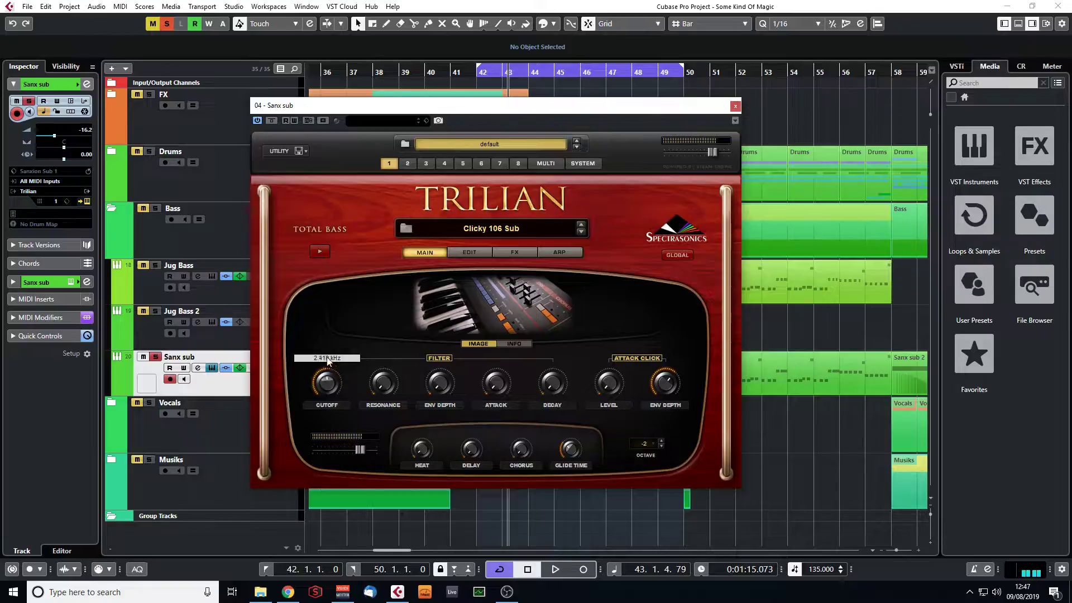
left_click_drag(327, 379, 331, 400)
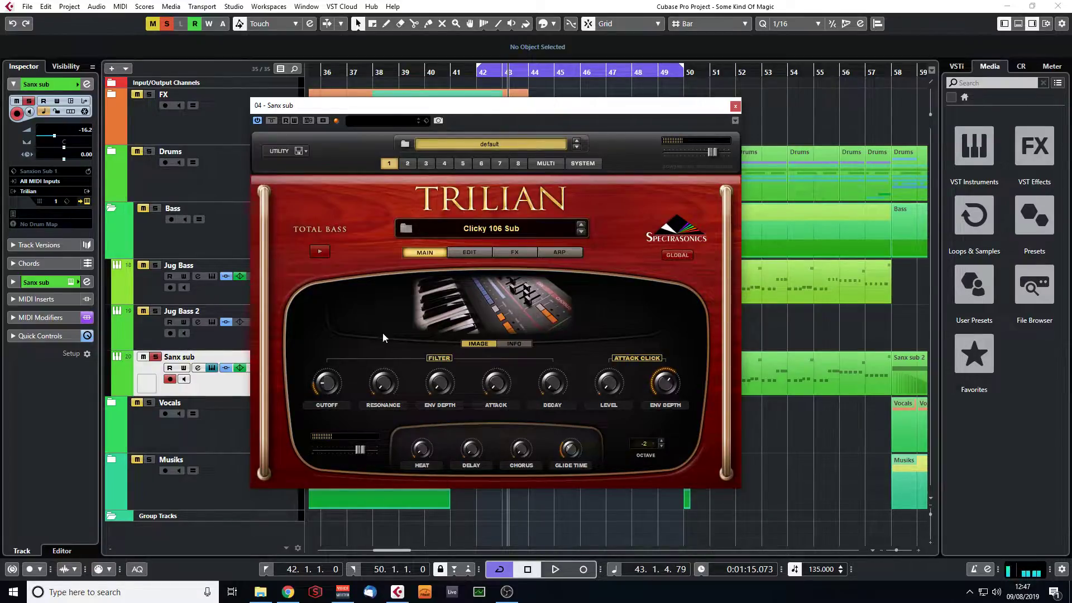
left_click(736, 107)
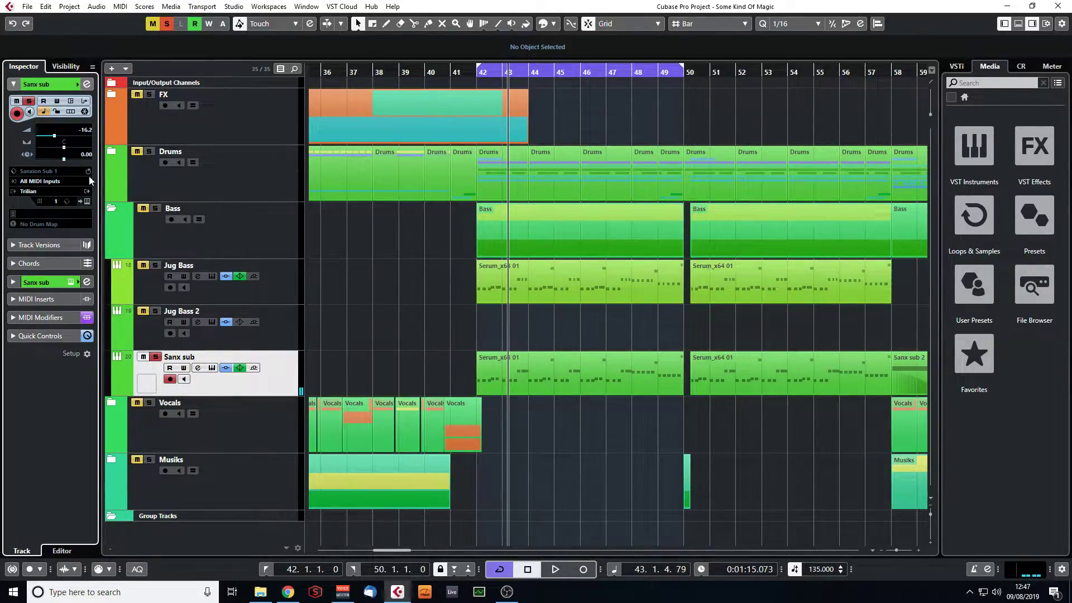
- Open the Sanx sub channel settings, inspect the RBass Stereo insert, and move the channel window clear of the track list
left_click(86, 84)
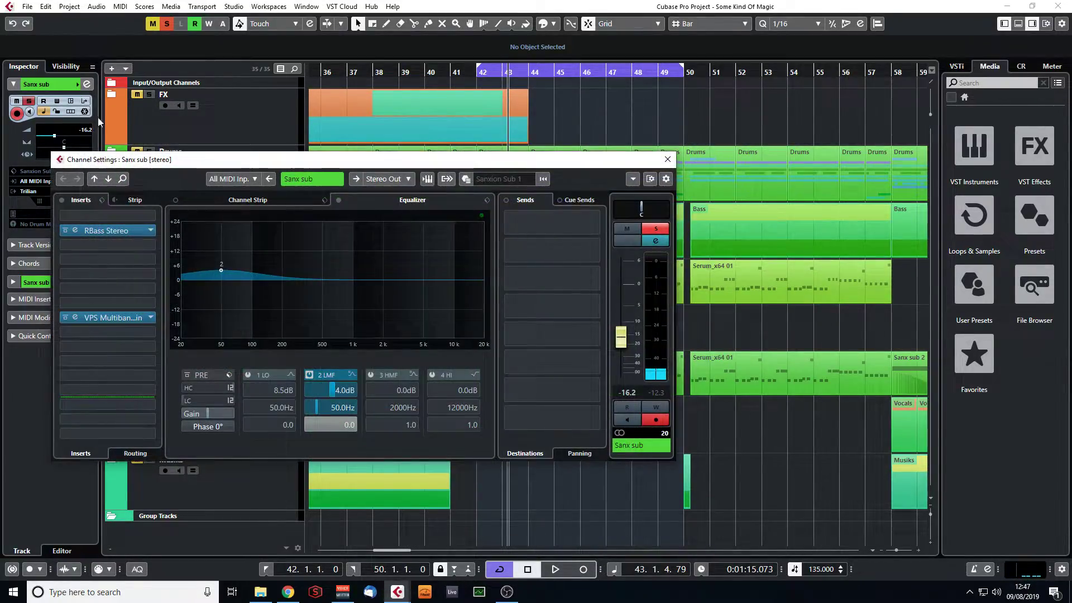
left_click(124, 231)
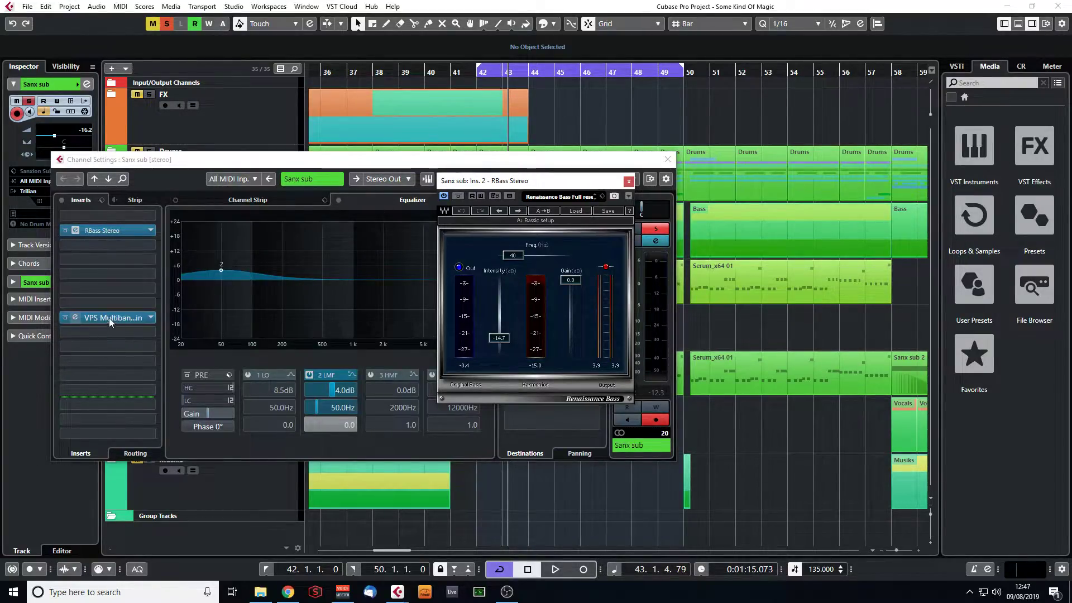
left_click(629, 181)
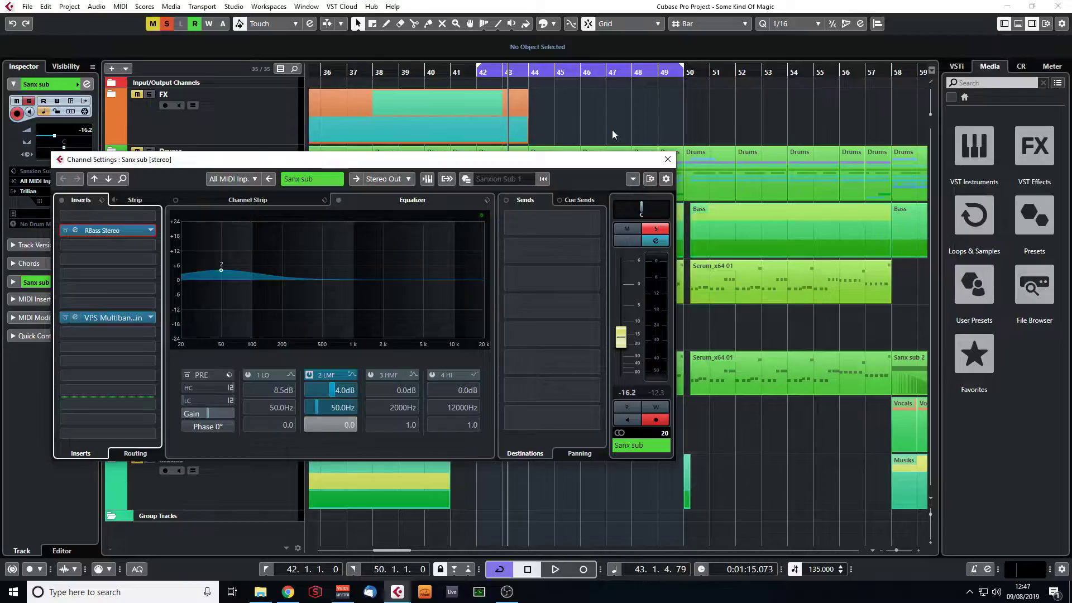
left_click_drag(539, 160, 714, 219)
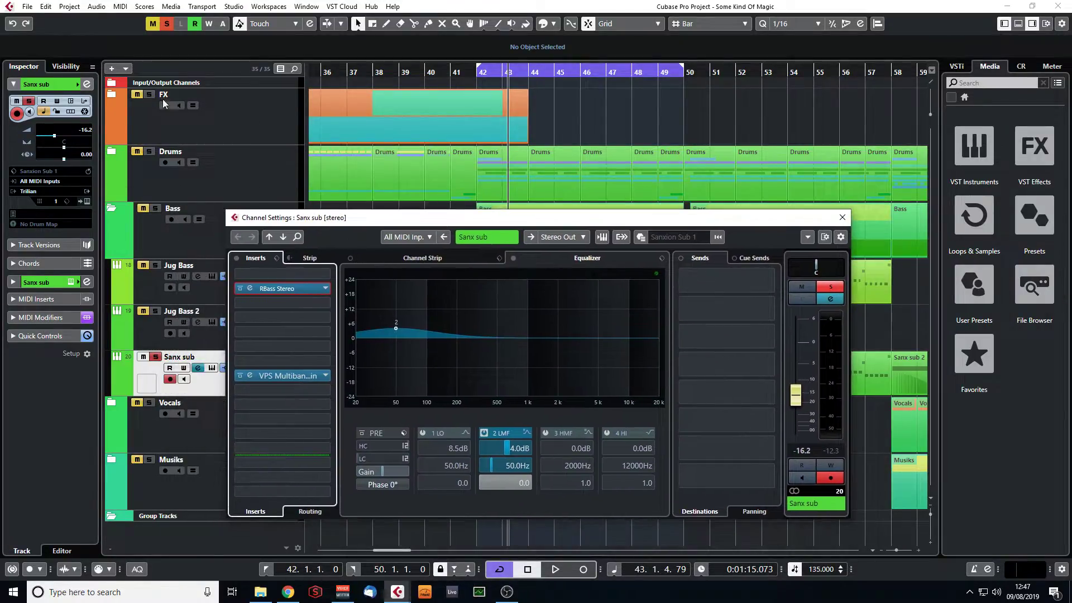
- Expand the Drums folder, inspect the VPS Transmitter insert in the big kick channel settings, and close both windows
left_click(111, 151)
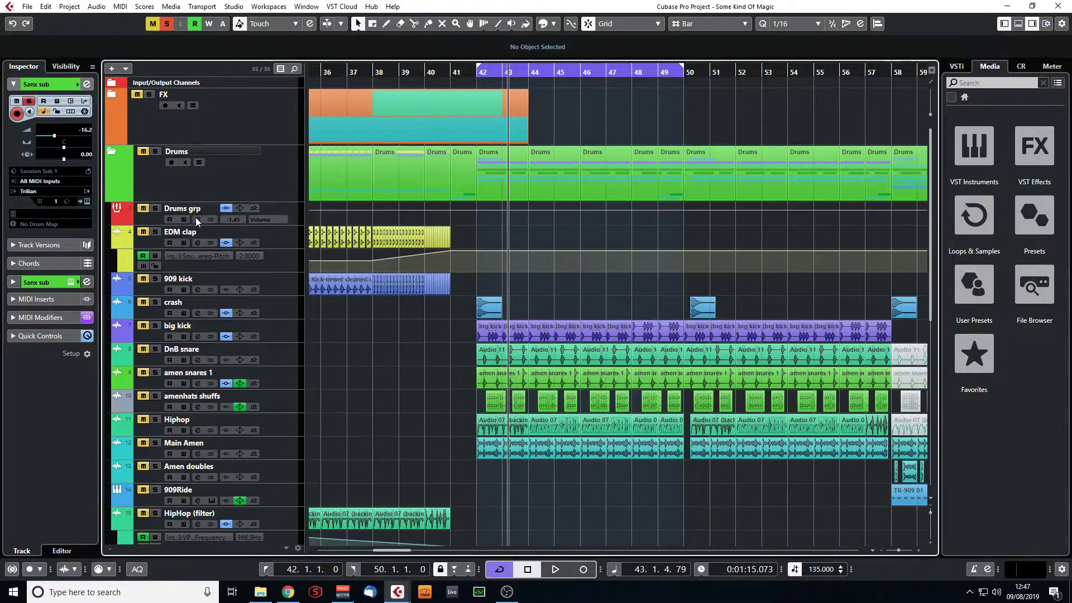
left_click(286, 334)
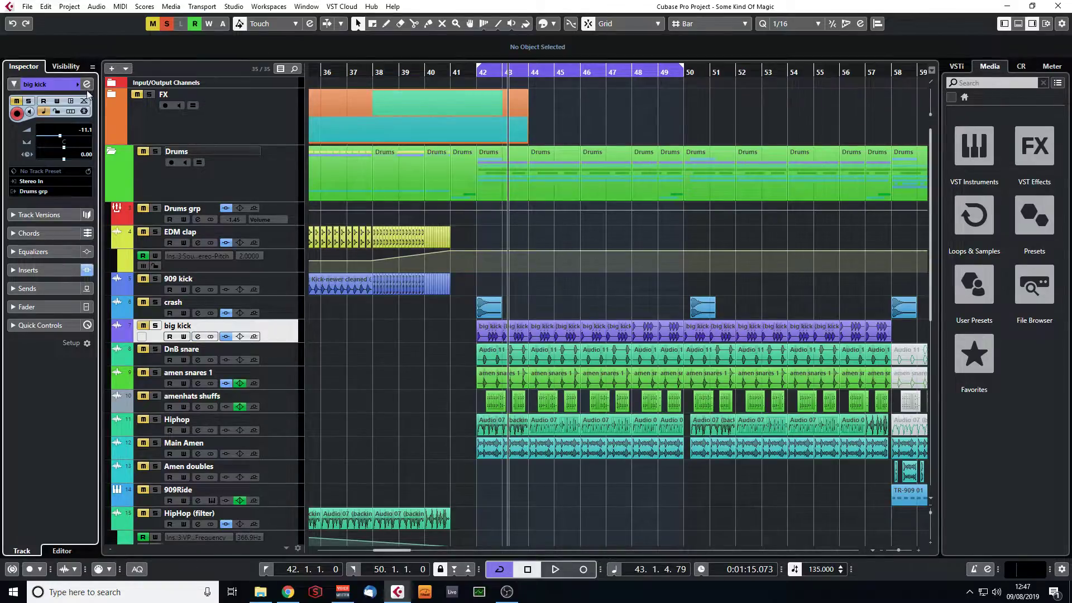
left_click(83, 86)
left_click(78, 85)
left_click(87, 84)
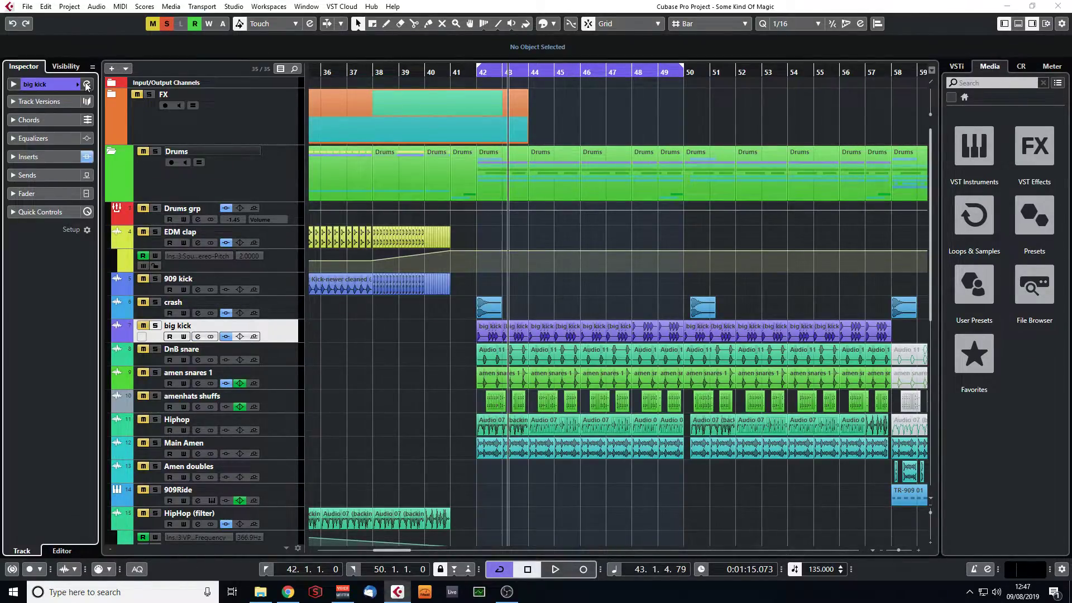
left_click(86, 85)
left_click(288, 318)
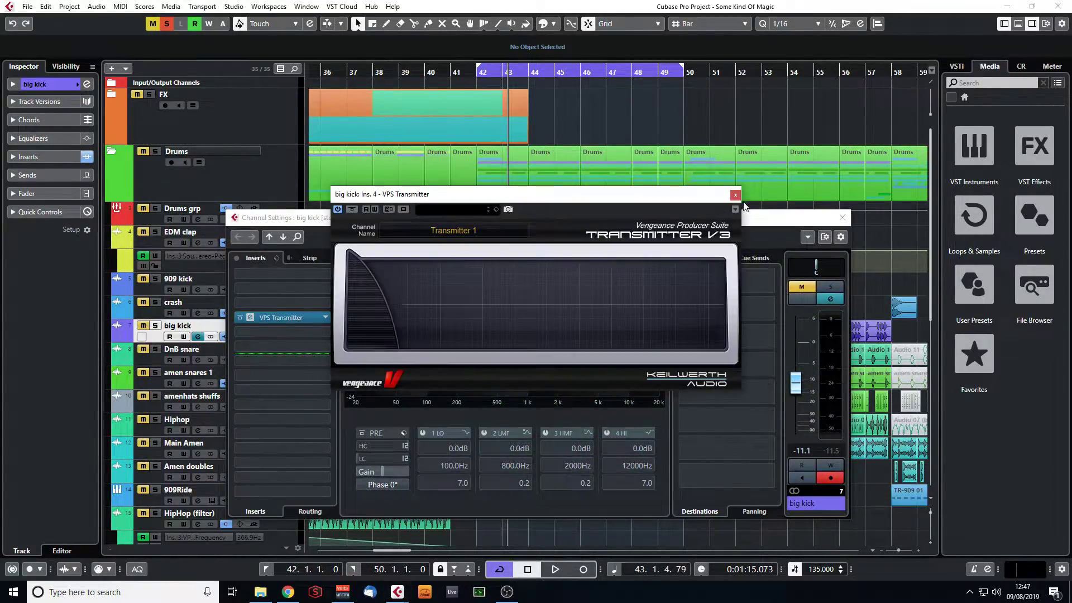
left_click(736, 194)
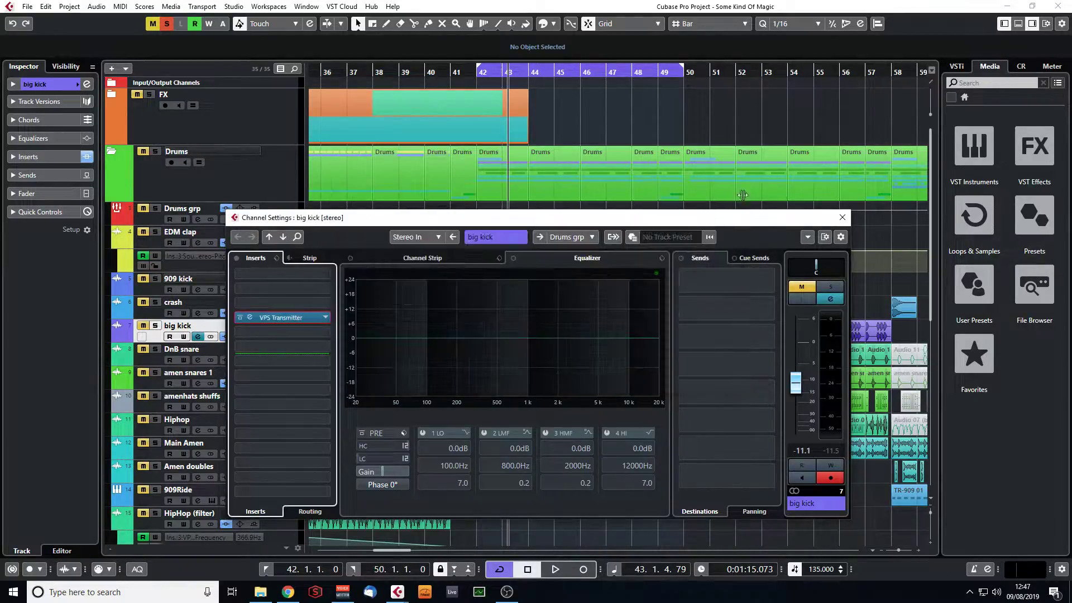
left_click(843, 218)
- Open the Sanx sub channel settings again and display its VPS Multiband Sidechain insert
scroll(488, 347, "down", 5)
scroll(425, 369, "down", 1)
left_click(286, 381)
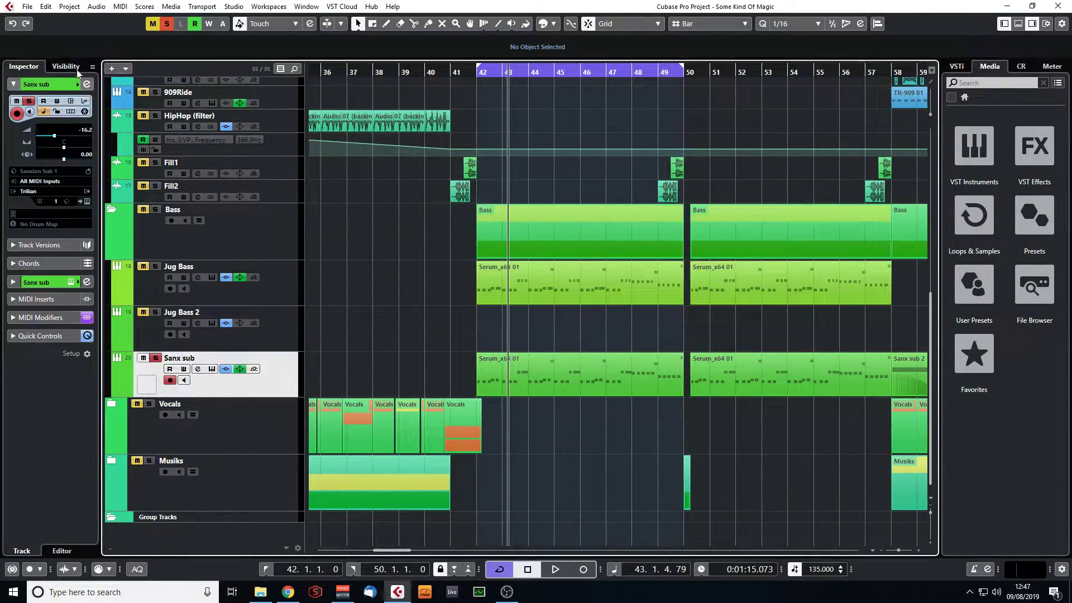
left_click(87, 85)
left_click(283, 377)
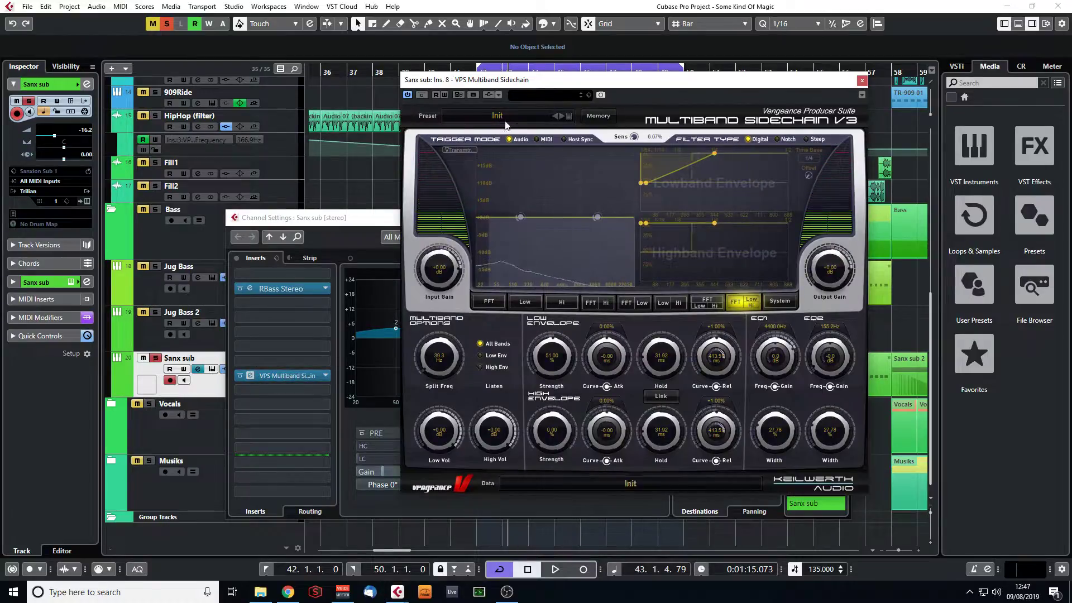
- Inspect the VPS Multiband Sidechain settings on the Sanx sub, and close the plug-in and channel settings windows
left_click_drag(656, 80, 604, 81)
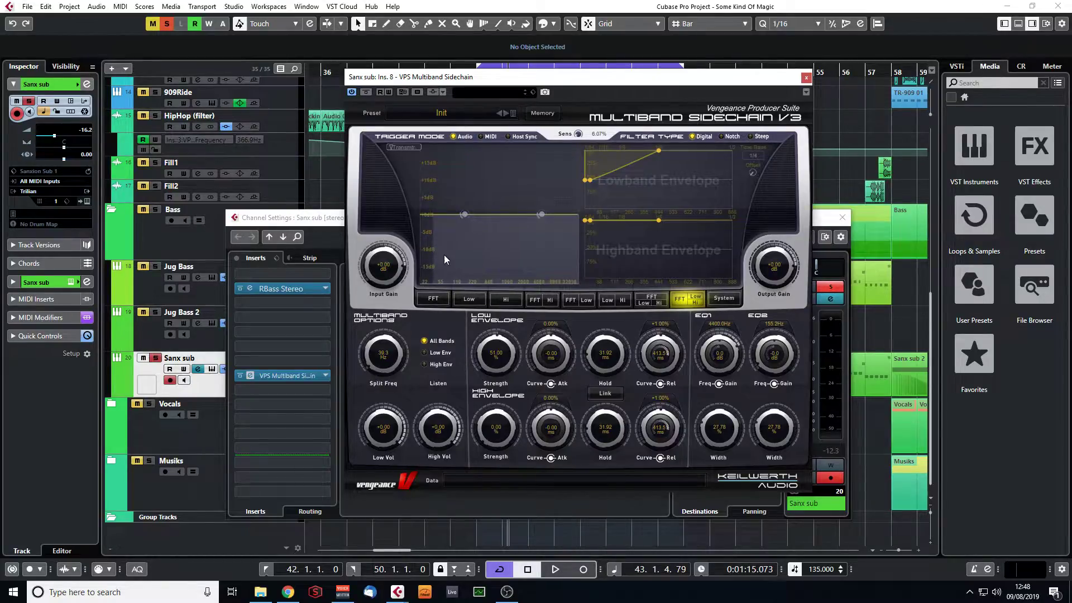
left_click(807, 79)
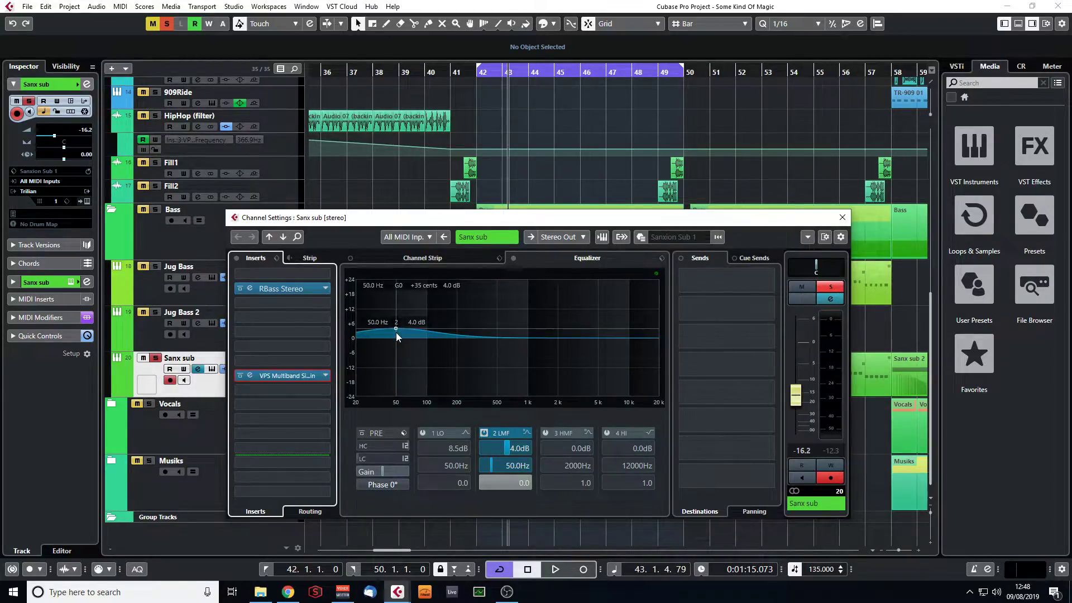
left_click(842, 218)
- Display the notes of the Jug Bass part at bar 42 in the Key Editor, and close the editor
left_click(498, 297)
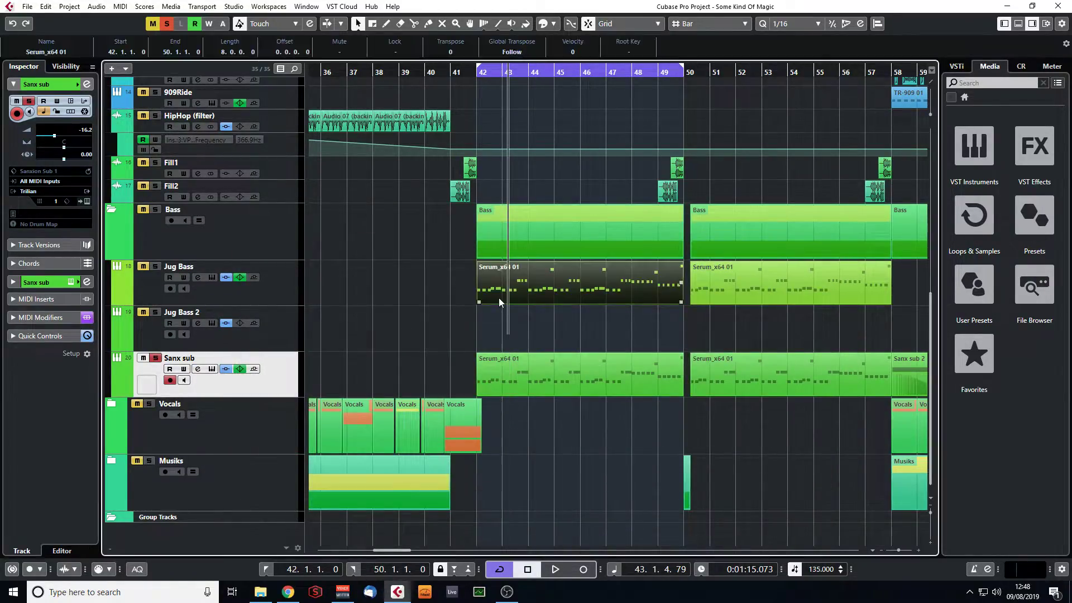
key("ctrl+e")
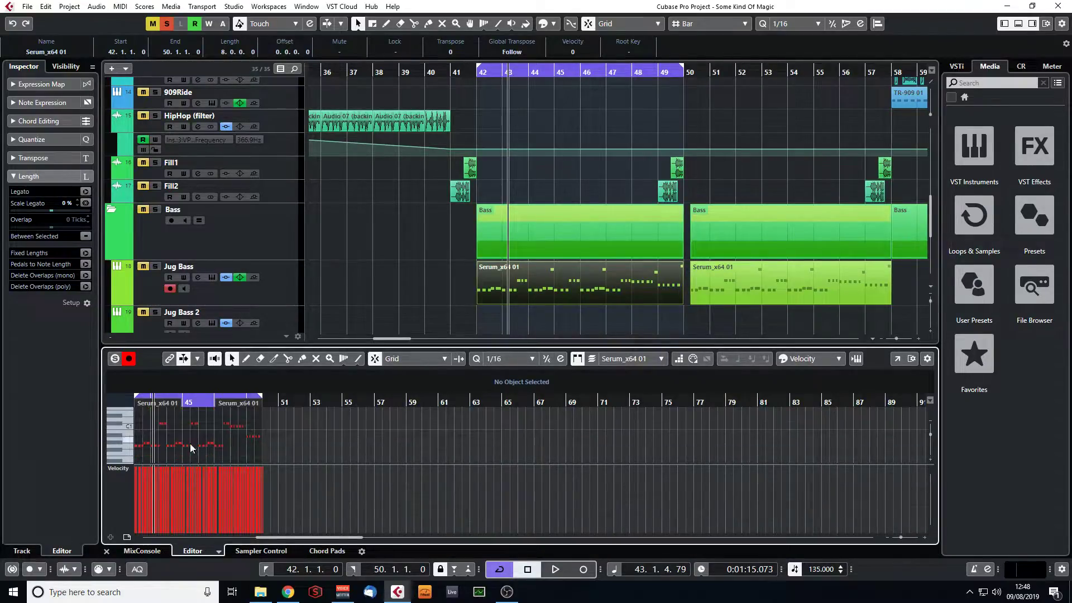
left_click(106, 551)
- Check the Sanx sub's Trilian instrument, view its channel equalizer curve while playing notes, and close both windows
left_click(87, 191)
left_click(733, 106)
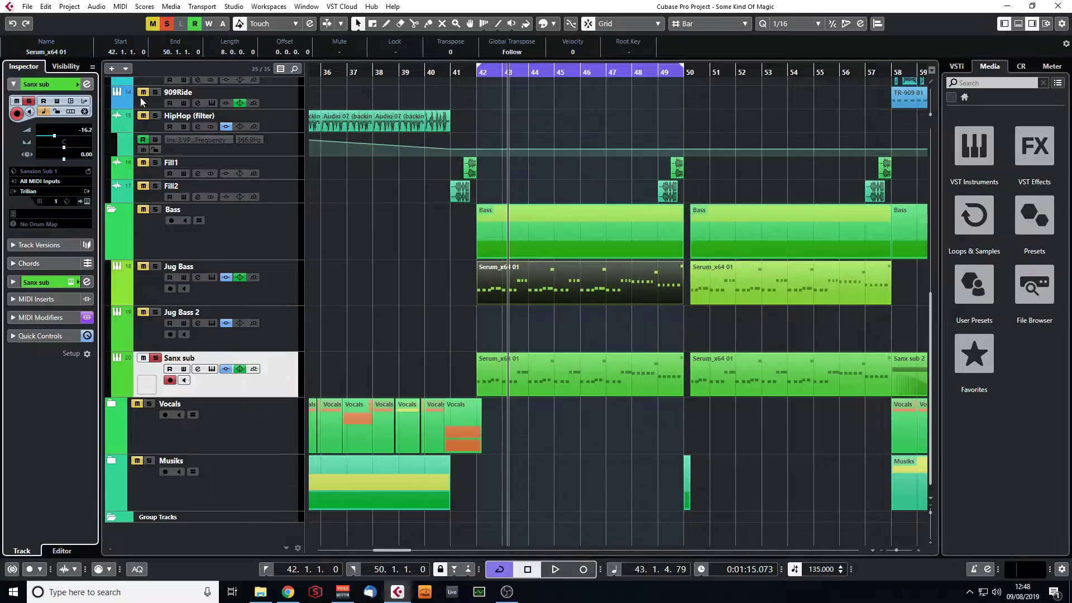
left_click(87, 84)
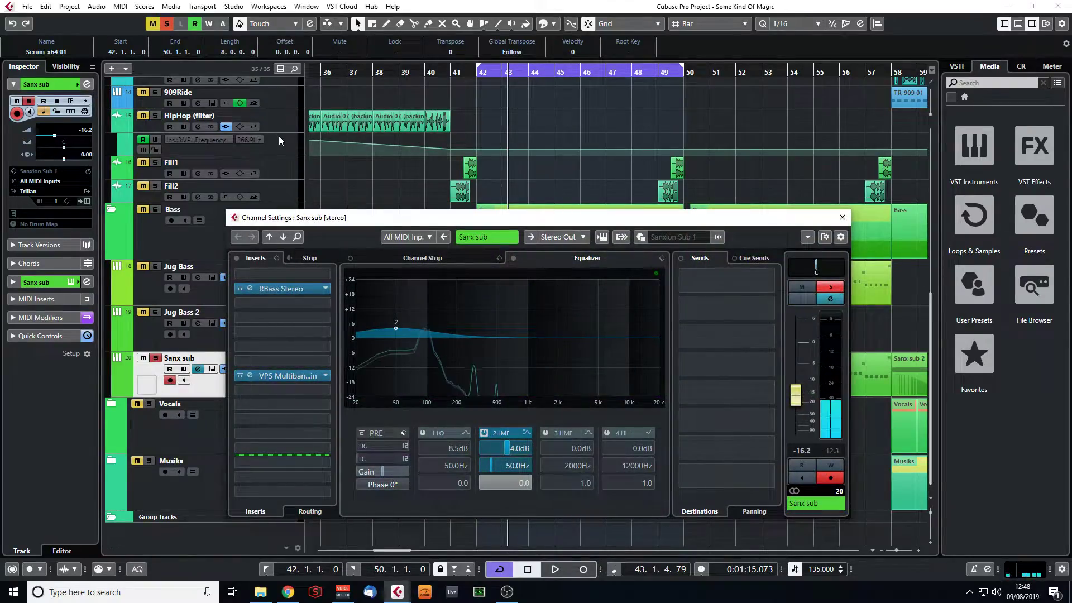
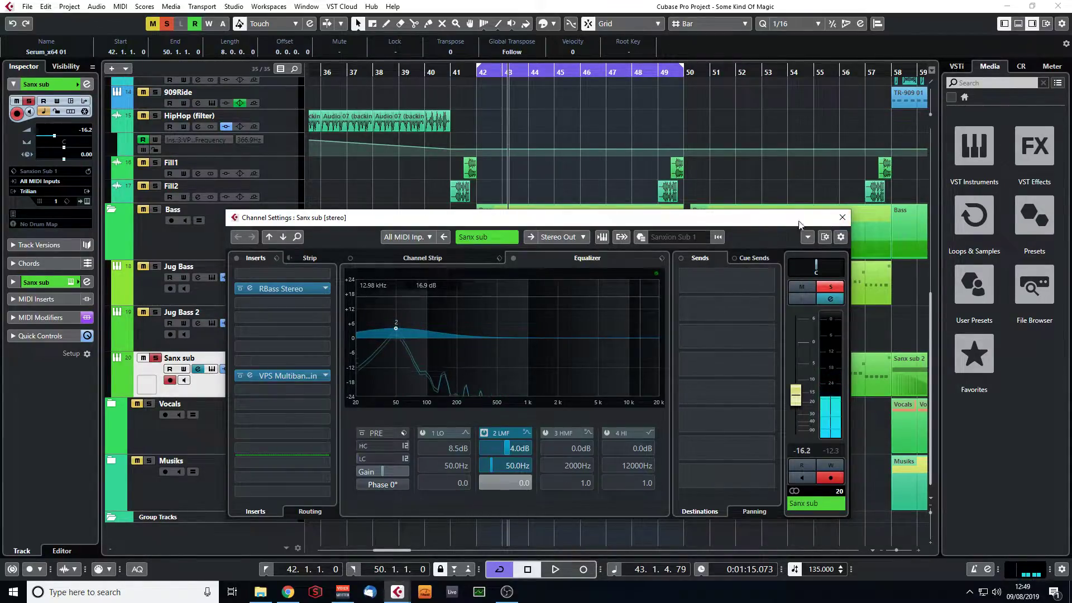
left_click(842, 217)
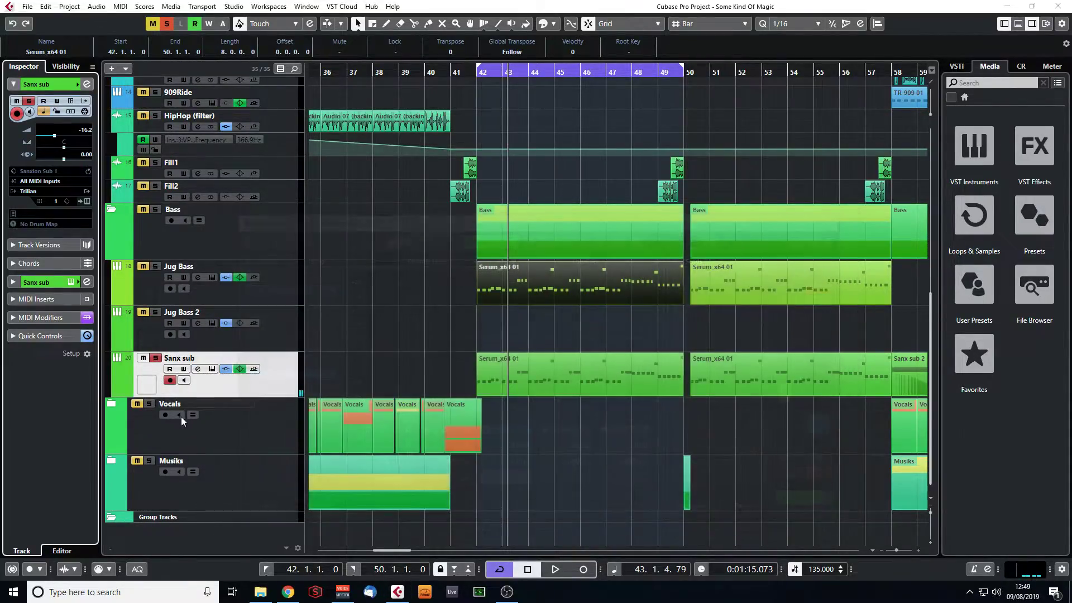
- Switch the solo from the Sanx sub to the Jug Bass, and audition the Jug Bass from bar 42
left_click(155, 358)
left_click(158, 265)
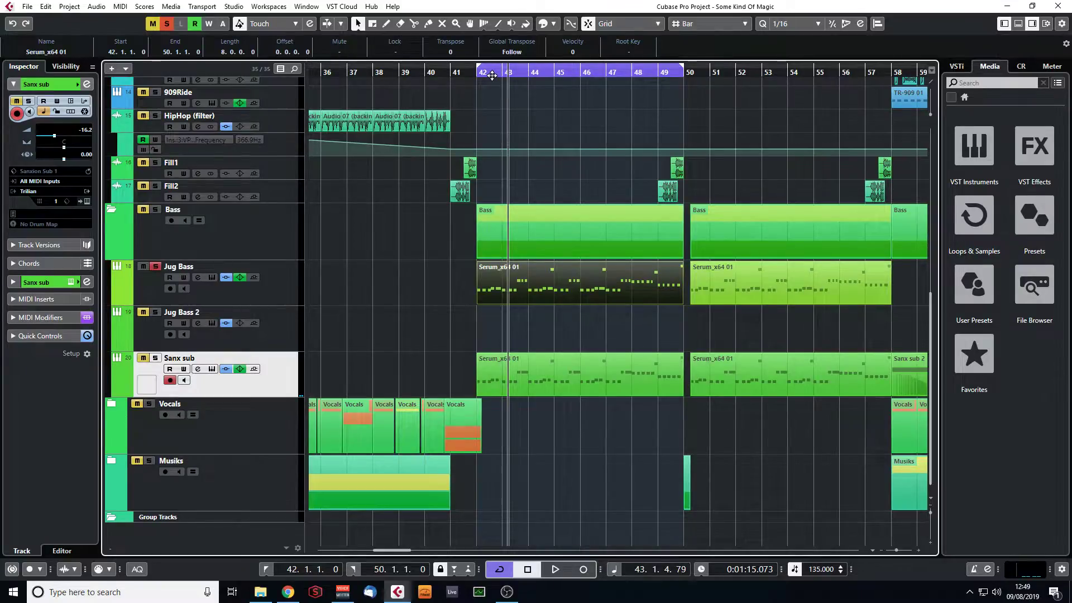
double_click(492, 75)
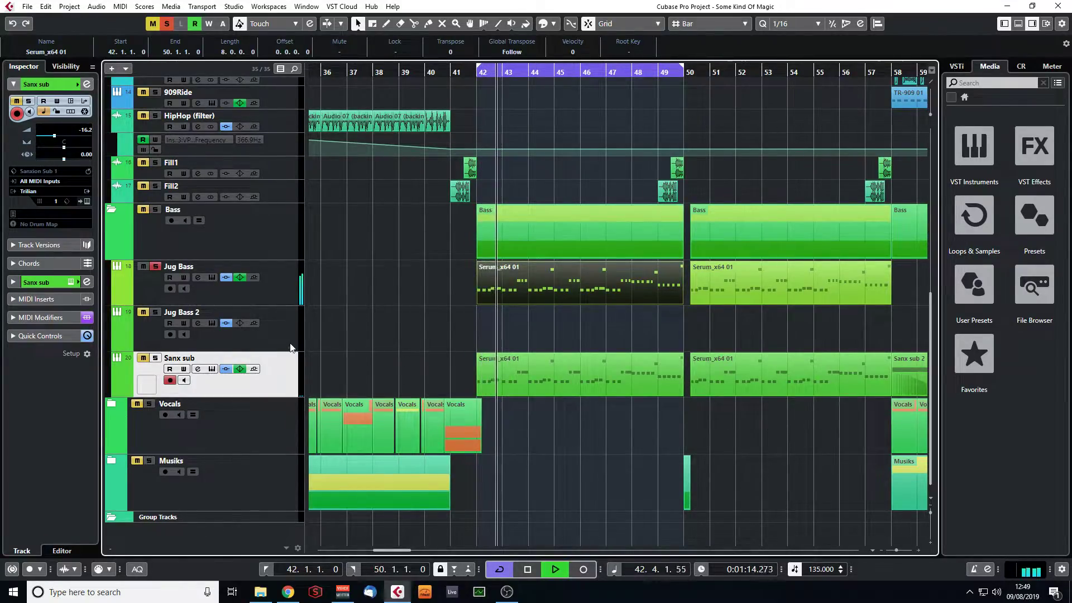
left_click(287, 292)
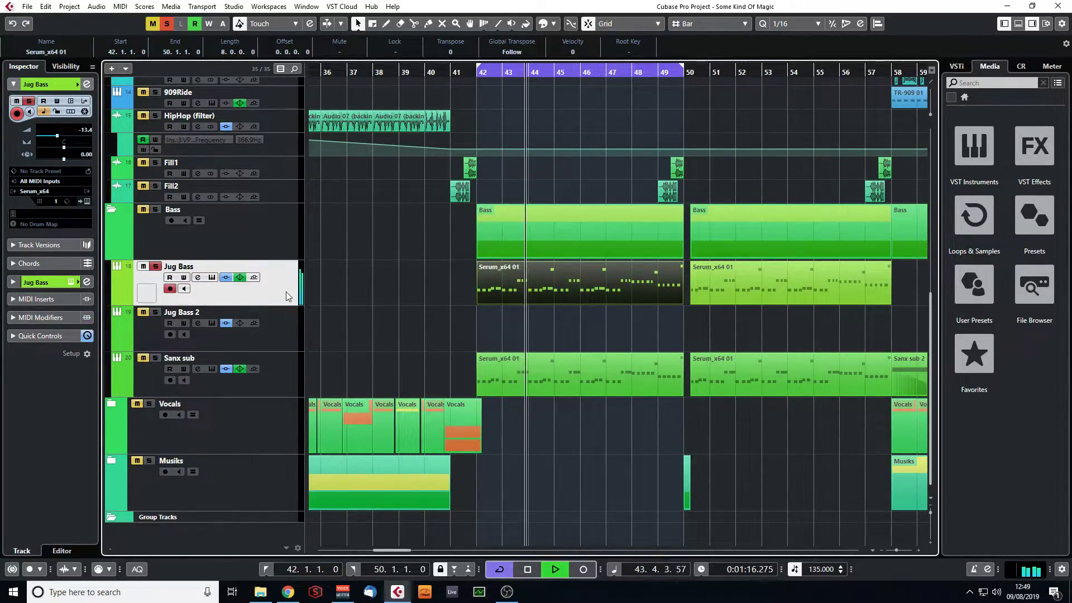
key("space")
- Open the Jug Bass Serum instrument, browse its preset list without changing the preset, and examine oscillator A
left_click(86, 202)
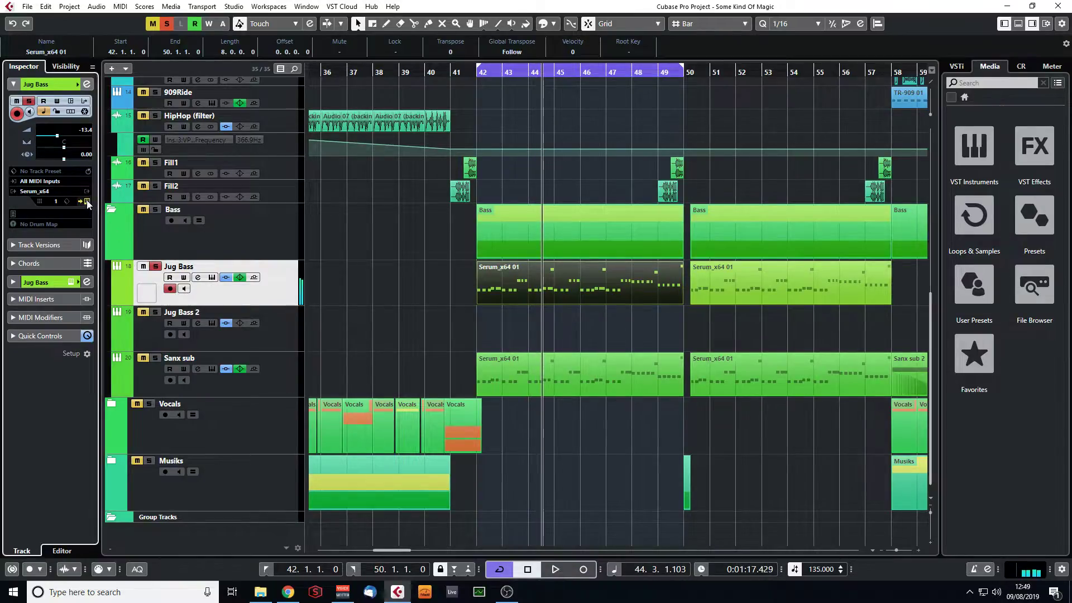
left_click_drag(630, 89, 605, 70)
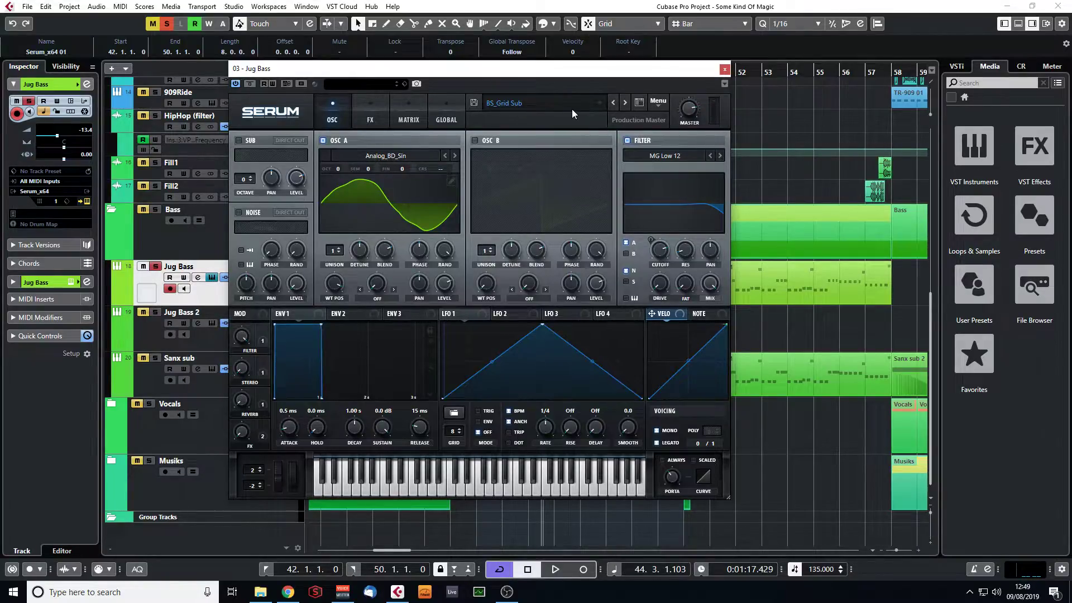
left_click(588, 104)
mouse_move(626, 325)
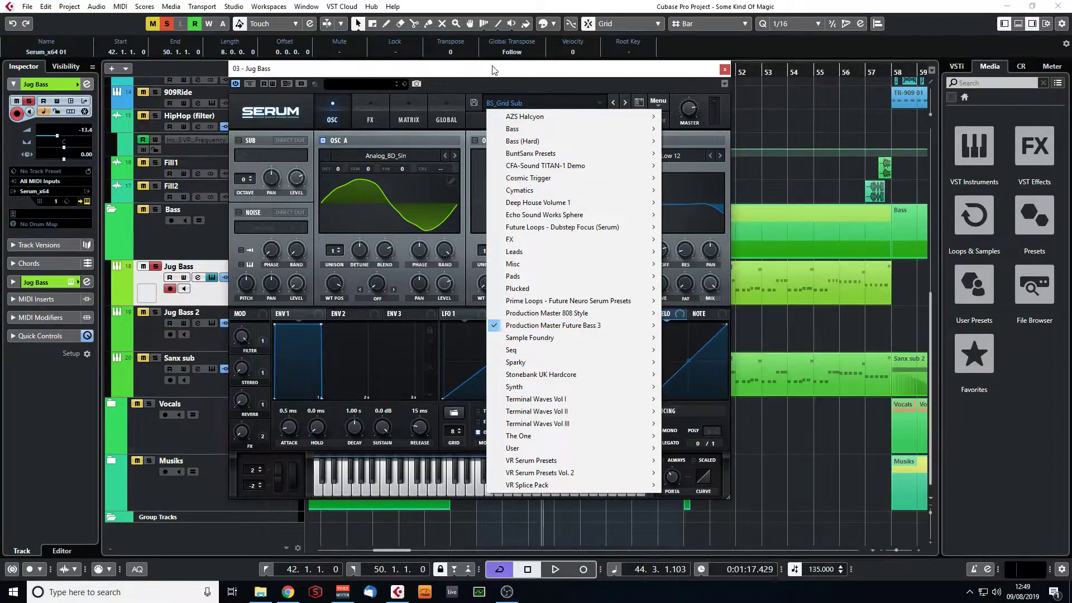
left_click(450, 226)
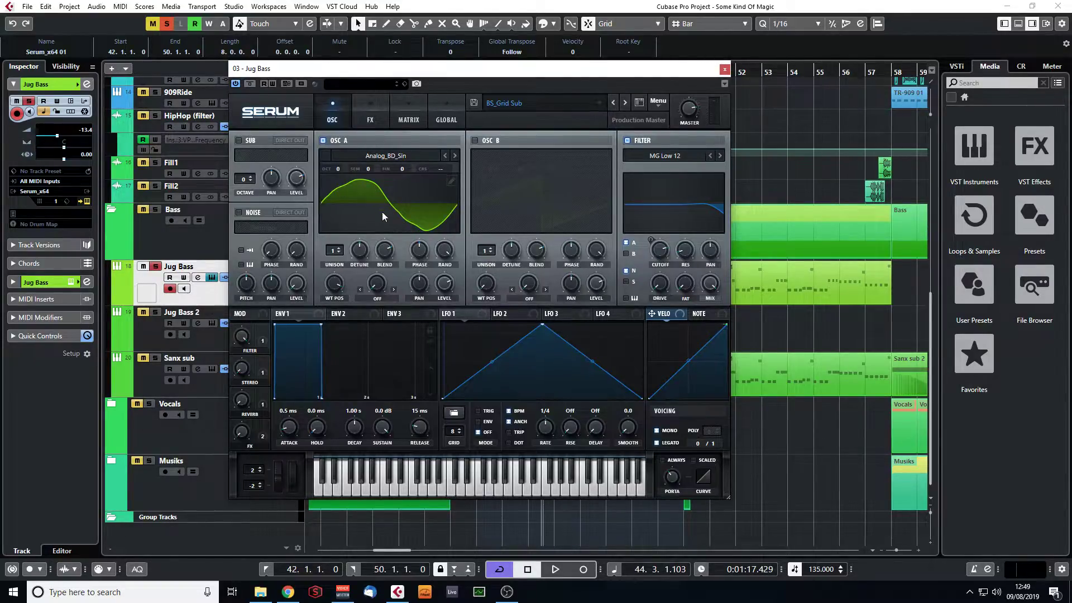
mouse_move(342, 281)
left_mouse_down()
mouse_move(329, 271)
mouse_move(330, 443)
mouse_move(336, 292)
left_mouse_up()
- Bypass every active effect in Serum's FX rack, from Hyper/Dimension through EQ, to hear the dry Jug Bass
left_click(371, 115)
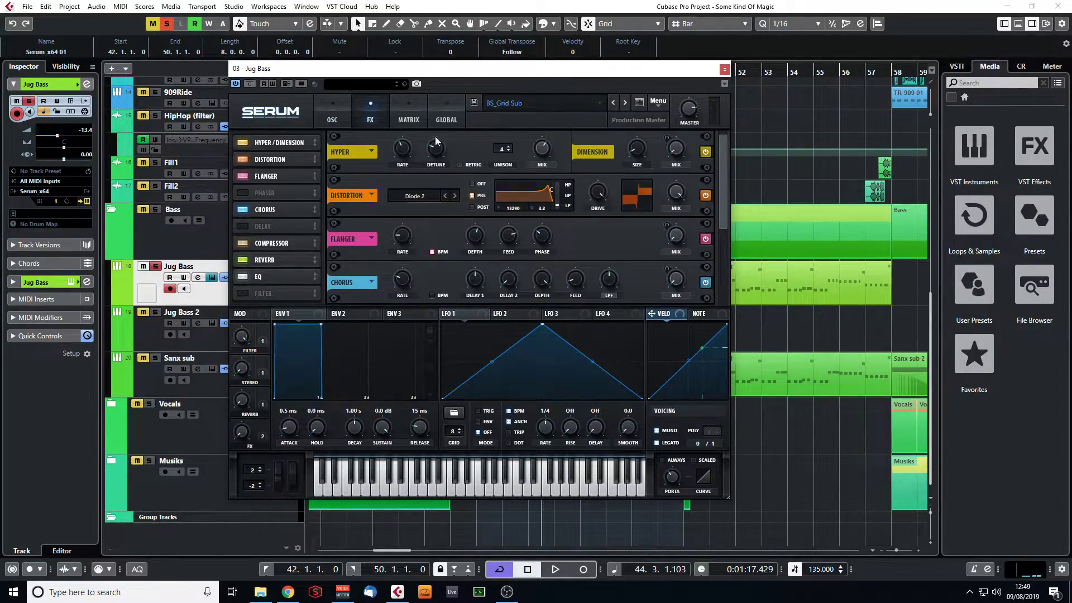
left_click(705, 196)
left_click(706, 152)
left_click(706, 239)
left_click_drag(728, 194, 726, 276)
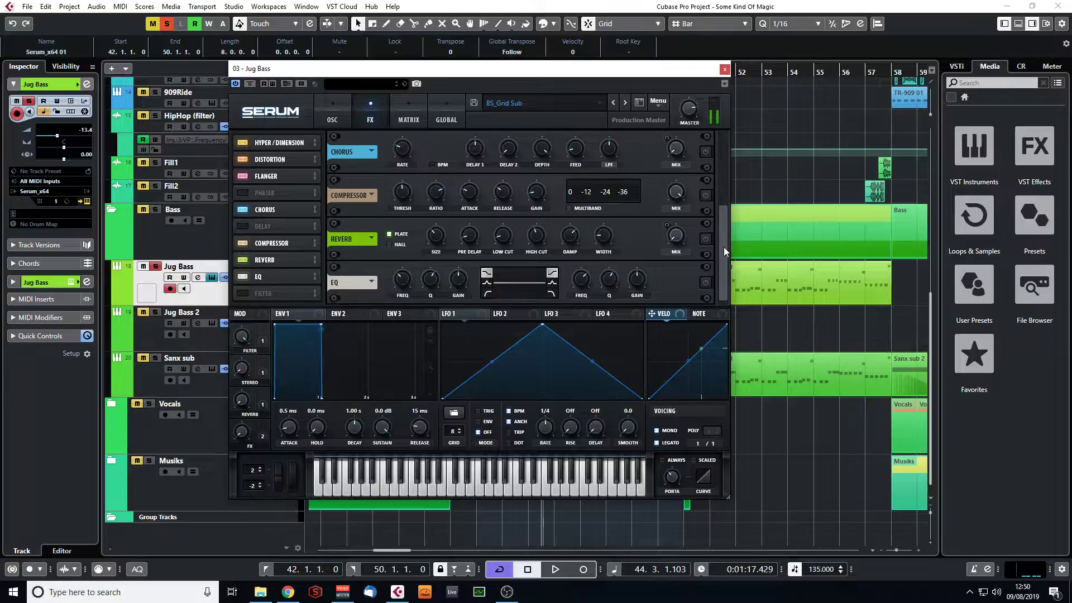
left_click_drag(724, 247, 727, 152)
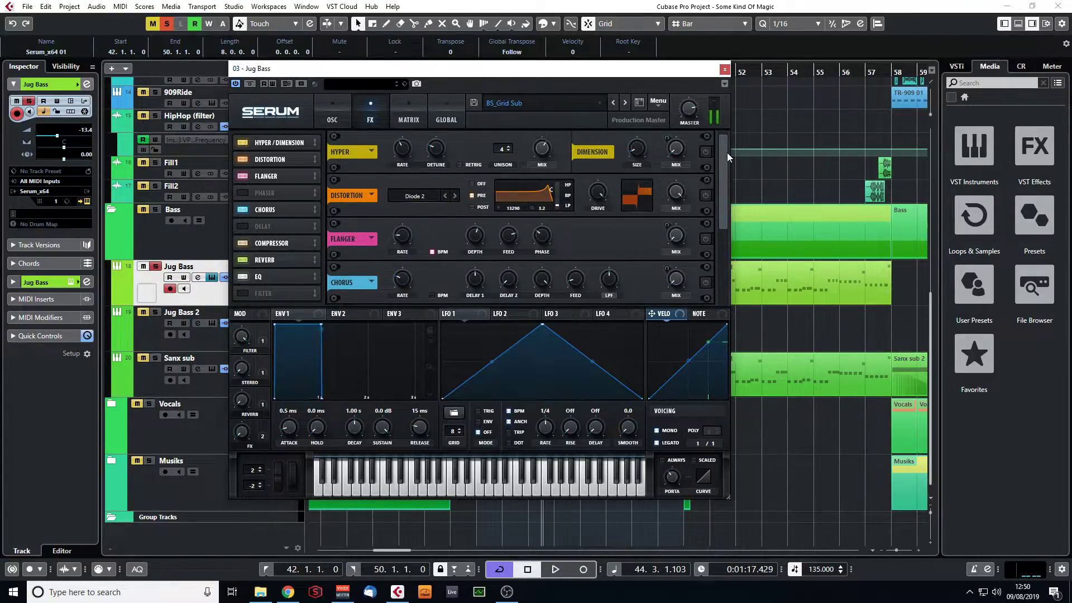
- Open the Jug Bass channel settings and place that window and Serum side by side to compare the equalizer curve
left_click(87, 84)
left_click_drag(532, 70, 941, 103)
left_click_drag(309, 197, 422, 162)
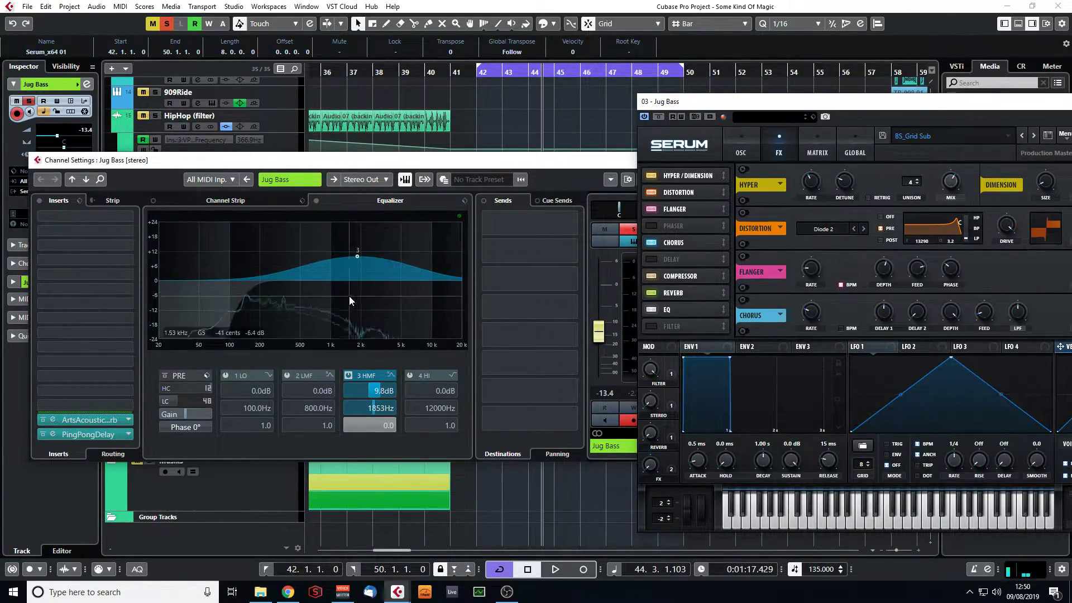
- Re-enable all bypassed effects in Serum's FX rack, and toggle the channel's 3 HMF equalizer band for comparison
left_click_drag(806, 104, 402, 76)
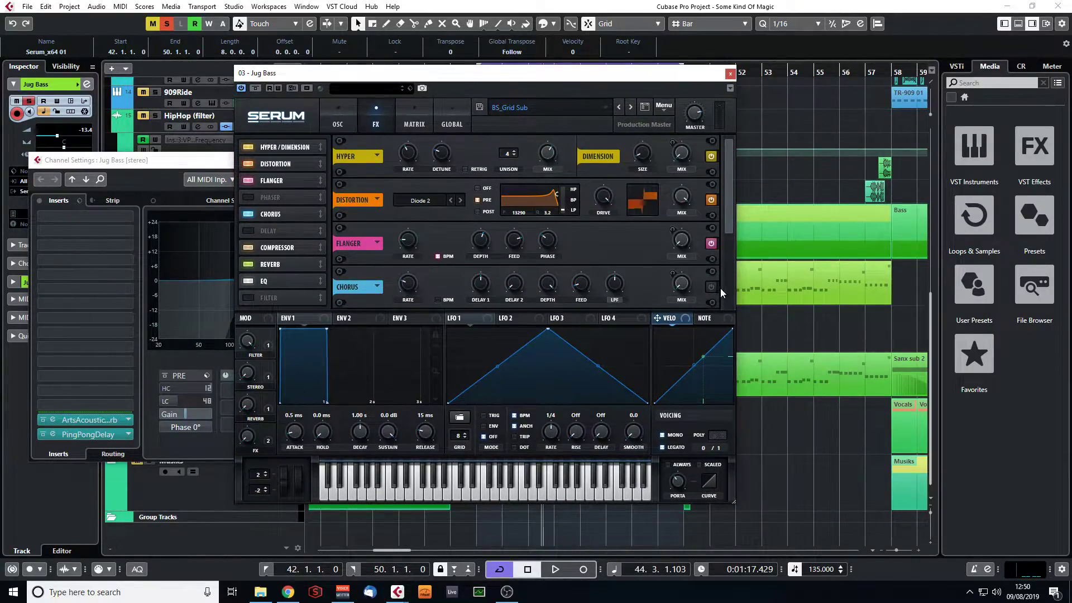
scroll(731, 240, "down", 3)
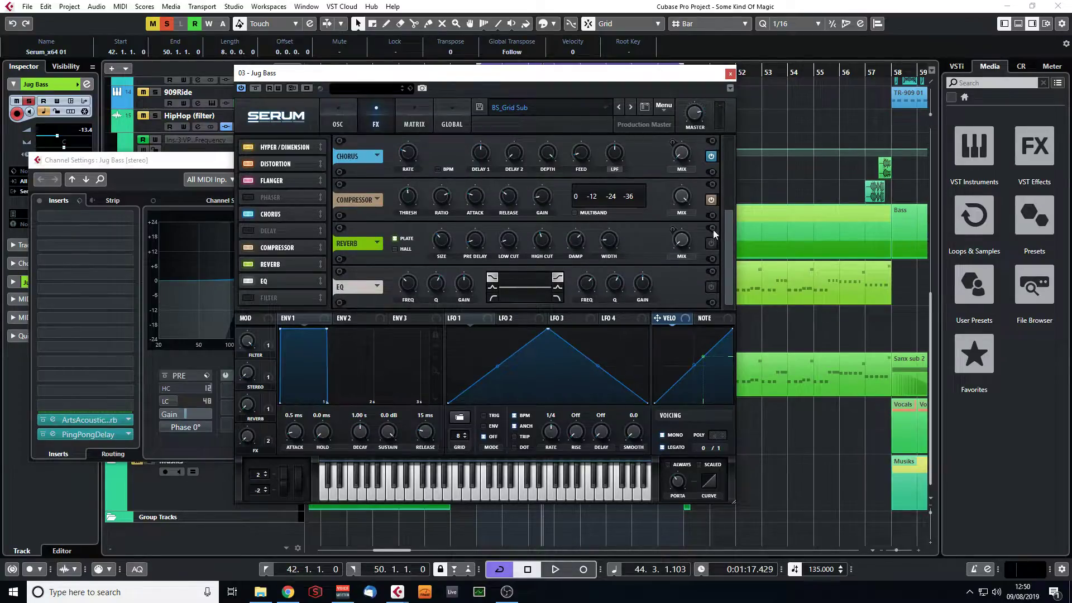
left_click_drag(605, 73, 897, 98)
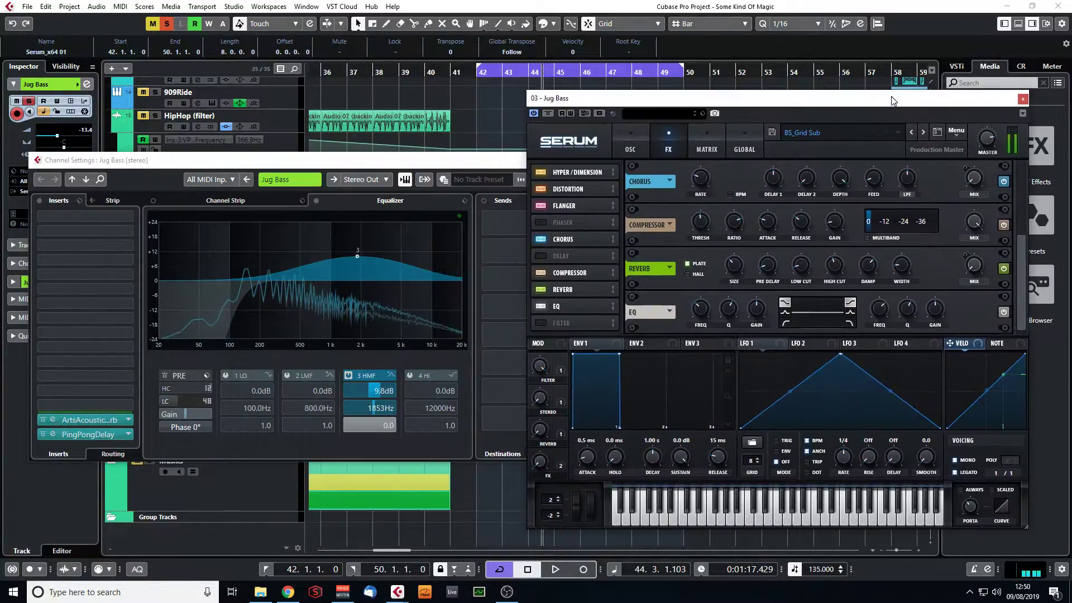
left_click(347, 375)
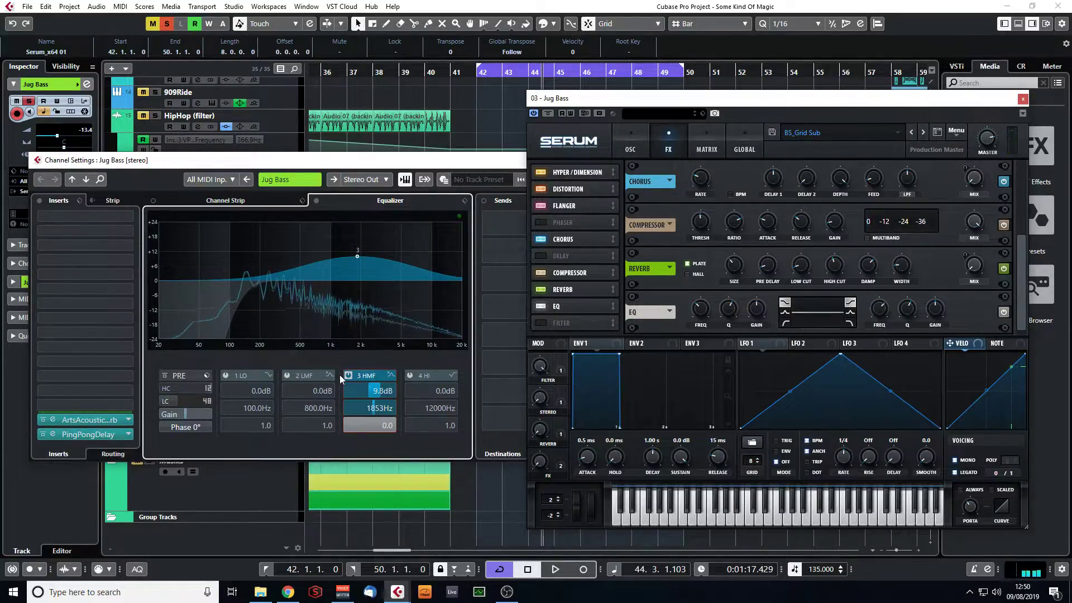
- Bring Serum's FX rack back into view, and sweep the Dimension and Distortion mix amounts while auditioning the Jug Bass
left_click_drag(893, 99, 649, 115)
left_click_drag(777, 257, 774, 186)
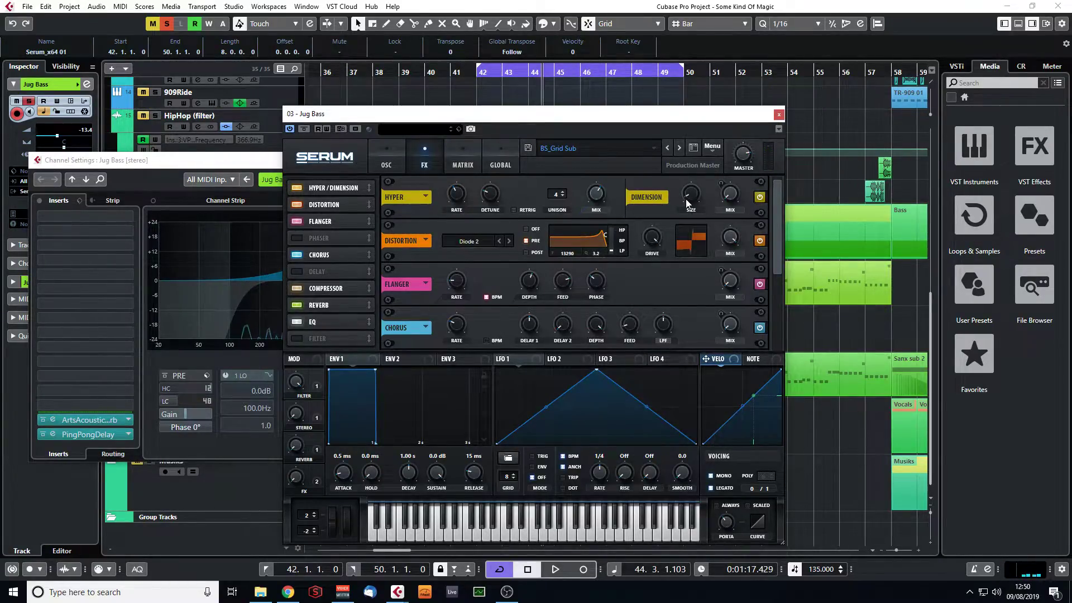
left_click(730, 196)
left_click_drag(731, 201, 744, 110)
left_click_drag(731, 242, 735, 413)
left_click_drag(739, 457, 736, 174)
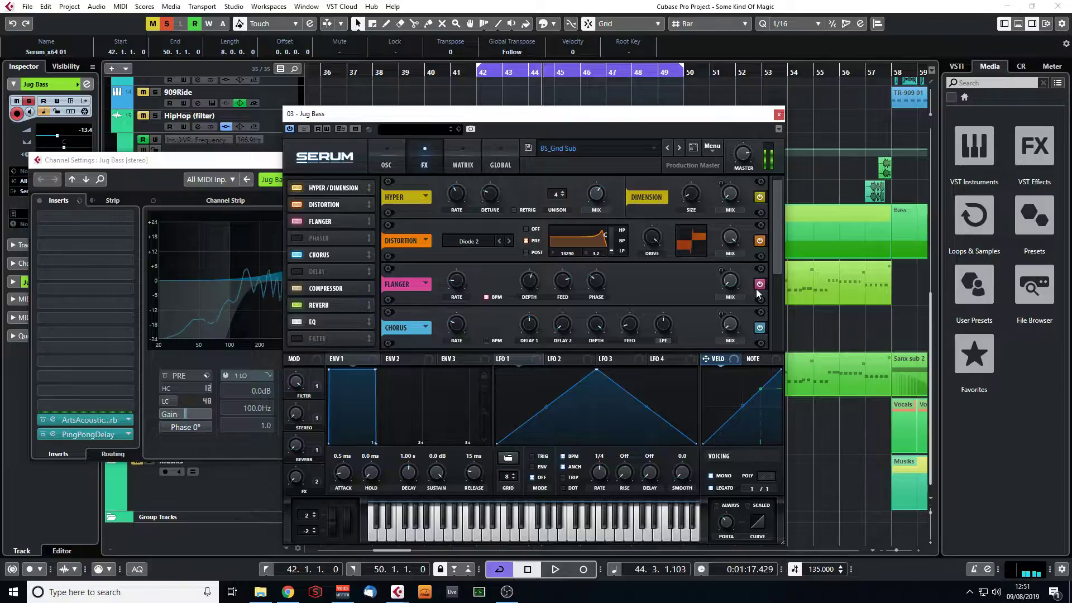
- Toggle the Compressor in Serum's FX rack off and back on to compare the sound
left_click_drag(780, 250, 776, 298)
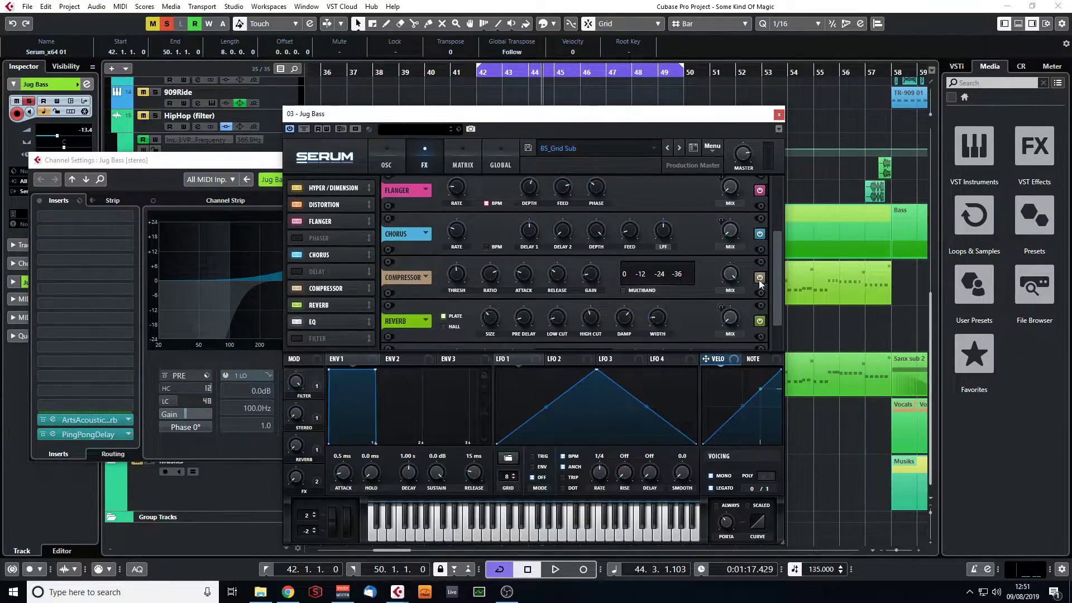
scroll(776, 270, "down", 1)
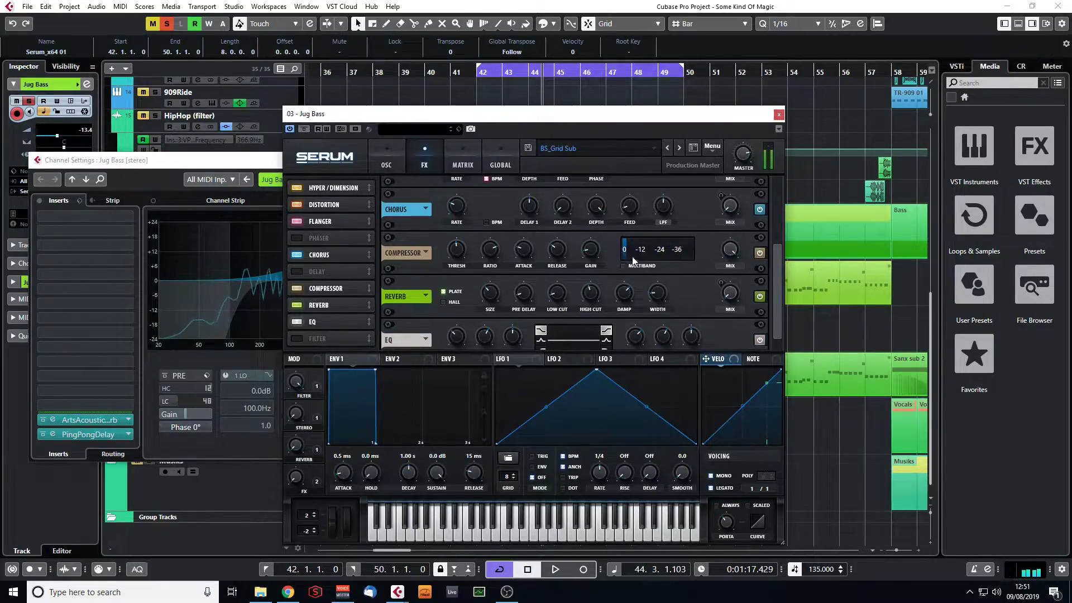
left_click(760, 254)
left_click(759, 252)
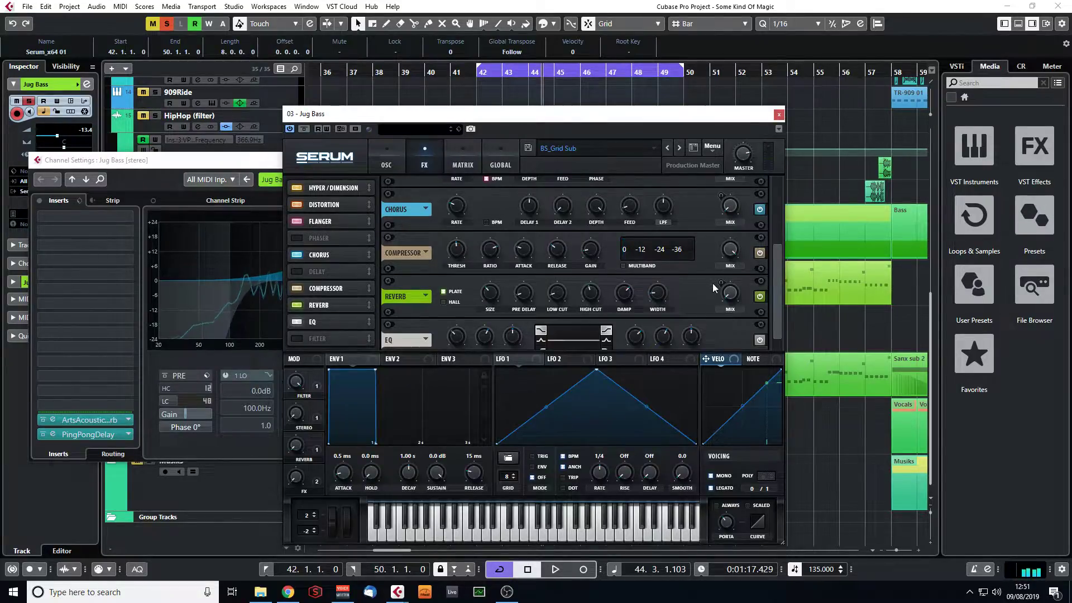
- Examine the Reverb and EQ effects in Serum's FX rack, and close the Serum window
scroll(779, 276, "down", 1)
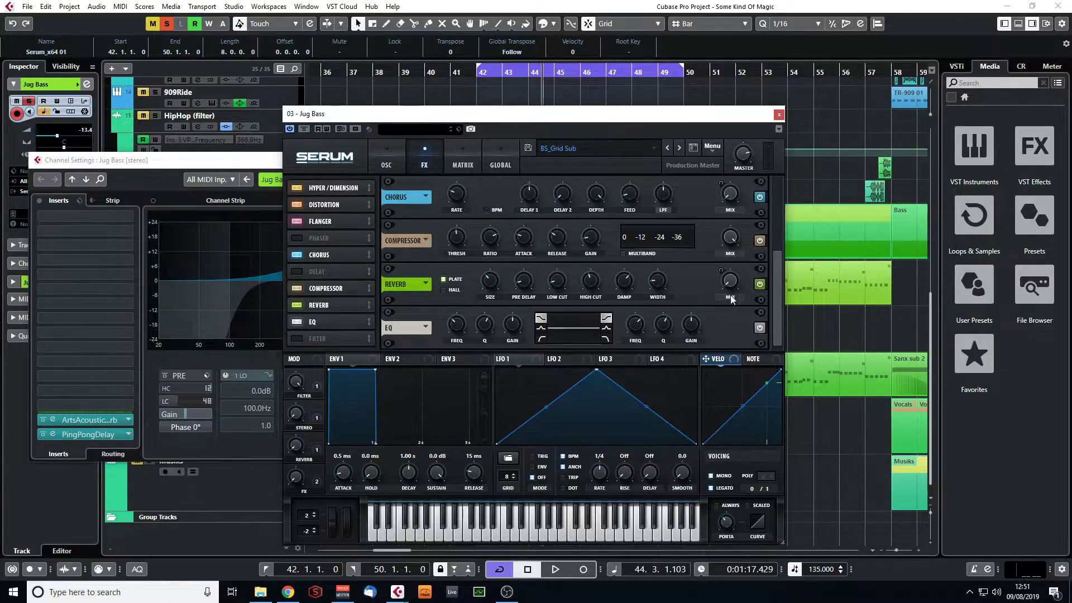
left_click(760, 327)
left_click_drag(778, 278, 779, 189)
left_click(779, 115)
- Move the Jug Bass channel settings into full view, inspect the ArtsAcousticReverb insert, and close the plug-in
left_click_drag(405, 162, 509, 113)
left_click(156, 371)
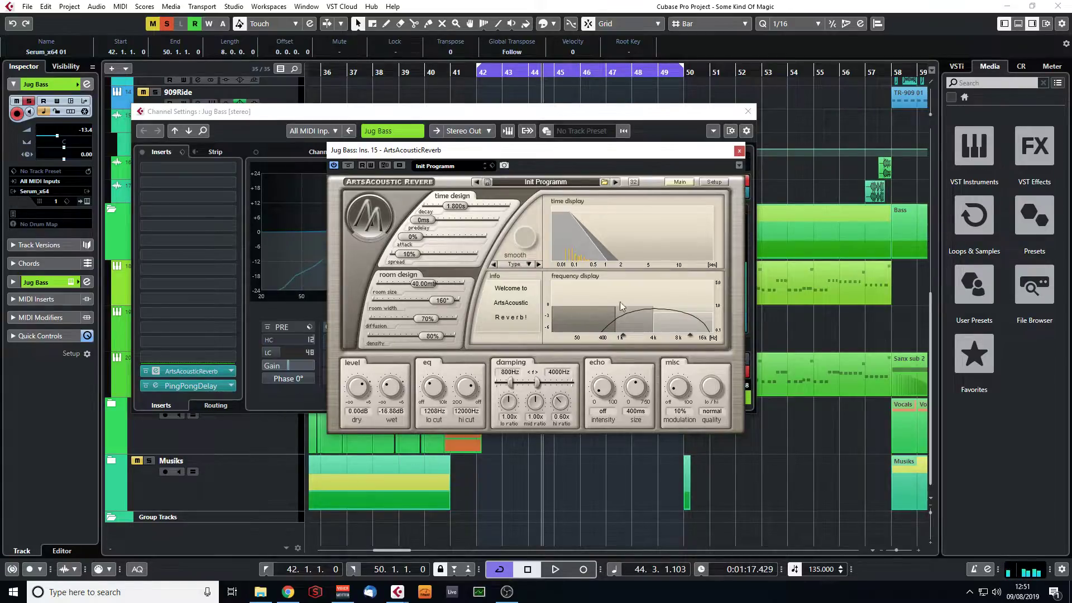
left_click(739, 151)
- Inspect the Jug Bass PingPongDelay insert, and close both the plug-in and the channel settings
double_click(229, 387)
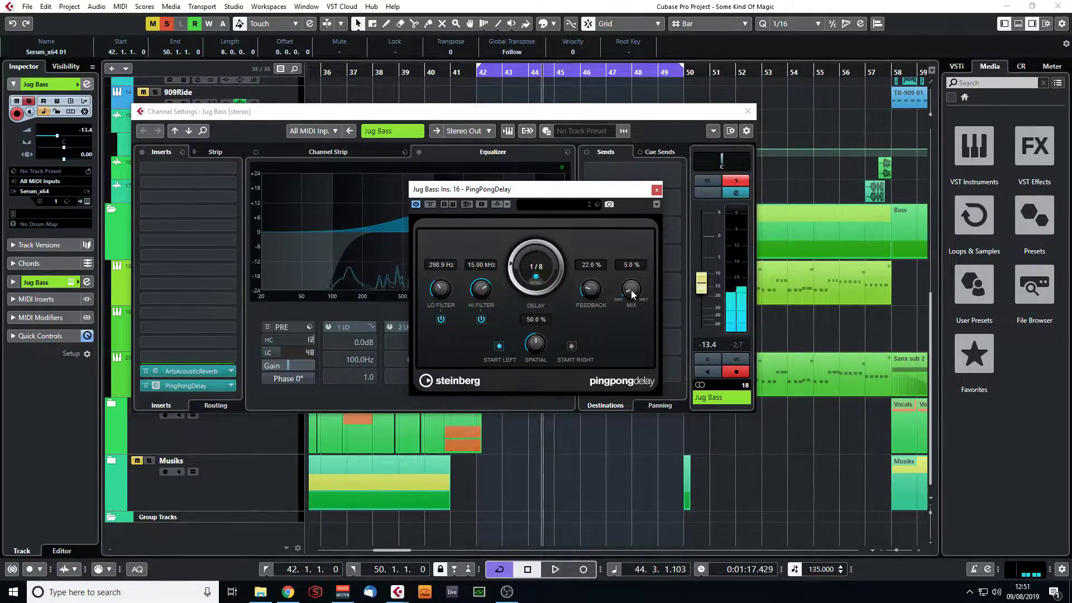
left_click(657, 190)
left_click(748, 111)
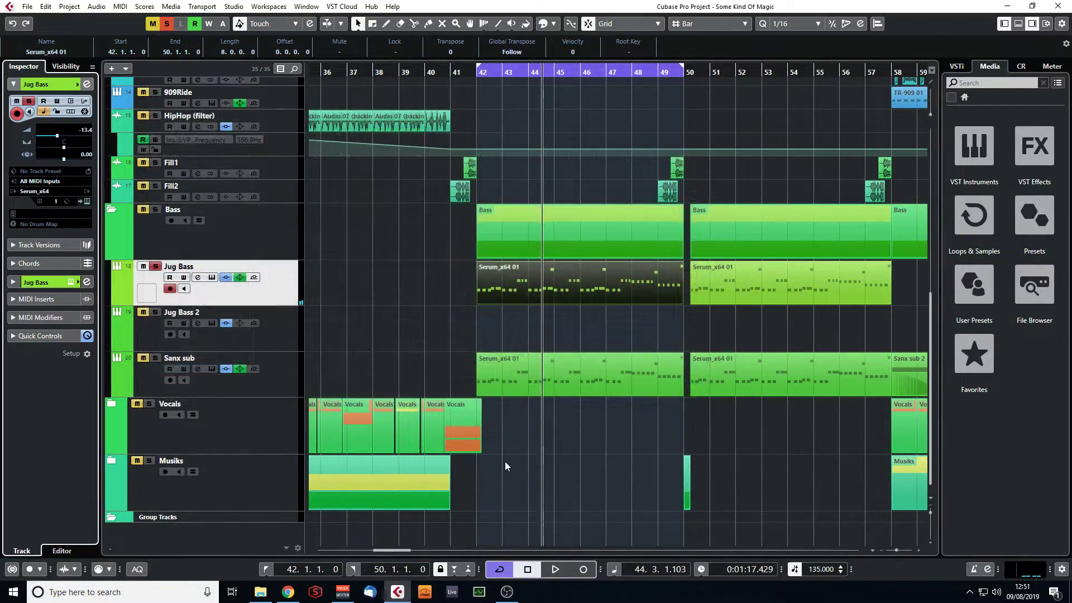
- Solo the Sanx sub together with the Jug Bass, play both from bar 42, and enlarge the timeline around their parts
left_click(155, 359)
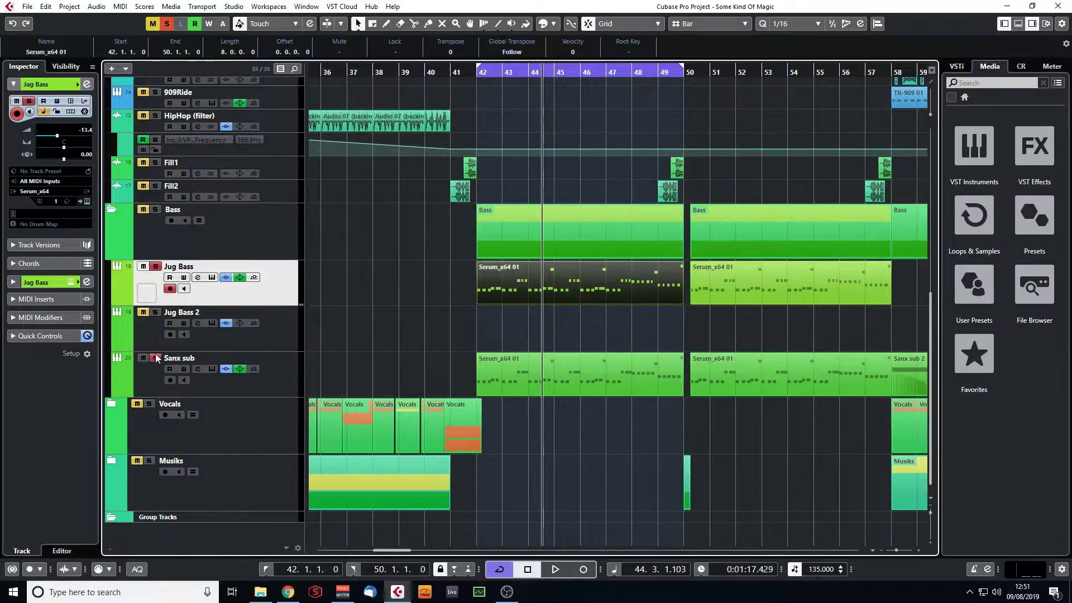
left_click(477, 73)
key("space")
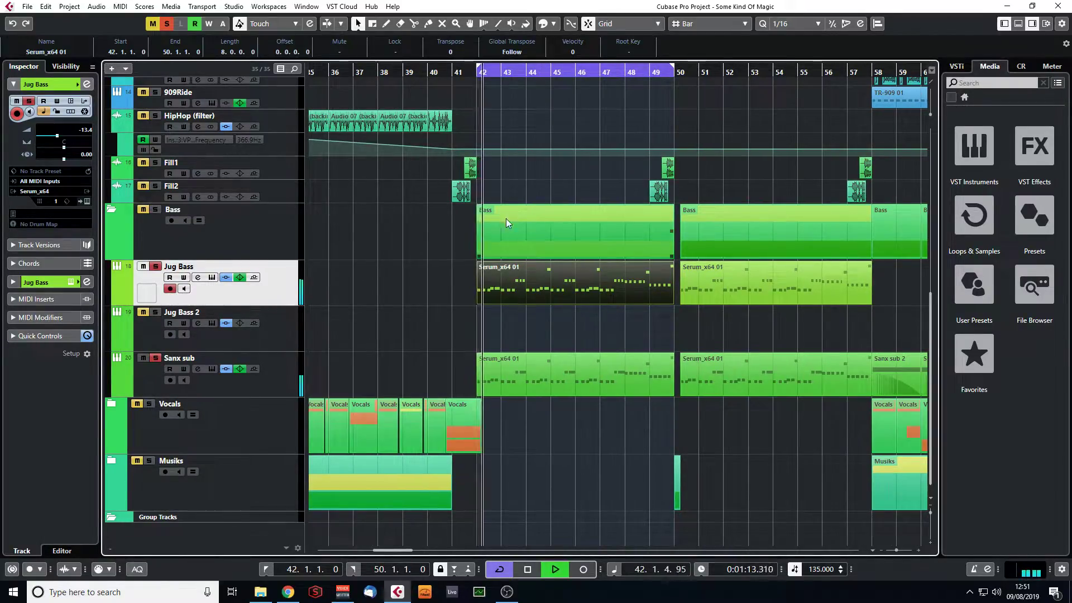
left_click_drag(899, 548, 901, 548)
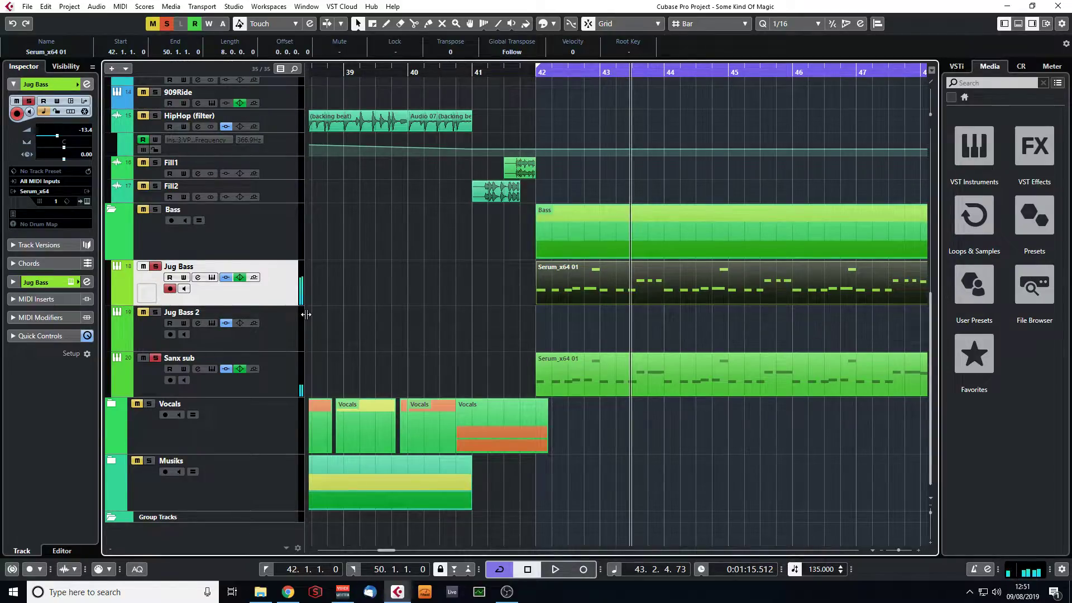
- Review the oscillator and filter settings of the Jug Bass Serum patch, and close the plug-in
left_click(212, 277)
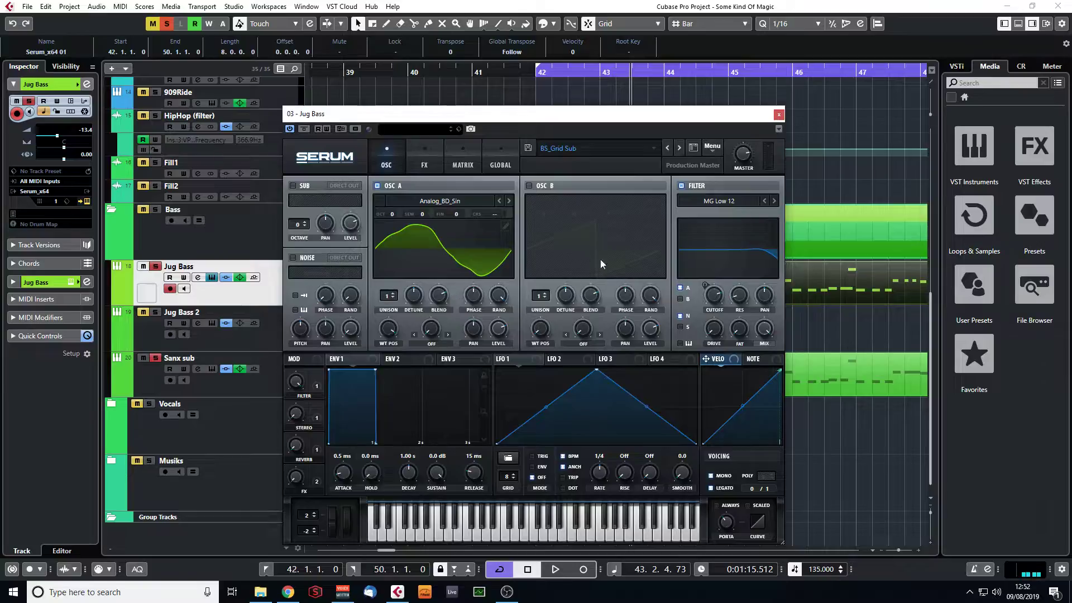
left_click(780, 116)
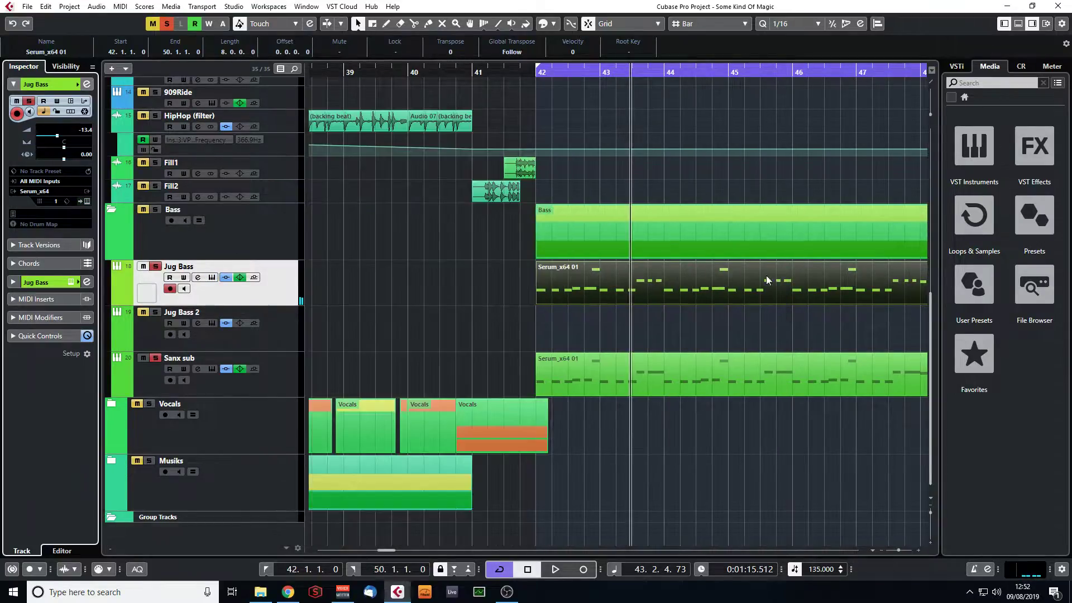
- Set the loop range to bars 58–66 around the Sanx sub 2 parts and clear the solos
left_click(899, 549)
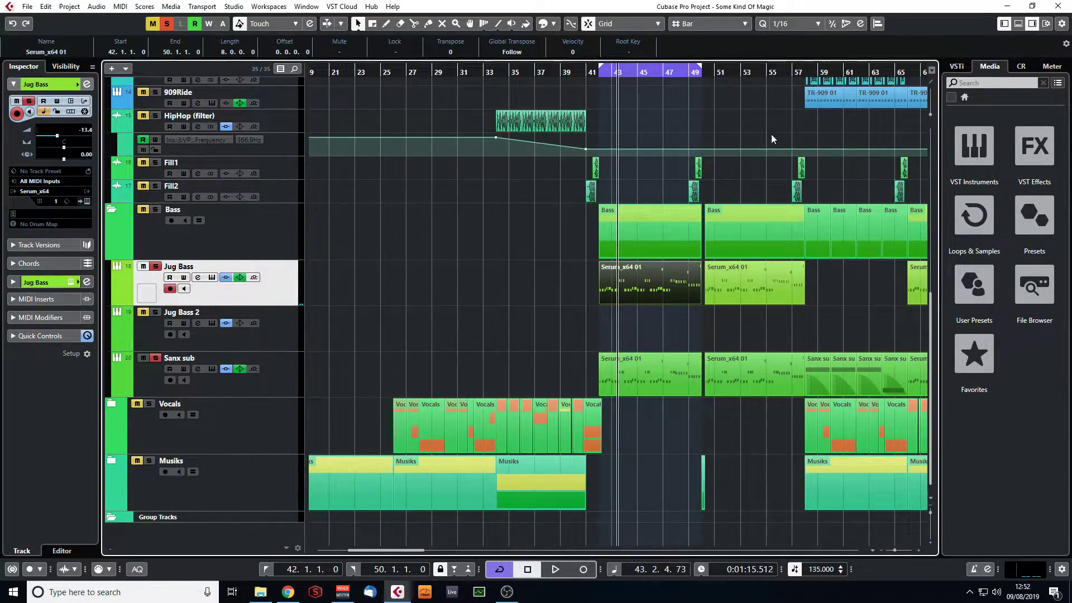
left_click_drag(390, 550, 413, 558)
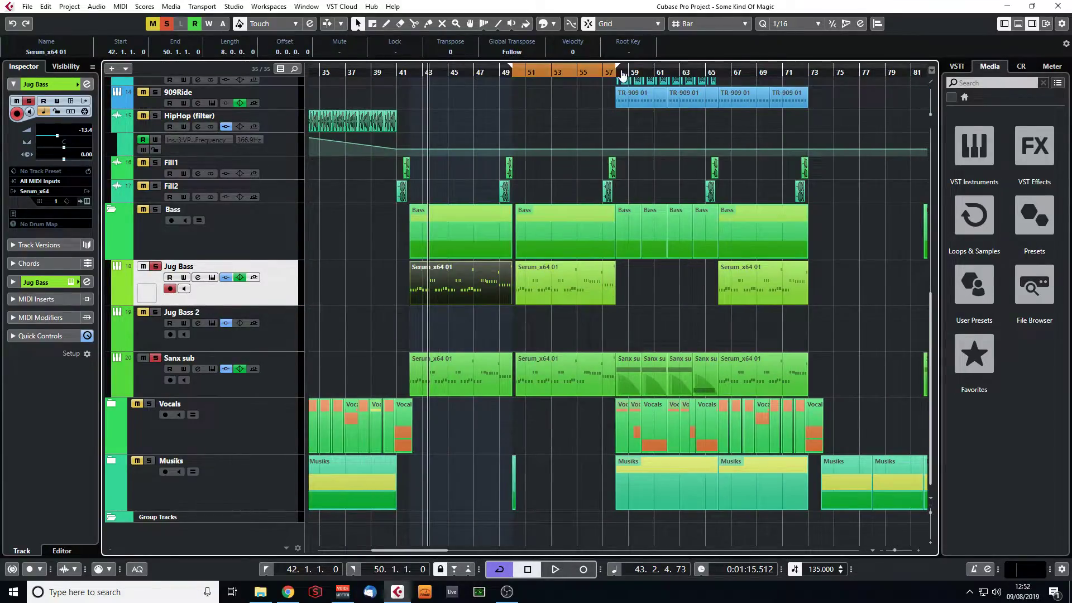
left_click_drag(619, 73, 619, 90)
left_click(836, 75, "alt")
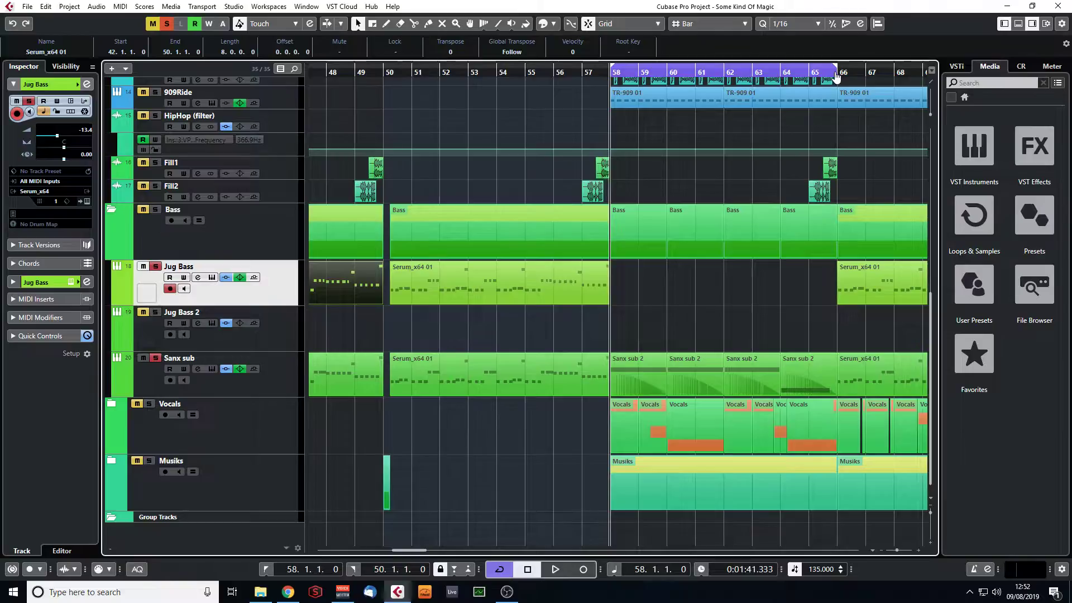
scroll(586, 218, "up", 5)
scroll(413, 349, "down", 5)
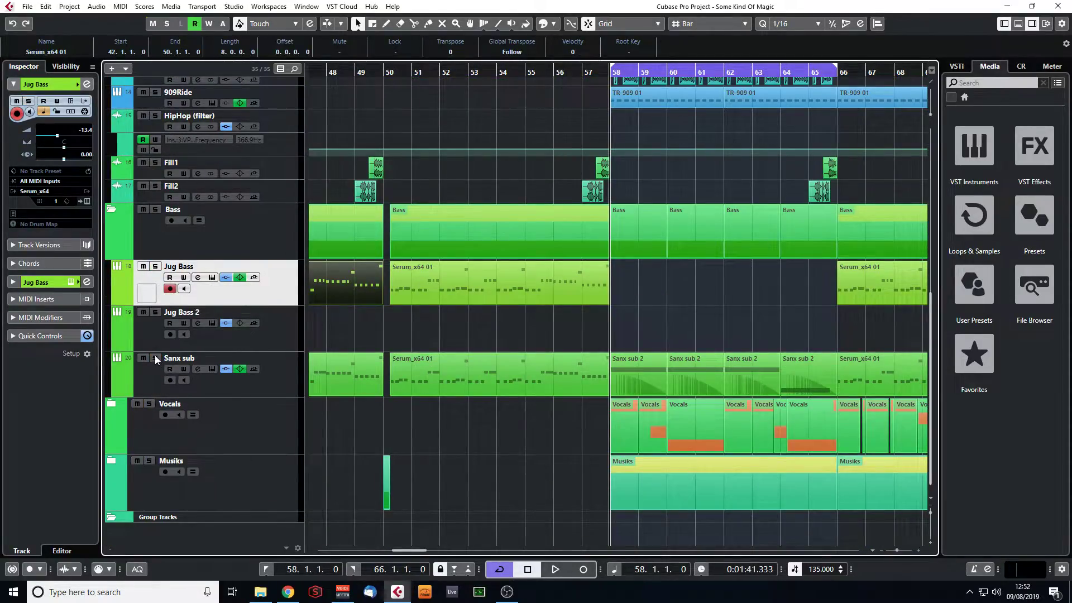
- Examine the pitchbend curve of the Sanx sub 2 part at bar 58 in the editor, and audition the soloed Sanx sub
double_click(639, 383)
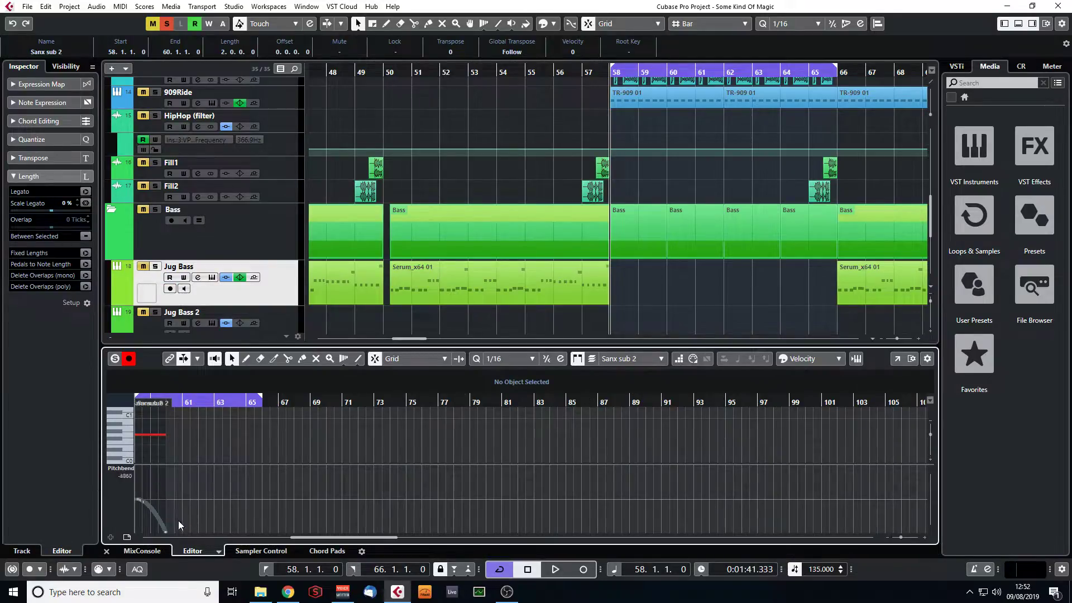
left_click_drag(146, 403, 121, 410)
left_click(106, 551)
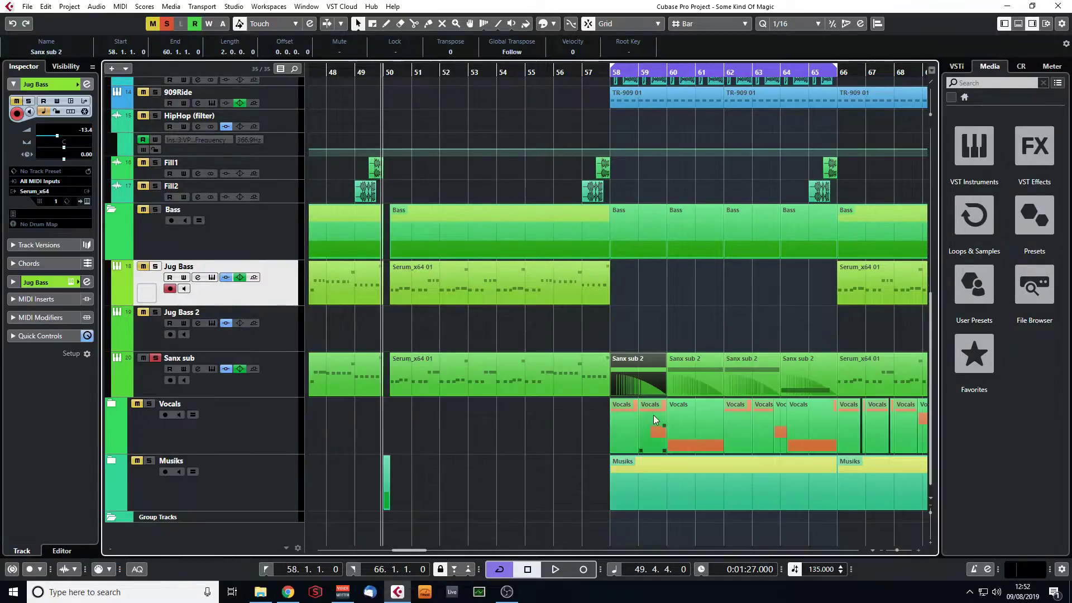
double_click(641, 381)
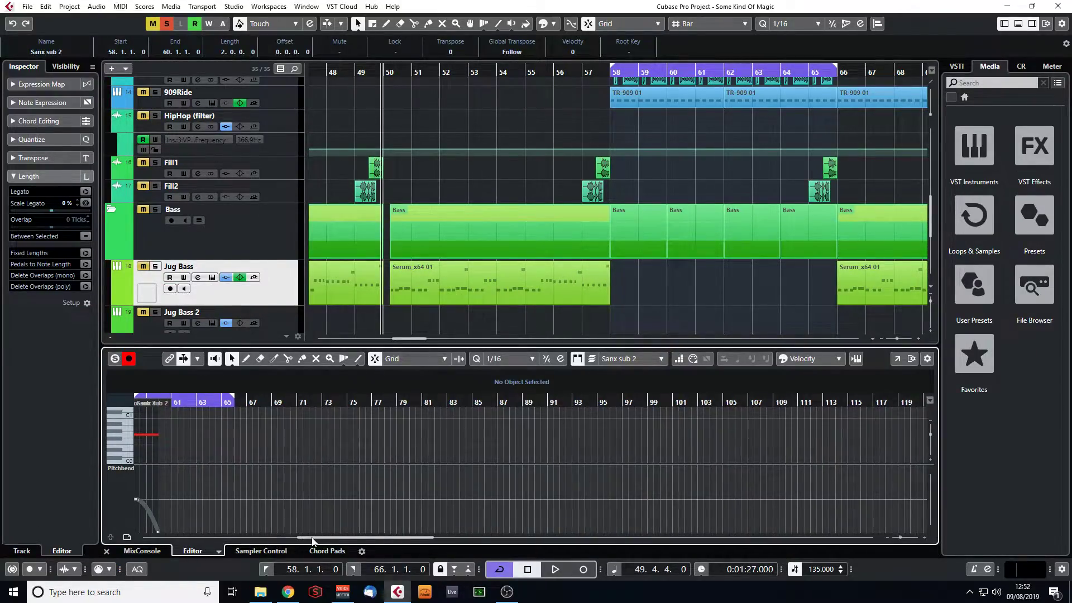
left_click_drag(312, 540, 287, 539)
left_click_drag(352, 404, 319, 507)
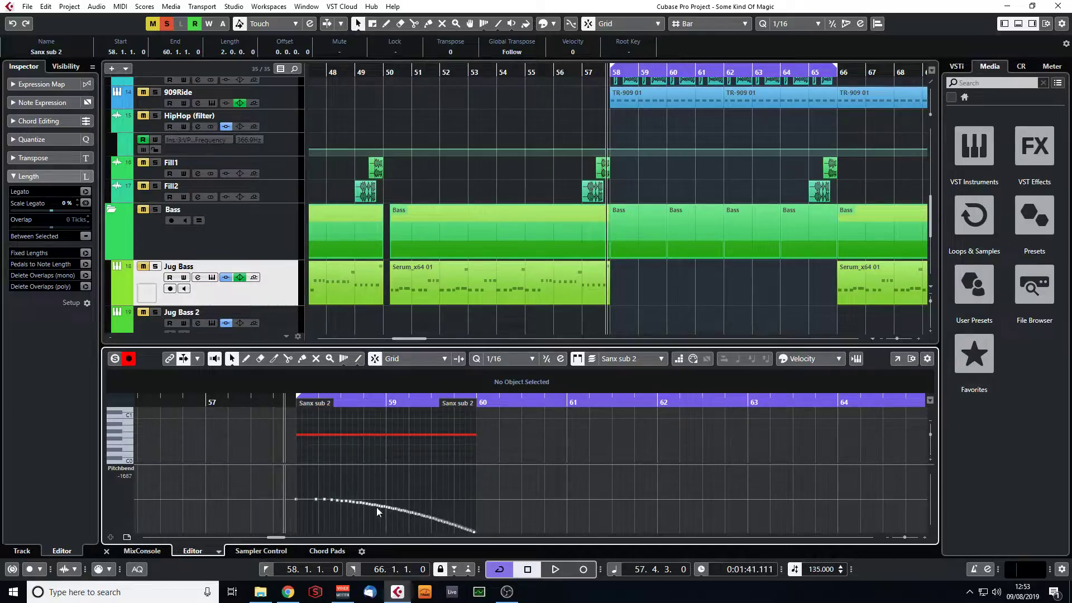
left_click(105, 551)
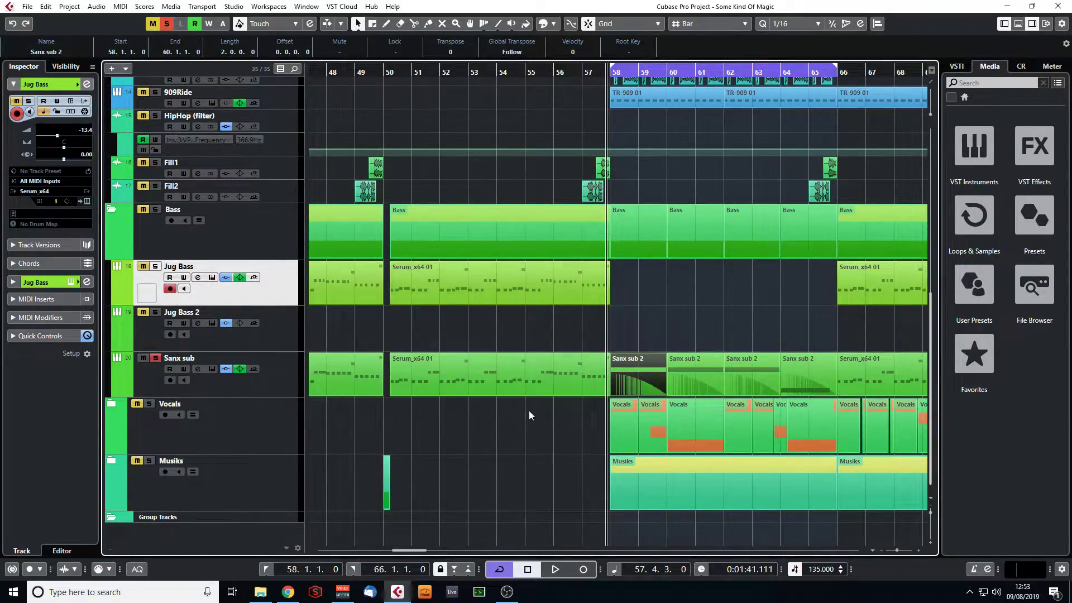
key("space")
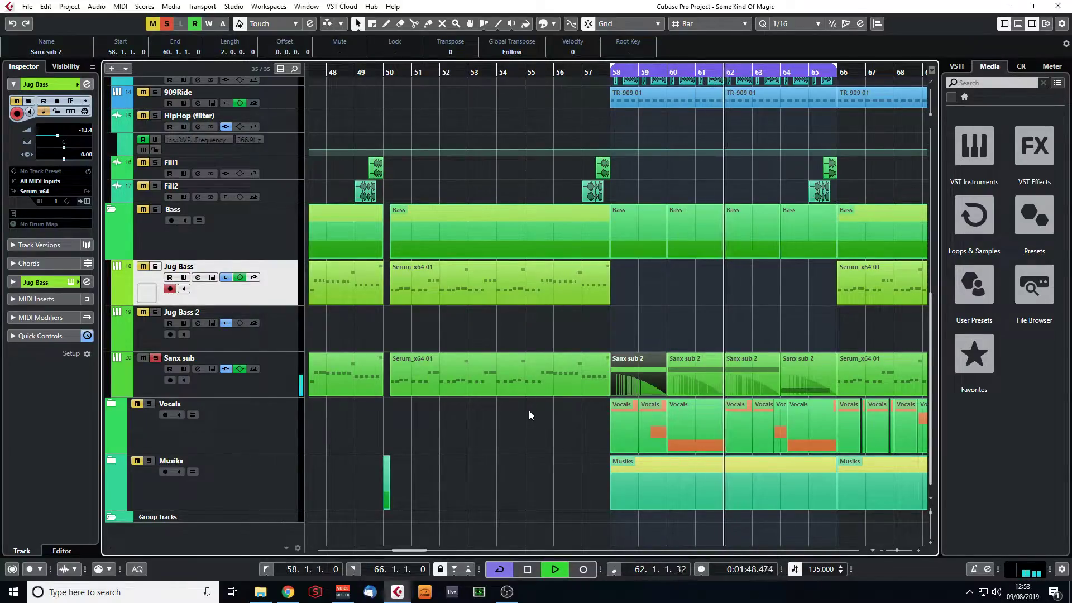
key("space")
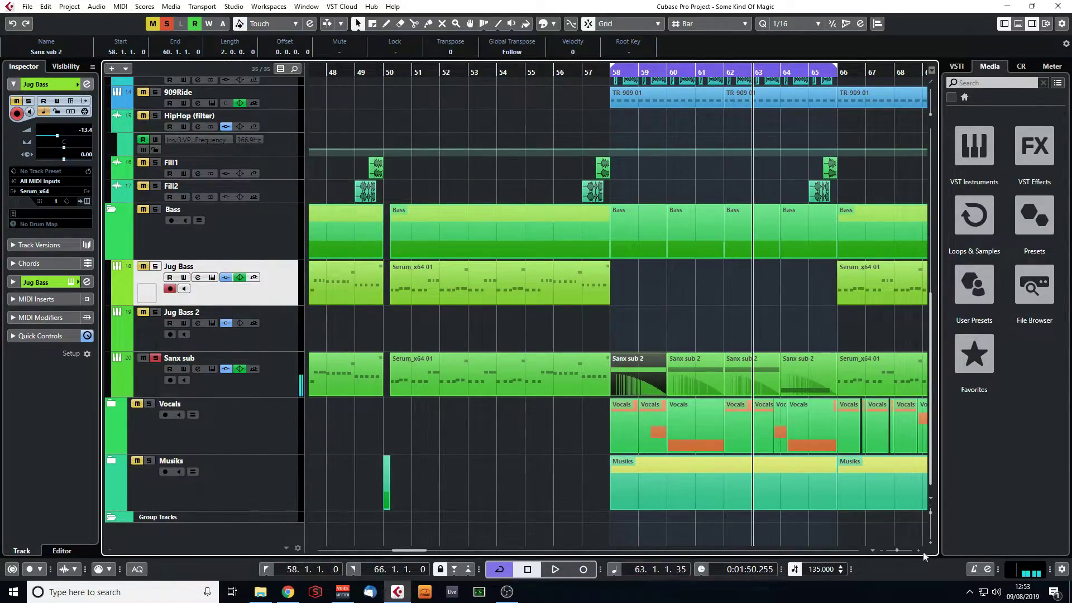
- Set the loop range to bars 100–108 around the Jug Bass 2 part
left_click_drag(897, 552, 893, 551)
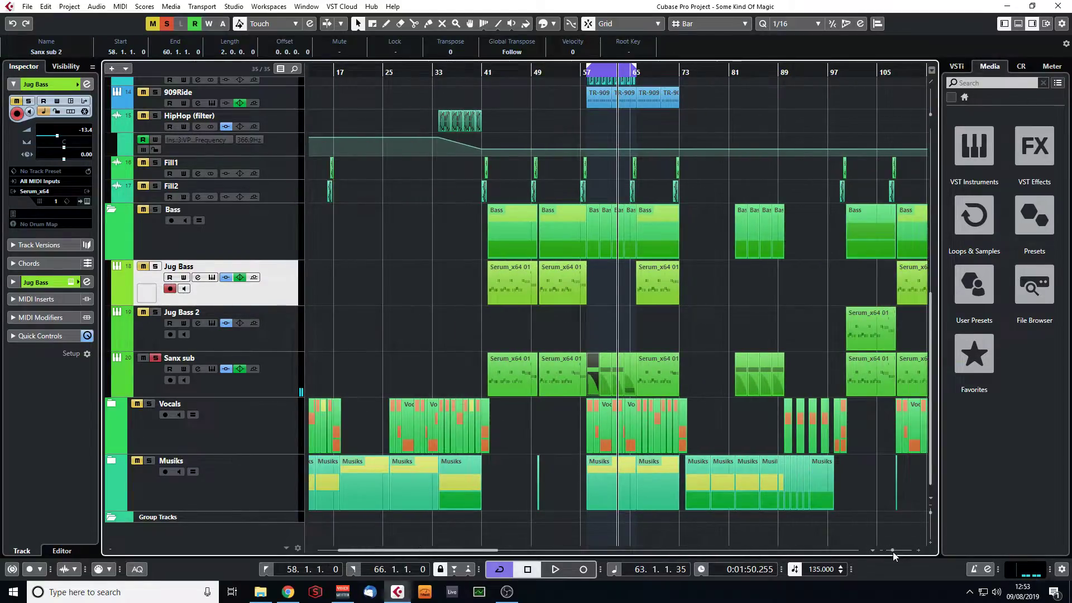
left_click_drag(382, 552, 420, 552)
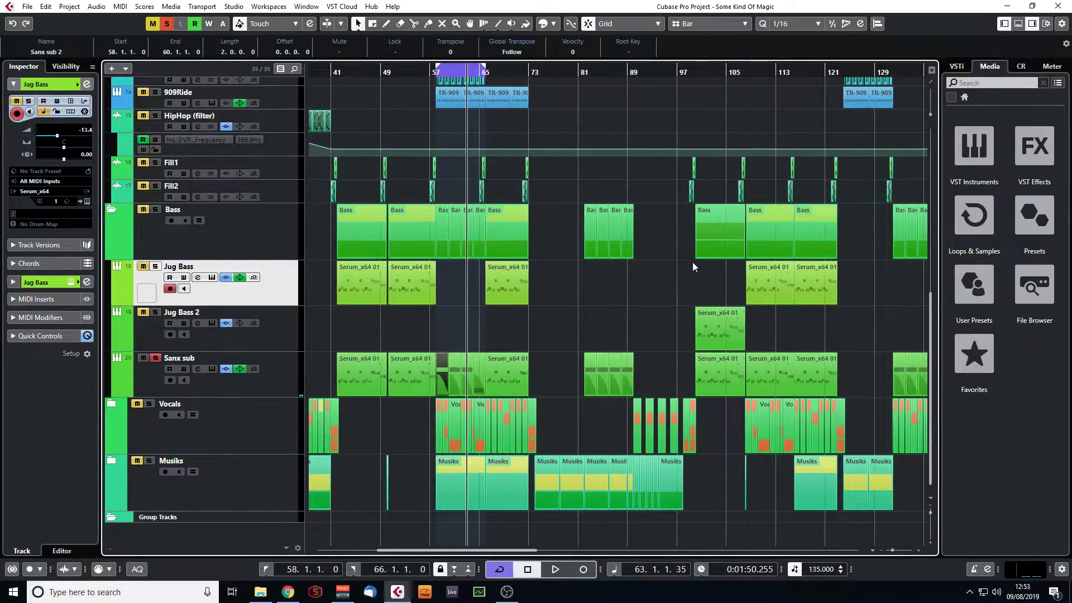
left_click_drag(697, 71, 693, 84)
left_click(694, 78, "ctrl")
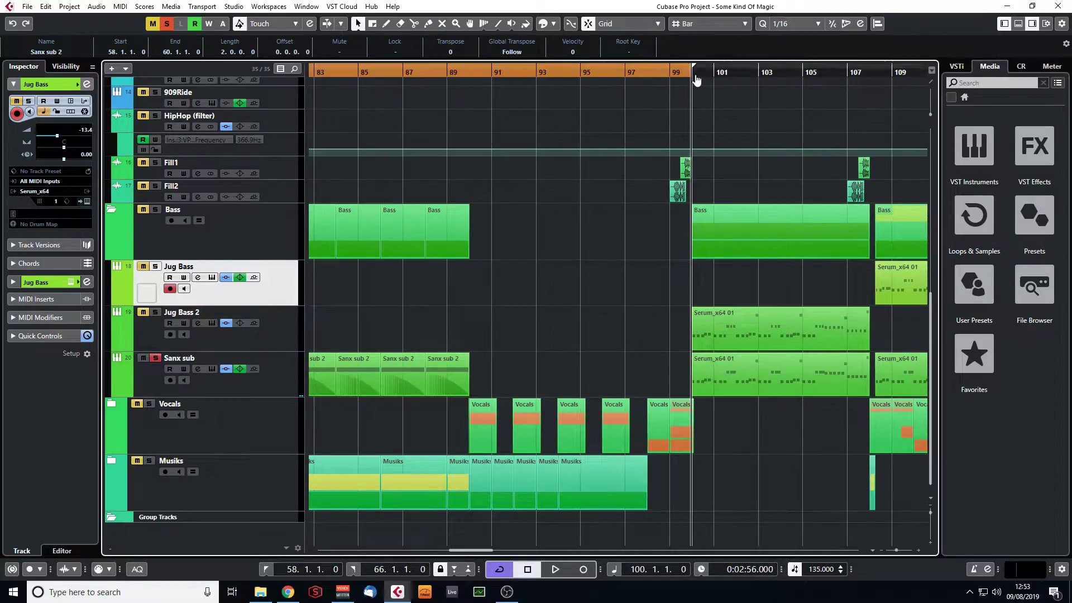
left_click(870, 78, "alt")
- Solo only the Jug Bass 2 track and play it from bar 100
left_click(155, 266)
left_click(155, 312)
left_click(155, 358)
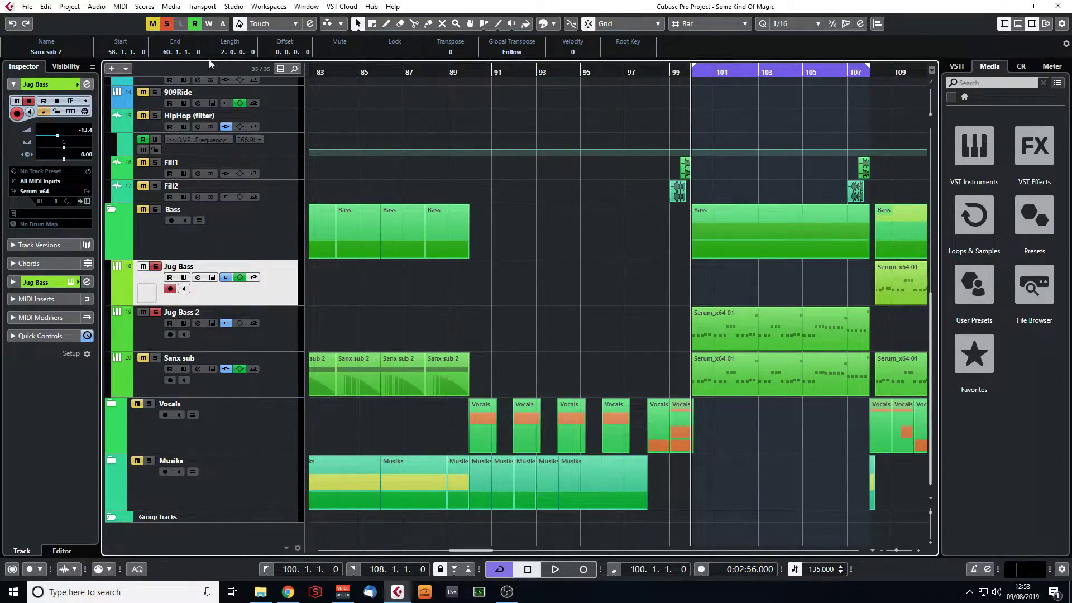
left_click(156, 266)
key("space")
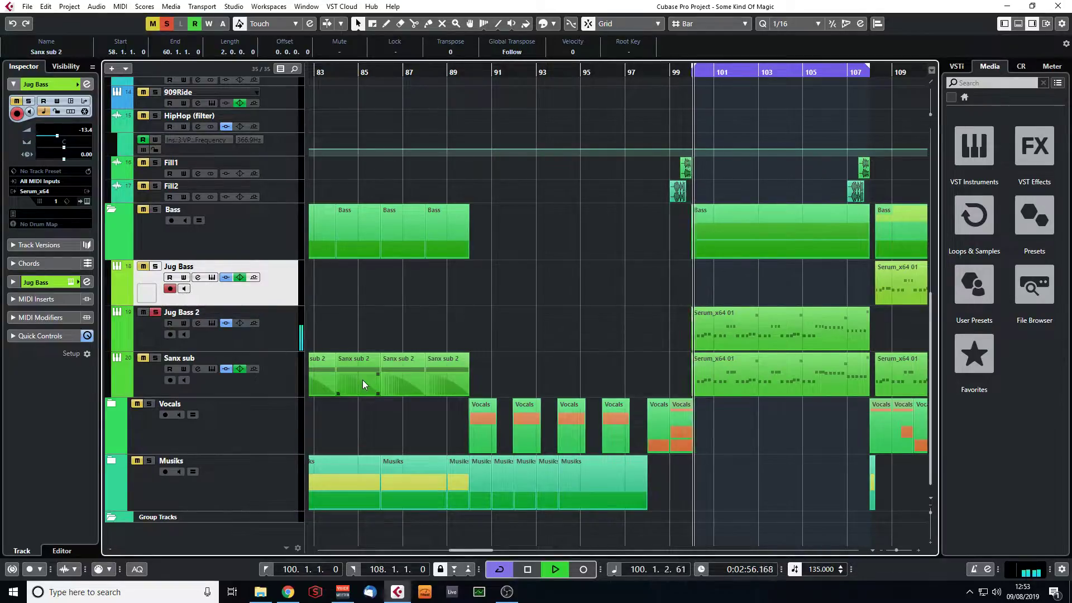
left_click(285, 334)
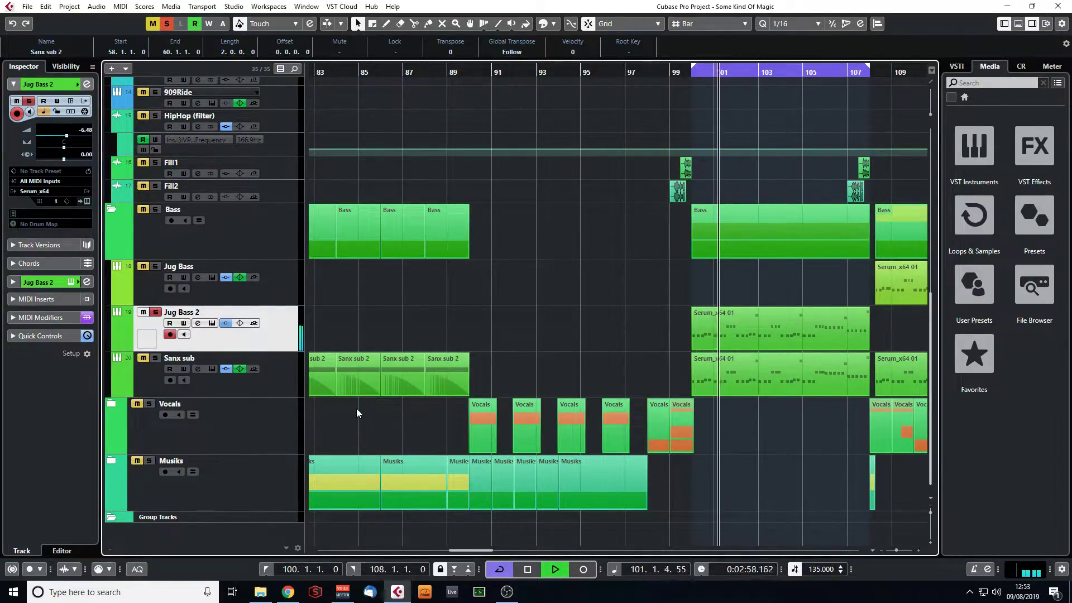
key("space")
- Open the Jug Bass 2 Serum patch, check the filter cutoff's modulators, and compare the sound with the filter off and on
left_click(87, 201)
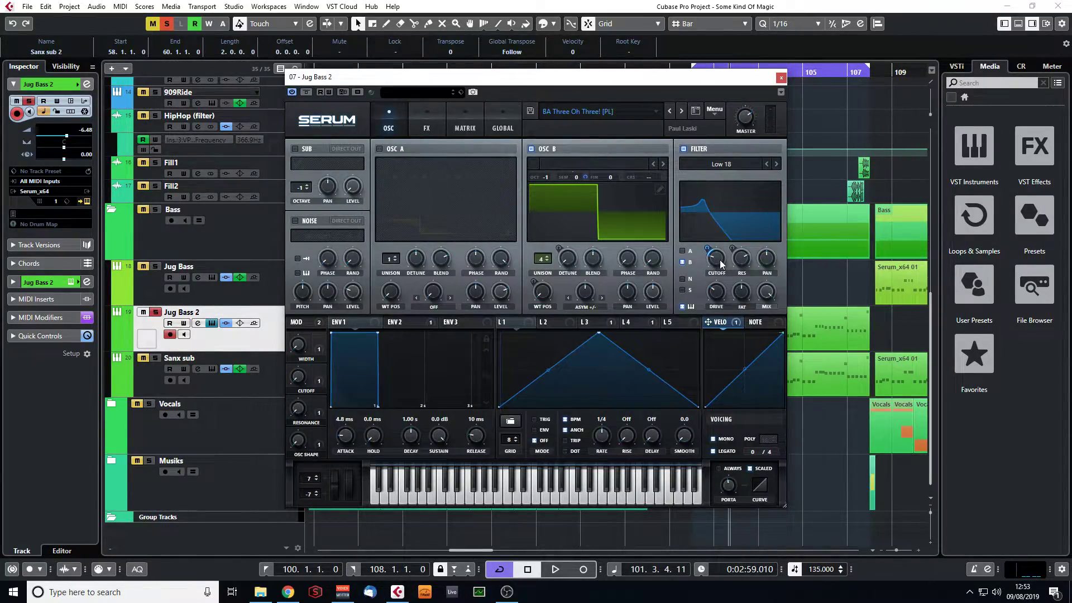
mouse_move(715, 258)
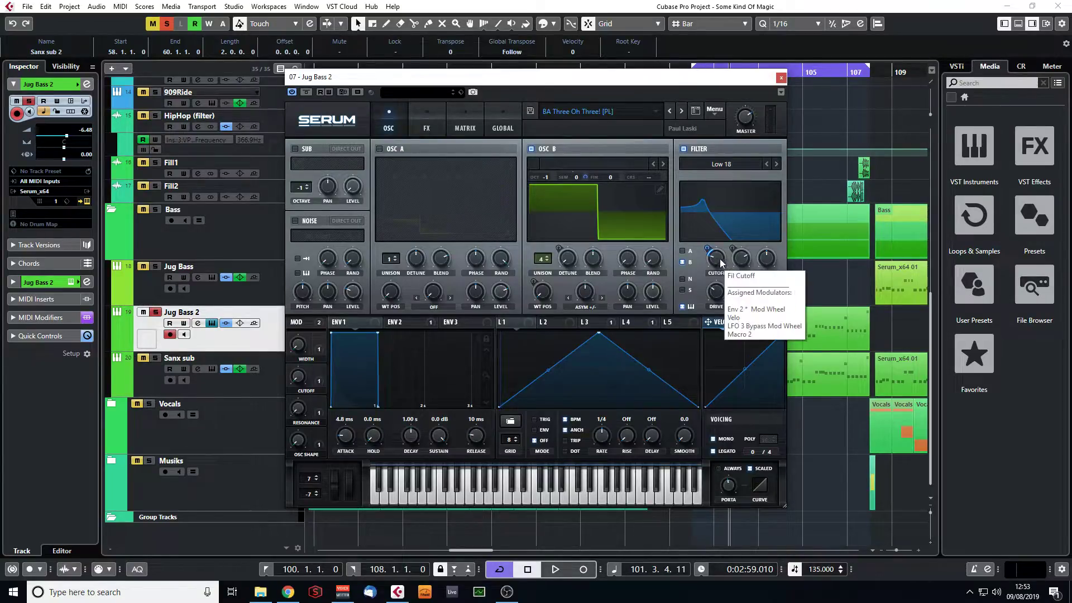
left_click(683, 149)
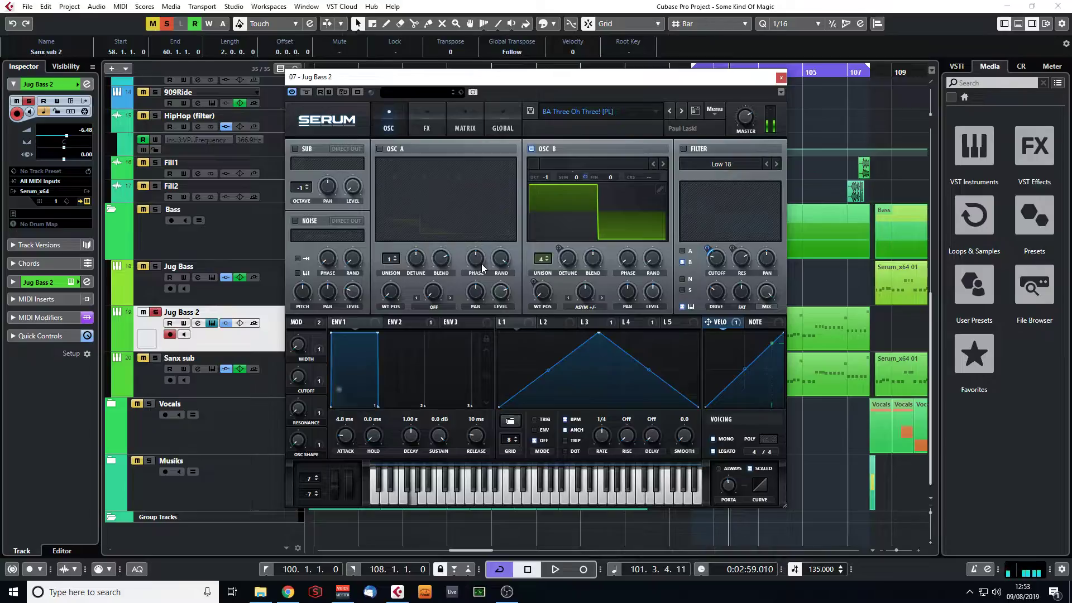
left_click(427, 120)
left_click(401, 126)
left_click(684, 149)
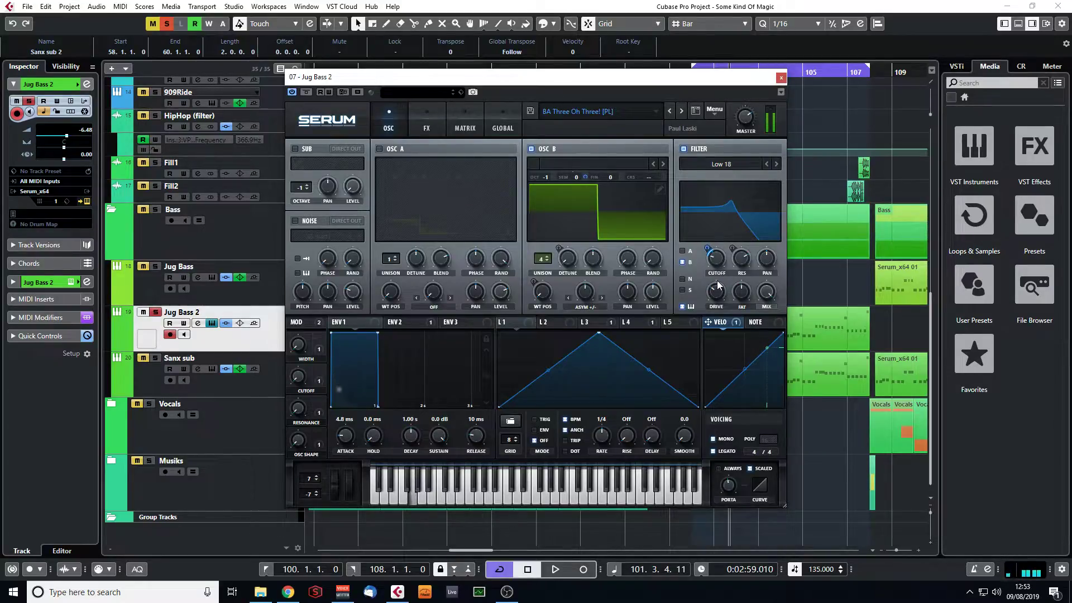
- Show Env 2 in the Jug Bass 2 Serum patch, raise the filter resonance, and close the plug-in
left_click(409, 322)
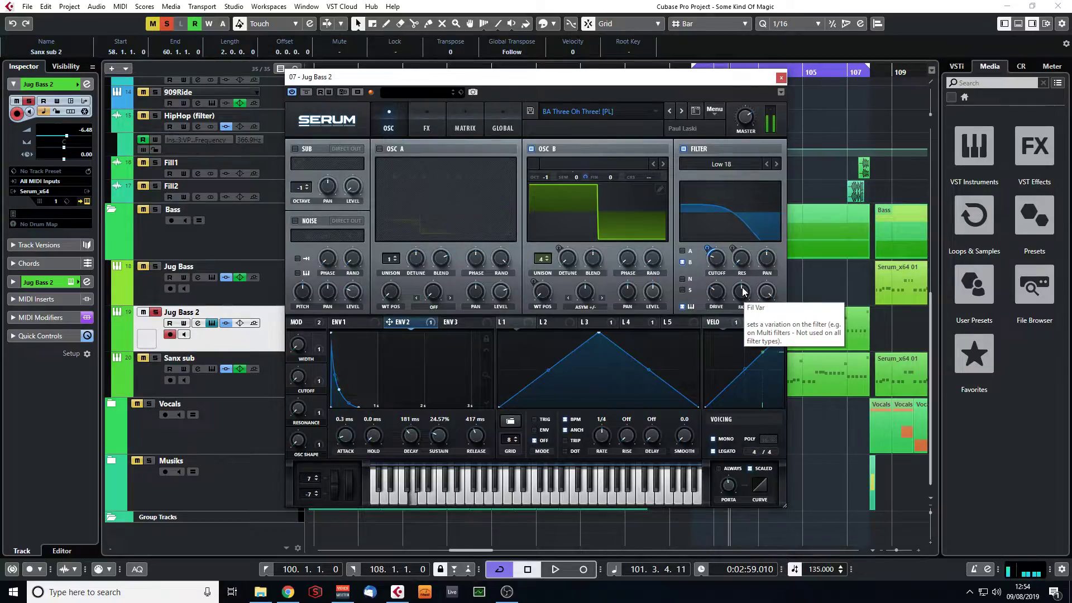
left_click_drag(742, 256, 743, 215)
left_click_drag(742, 176, 742, 169)
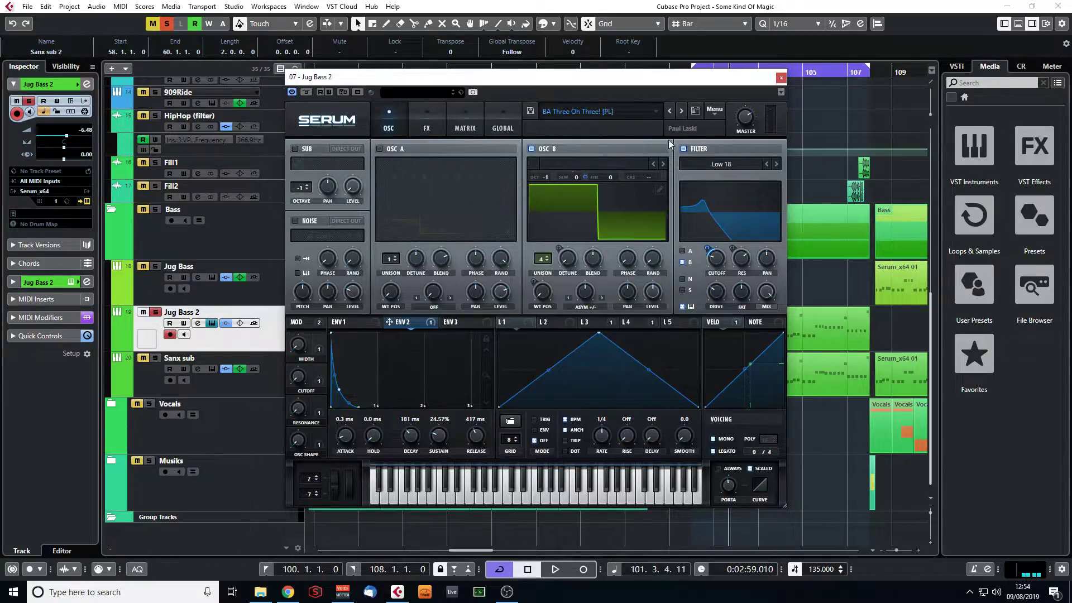
left_click(782, 78)
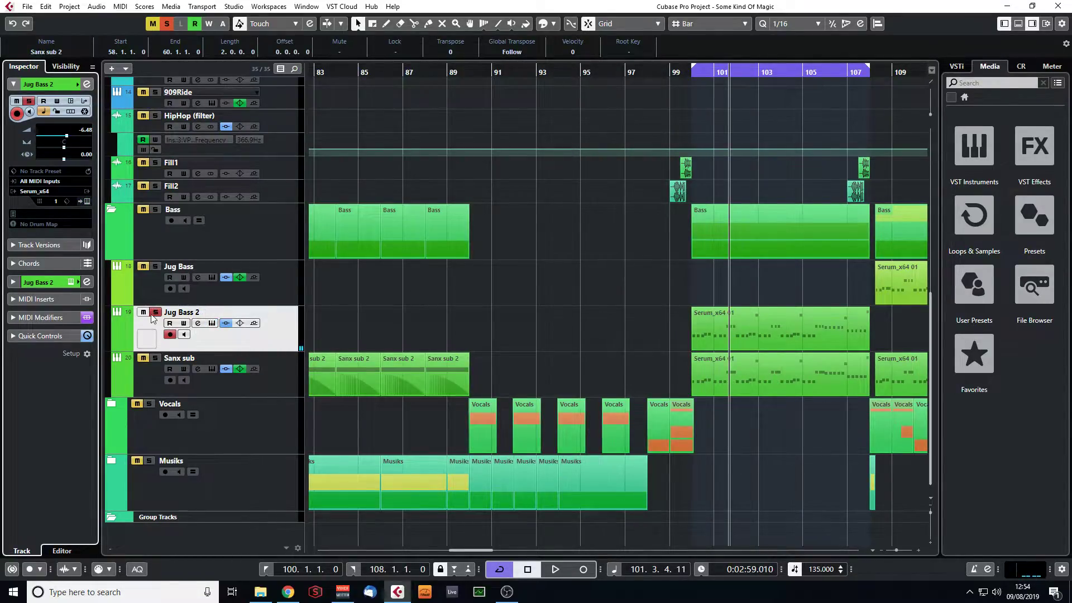
- Clear all solos, move the playback position to bar 99, and extend the loop range's end to bar 117
key("Up")
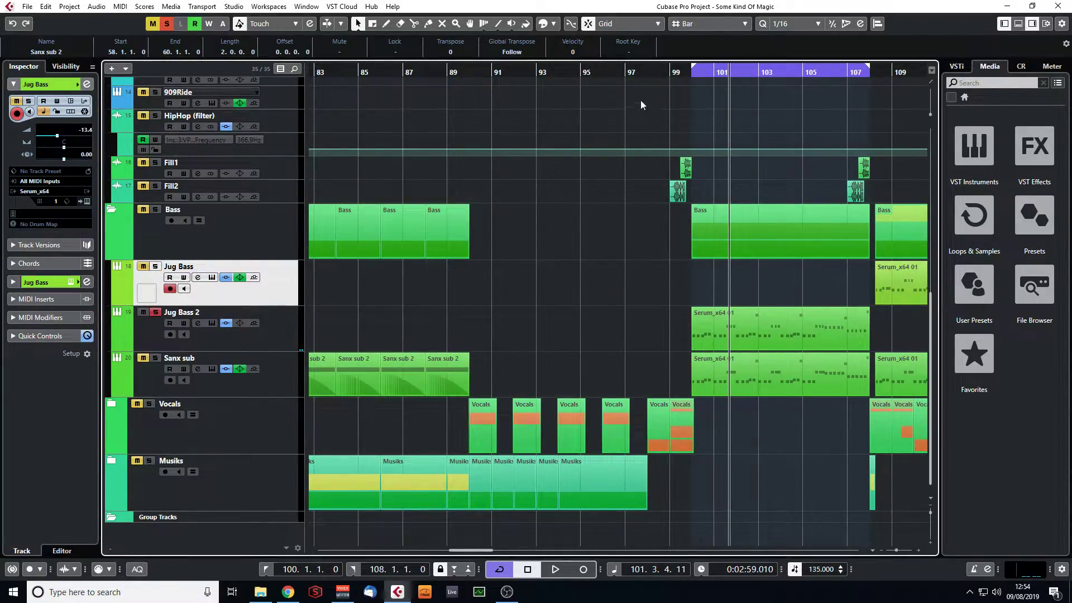
left_click_drag(659, 70, 228, 66)
left_click(166, 25)
left_click_drag(841, 67, 915, 76)
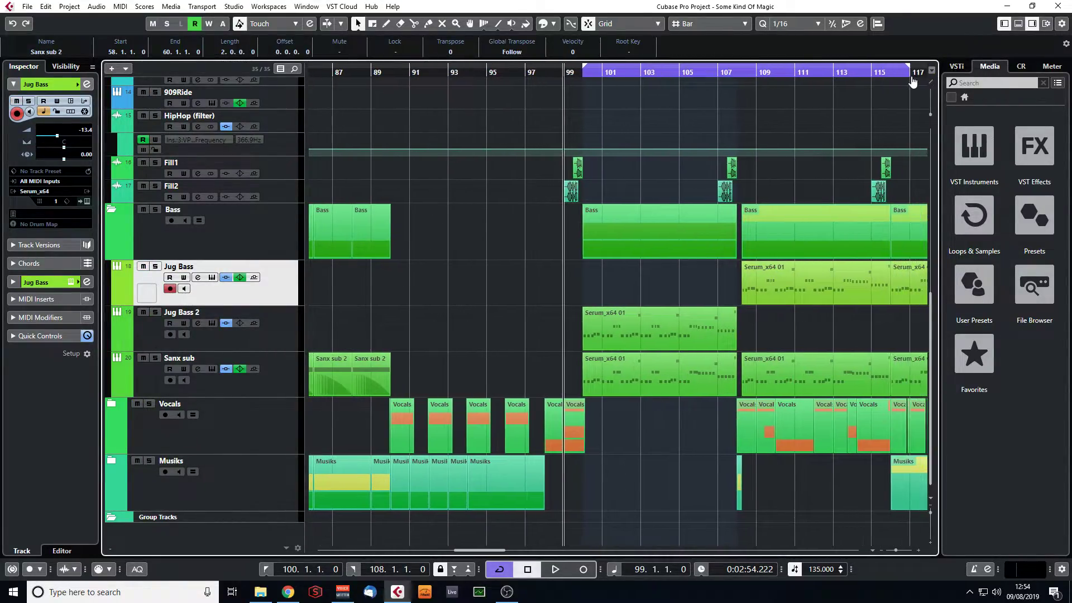
- Play the full mix from bar 99 through the Jug Bass 2 part into the following Jug Bass part, and stop playback
key("space")
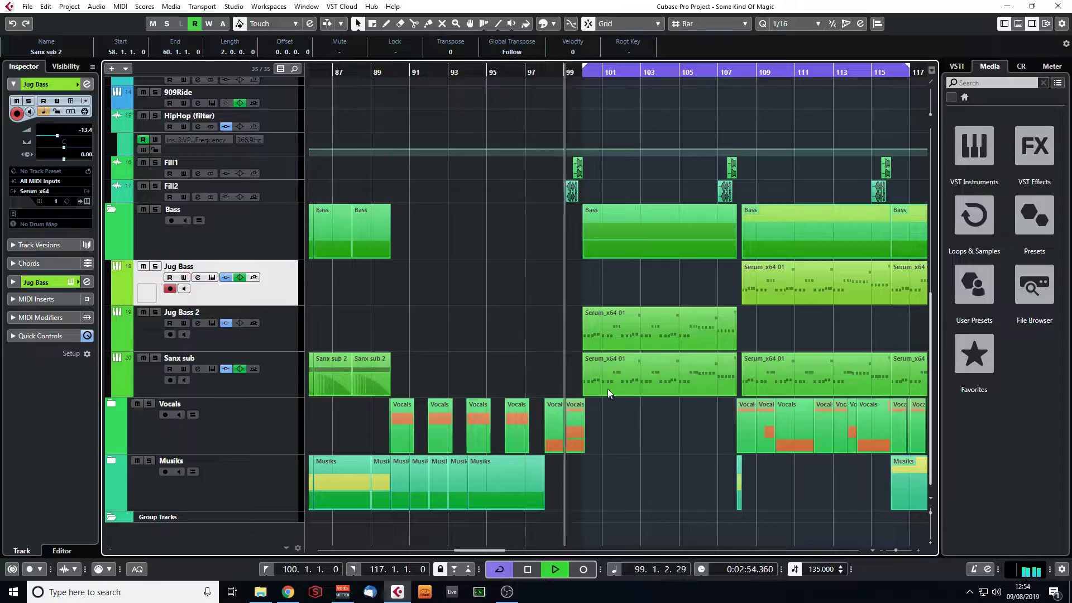
left_click(621, 448)
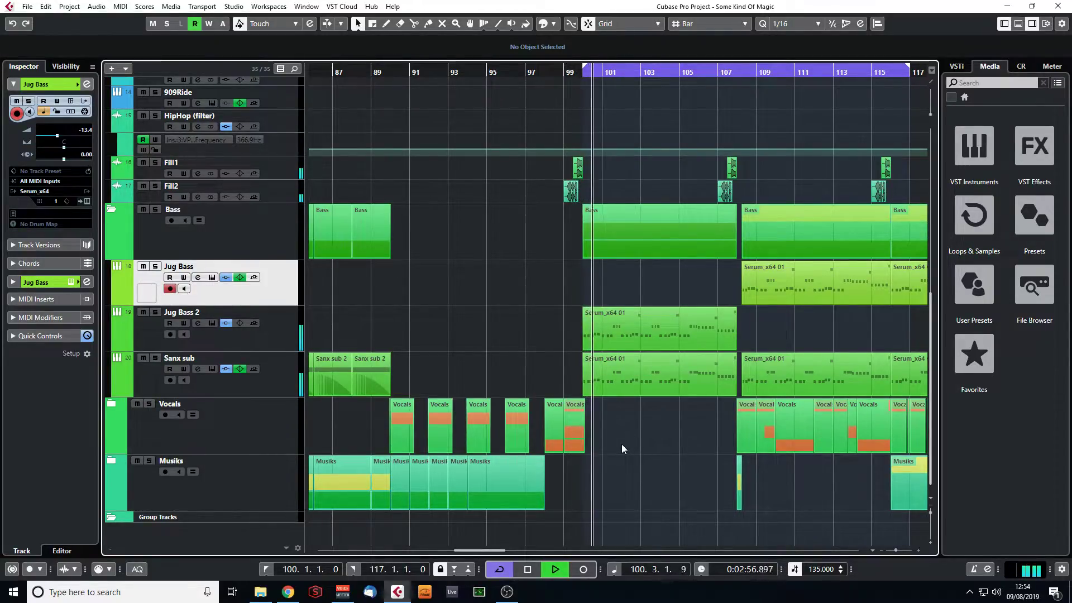
left_click_drag(492, 554, 498, 516)
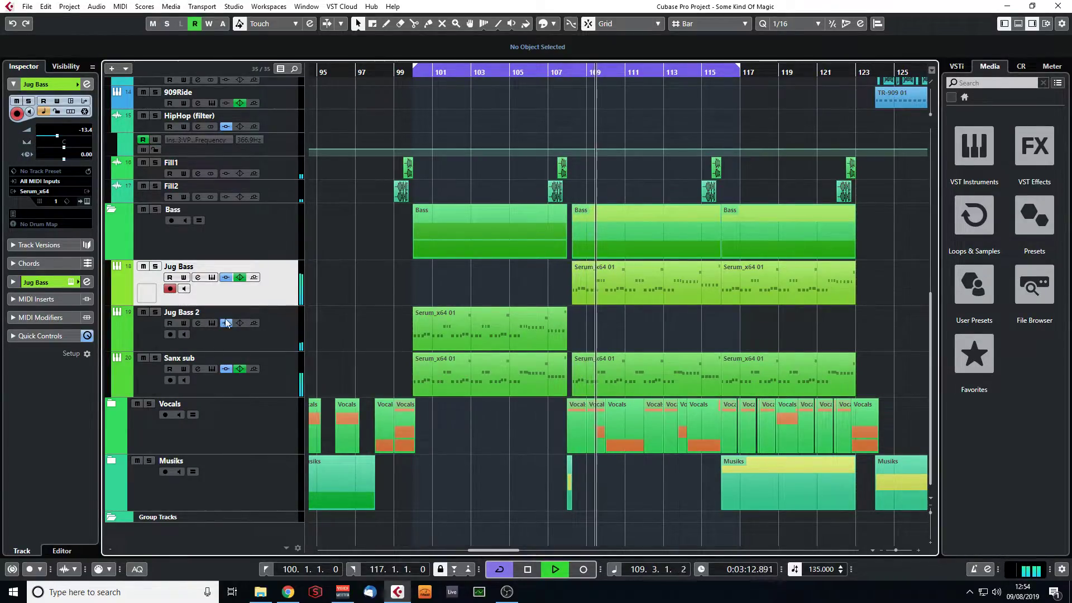
key("space")
- Move the playback position to bar 42 and collapse the Drums and Bass folders in the track list
left_click_drag(896, 550, 889, 551)
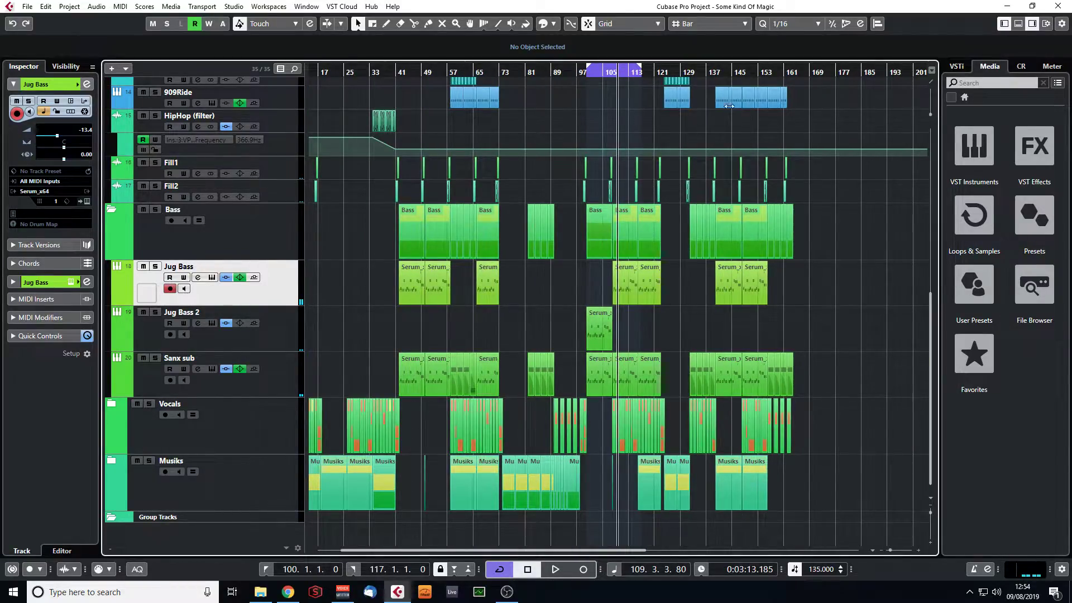
left_click_drag(718, 71, 478, 128)
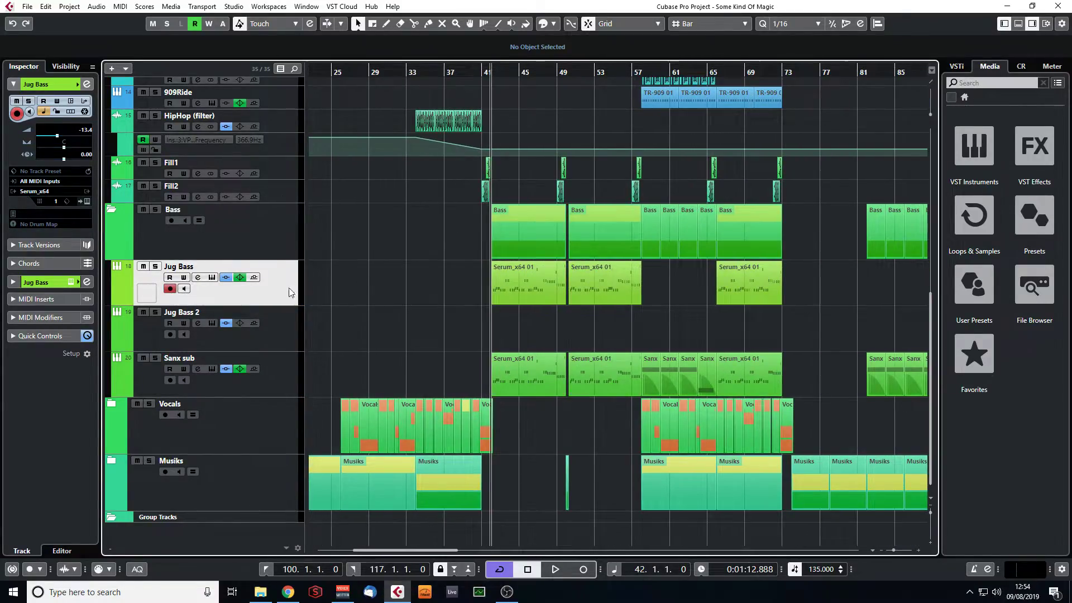
scroll(289, 283, "up", 10)
left_click(109, 149)
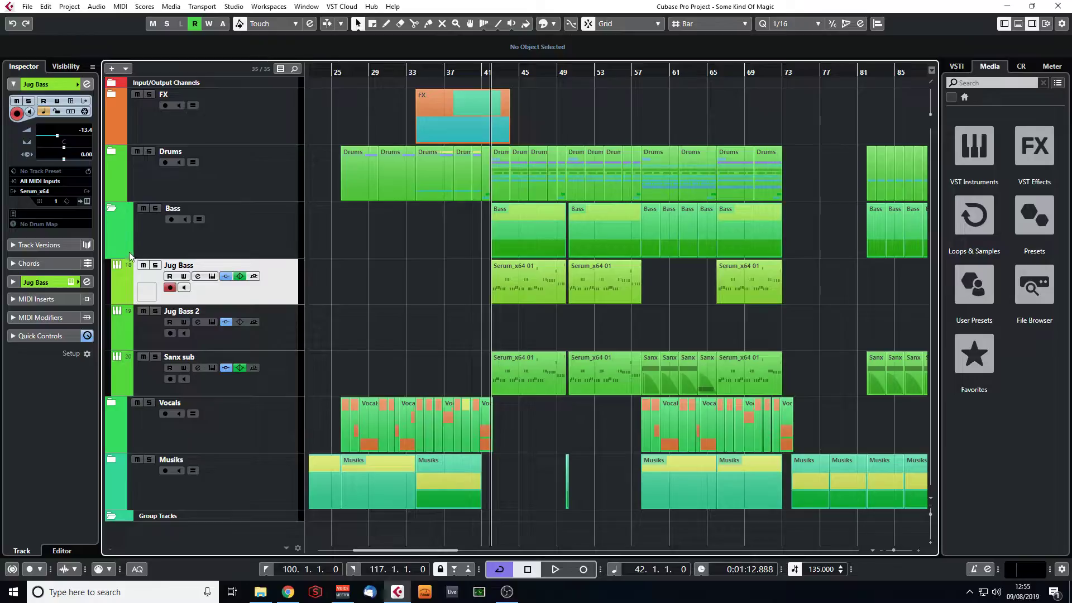
left_click(111, 205)
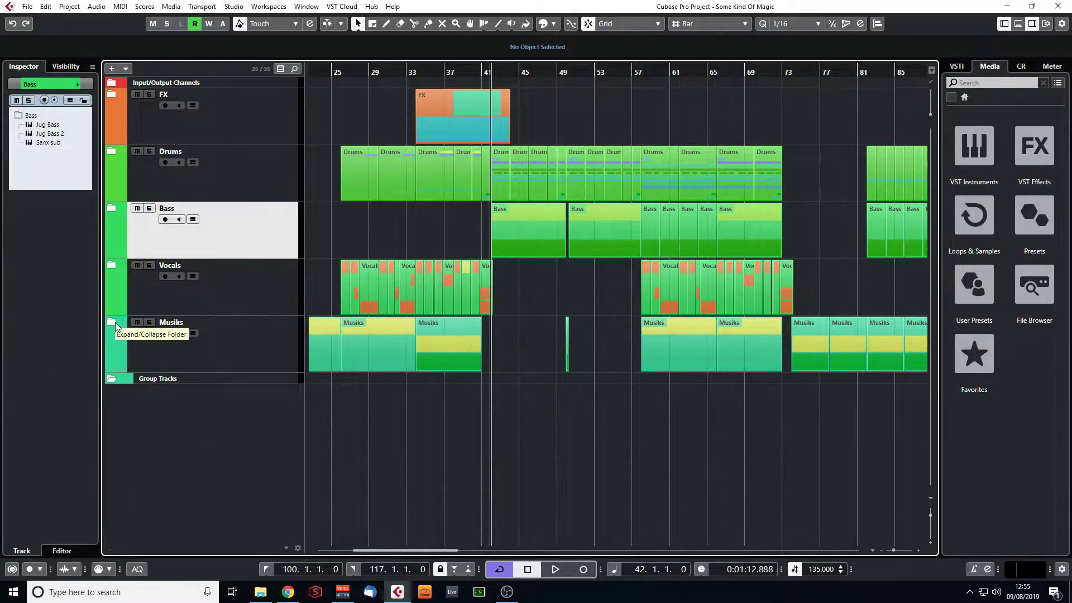
- Expand the Vocals folder, move the playback position to bar 26, enlarge the track heights, and solo the Vocals folder
left_click(110, 265)
left_click_drag(342, 70, 342, 106)
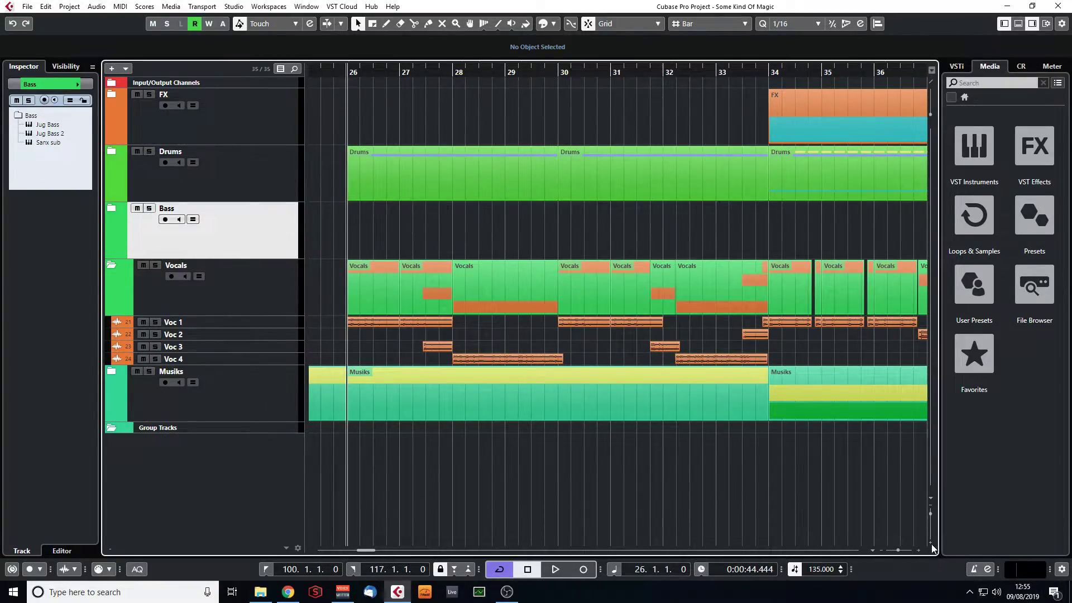
left_click(932, 545)
left_click(932, 544)
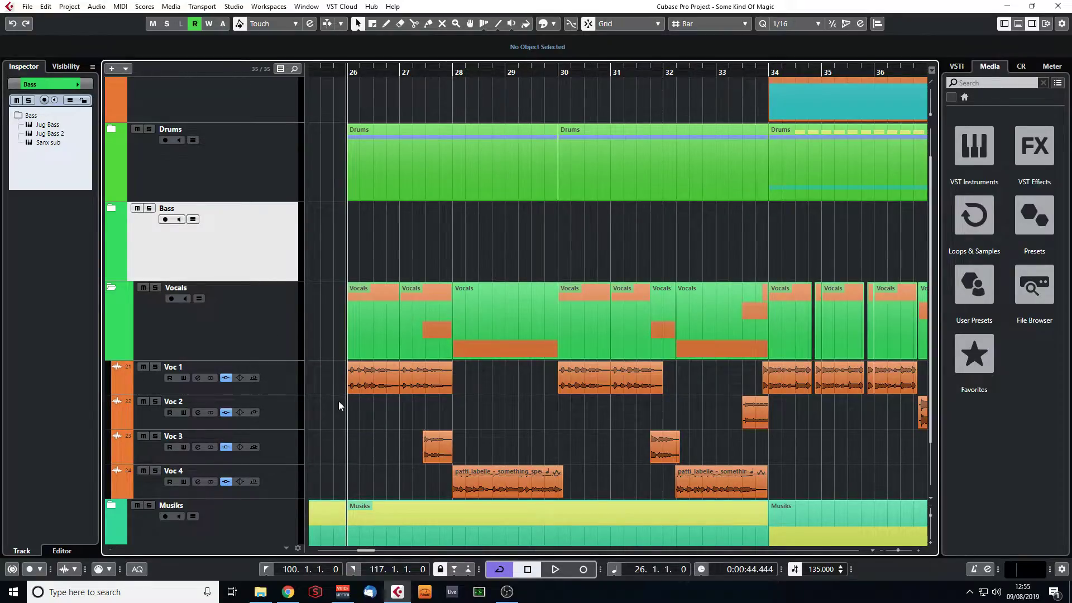
left_click(155, 287)
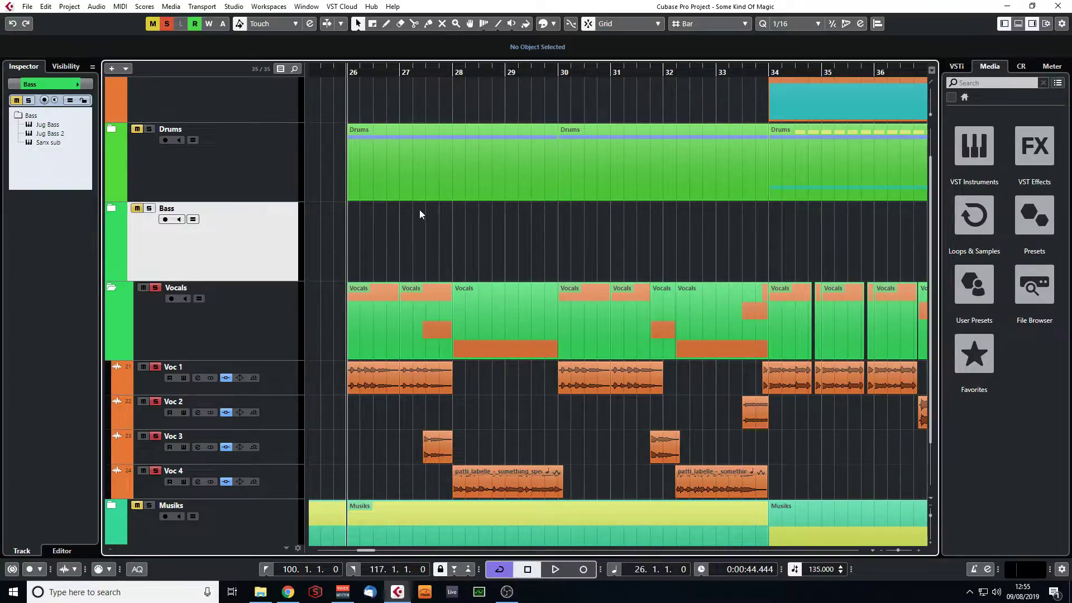
- Play the soloed vocals from the beginning of the song and stop playback in bar 5
left_click_drag(455, 72, 432, 42)
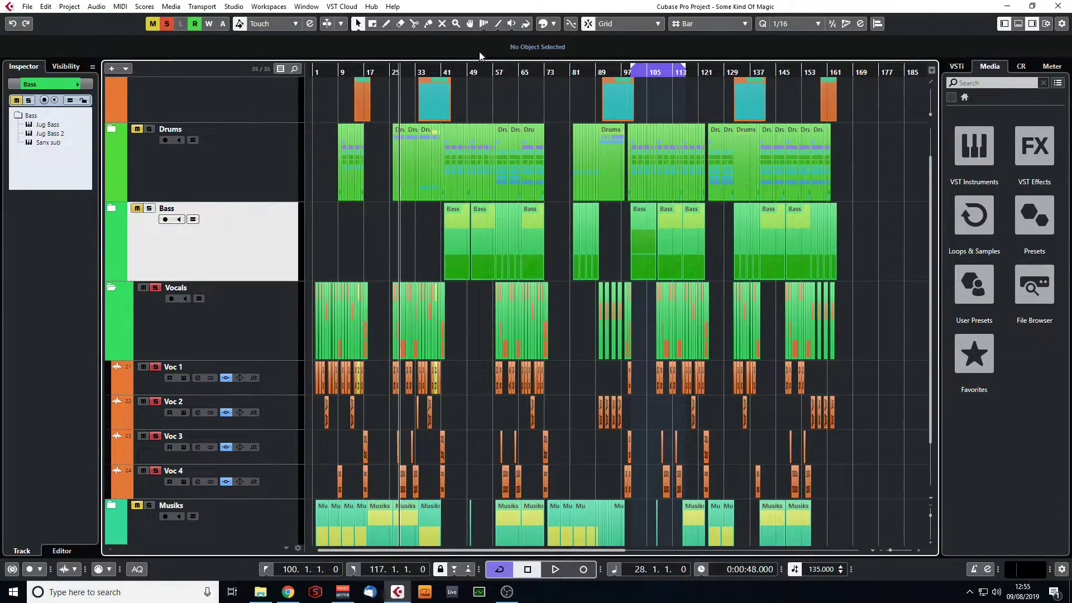
left_click_drag(343, 73, 316, 106)
key("space")
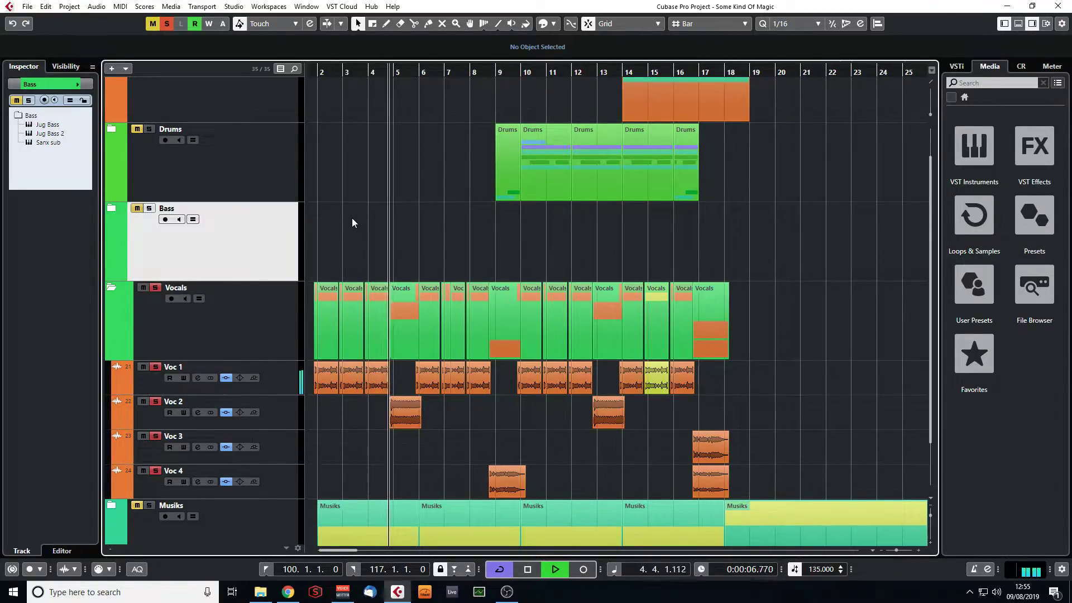
key("space")
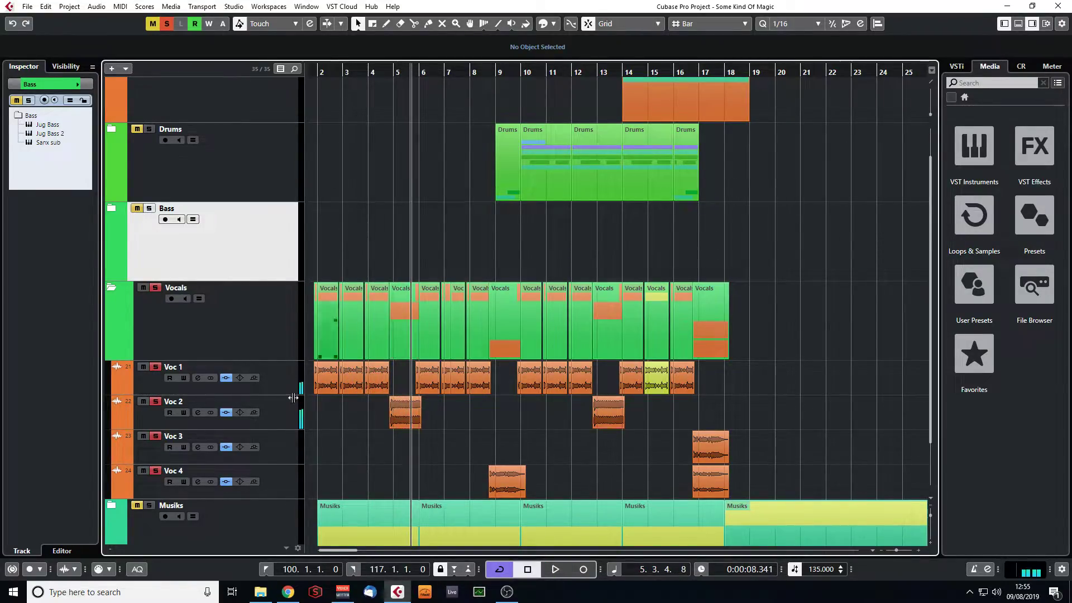
- Open the Voc 1 channel settings, examine its PingPongDelay insert, and close both windows
scroll(301, 415, "down", 2)
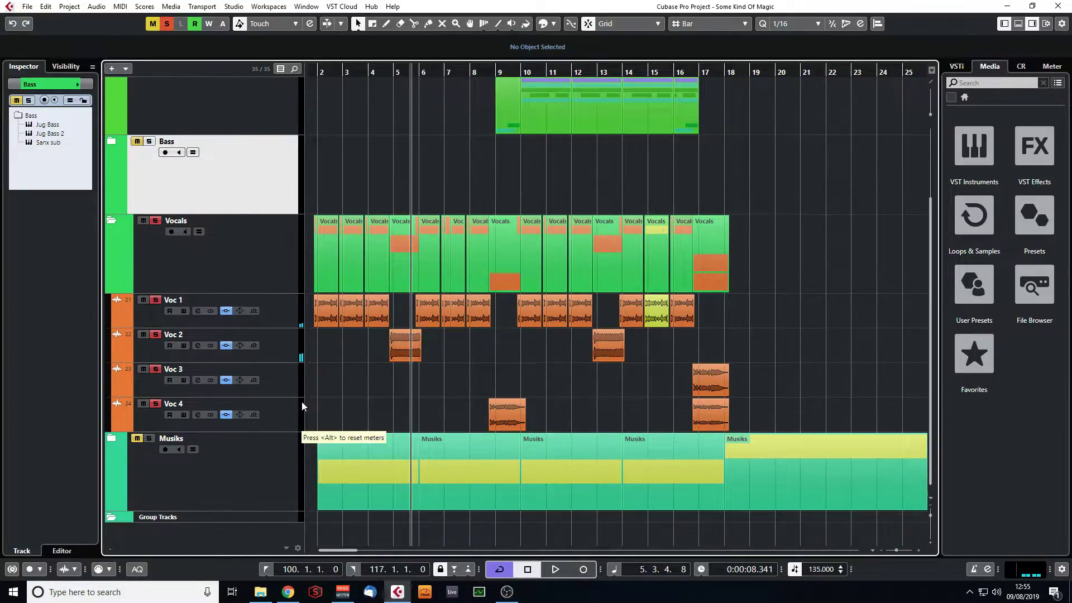
scroll(301, 401, "up", 4)
scroll(302, 401, "down", 2)
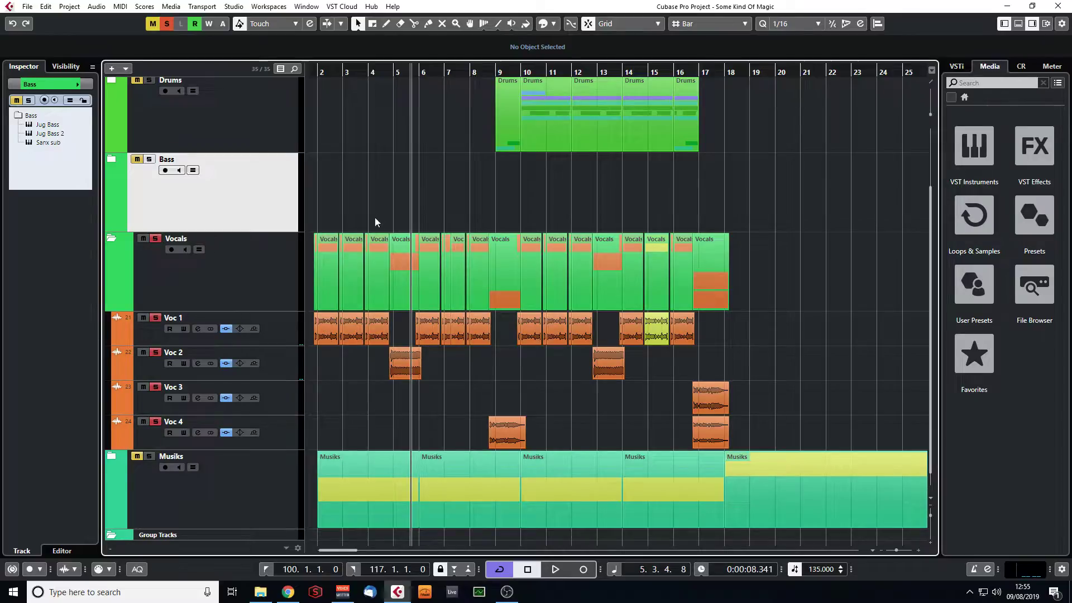
left_click(301, 325)
left_click_drag(321, 77, 277, 295)
left_click(87, 83)
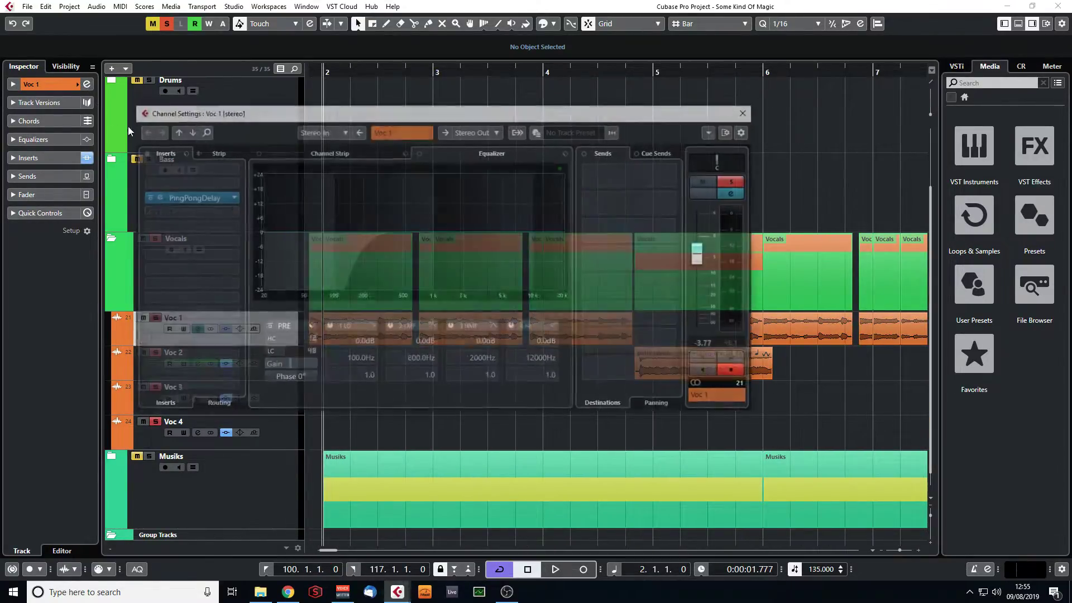
left_click(206, 197)
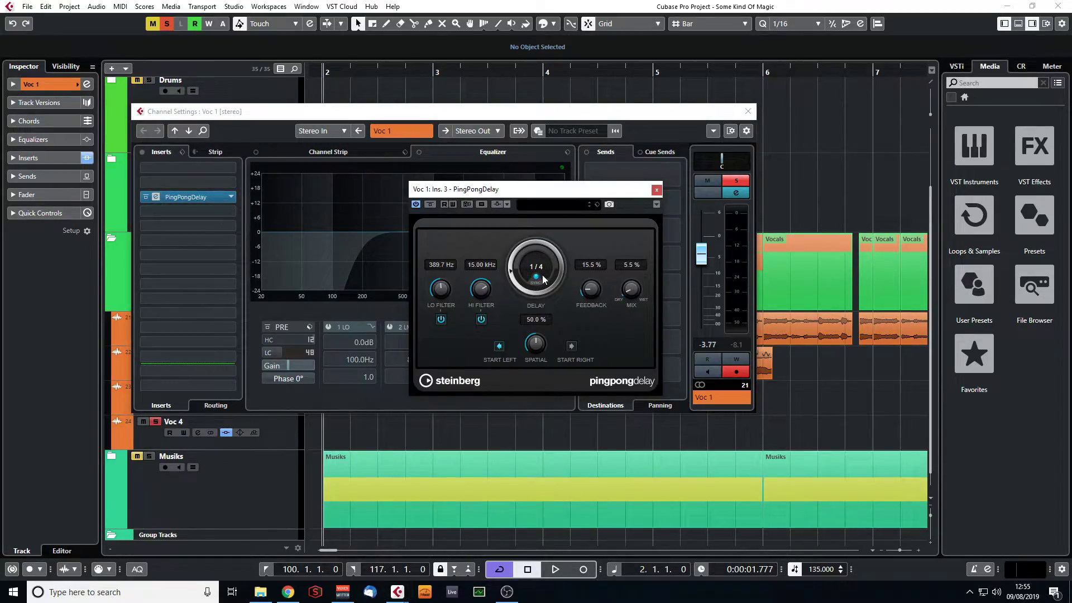
left_click(656, 190)
left_click(748, 111)
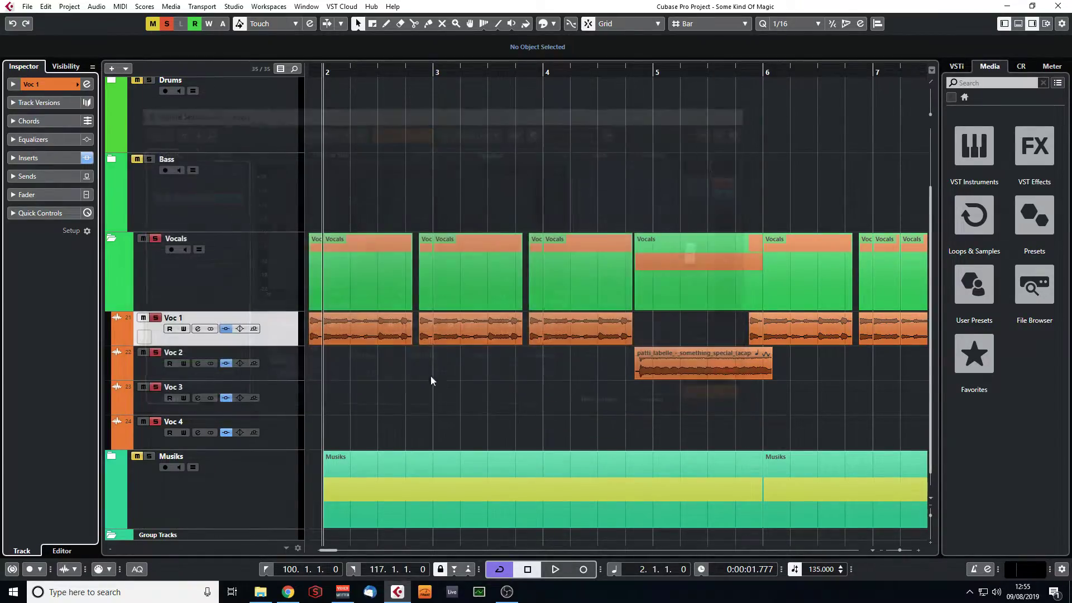
- Open the Voc 2 channel settings, examine its PingPongDelay insert, and close both windows
left_click(289, 360)
left_click(86, 85)
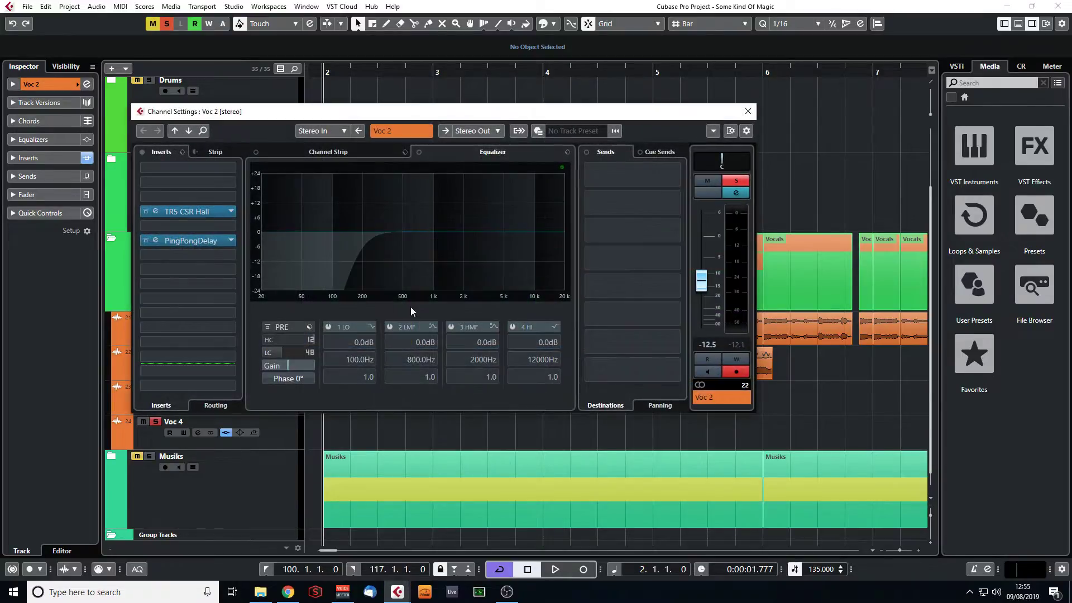
left_click(197, 240)
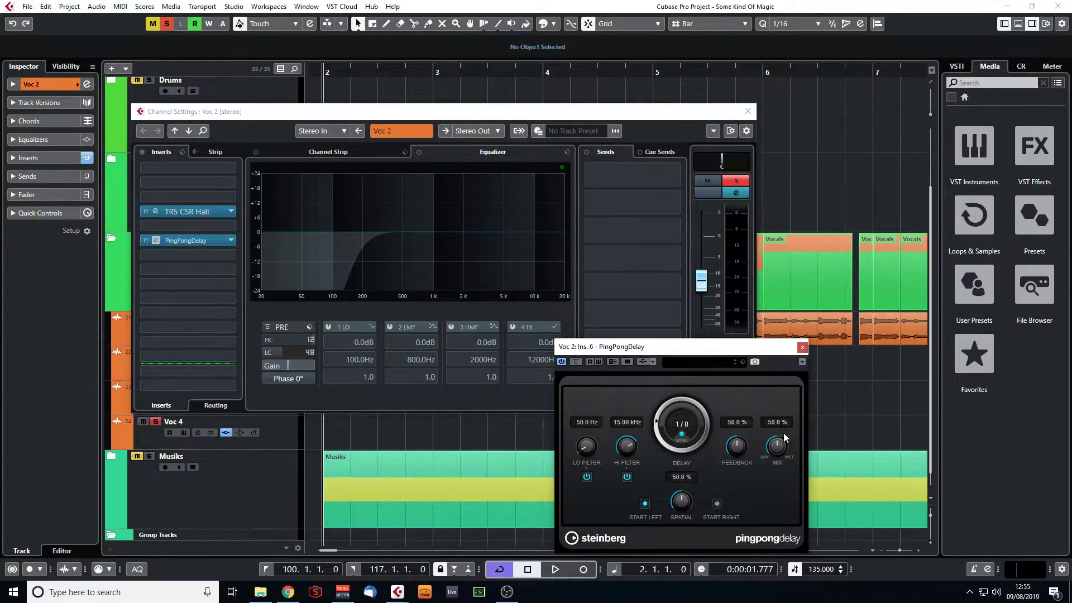
left_click(802, 347)
left_click(748, 111)
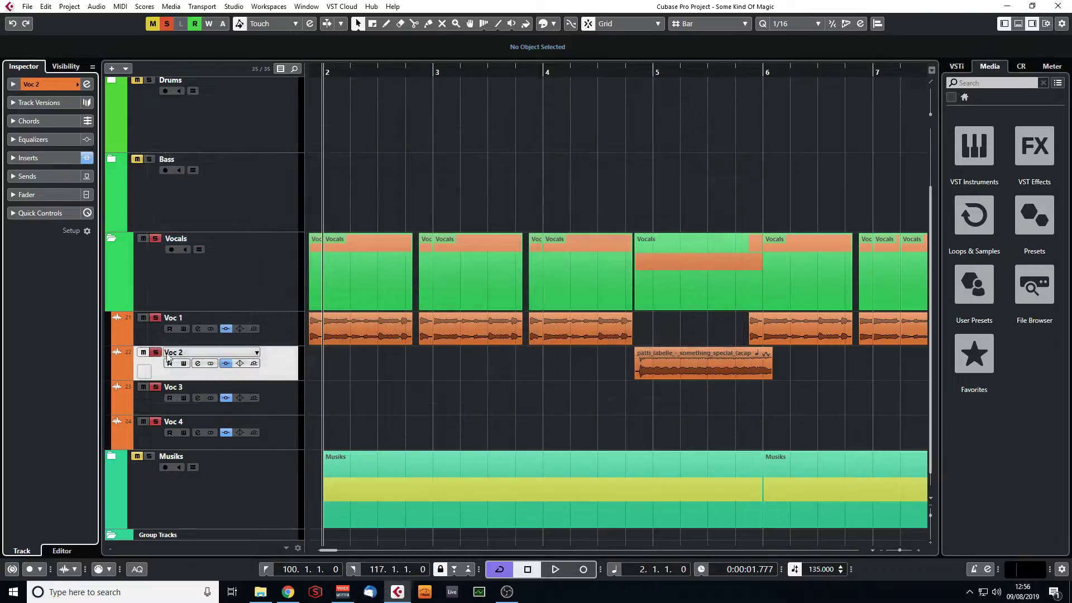
- Reopen the Voc 2 channel settings, examine its TR5 CSR Hall reverb insert, and close both windows
left_click(87, 85)
left_click(196, 212)
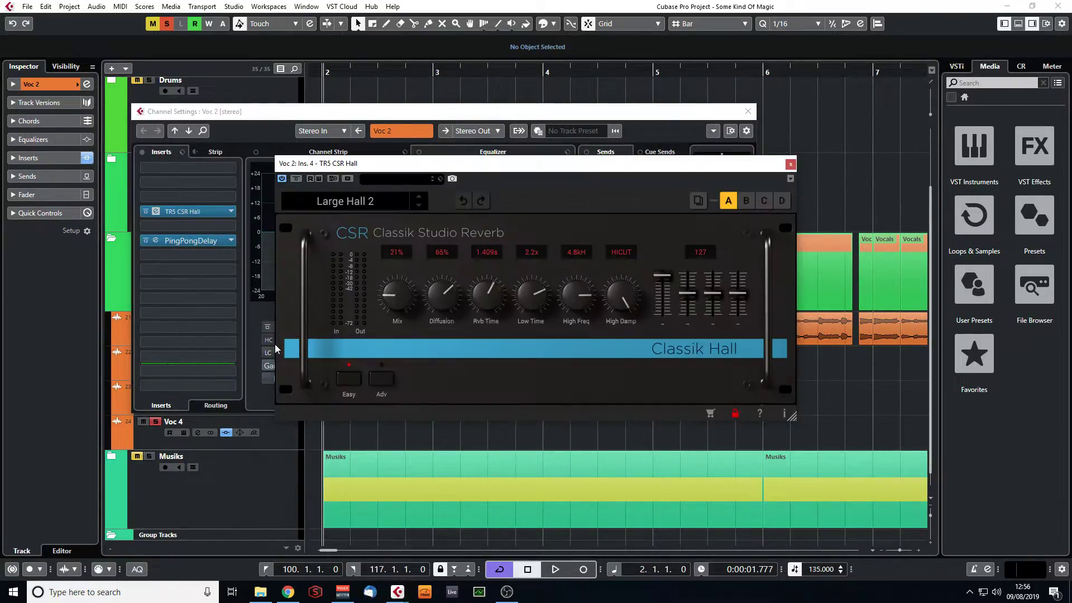
left_click(791, 167)
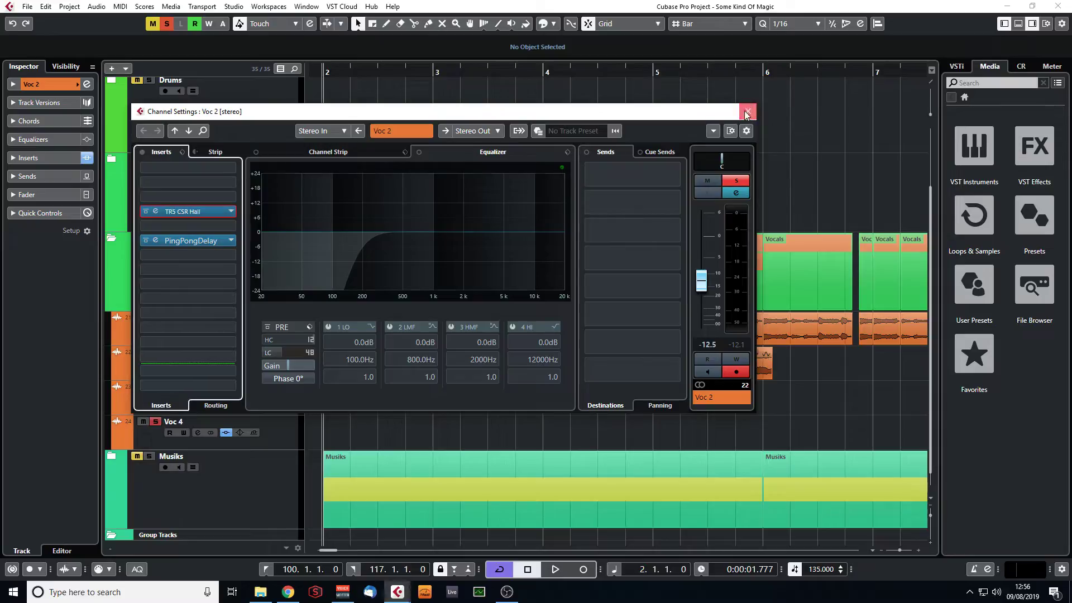
left_click(749, 111)
- Examine the insert effects in the Voc 3 and Voc 4 channel settings, closing each window after viewing
left_click_drag(900, 551, 893, 551)
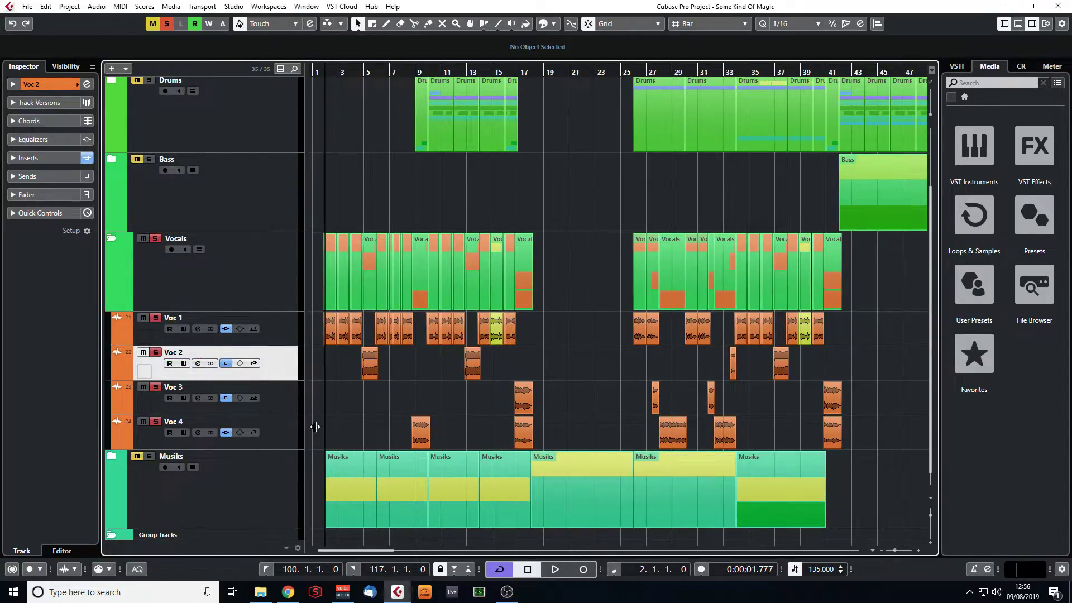
left_click(294, 411)
left_click(88, 85)
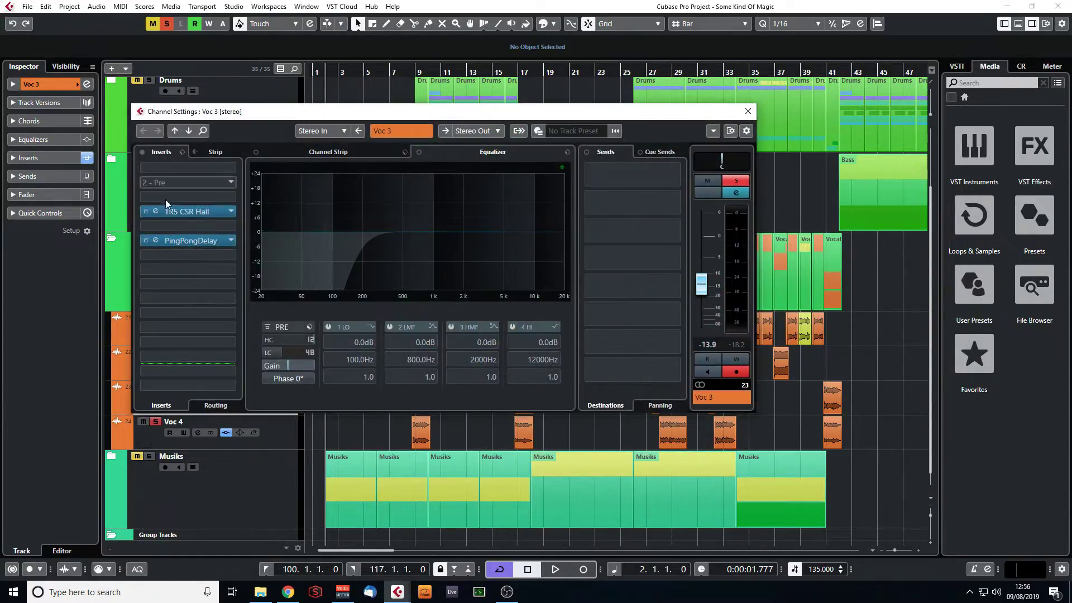
left_click(751, 116)
left_click(284, 436)
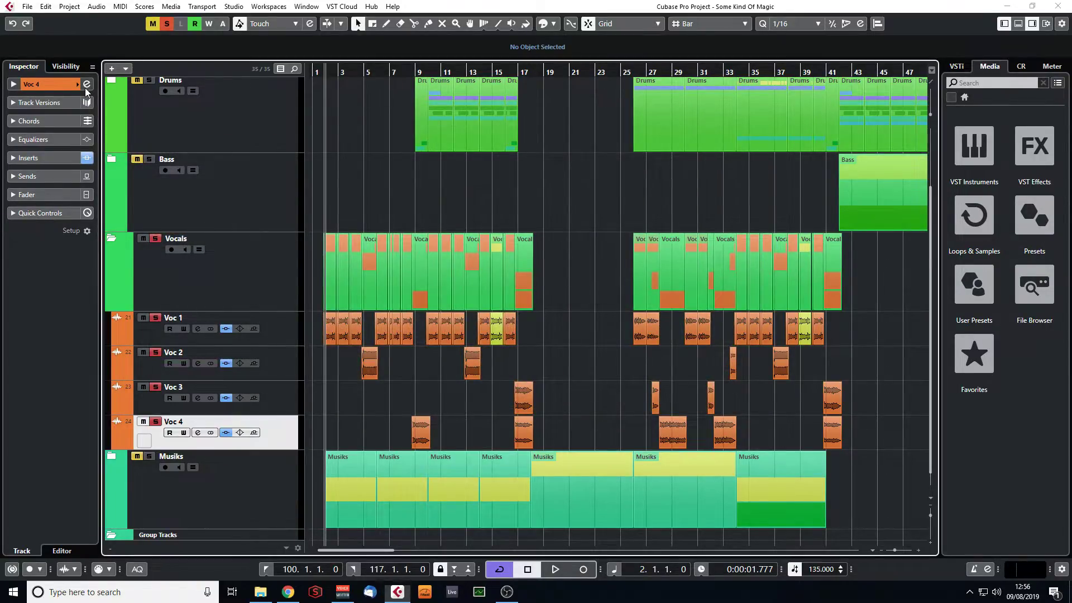
left_click(86, 84)
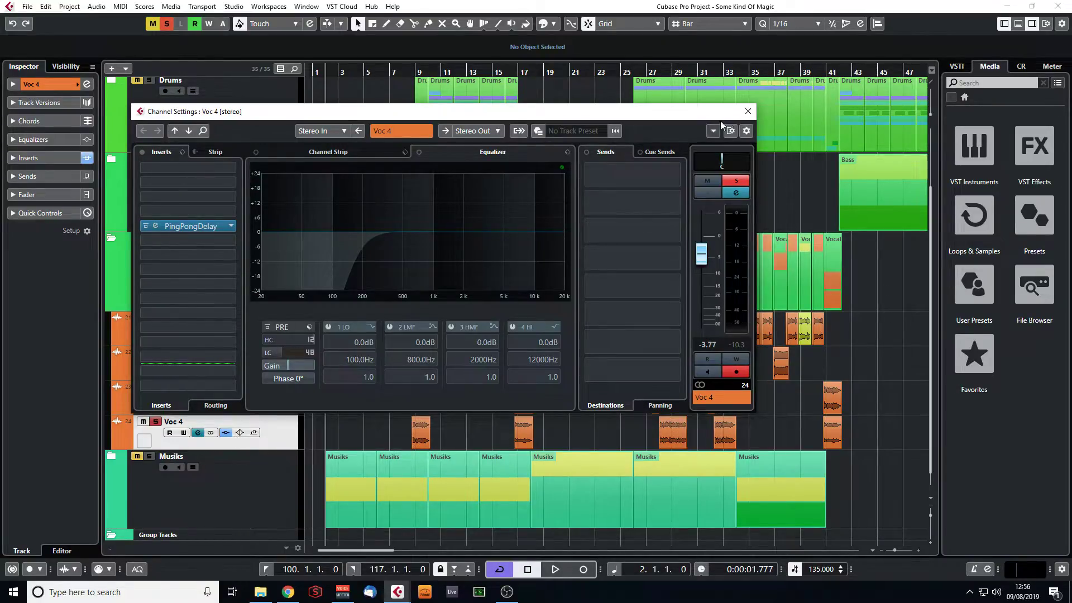
left_click(749, 111)
- Play the soloed vocals around the Voc 4 clip at bar 9, and again from about bar 16 into bar 17
left_click_drag(405, 70, 447, 102)
key("space")
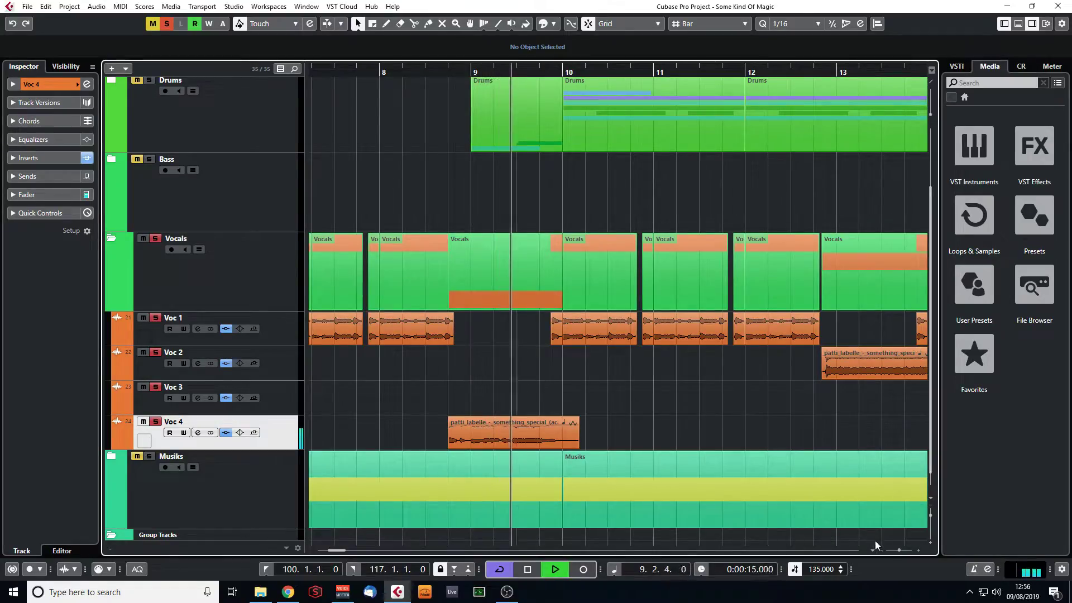
left_click_drag(896, 550, 891, 551)
key("space")
left_click(692, 71)
key("space")
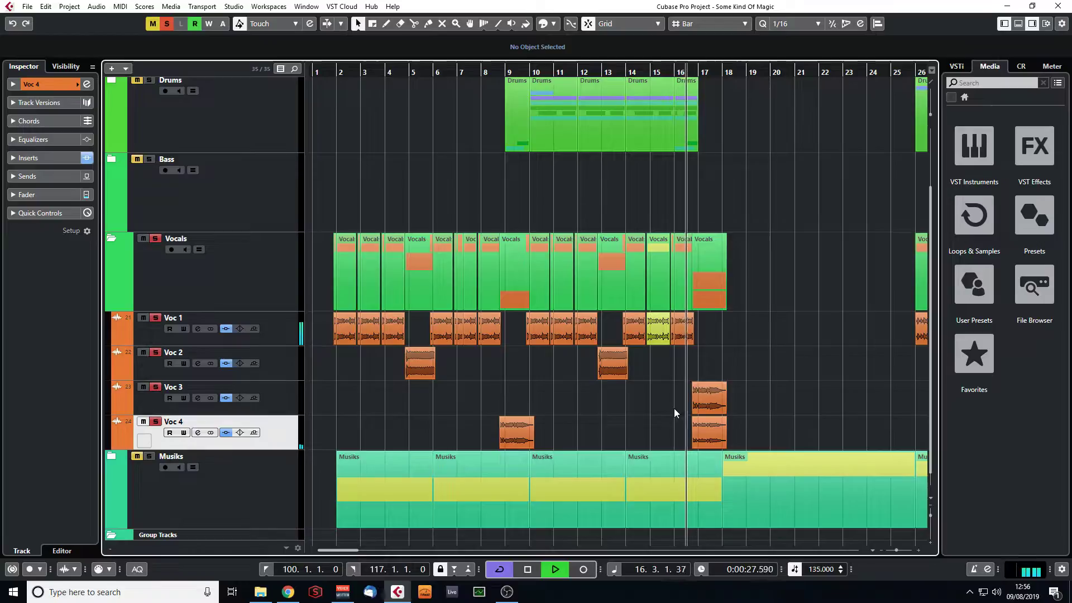
left_click_drag(347, 550, 360, 550)
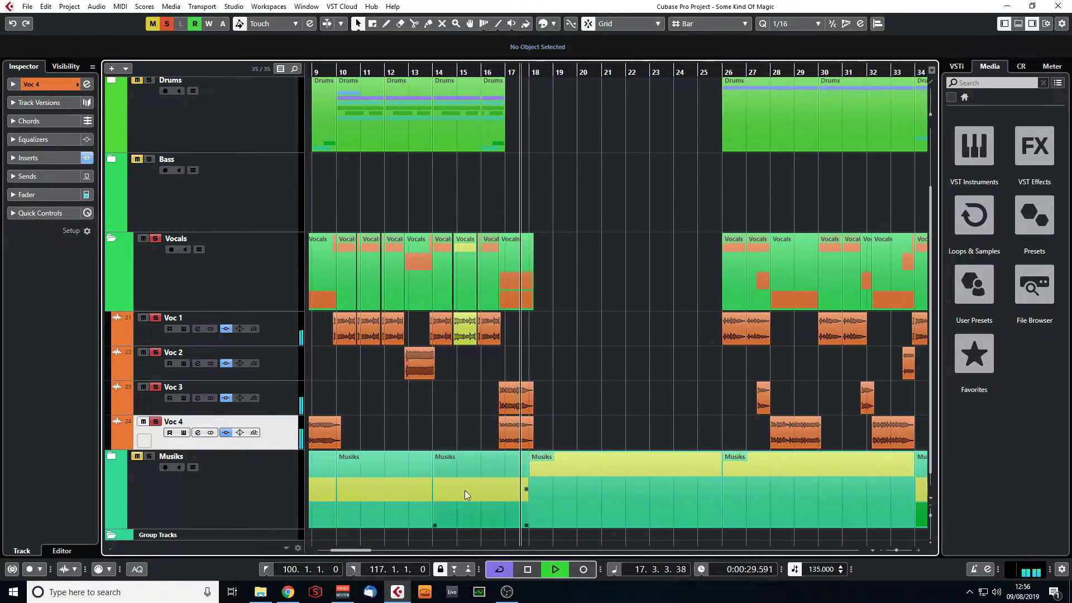
- Clear the current solos, solo only Voc 3, and audition its clip spanning bars 16 to 18
left_click(166, 25)
left_click(156, 387)
left_click_drag(495, 72, 493, 113)
key("space")
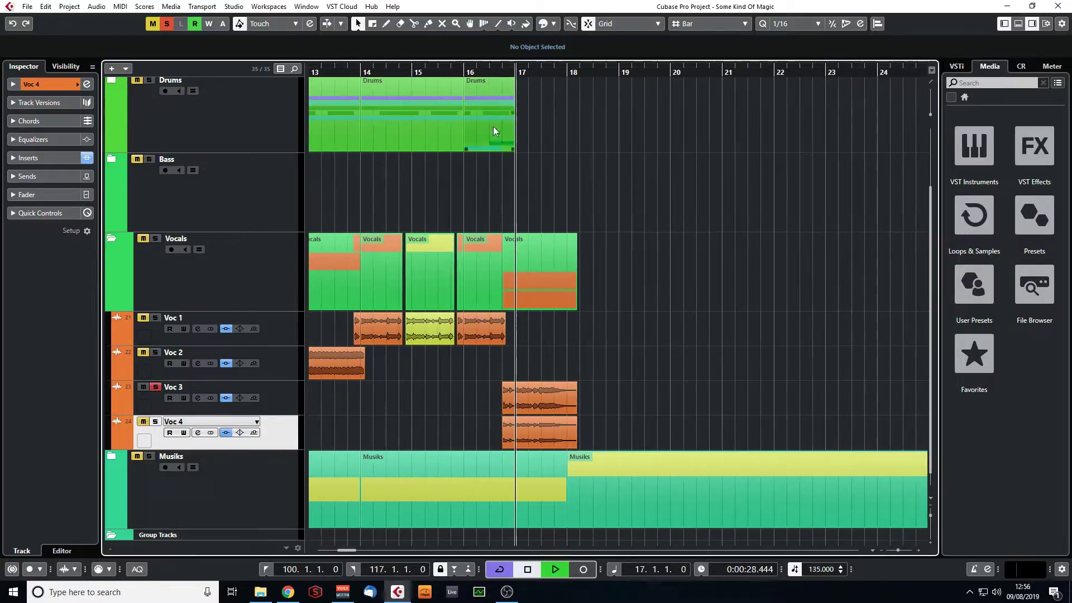
key("space")
left_click(483, 73)
key("space")
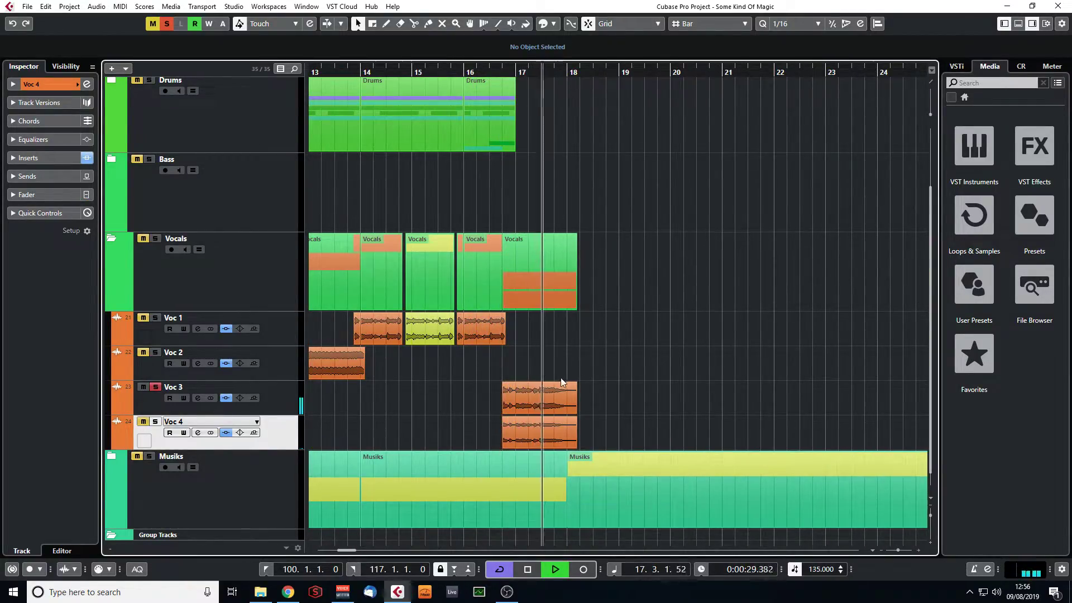
key("space")
- Select the Voc 3 and Voc 4 clips spanning bars 16 to 18 in turn to check their transpose settings
left_click(574, 397)
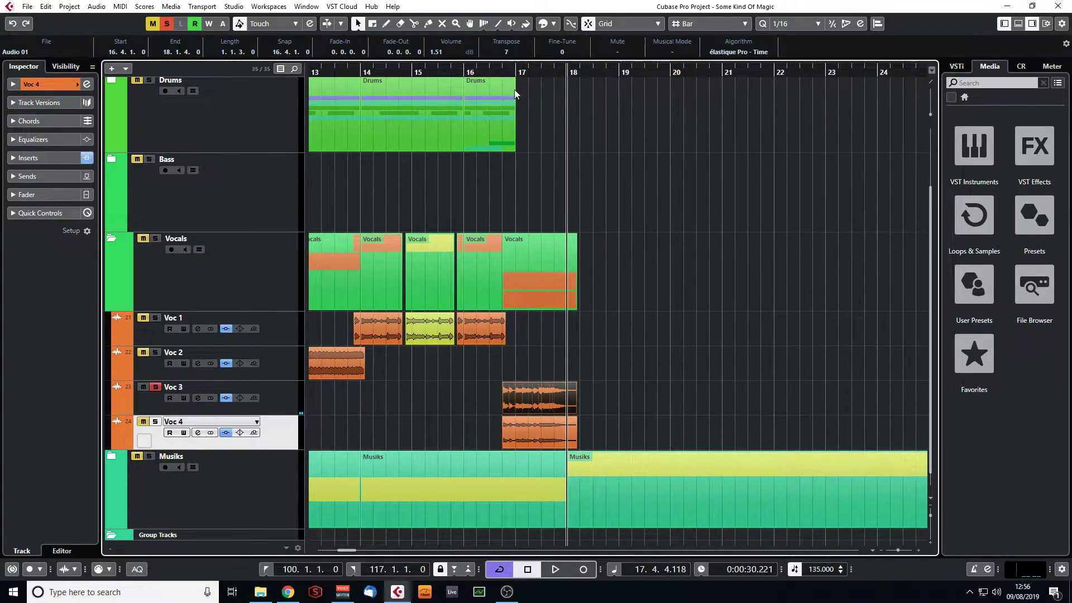
left_click(450, 302)
left_click_drag(610, 389, 505, 396)
left_click_drag(618, 424, 535, 427)
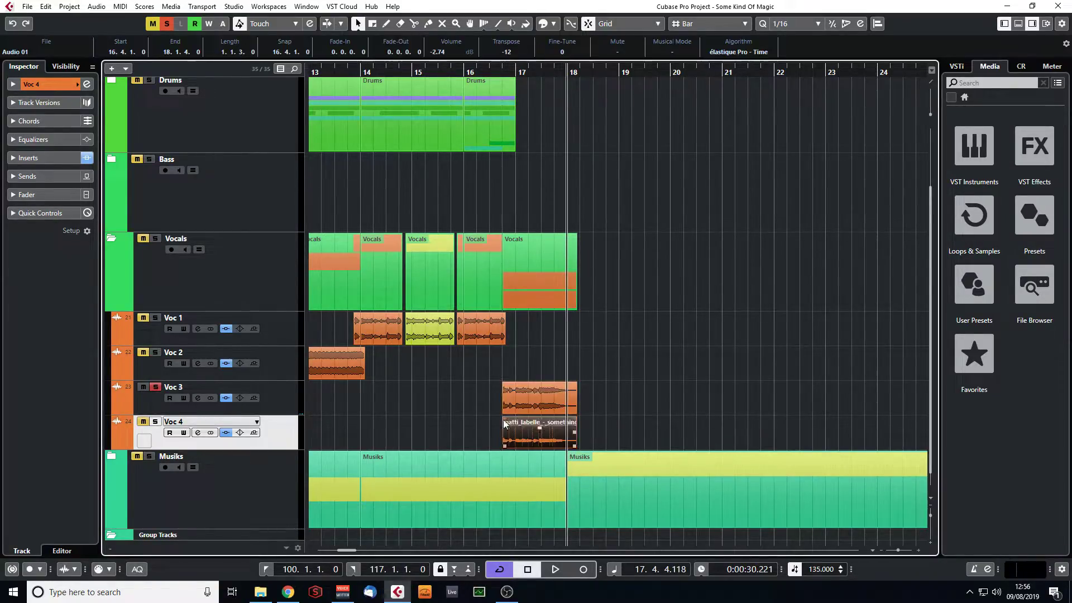
- Solo Voc 4 and audition its clip around bar 17, and play it again with Voc 3 also soloed
left_click(156, 422)
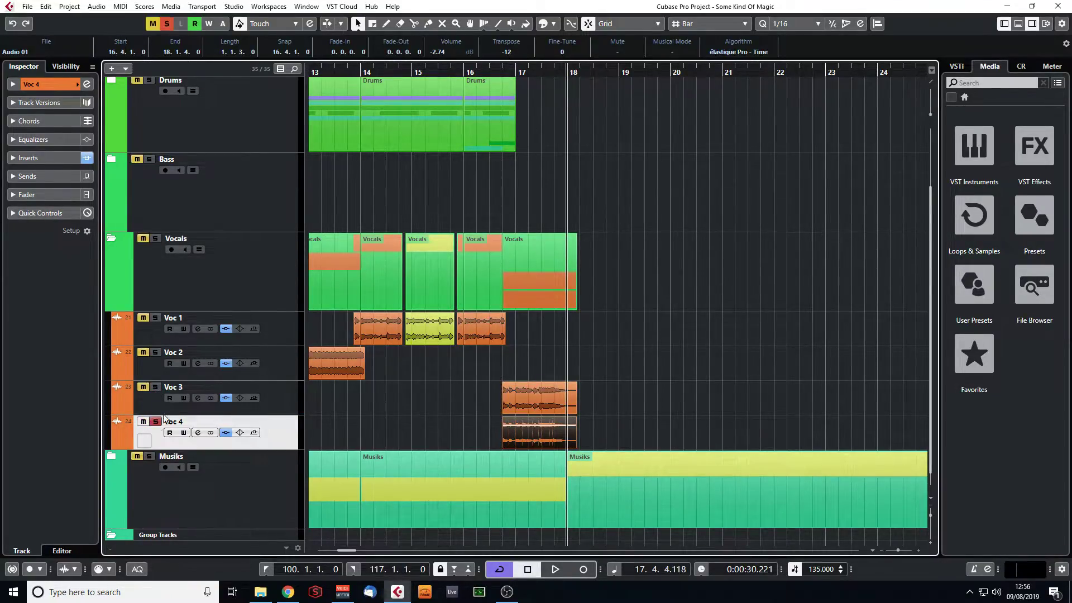
double_click(458, 73)
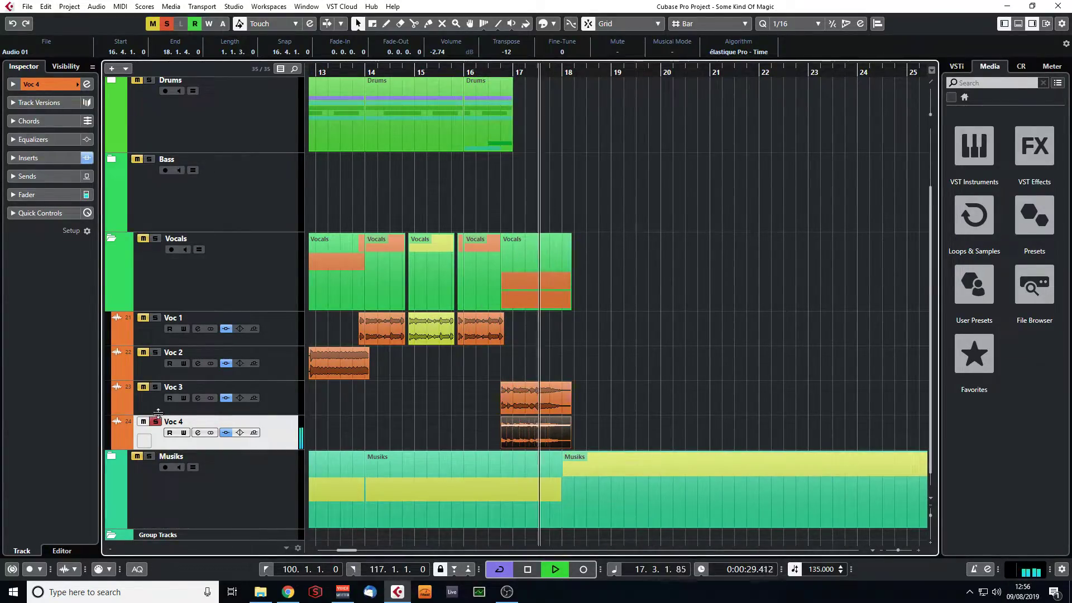
left_click(156, 387)
left_click(469, 73)
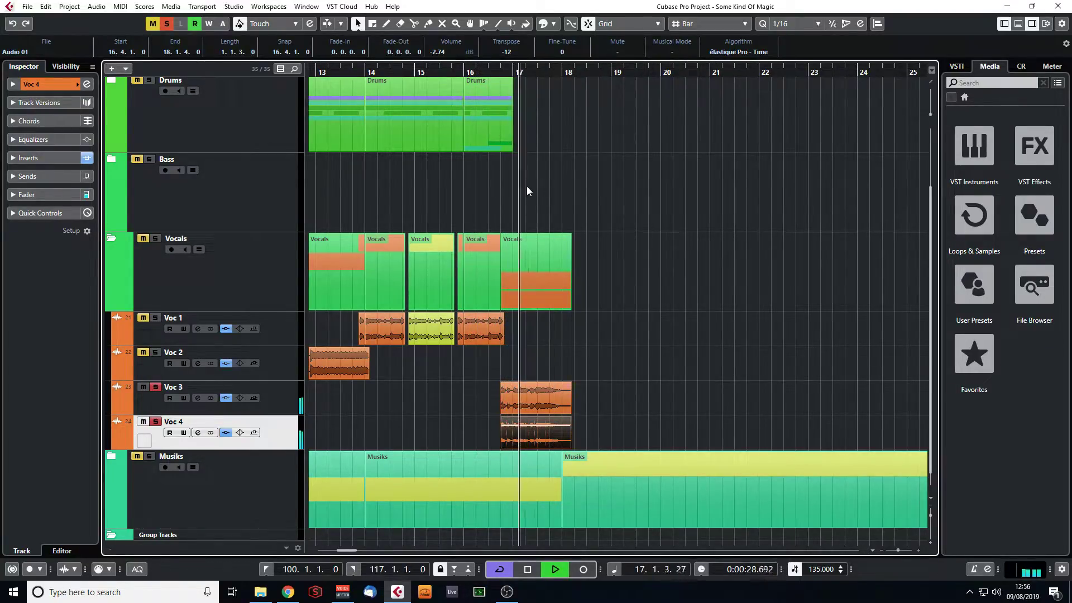
- Play the soloed Voc 3 and Voc 4 tracks into bar 32, stop, and check the Voc 3 clip's transpose setting at bar 27
left_click_drag(898, 551, 893, 551)
left_click_drag(531, 71, 525, 94)
key("space")
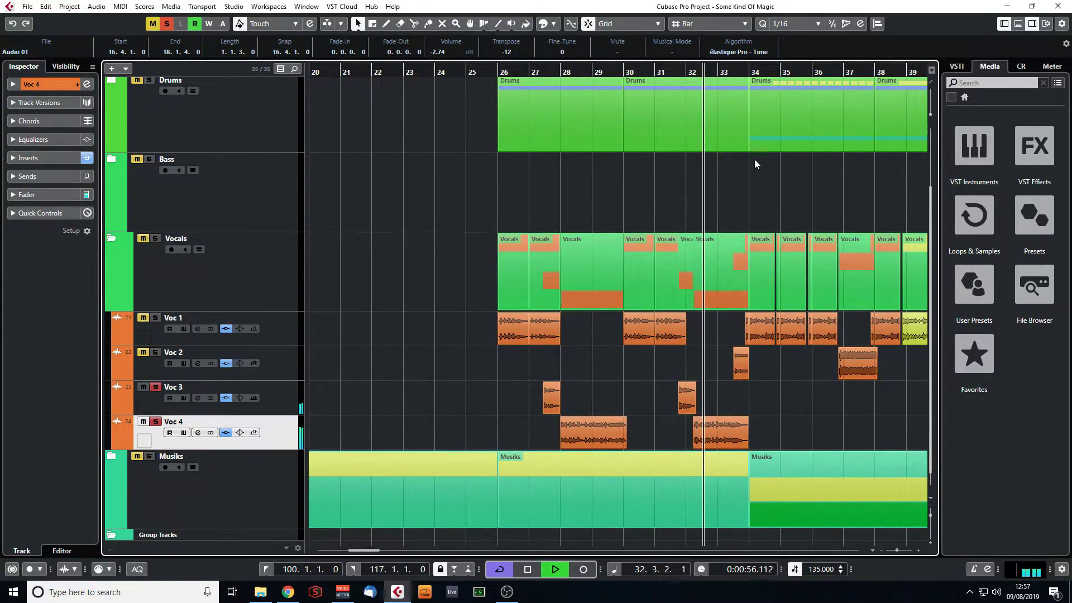
key("space")
left_click(721, 72)
left_click(551, 397)
- Audition the vocals from bar 33, adding Voc 2 to the soloed tracks, and stop playback in bar 34
left_click(723, 71)
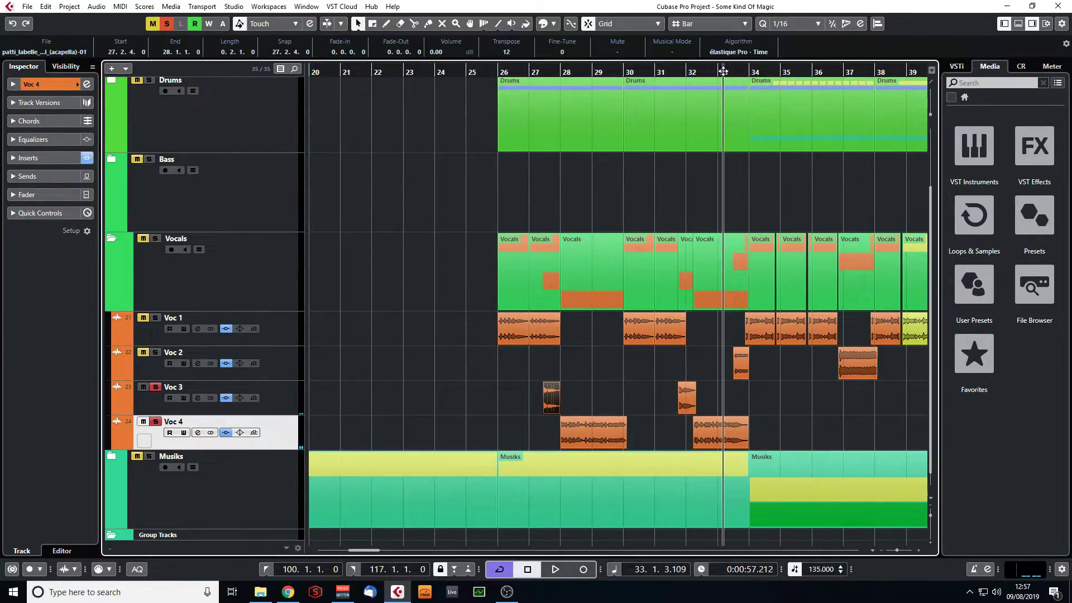
key("h")
key("space")
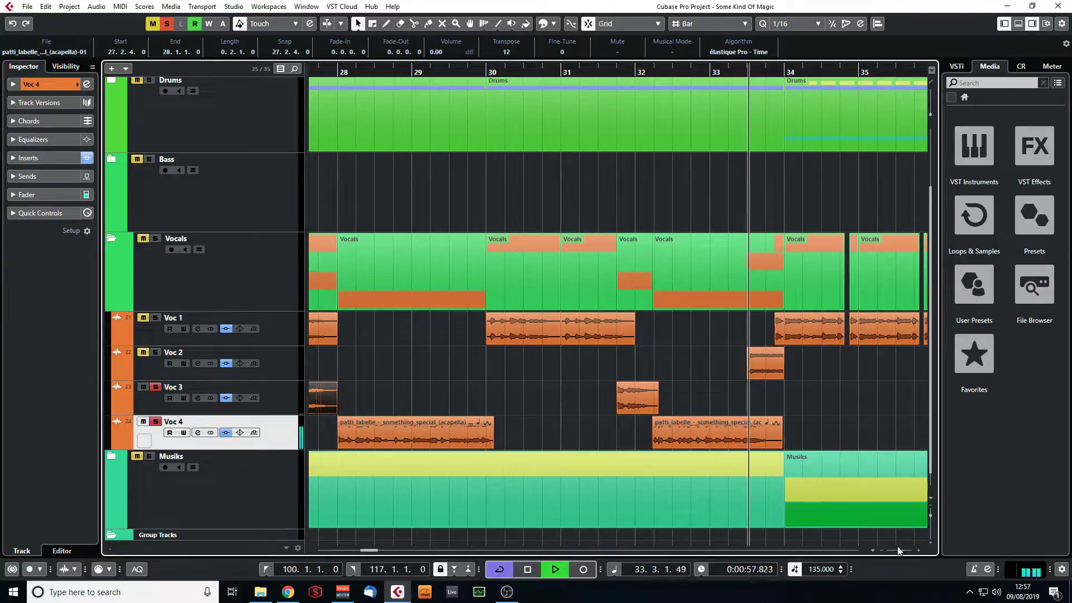
left_click_drag(900, 550, 896, 550)
key("space")
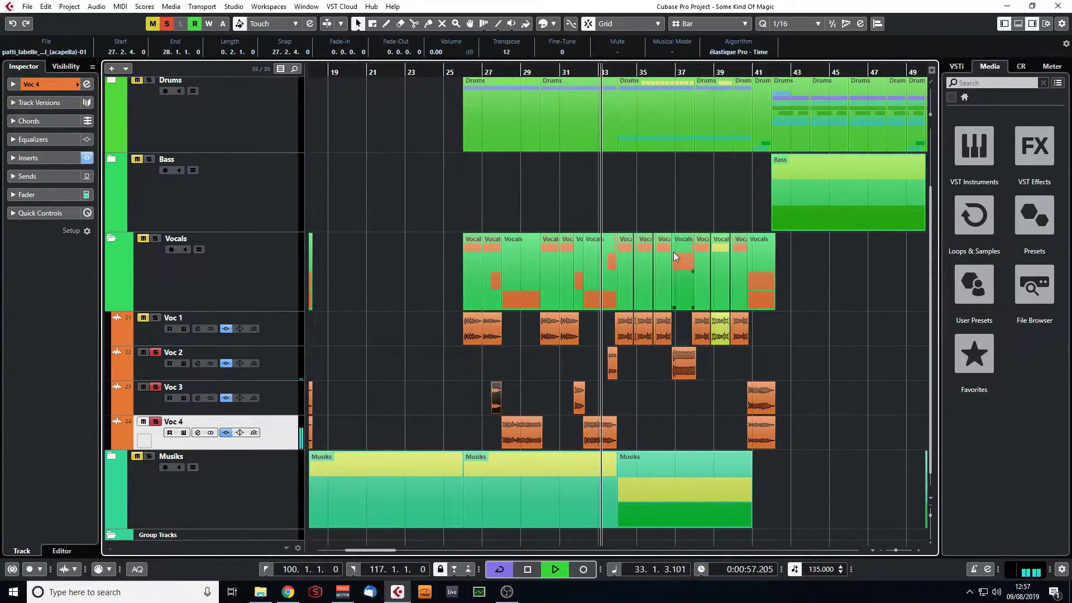
key("space")
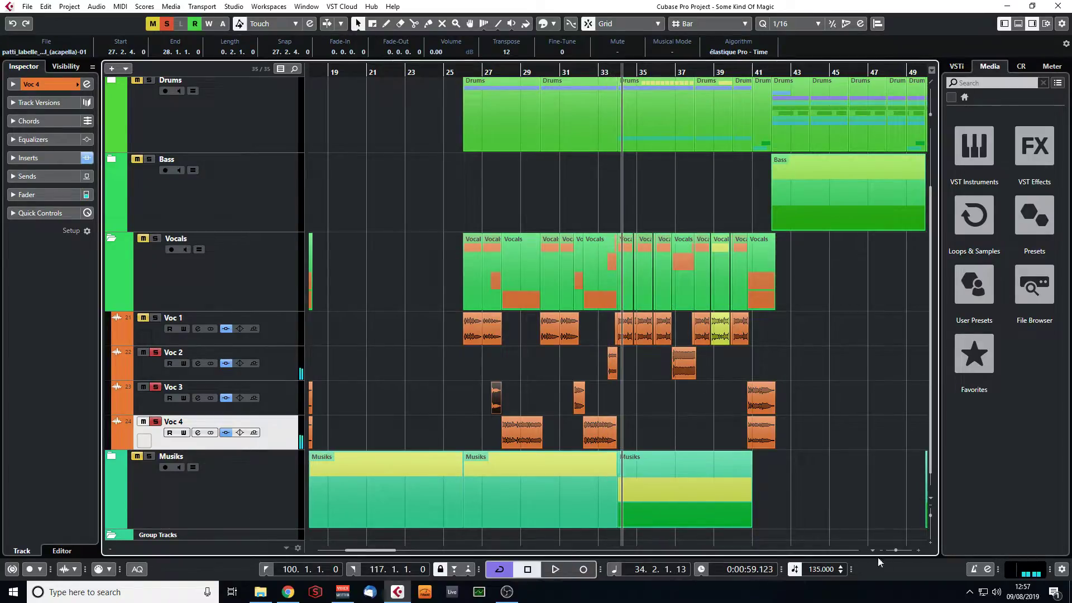
- Play the soloed vocals briefly around bar 8, add Voc 1 to the solos, and inspect its channel settings and inserts
left_click_drag(318, 72, 255, 71)
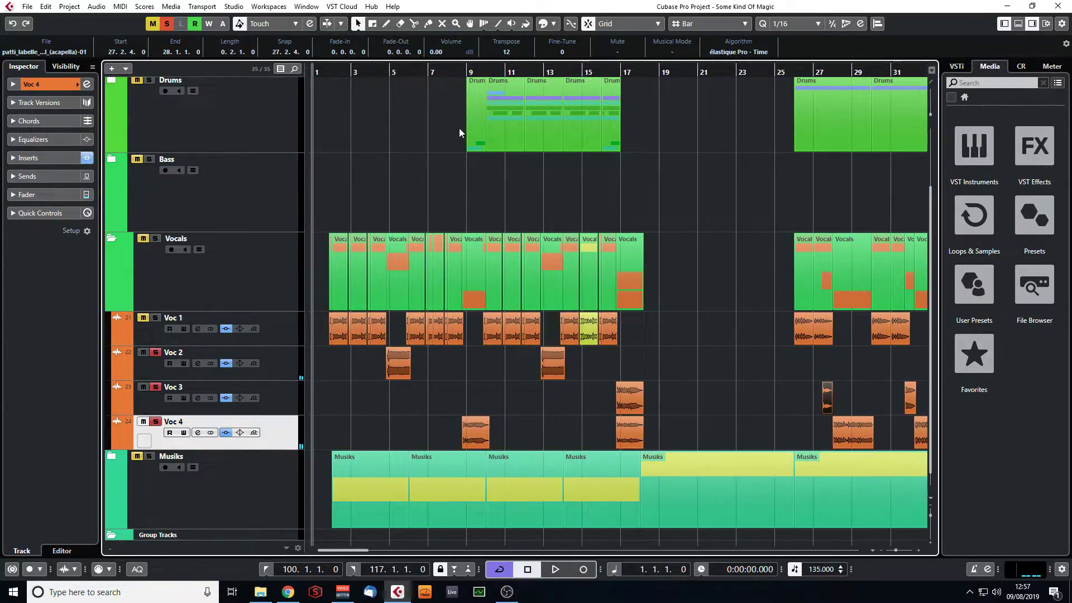
left_click(447, 72)
key("space")
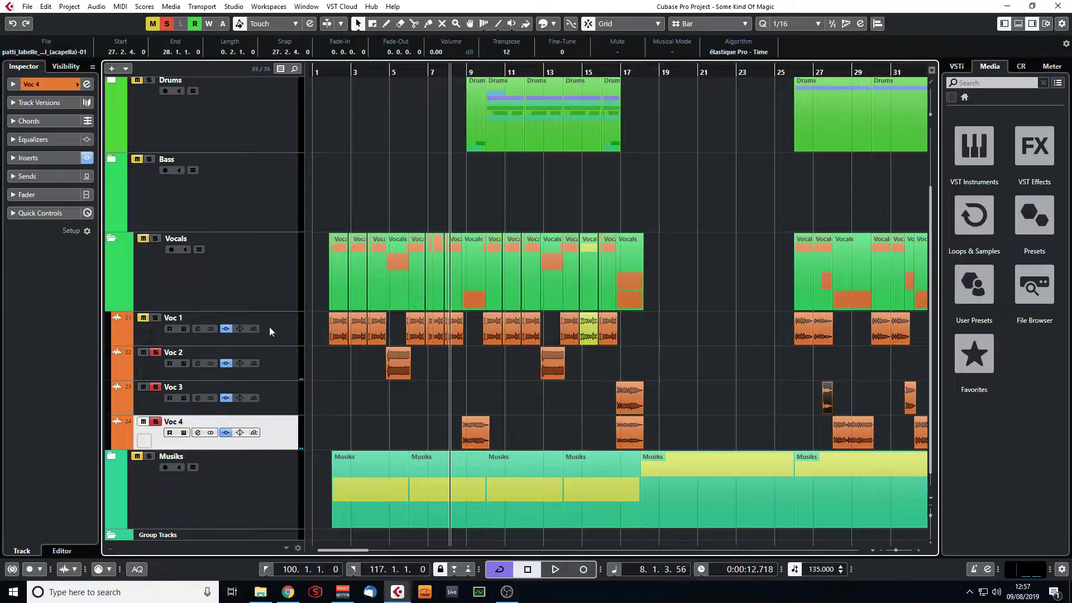
left_click(289, 336)
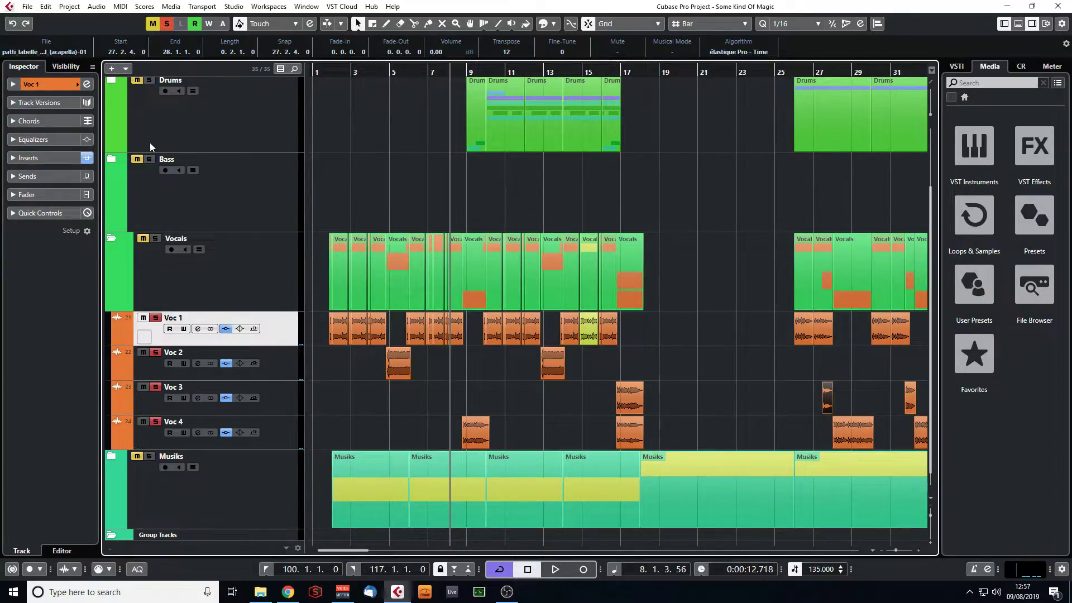
left_click(87, 85)
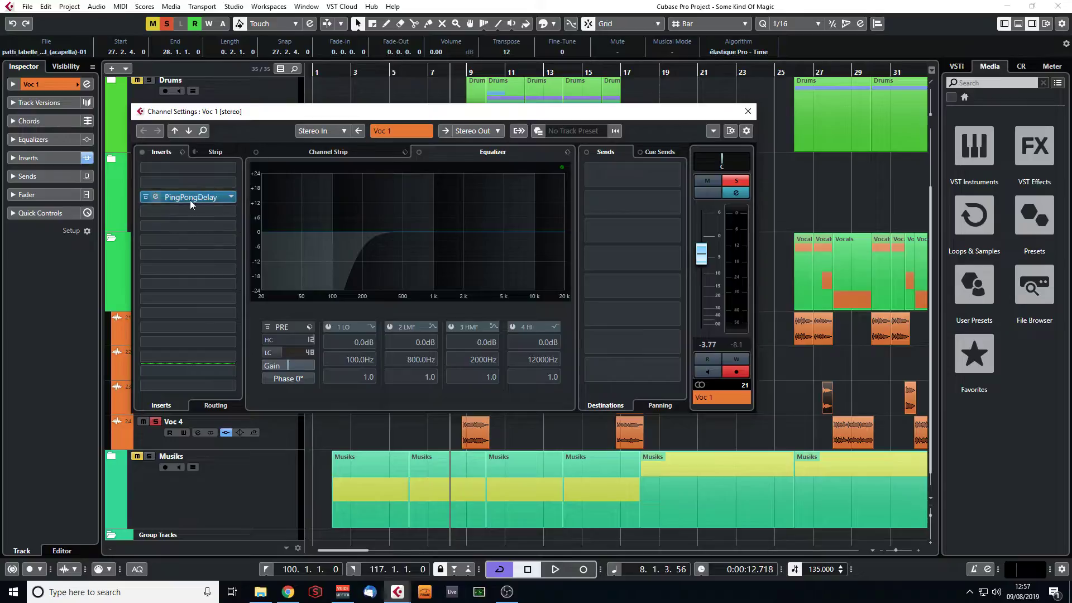
left_click_drag(699, 113, 776, 449)
- Return to the song start and reopen Voc 1's channel settings to review its PingPongDelay insert beside the clips
left_click_drag(318, 73, 394, 55)
scroll(534, 368, "down", 1)
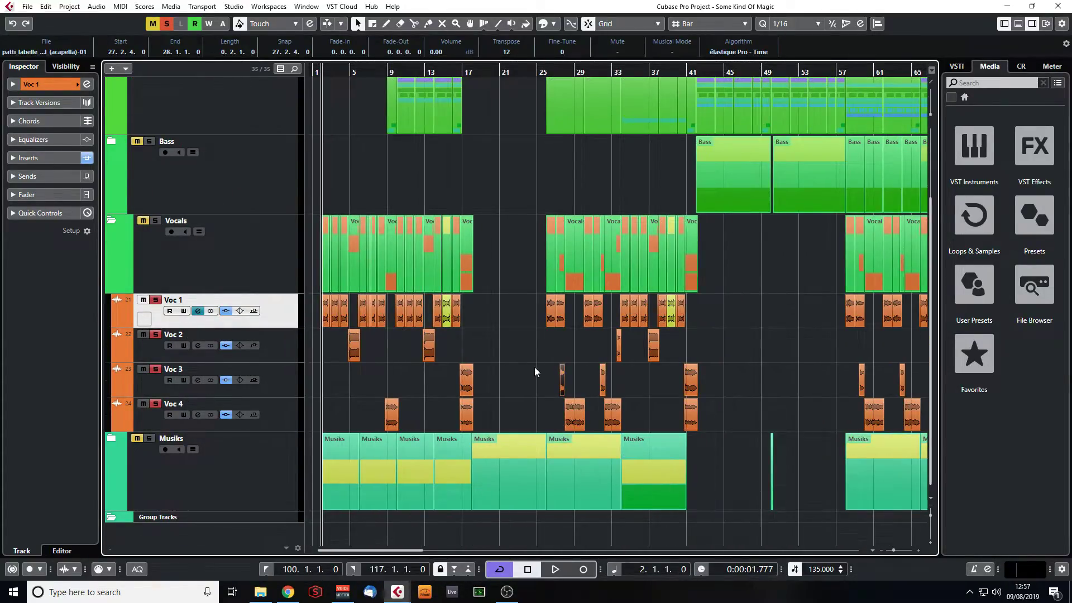
scroll(366, 219, "up", 2)
left_click_drag(326, 73, 330, 156)
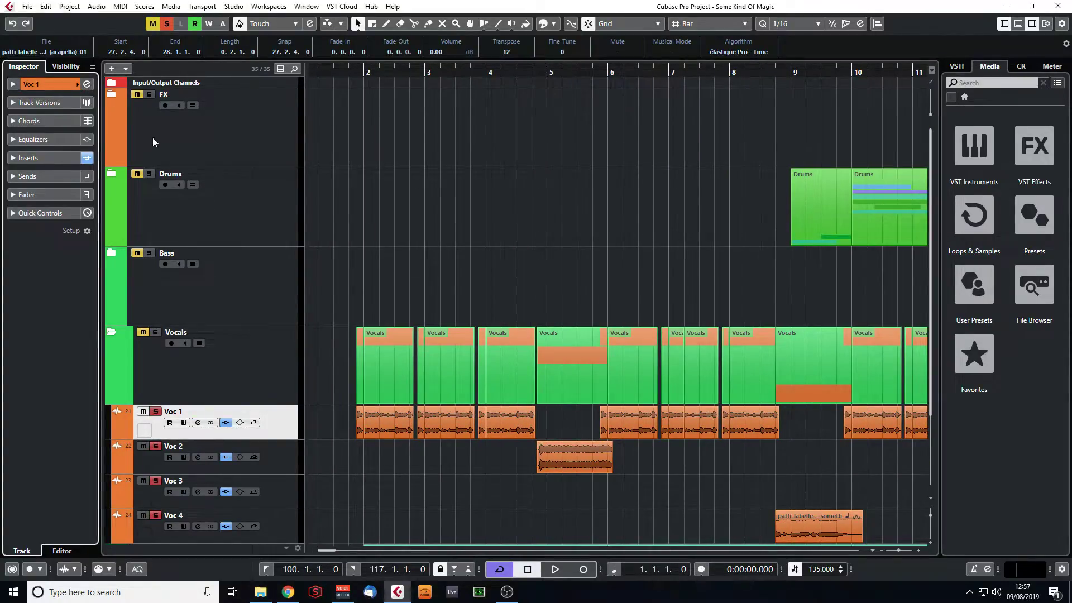
left_click(87, 83)
left_click_drag(545, 447, 697, 103)
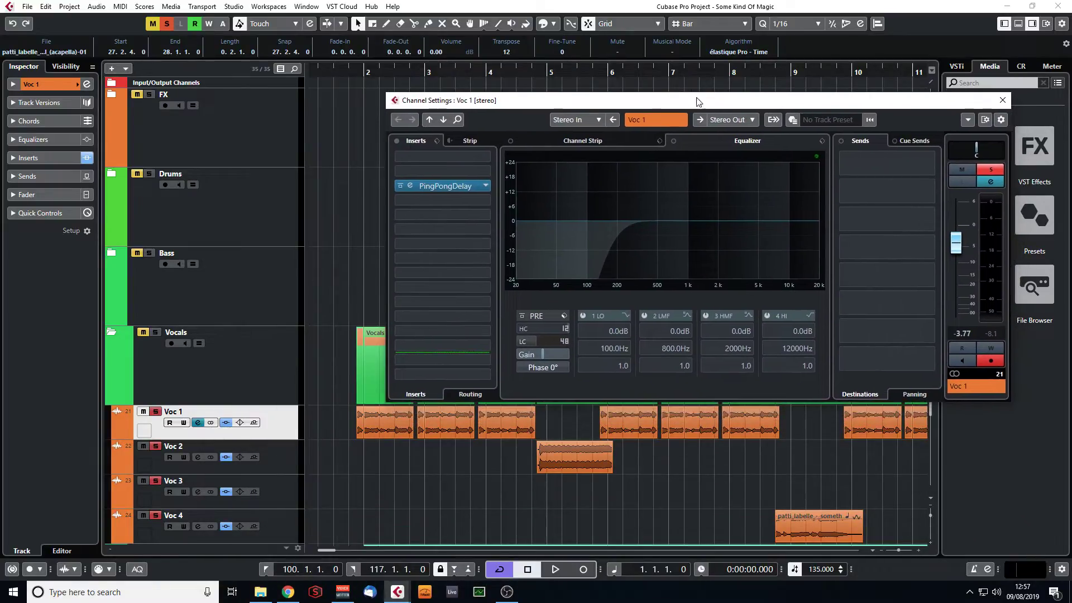
- Open Voc 2's channel settings to review its TR5 CSR Hall and PingPongDelay inserts, and close the window
left_click(287, 456)
left_click(87, 85)
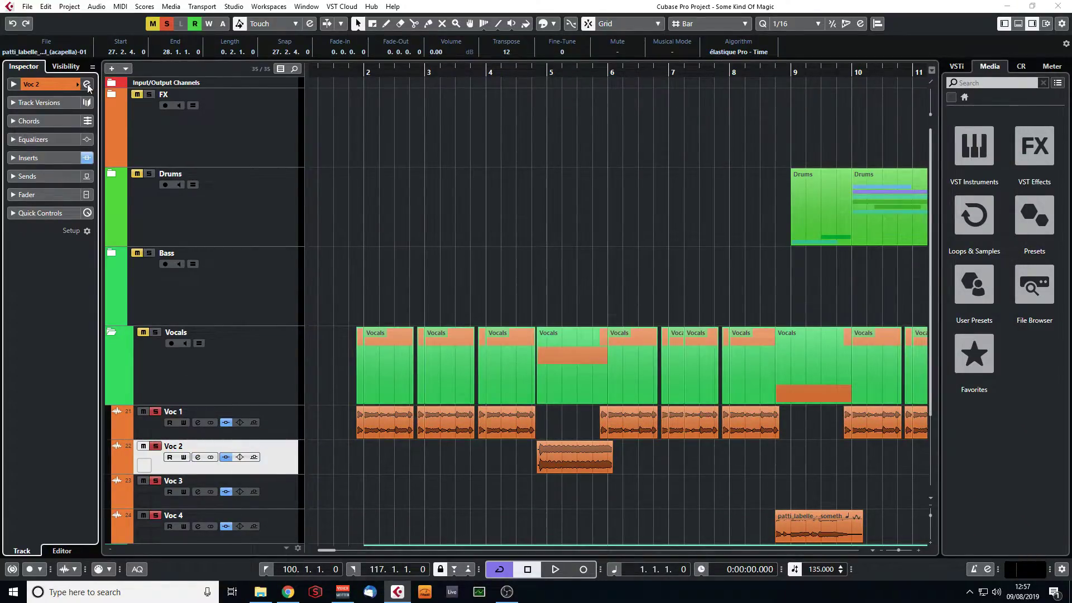
left_click(87, 84)
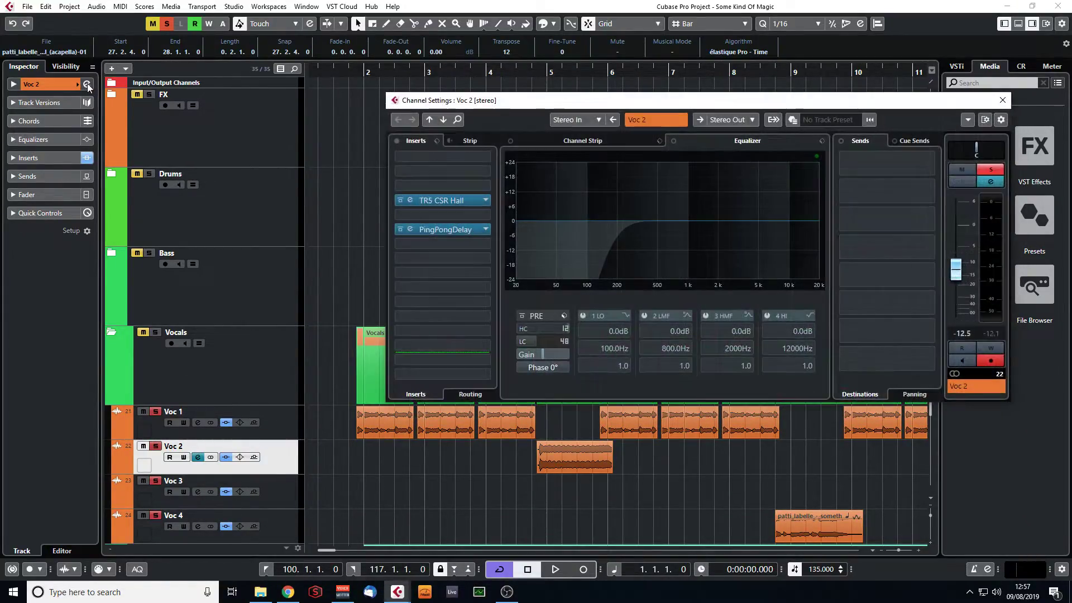
left_click(1003, 101)
- Play the four soloed vocal tracks through the opening vocal section and stop in bar 15
left_click_drag(899, 548, 896, 548)
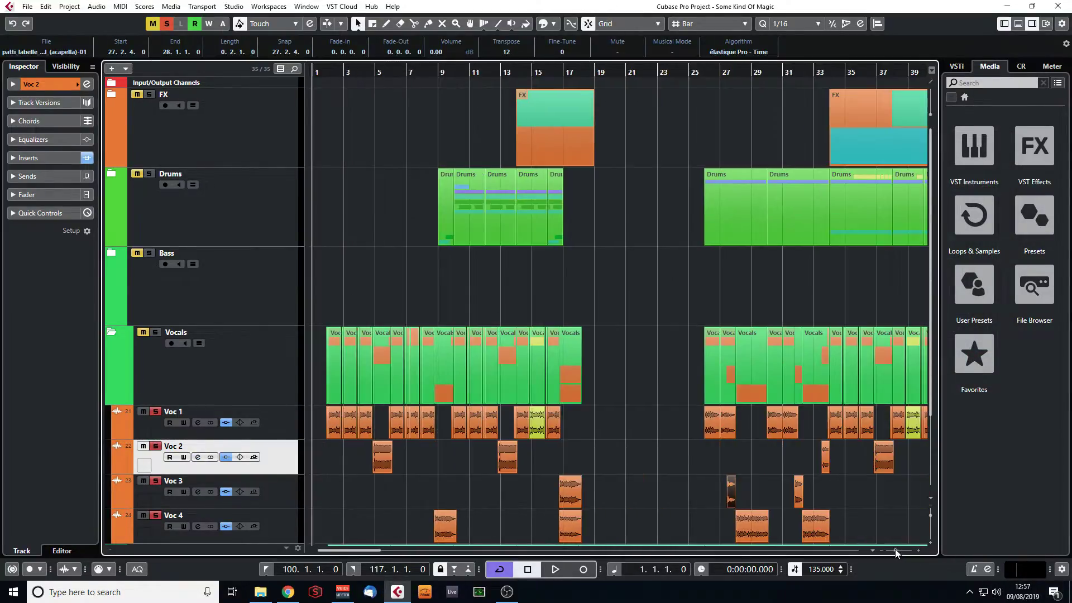
scroll(588, 387, "down", 2)
left_click_drag(429, 71, 430, 169)
key("space")
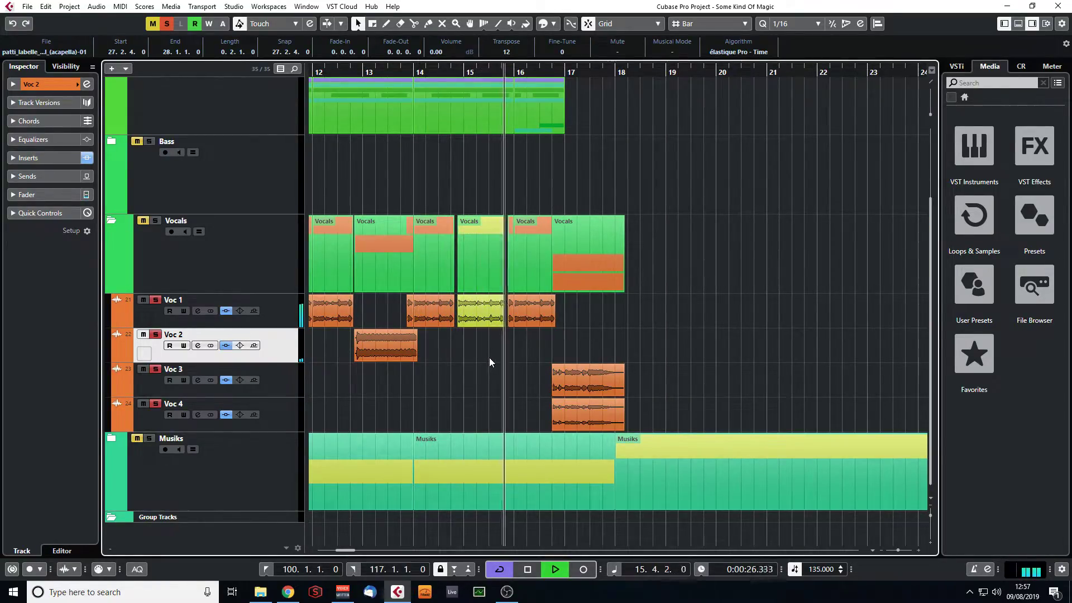
key("space")
- Audition the soloed vocals again from bar 14 into the yellow Voc 1 clip and stop in bar 15
left_click_drag(458, 71, 445, 105)
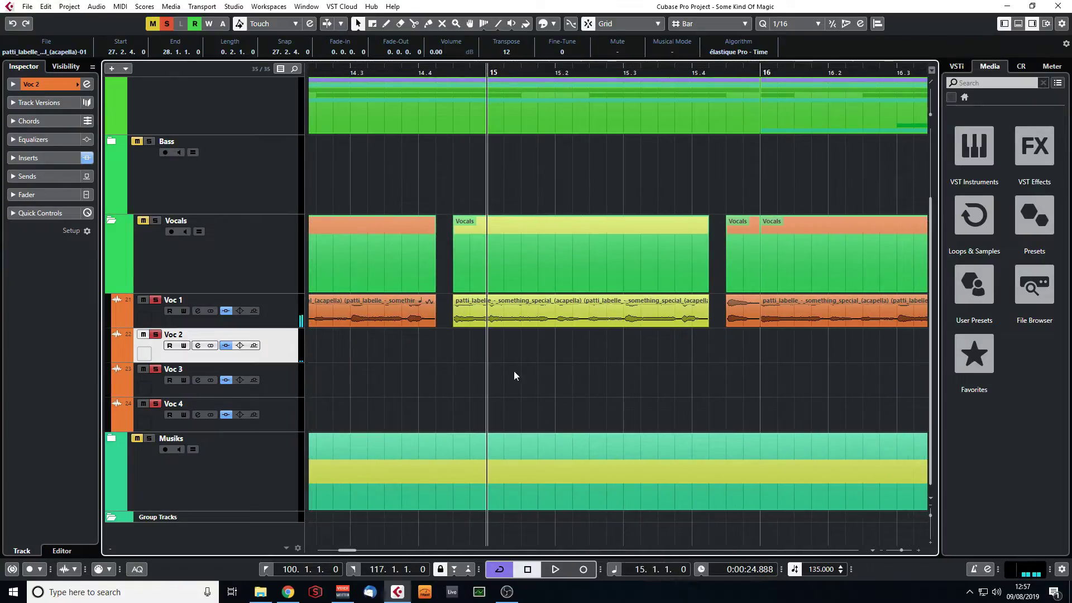
scroll(403, 102, "down", 1, "ctrl")
left_click_drag(360, 74, 337, 53)
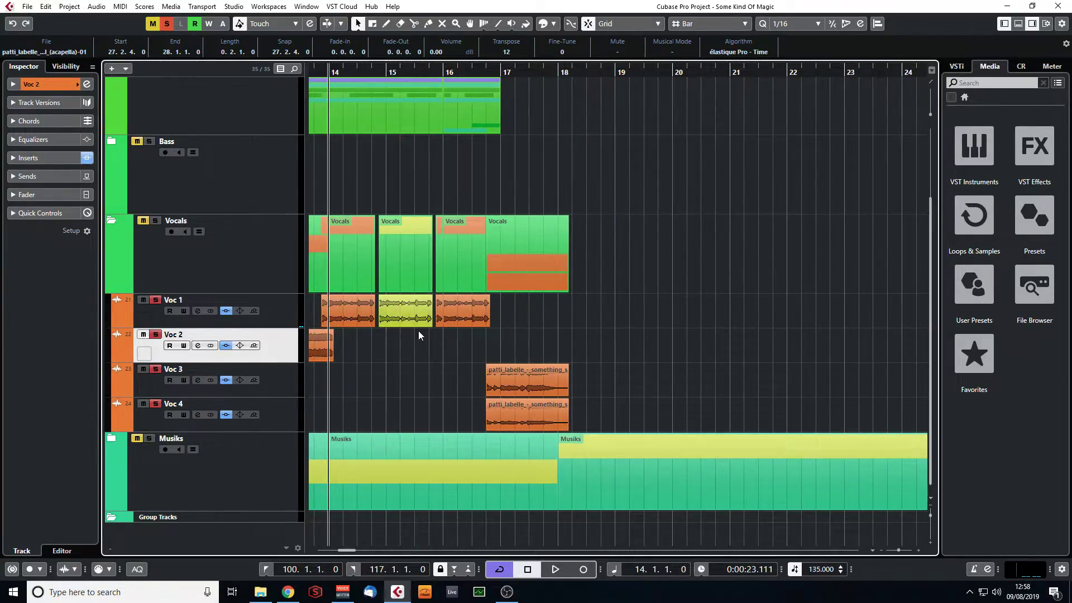
key("space")
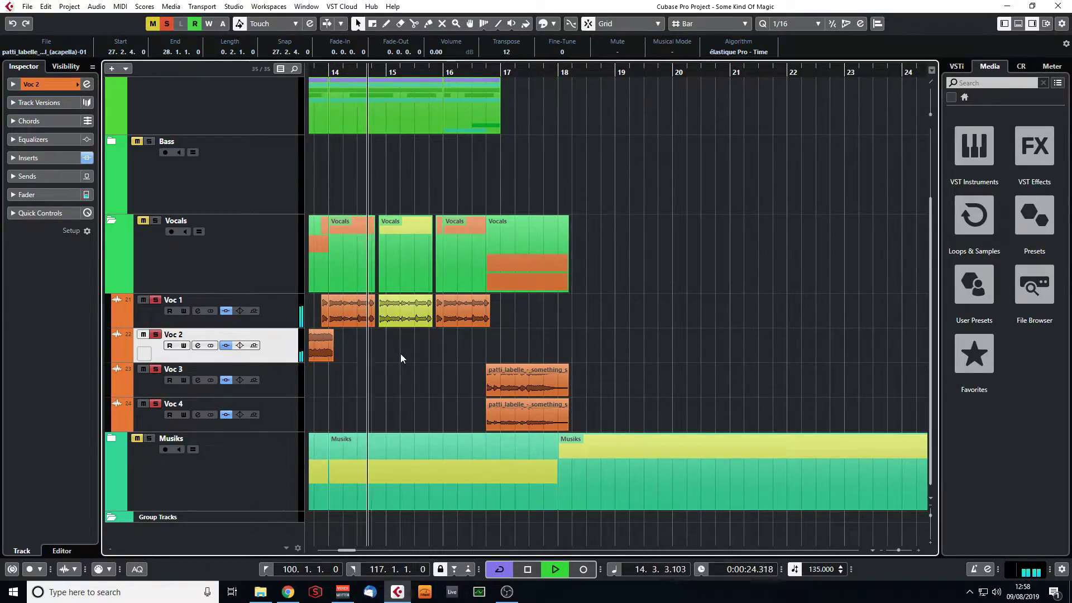
key("space")
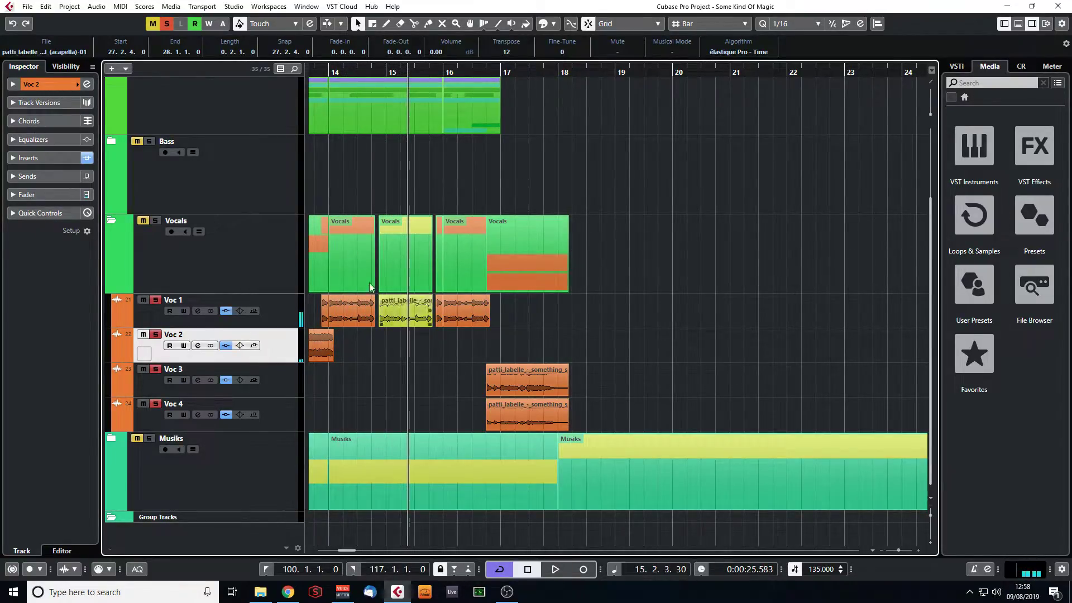
- Return the playhead to the song start and clear all track solos
left_click_drag(385, 74, 400, 58)
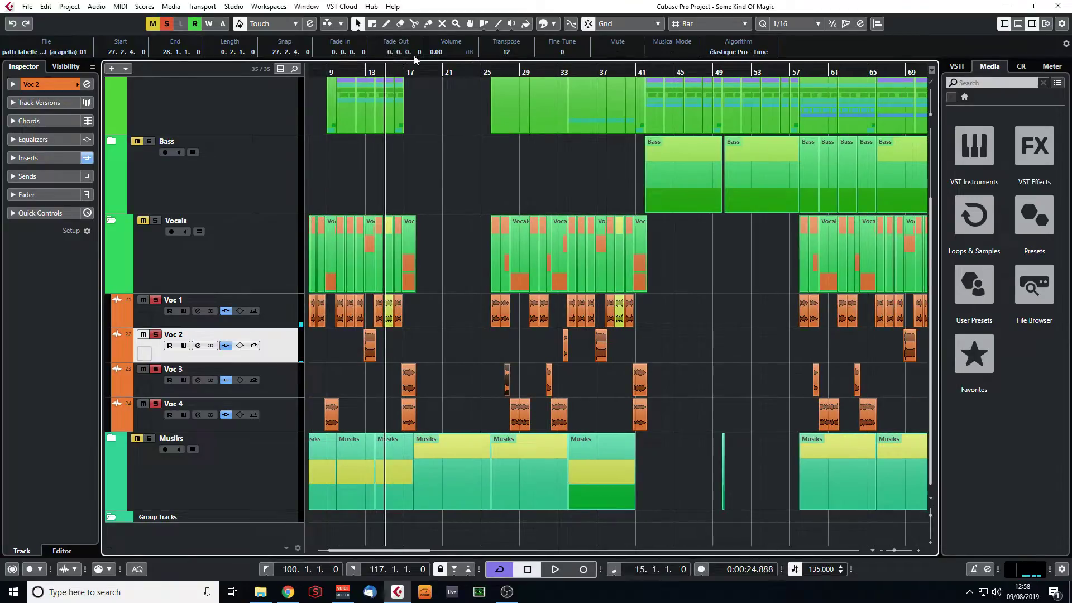
key("Home")
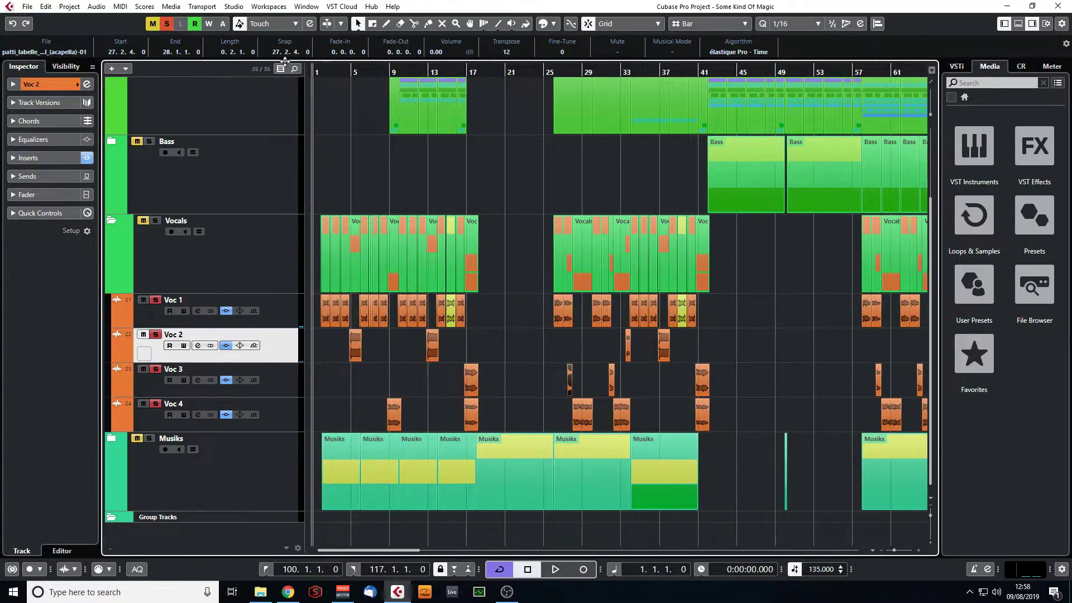
left_click(163, 28)
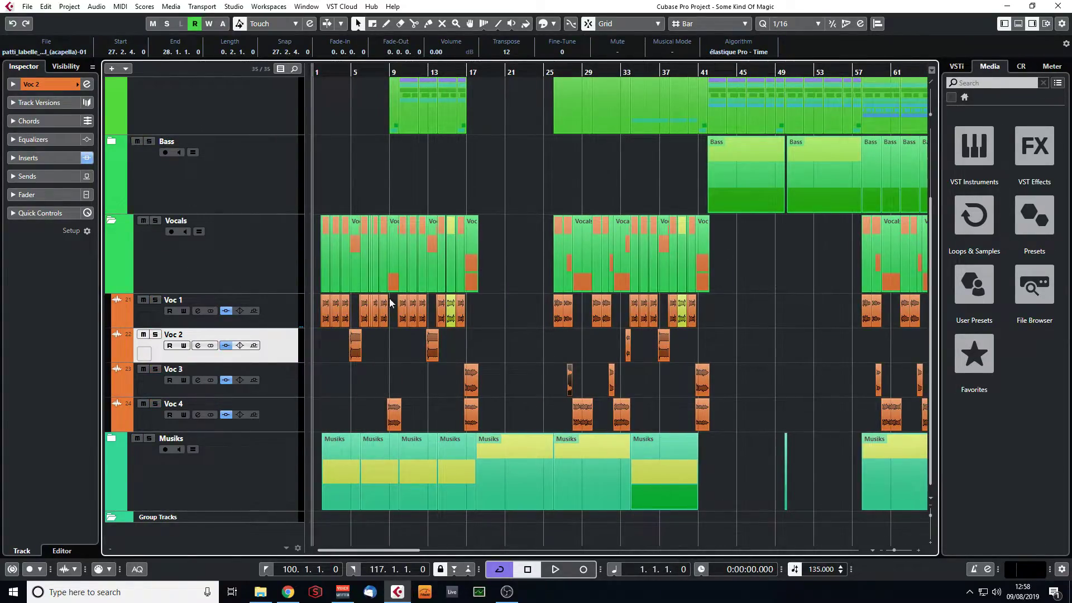
- Collapse the Vocals folder and expand the Musiks folder to show its tracks at a larger height
left_click(111, 221)
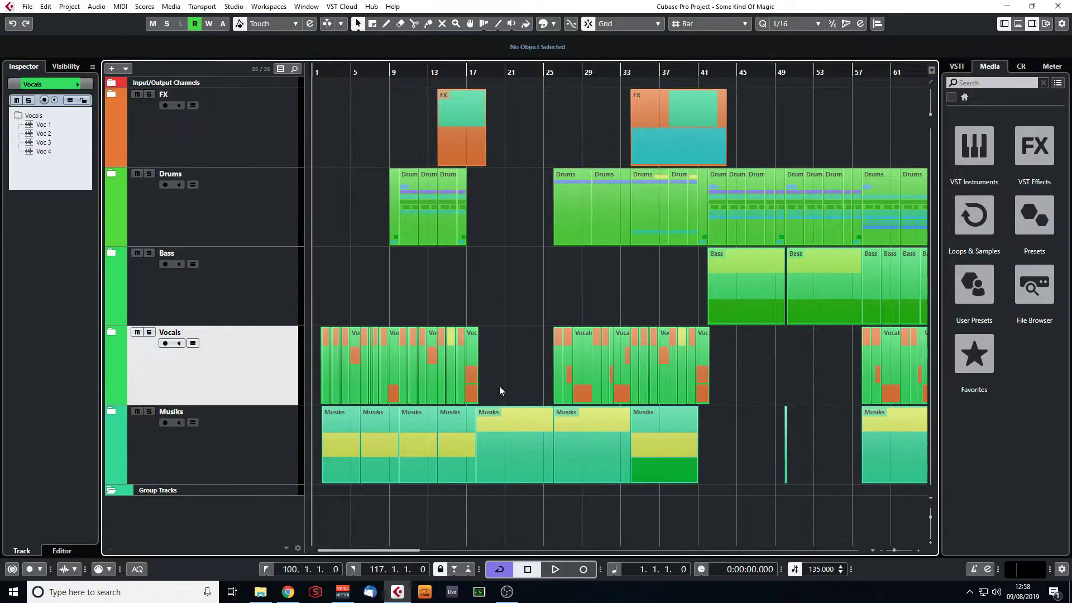
left_click(110, 413)
left_click_drag(894, 548, 890, 548)
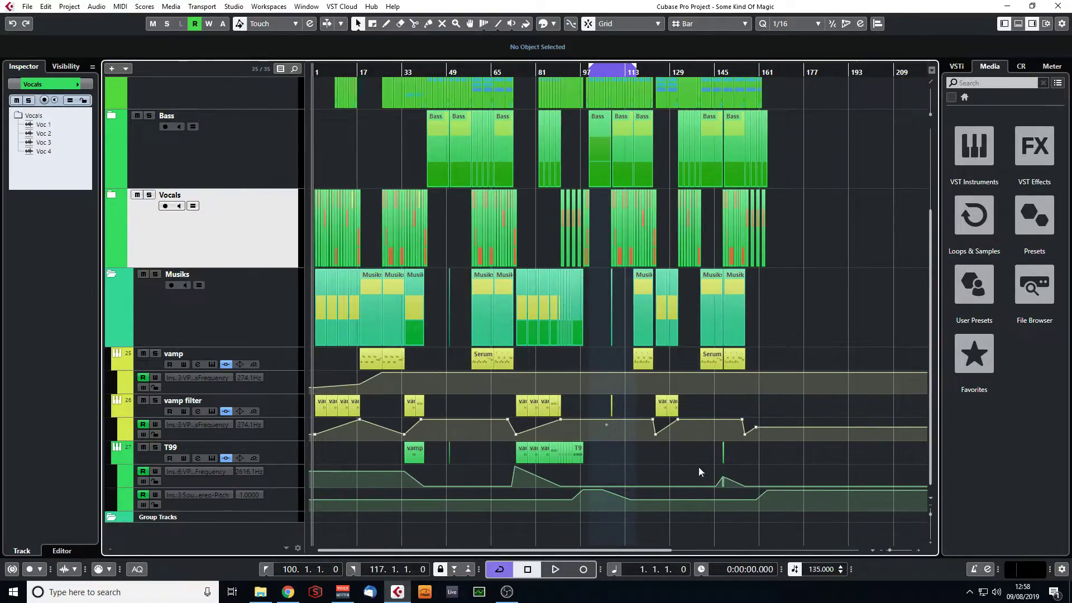
left_click(931, 544)
left_click_drag(333, 72, 317, 83)
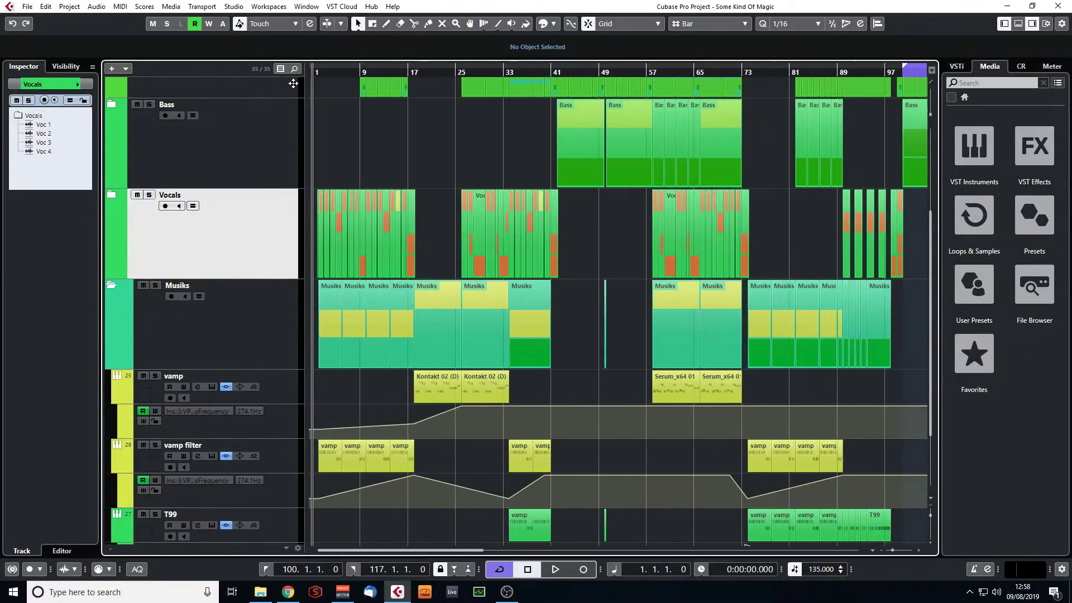
- Solo the vamp track, audition its part from bar 58, select the track, and stop in bar 61
scroll(649, 265, "down", 3)
left_click_drag(656, 72, 655, 85)
left_click(156, 276)
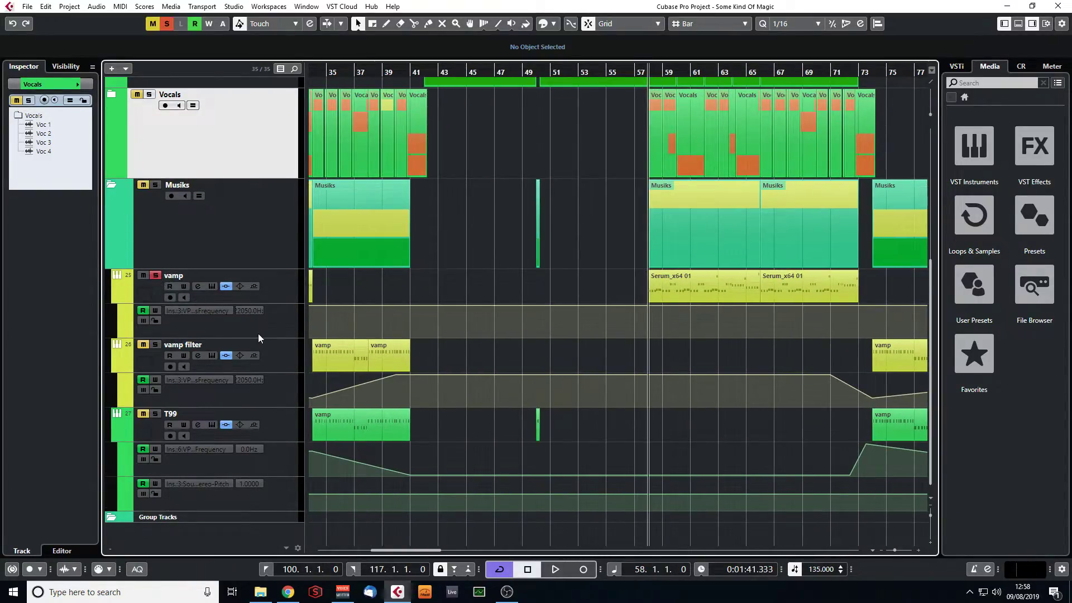
key("space")
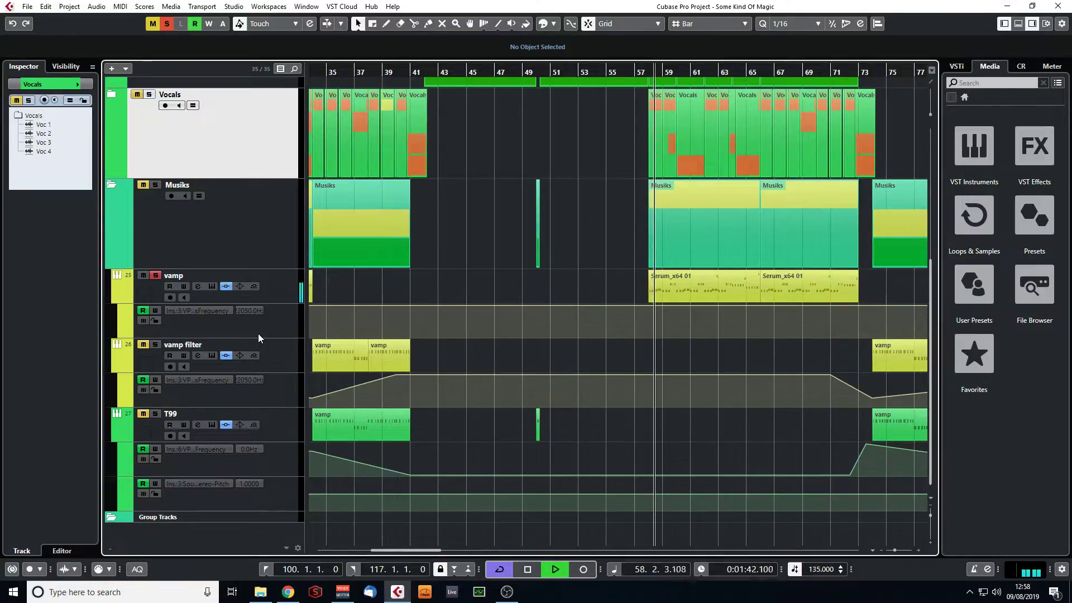
left_click(273, 292)
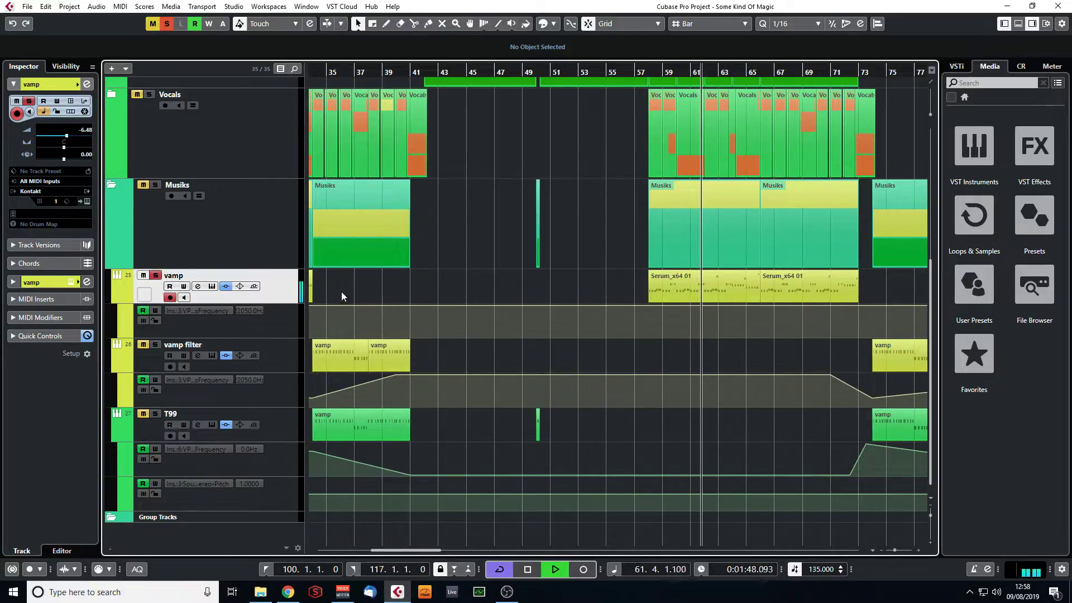
key("space")
- Expand the Bass folder, solo Jug Bass together with vamp, and start playback from bar 50
scroll(351, 269, "up", 5)
left_click(112, 276)
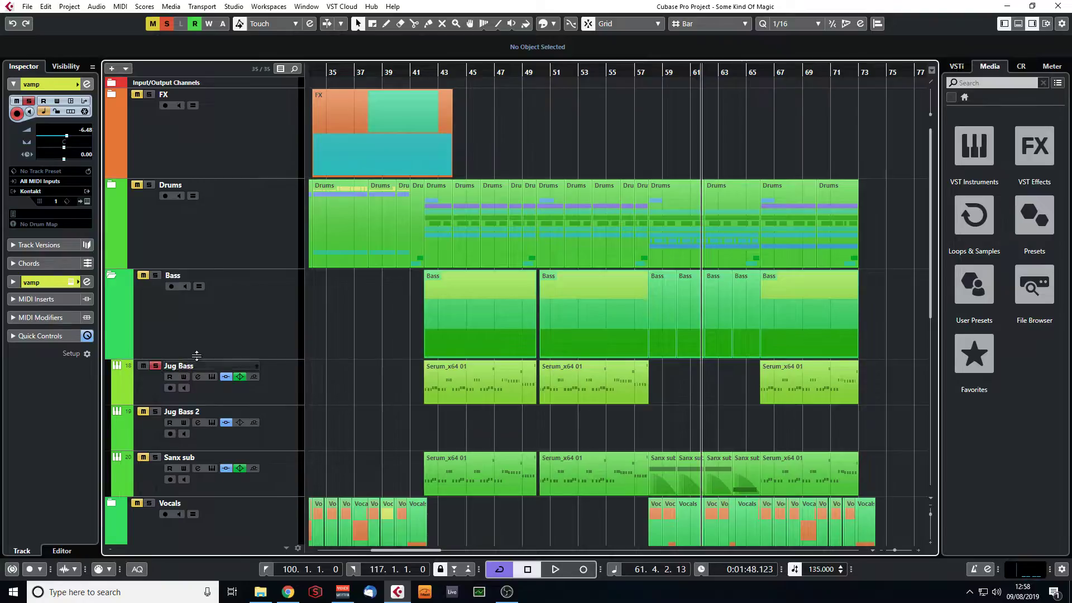
scroll(495, 289, "down", 8)
scroll(490, 259, "up", 4)
left_click(536, 72)
left_click(147, 219)
key("space")
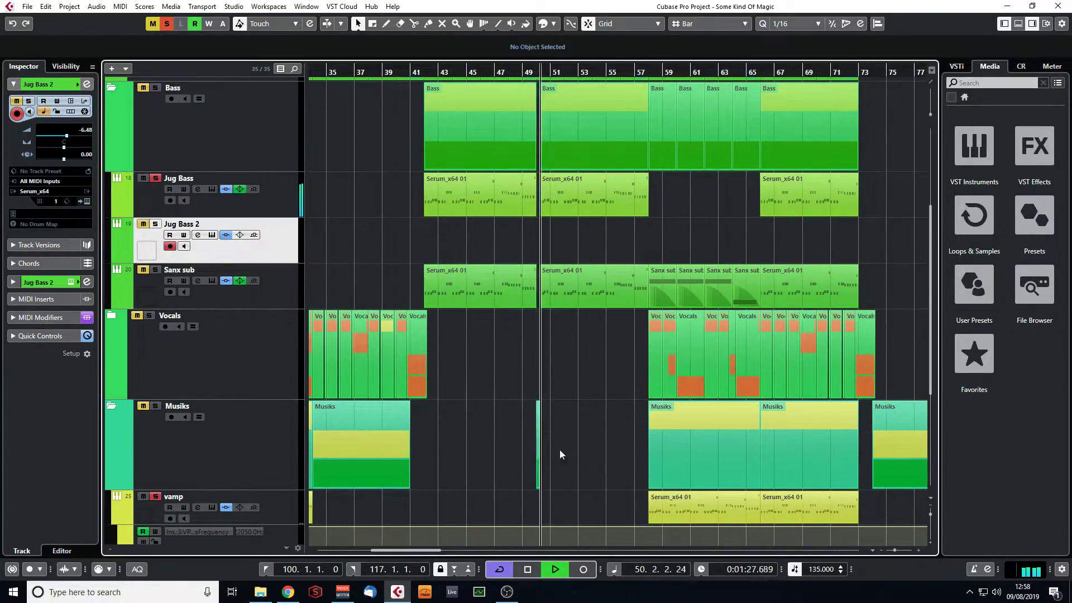
- Continue the audition of Jug Bass and vamp from bar 58 and stop in bar 59
scroll(556, 457, "down", 5)
left_click(649, 72)
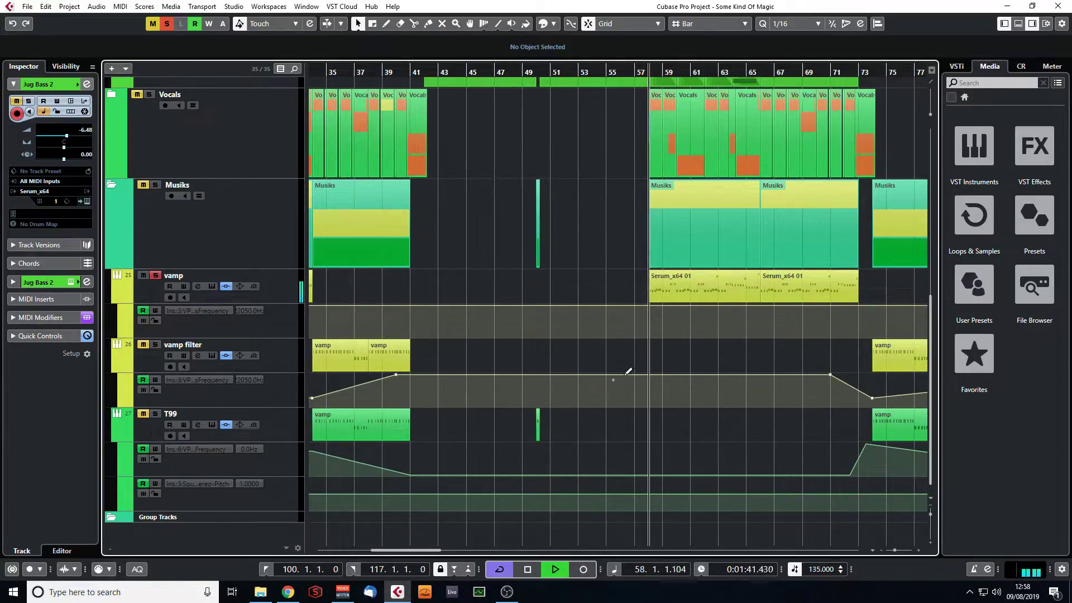
left_click_drag(896, 551, 892, 550)
key("space")
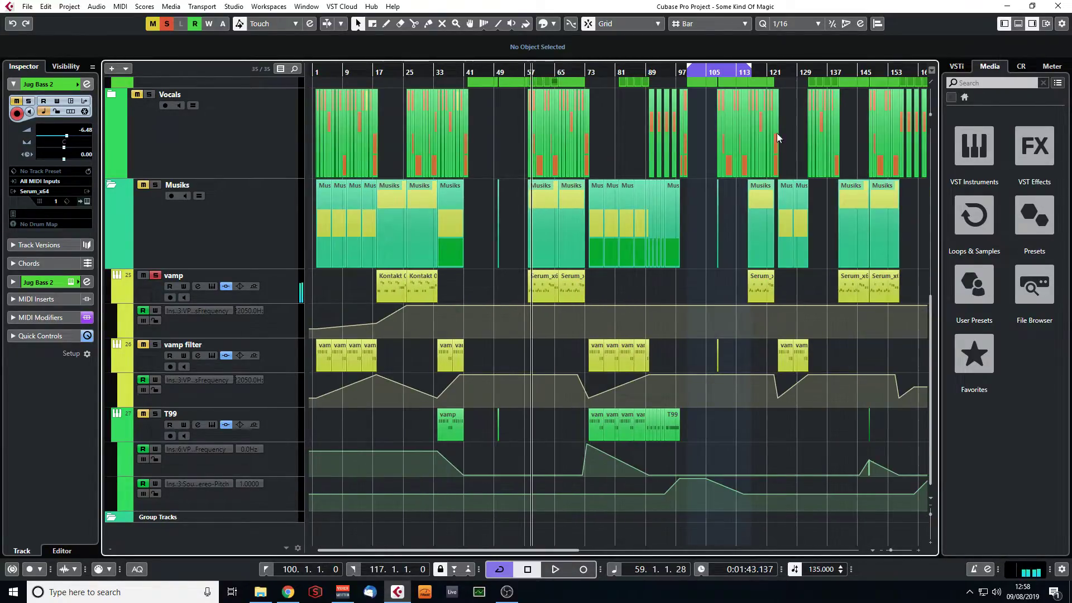
- Play the soloed Jug Bass and vamp parts from around bar 148 to compare how they work together
left_click_drag(854, 73, 798, 74)
key("space")
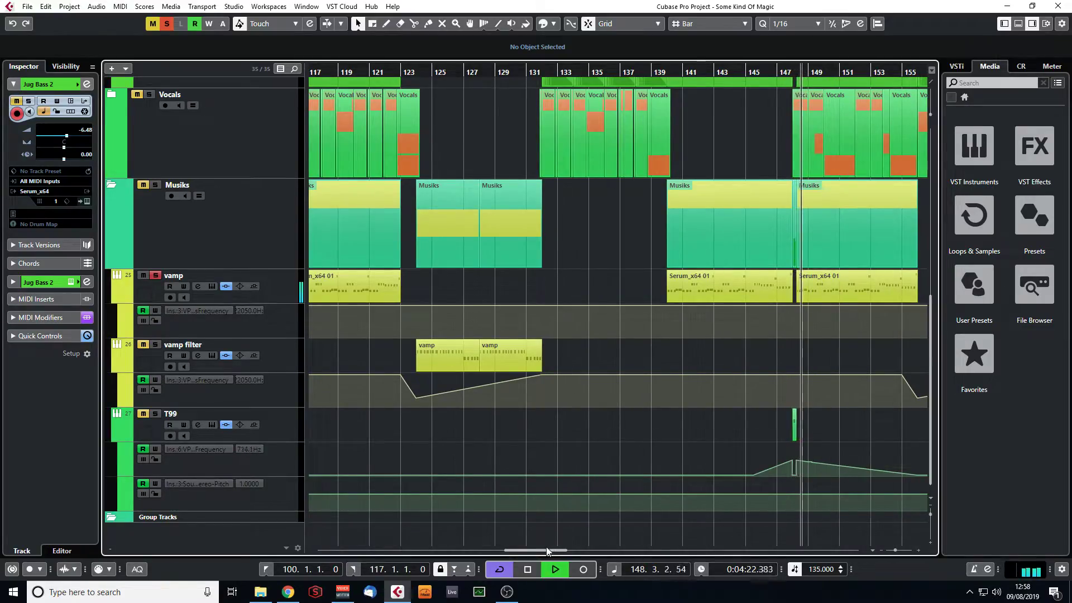
left_click_drag(547, 551, 561, 553)
scroll(641, 414, "up", 3)
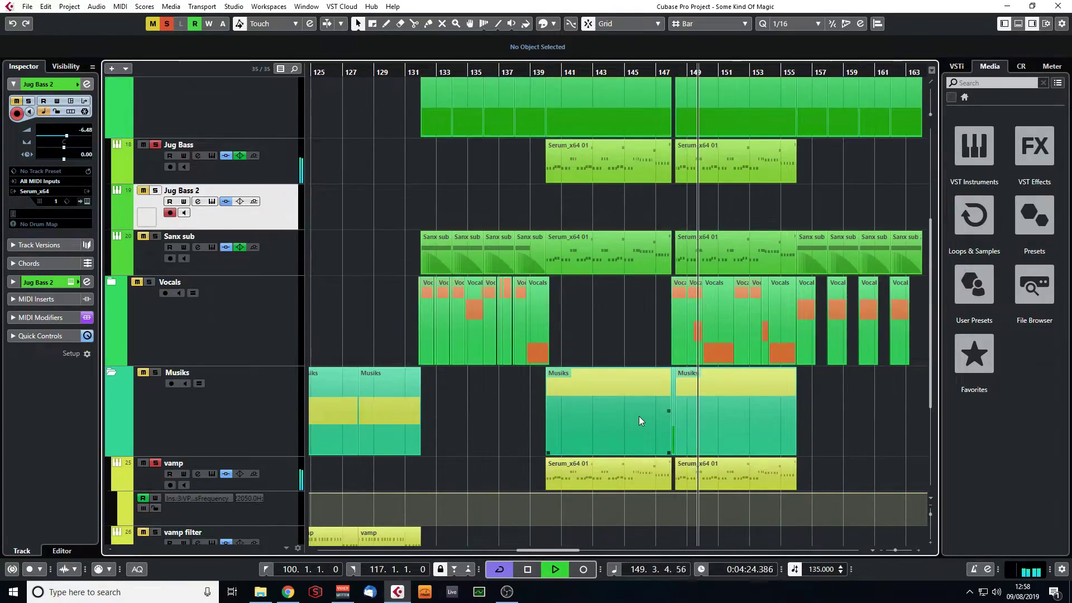
scroll(639, 417, "down", 3)
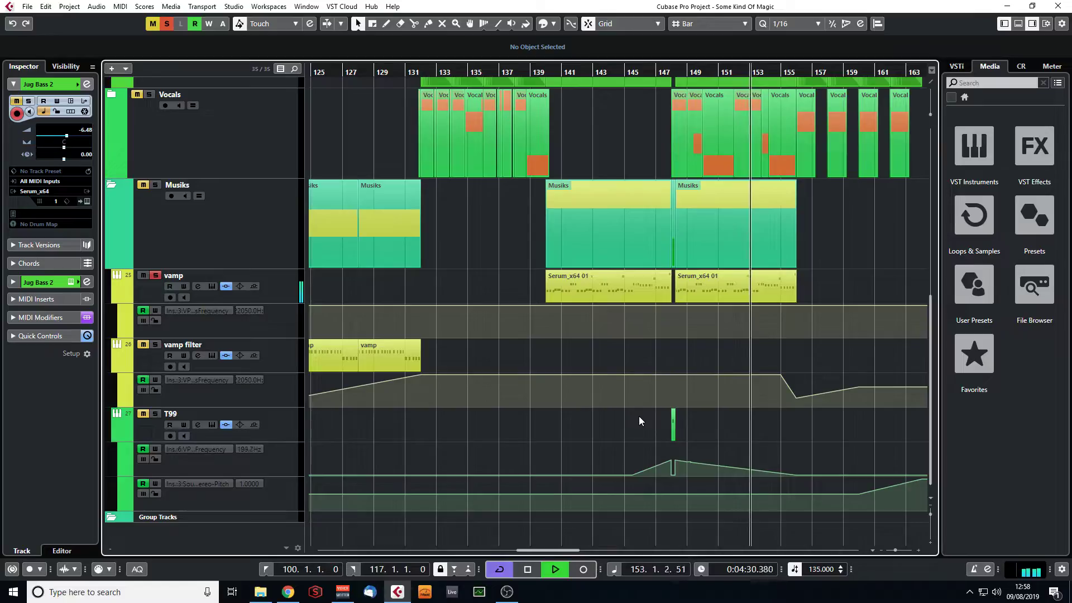
- Stop playback in bar 153 and open the vamp track's Kontakt instrument to view the B+S - Stabs - Vamp patch
left_click(293, 296)
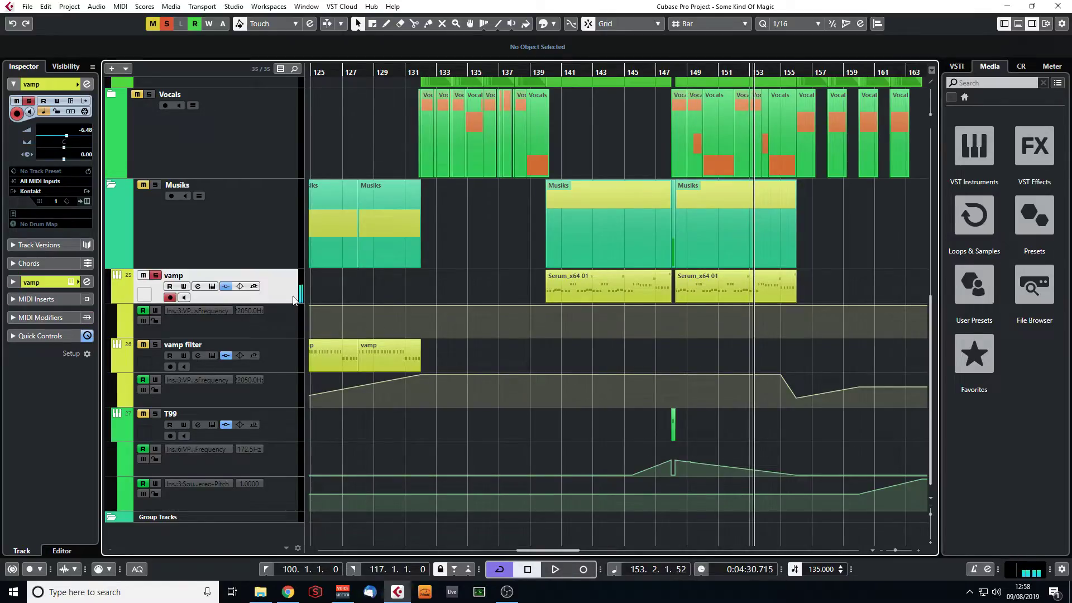
left_click(87, 201)
left_click_drag(628, 102, 605, 73)
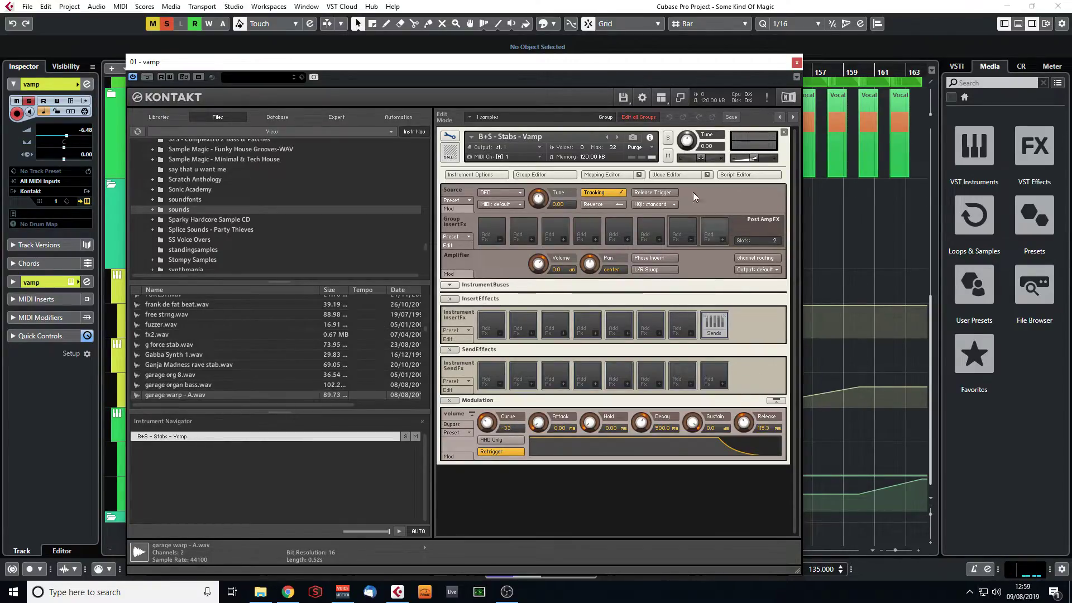
- Examine the vamp patch's key mapping and sample waveform in the Mapping Editor and Wave Editor, and hide both editors
left_click(608, 175)
left_click(608, 175)
left_click(673, 174)
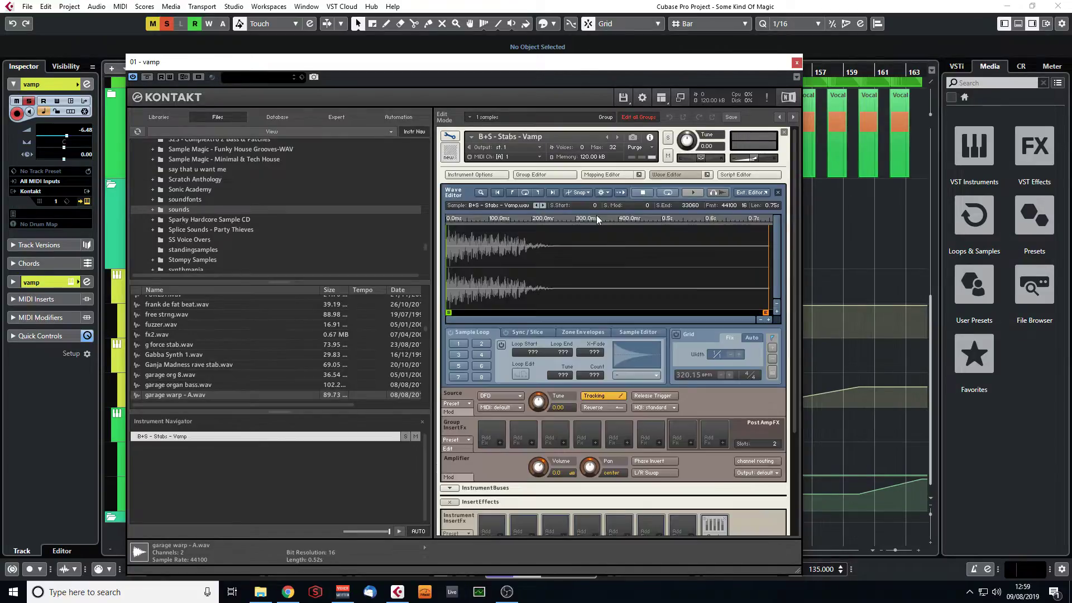
left_click(609, 176)
left_click(697, 175)
left_click(629, 174)
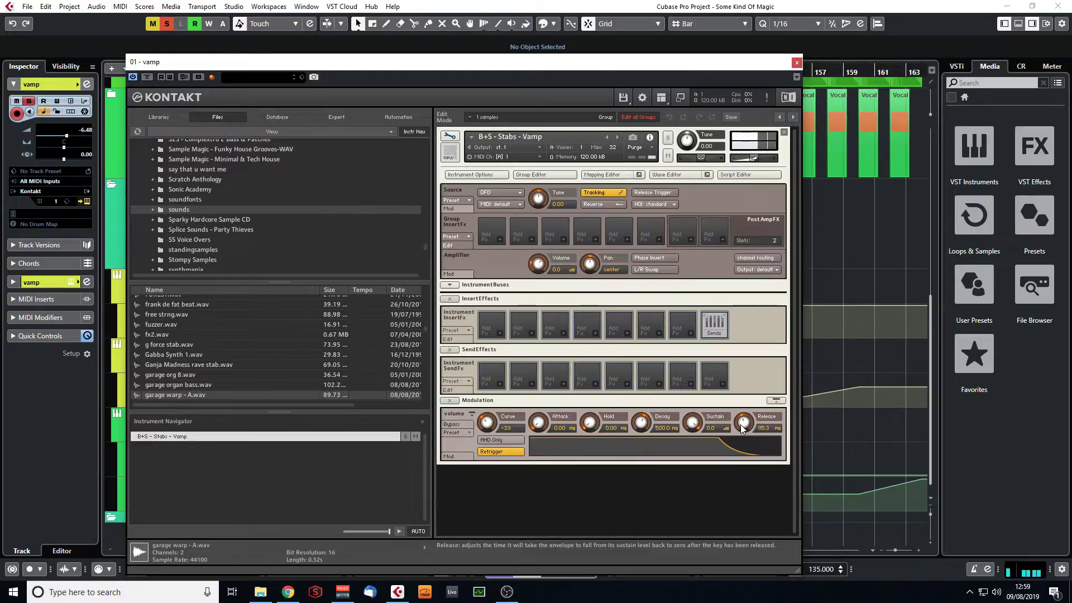
- Shorten the vamp's volume-envelope release to 10.2 ms, raise it back to about 75 ms, and close the Kontakt instrument
left_click_drag(743, 428, 754, 454)
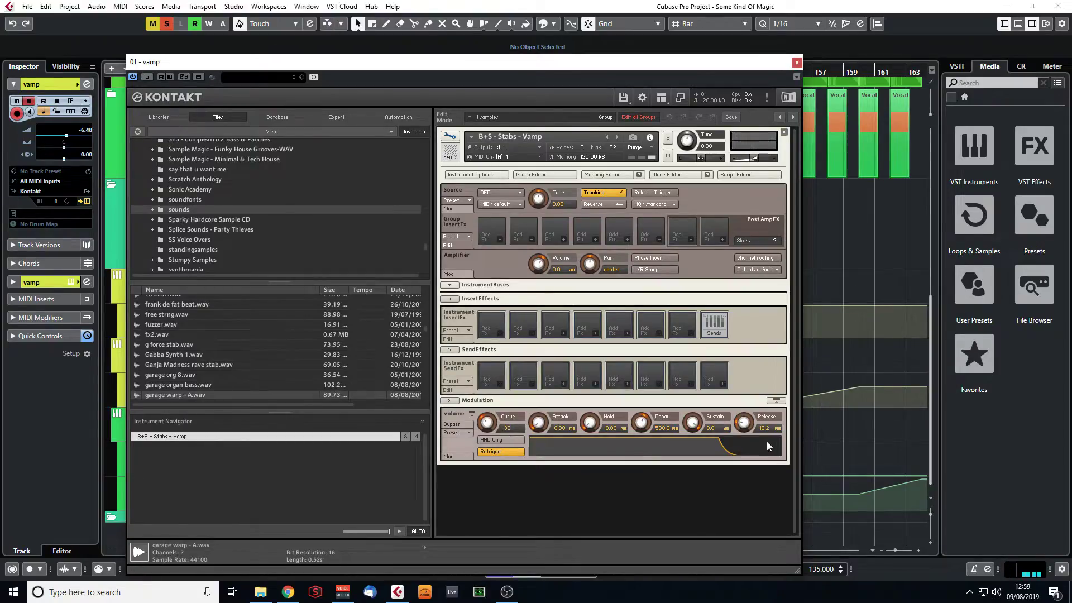
left_click_drag(748, 420, 753, 403)
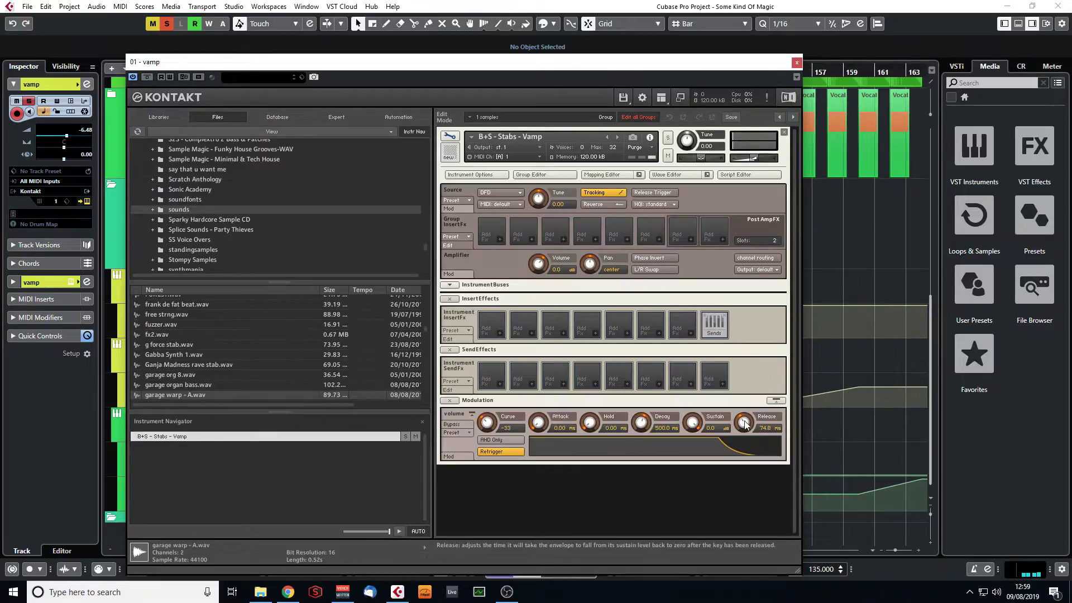
scroll(748, 425, "up", 1)
left_click(797, 62)
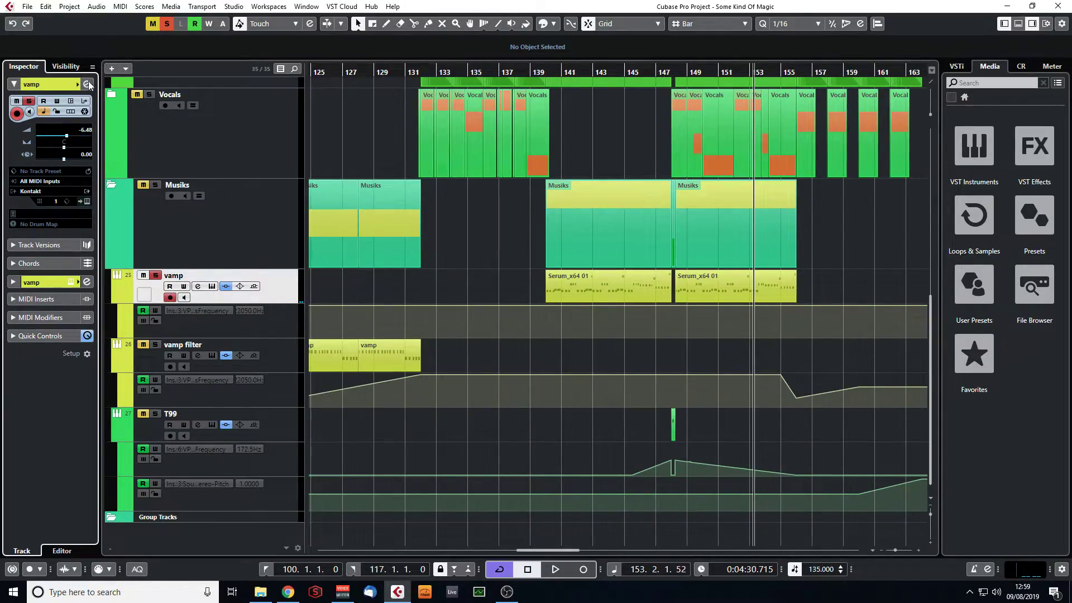
- Open the vamp's channel settings and examine its Philta XL, CSR Hall and PingPongDelay inserts and its EQ, closing the windows when done
left_click(87, 84)
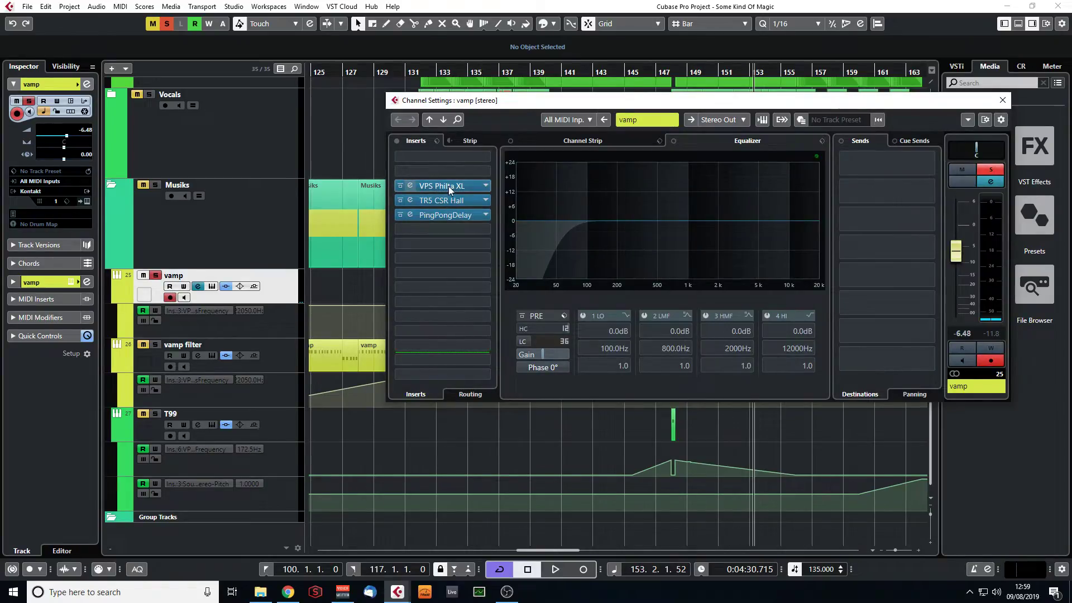
left_click_drag(575, 109, 608, 114)
left_click(505, 206)
left_click(789, 163)
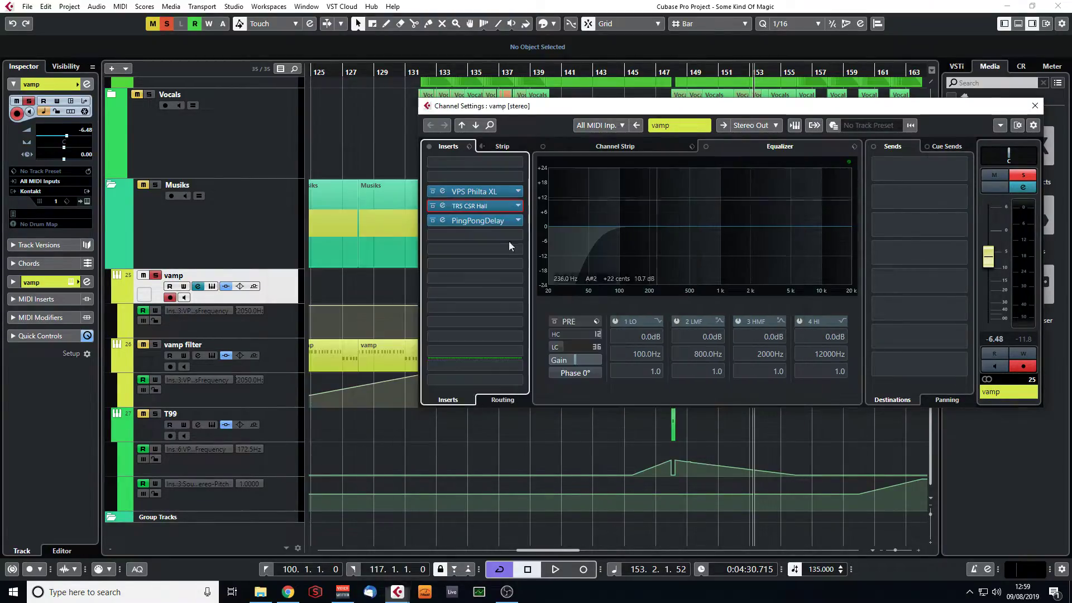
left_click(459, 219)
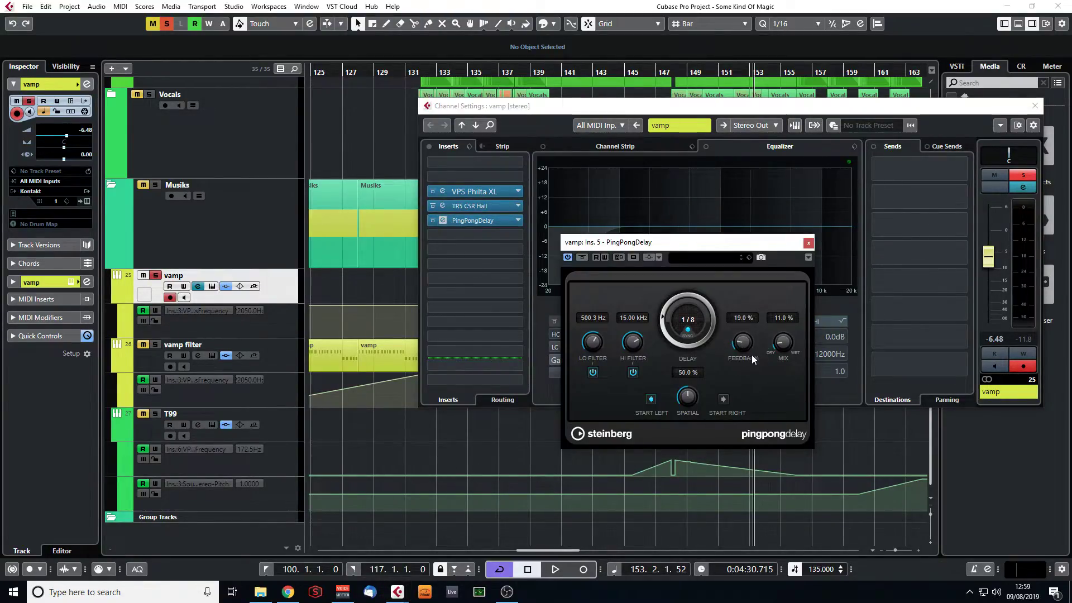
left_click(808, 243)
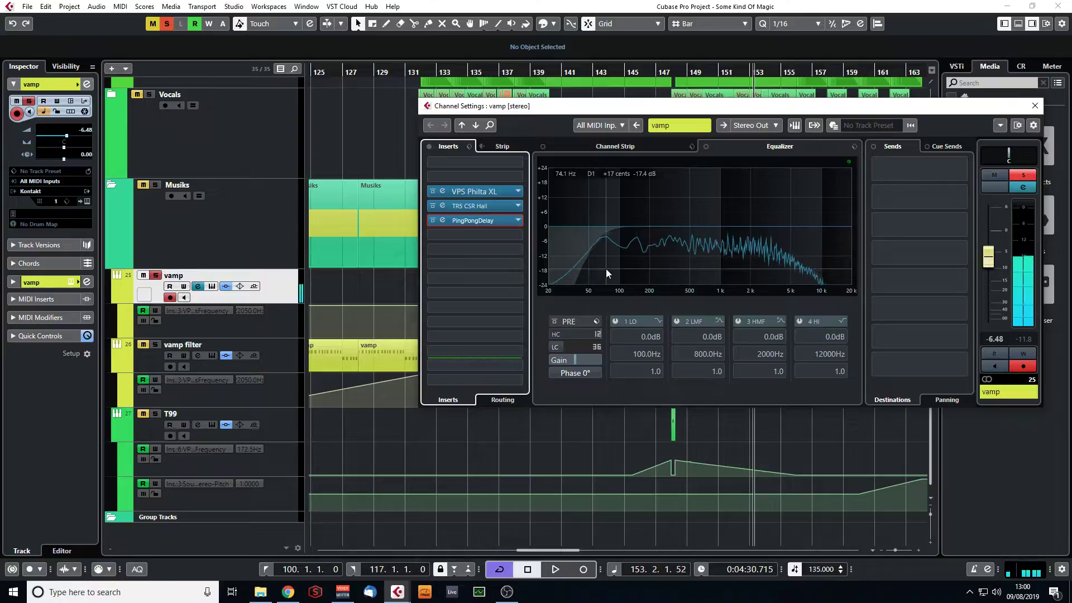
left_click(1035, 106)
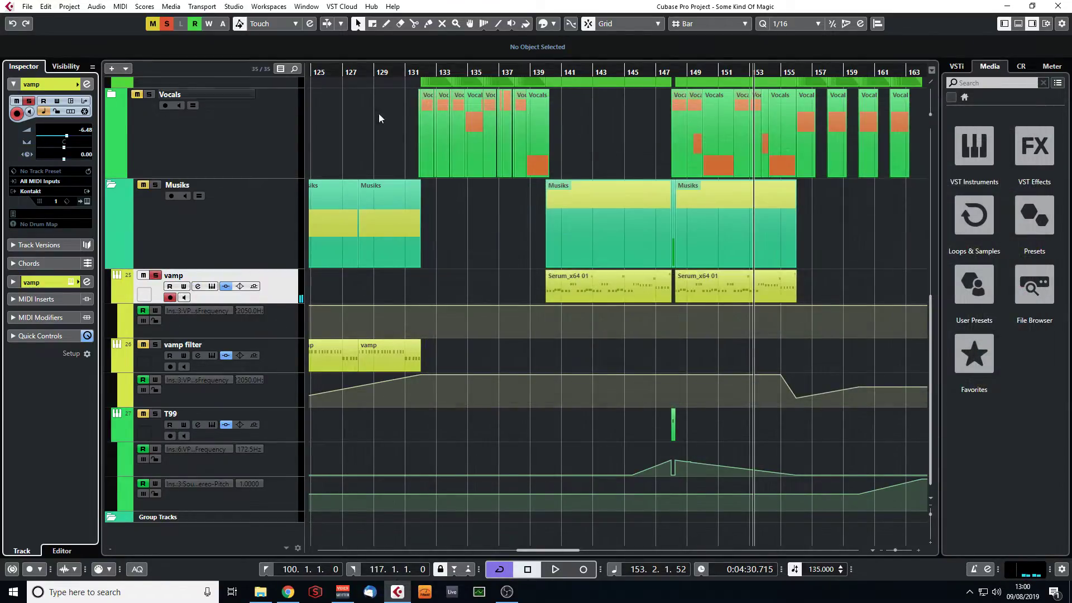
- Move the solo from vamp to vamp filter and start playback at bar 2
left_click_drag(335, 73, 233, 50)
left_click_drag(328, 74, 337, 88)
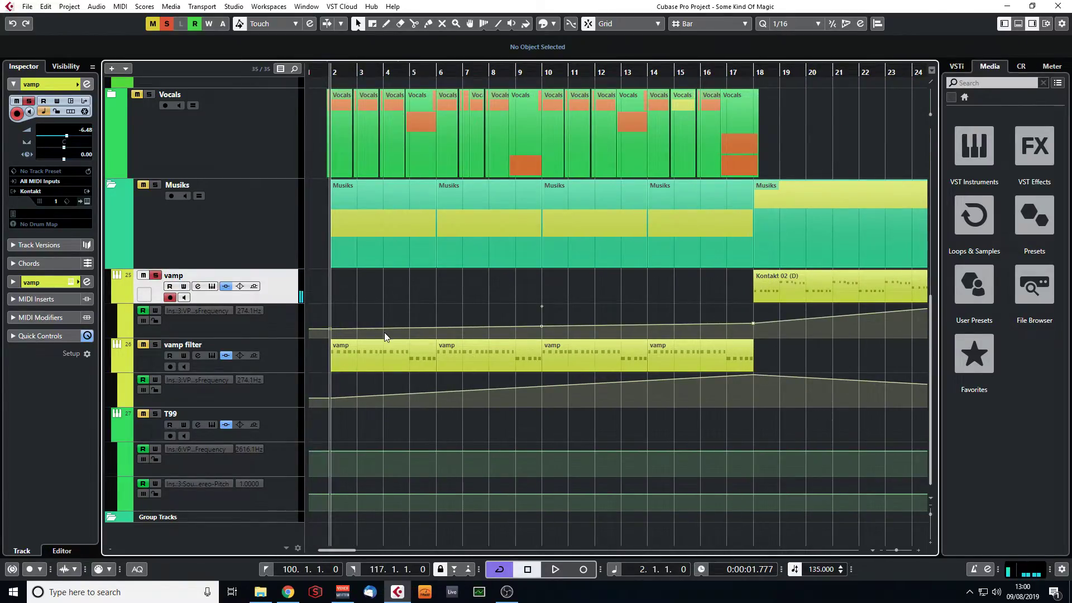
left_click(152, 276)
left_click(153, 345)
key("space")
- During playback, examine the vamp filter channel's VPS Philta XL insert, and close the plug-in and channel settings
left_click(289, 367)
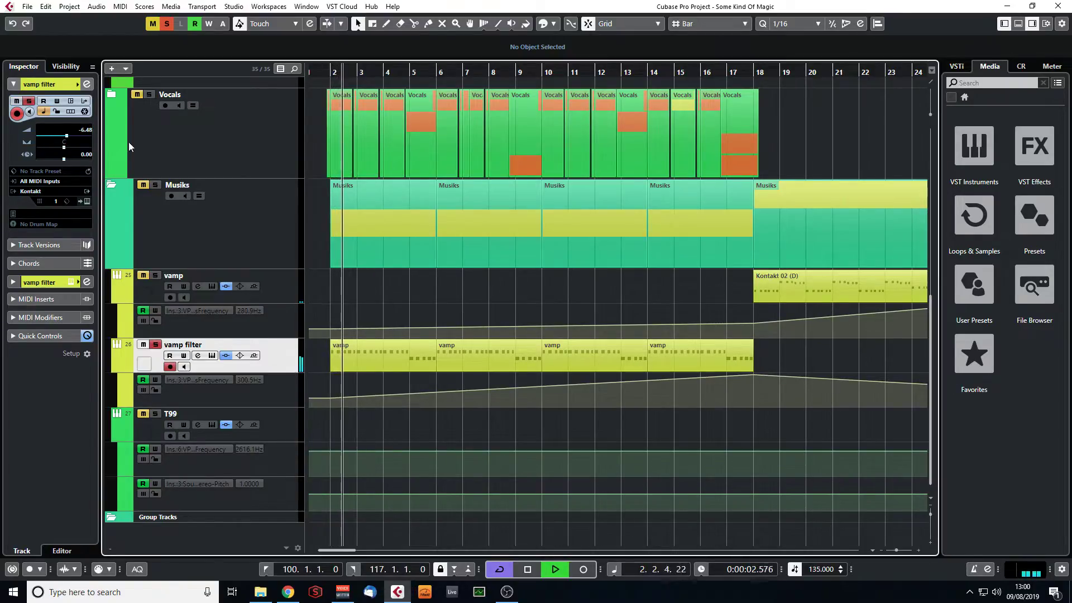
left_click(87, 84)
double_click(496, 192)
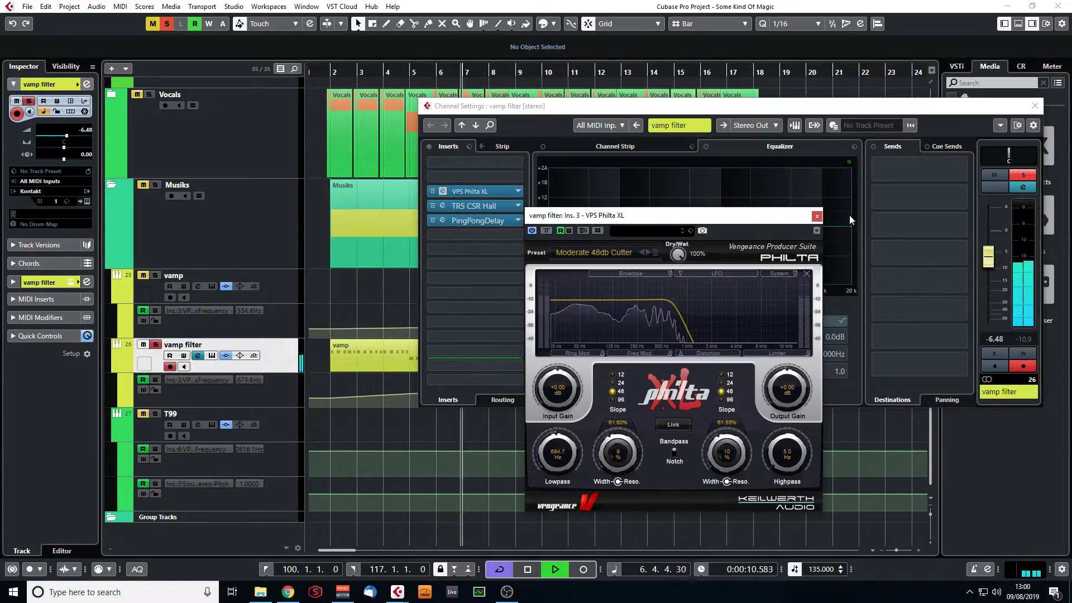
left_click(817, 216)
left_click(1035, 105)
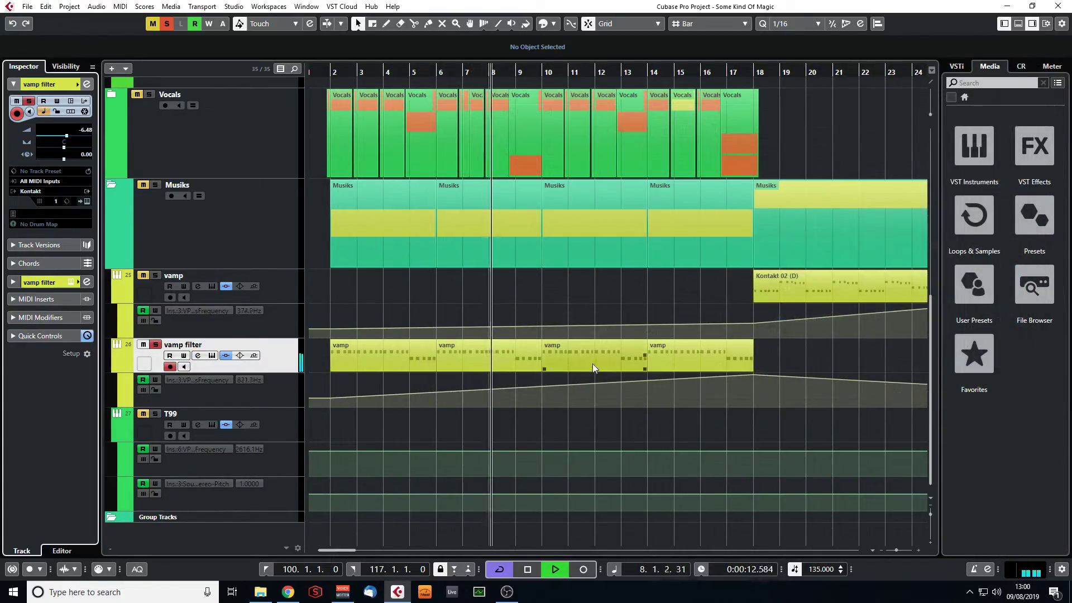
- Stop the vamp filter audition, move the playhead to bar 18, and deactivate all solos
left_click_drag(897, 550, 894, 551)
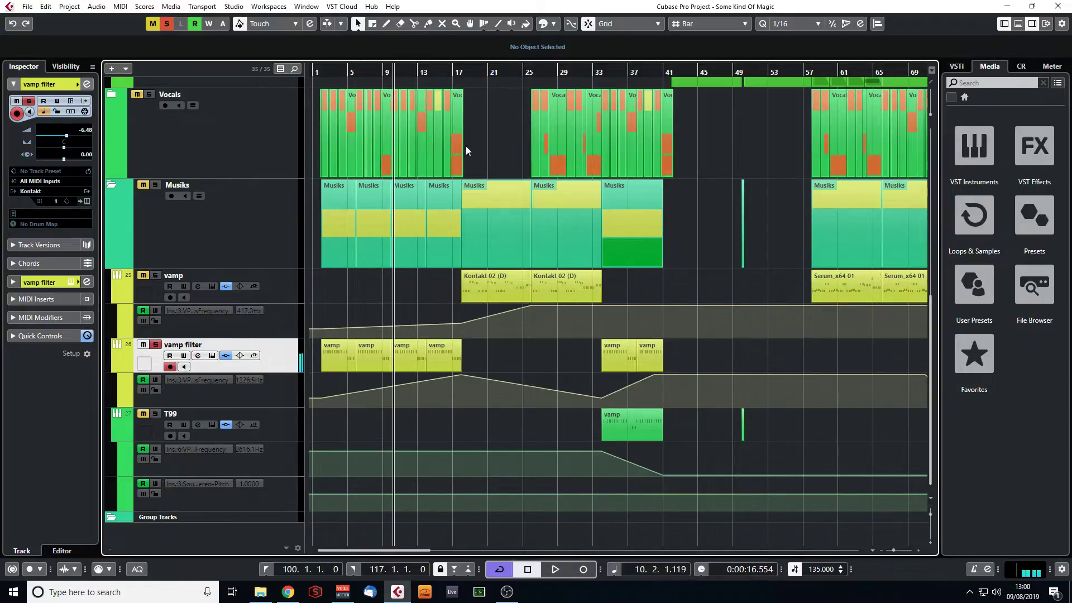
left_click_drag(456, 72, 470, 82)
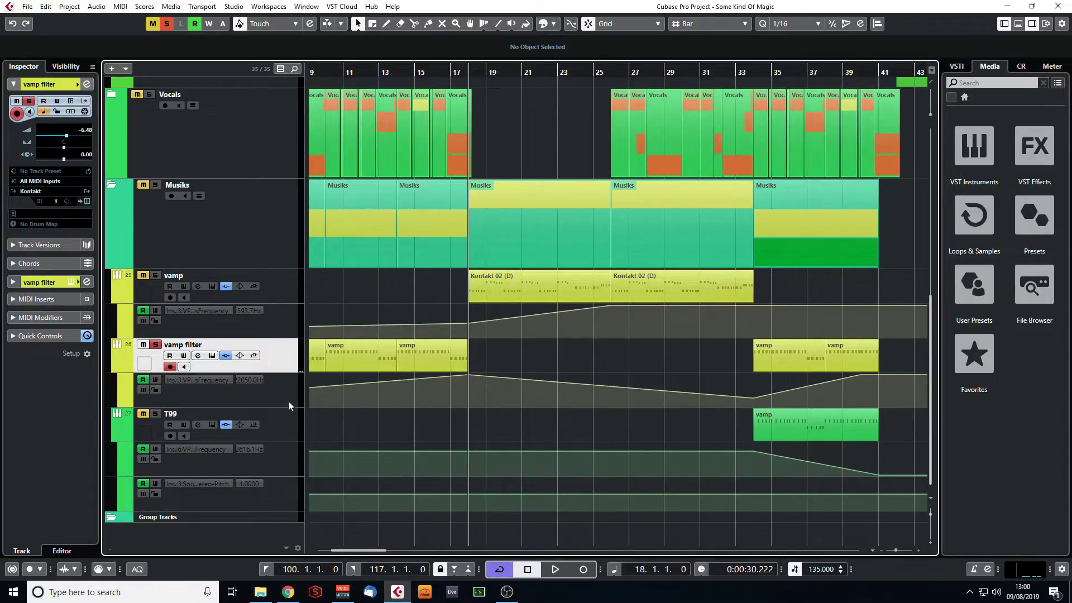
left_click(164, 25)
scroll(821, 290, "up", 5)
scroll(860, 419, "down", 5)
- Solo the T99 track and play it from bar 34 to about bar 38
left_click_drag(897, 548, 893, 552)
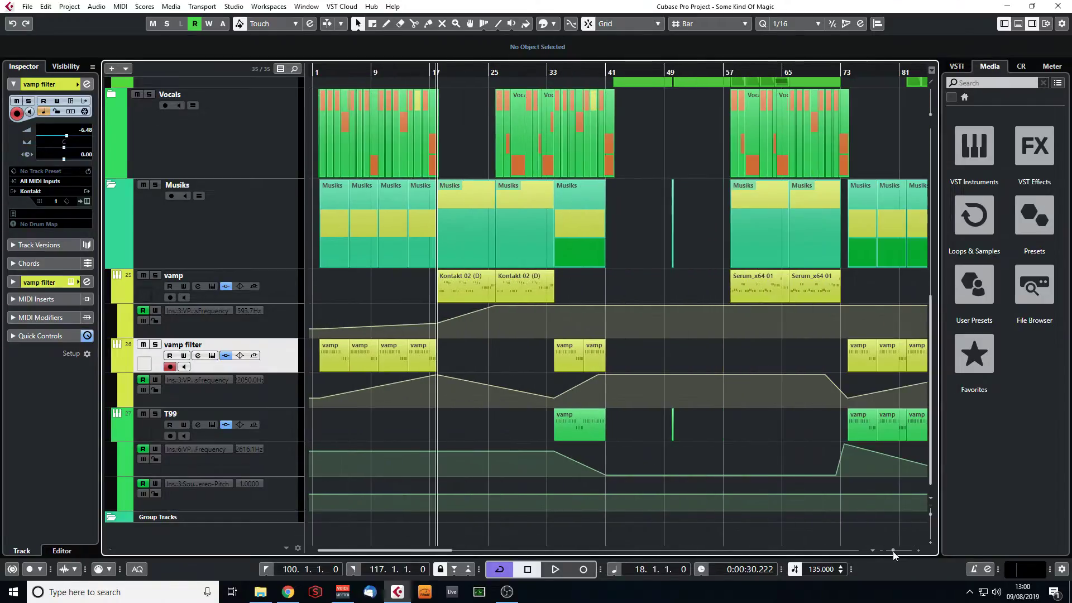
left_click_drag(560, 74, 546, 87)
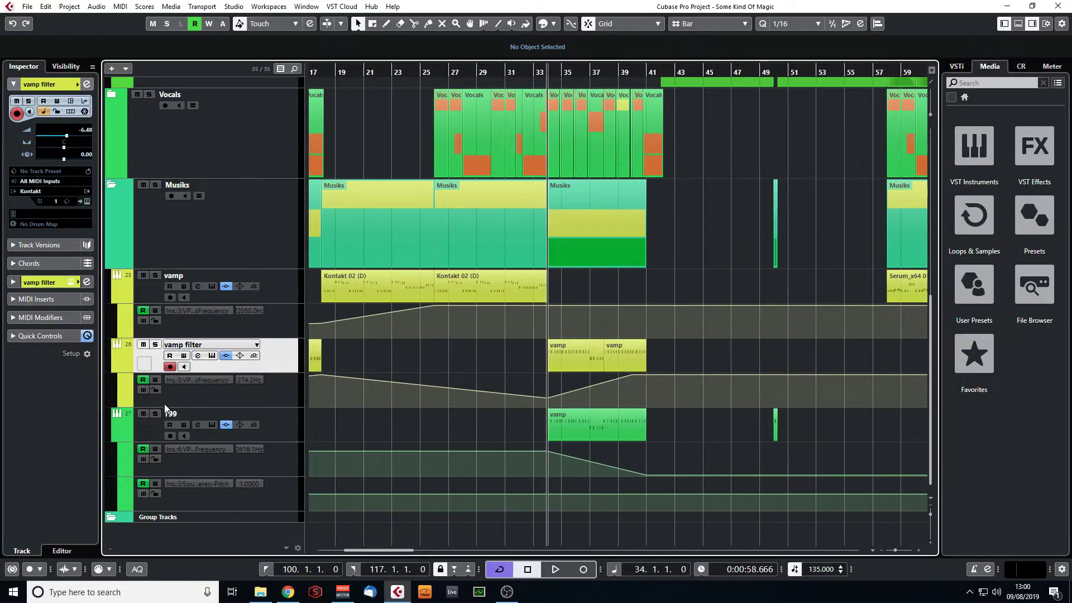
key("space")
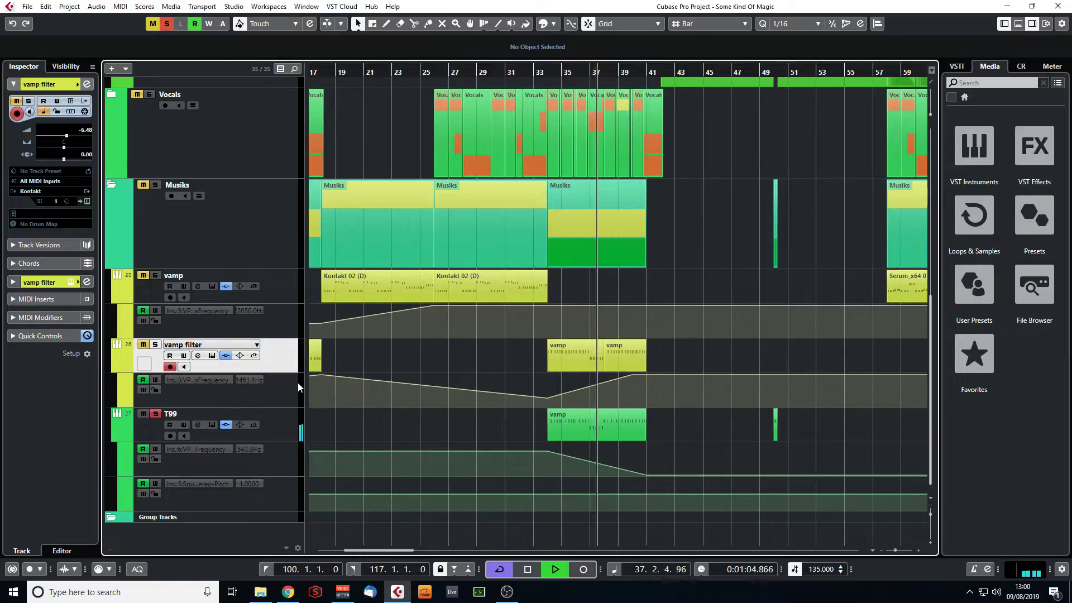
key("space")
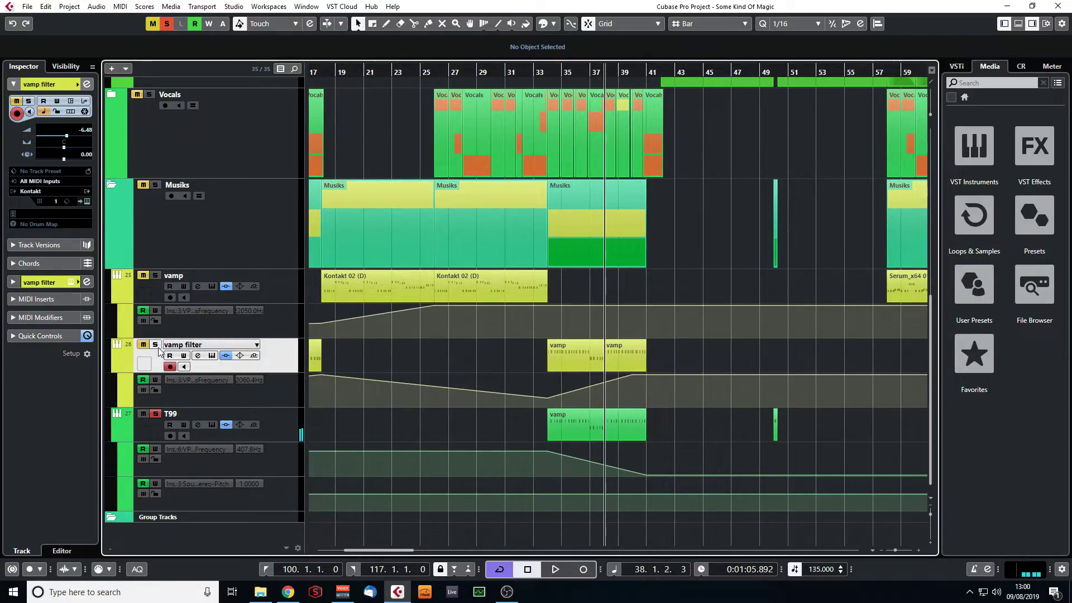
- Solo vamp filter together with T99 and play both from bar 34 to bar 41
left_click_drag(558, 73, 543, 94)
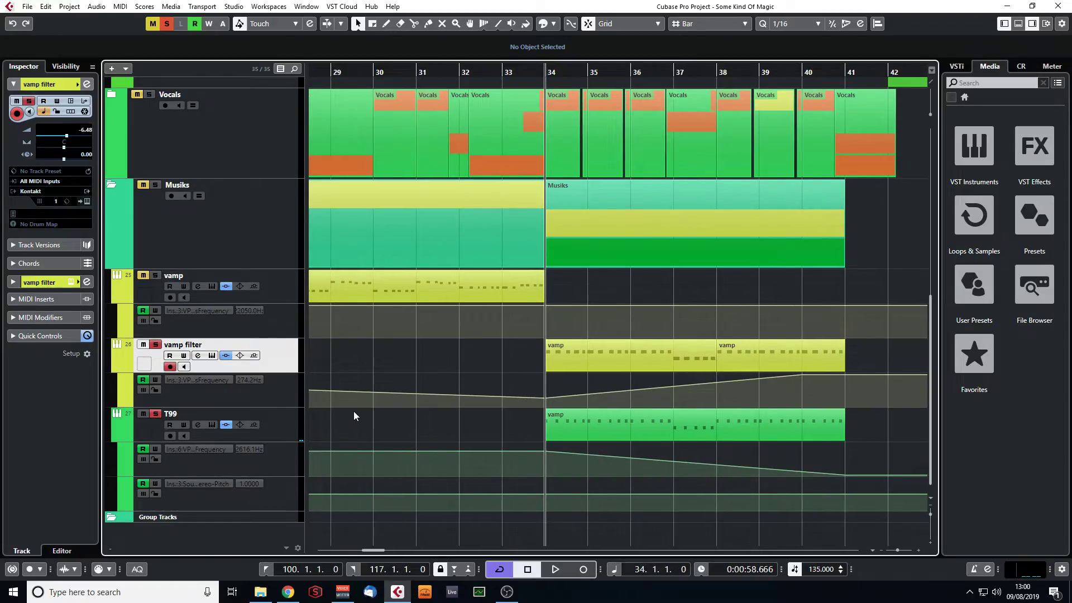
key("space")
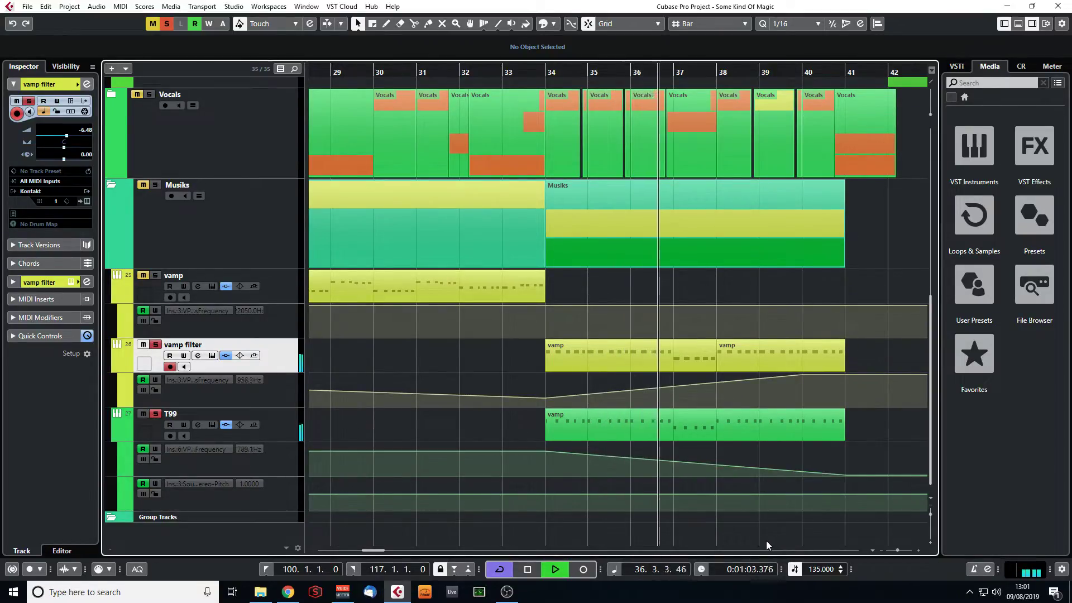
left_click_drag(898, 551, 893, 551)
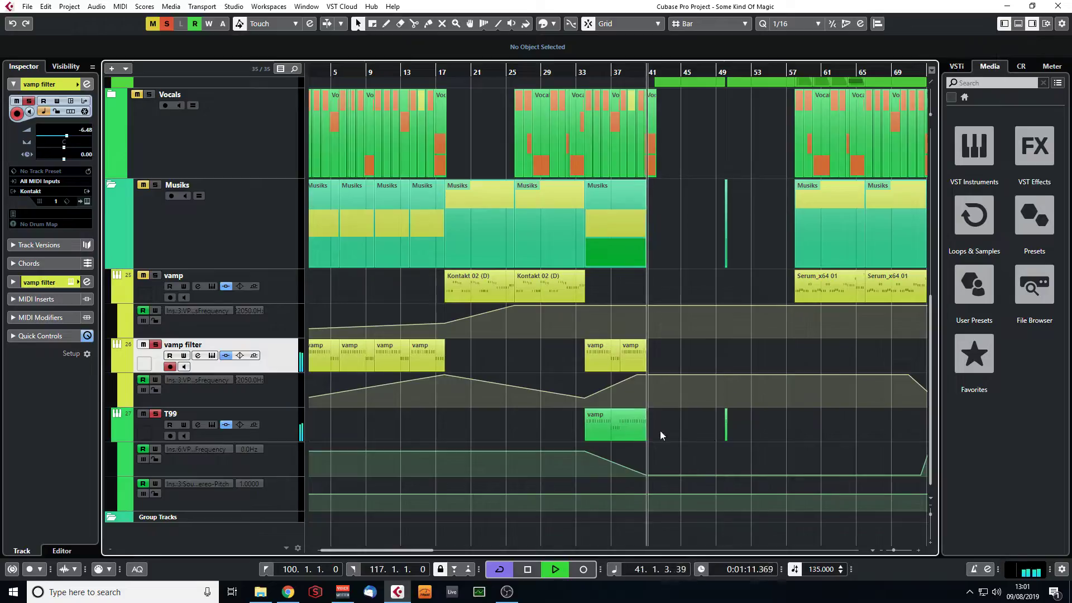
key("space")
- Open the T99 track's channel settings to view its SoundShifter, ArtsAcoustic reverb and VPS Philta XL inserts
left_click(289, 428)
left_click(87, 83)
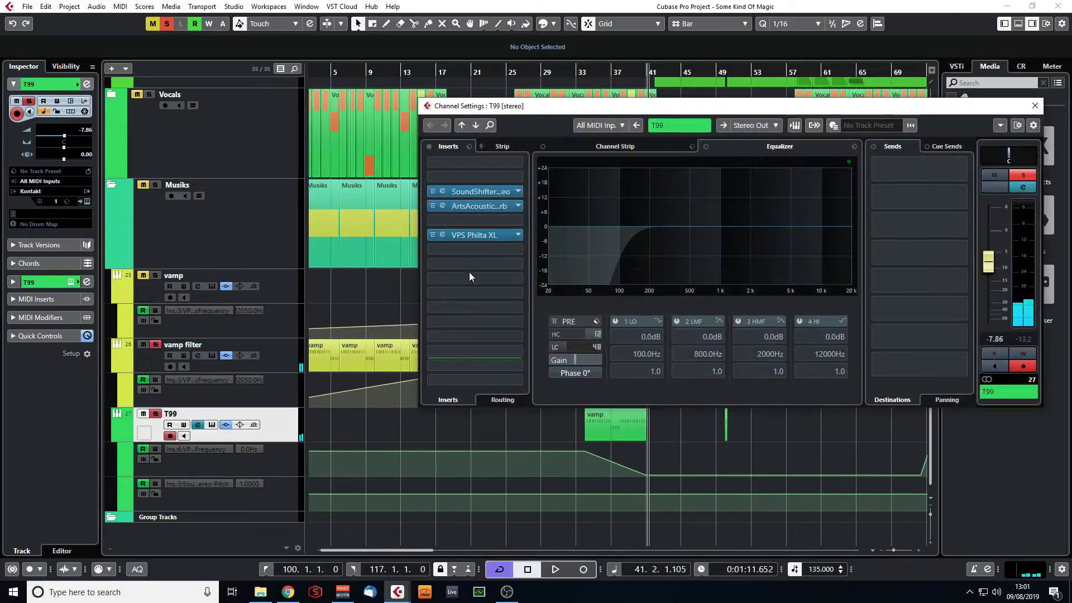
left_click_drag(474, 105, 192, 121)
- Play the soloed T99 and vamp filter build-up to hear T99's rising pitch automation up to about bar 98
left_click_drag(895, 550, 890, 550)
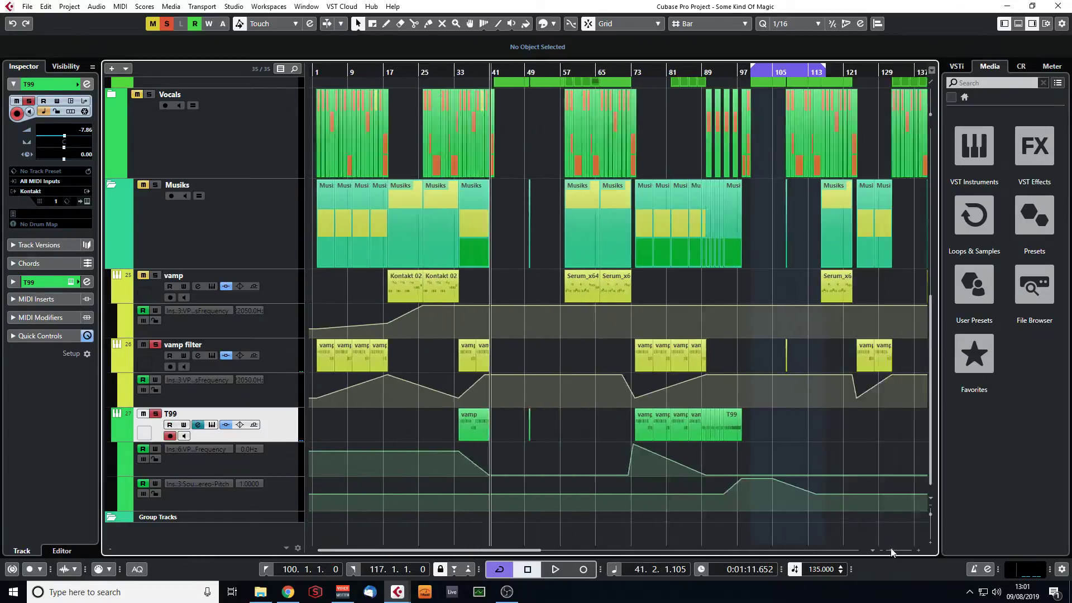
left_click_drag(619, 76, 594, 105)
key("space")
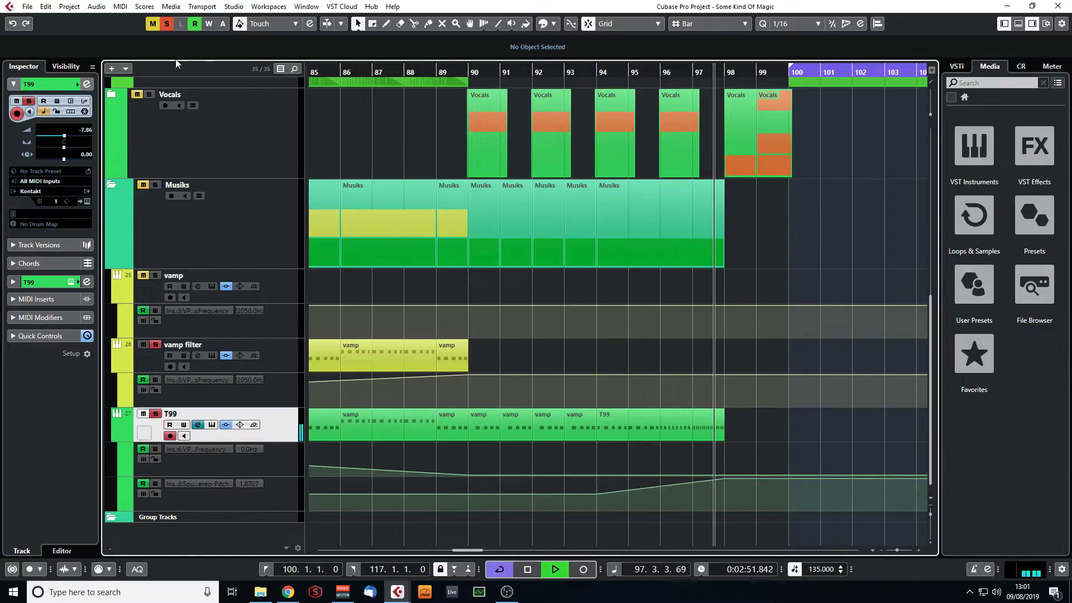
- Deactivate all solos during playback and listen to the full mix until stopping in bar 100
left_click(167, 23)
left_click_drag(898, 551, 893, 550)
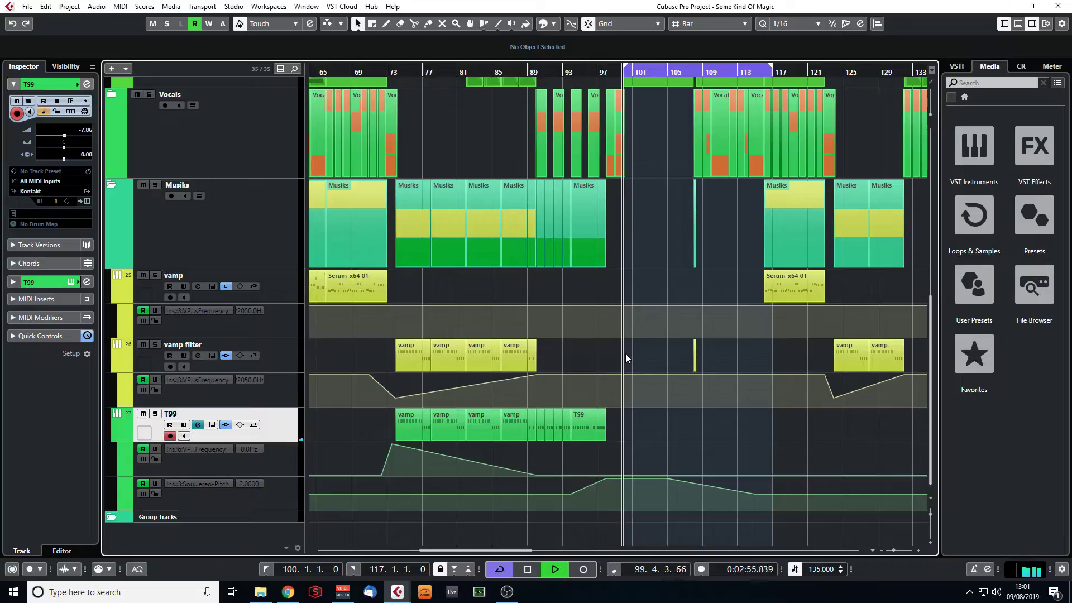
key("space")
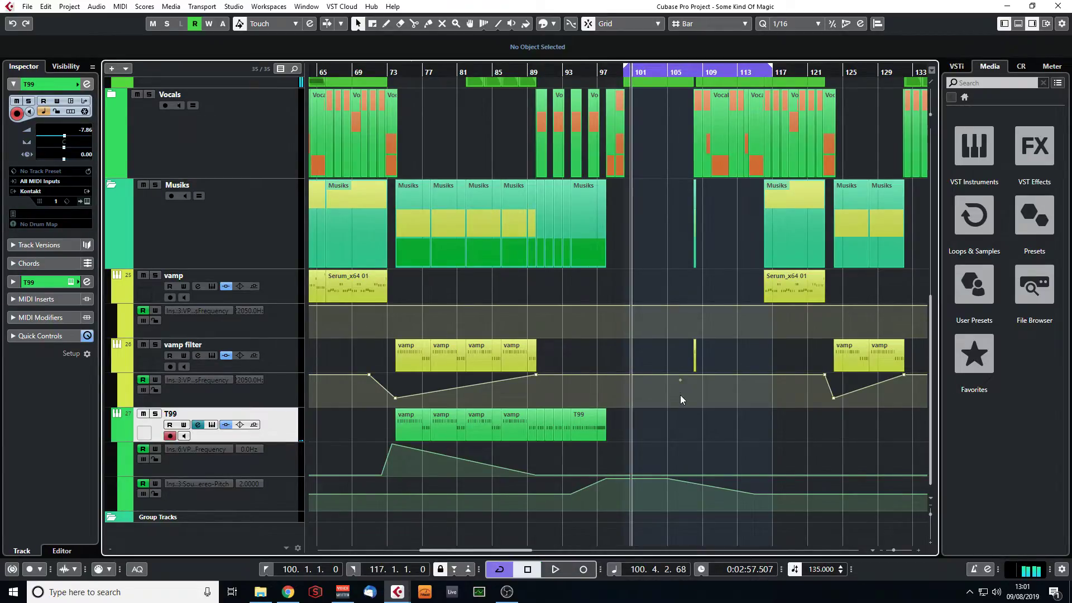
- Reduce the track heights and play the full mix from bar 107 to hear the short vamp filter hit at bar 108
key("shift+g")
key("shift+g")
left_click_drag(893, 553, 891, 551)
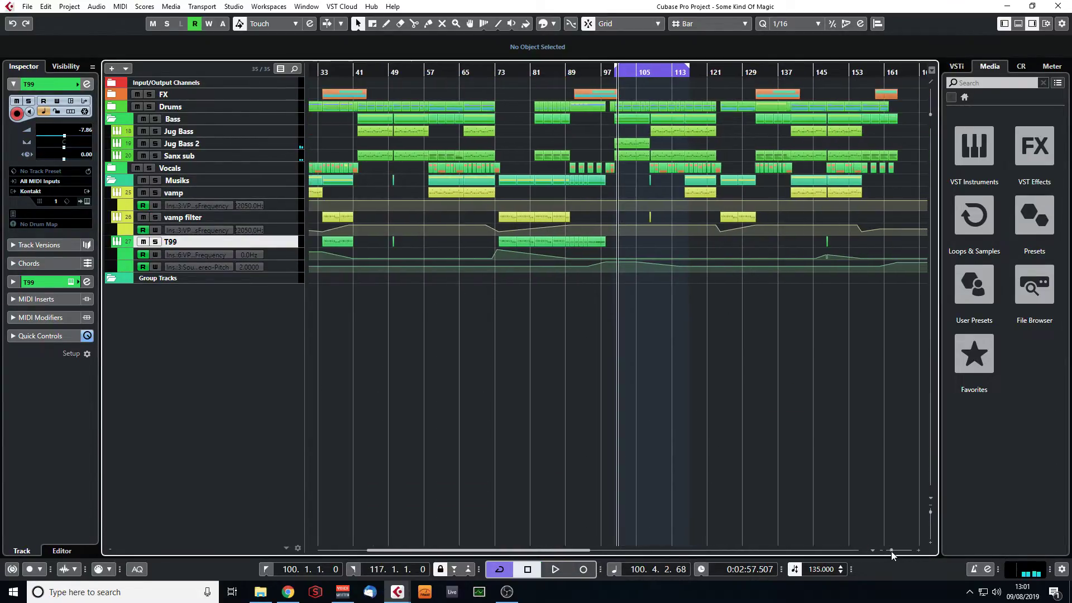
left_click_drag(654, 64, 652, 99)
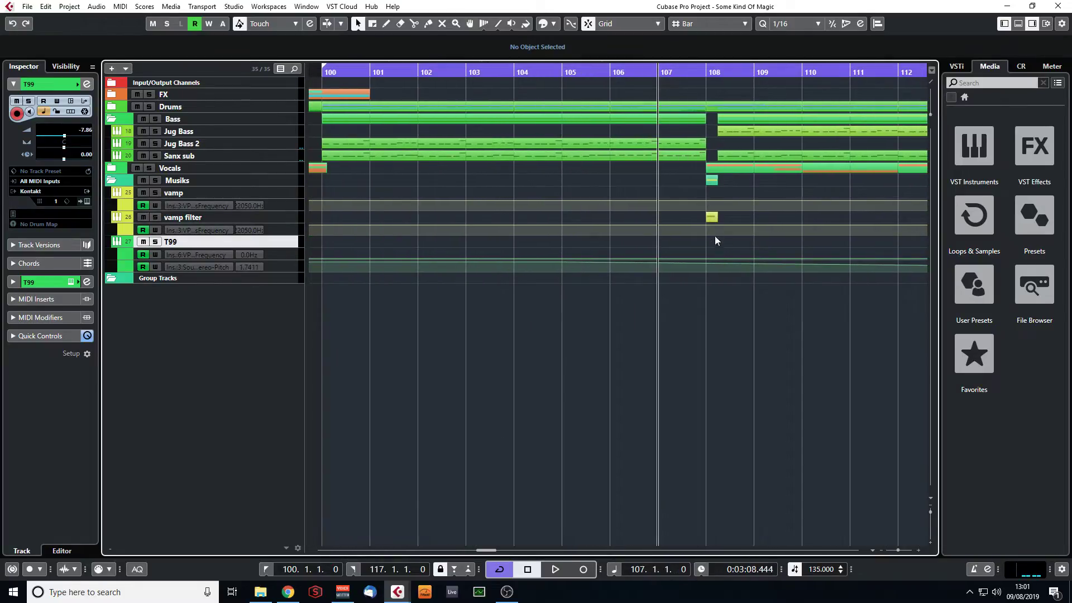
key("space")
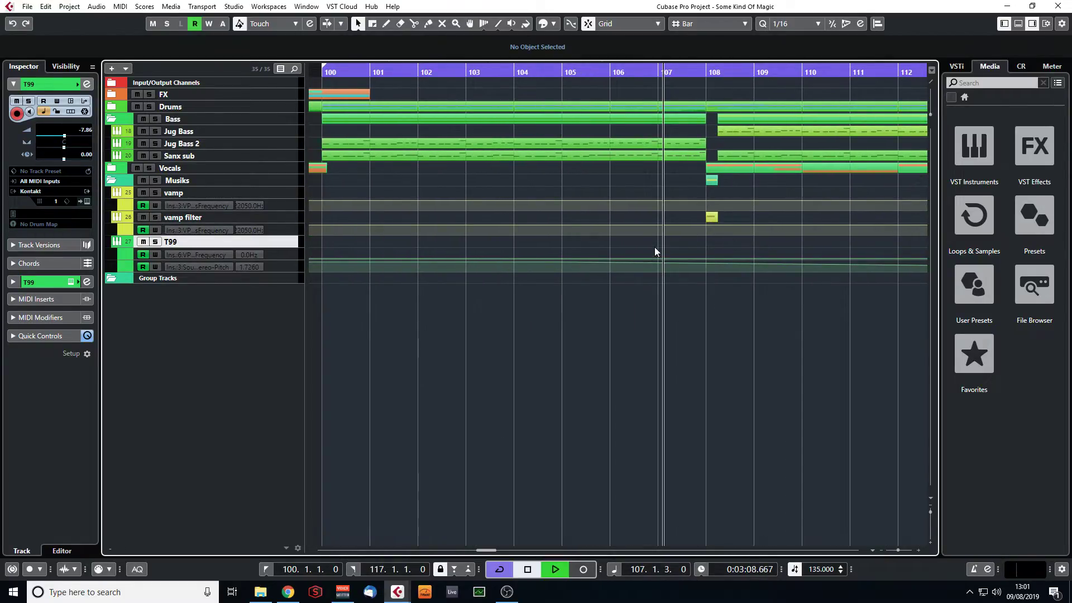
key("space")
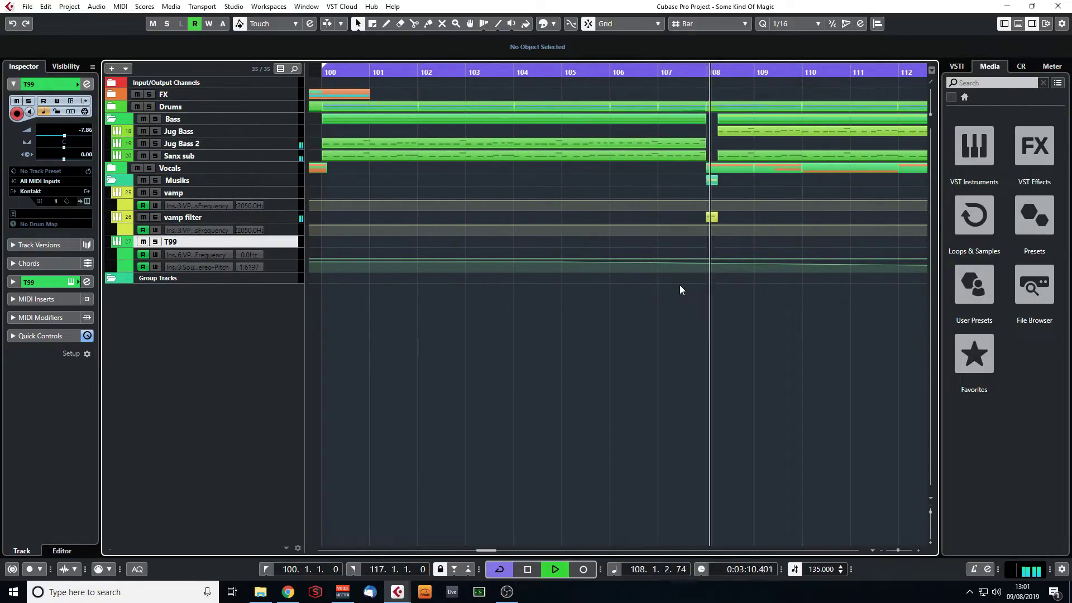
key("space")
- Play the full mix around the T99 hit at bar 148 and stop in bar 149
left_click_drag(897, 551, 891, 553)
left_click(855, 75)
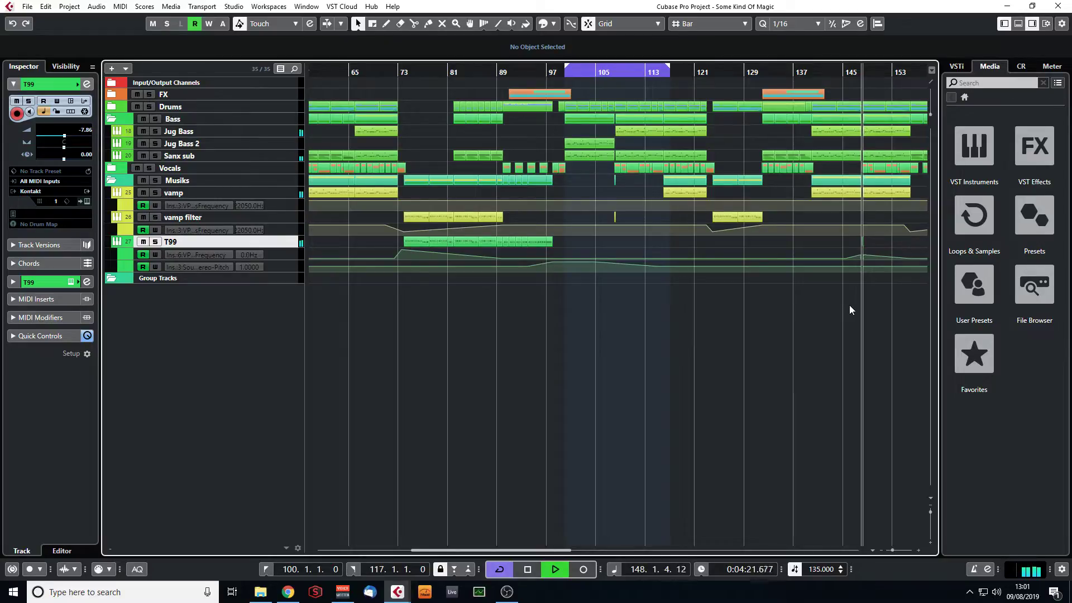
key("space")
- Expand the FX folder, place the playhead at bar 91, enlarge the tracks, and solo Noise riser and Tone Riser
left_click_drag(895, 550, 892, 550)
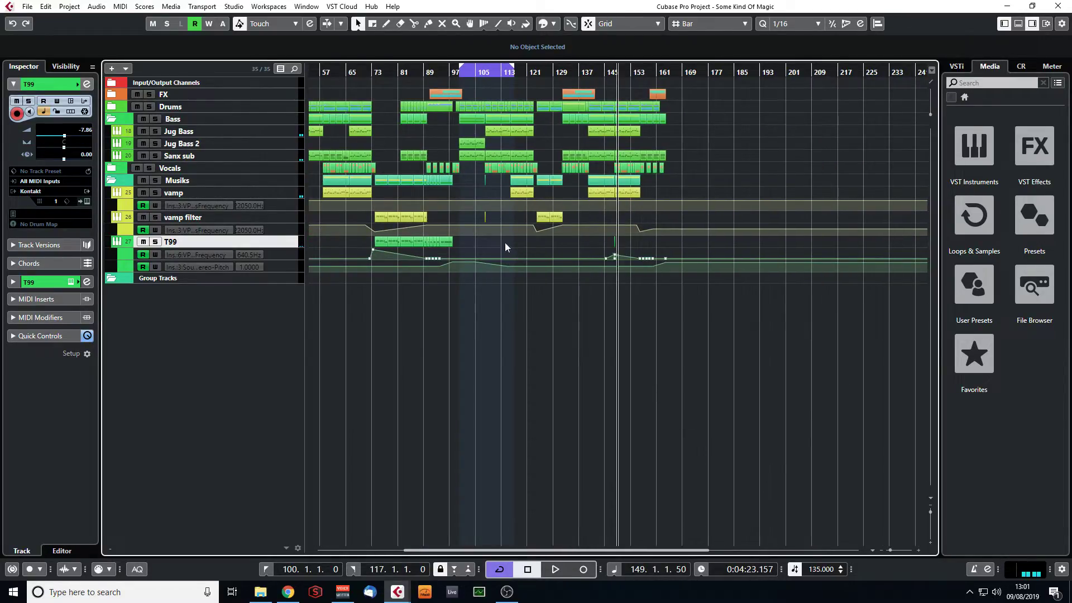
left_click(111, 93)
left_click_drag(431, 72, 479, 175)
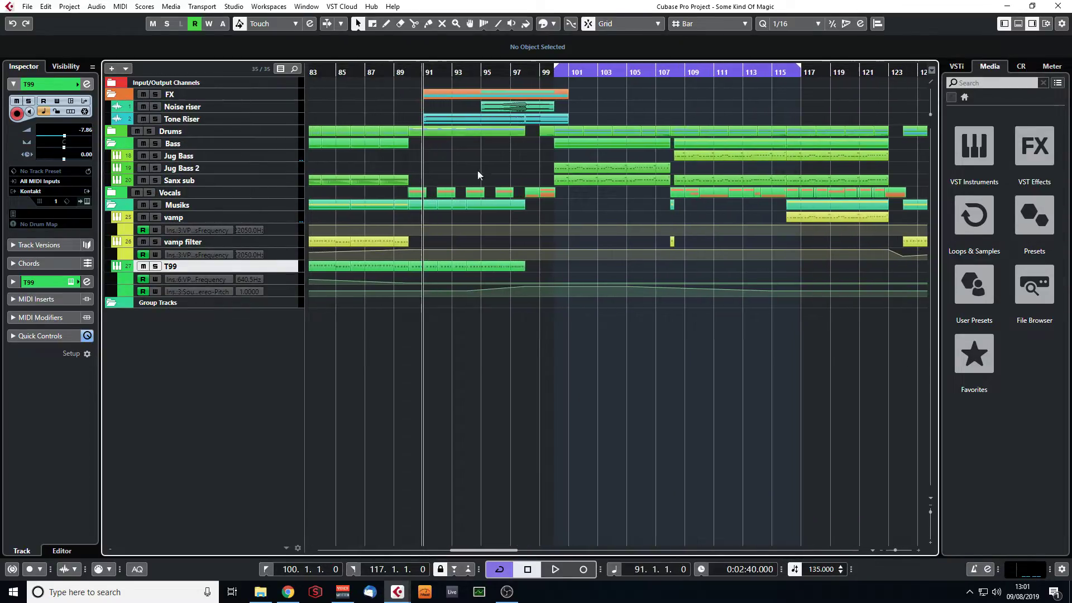
left_click(929, 543)
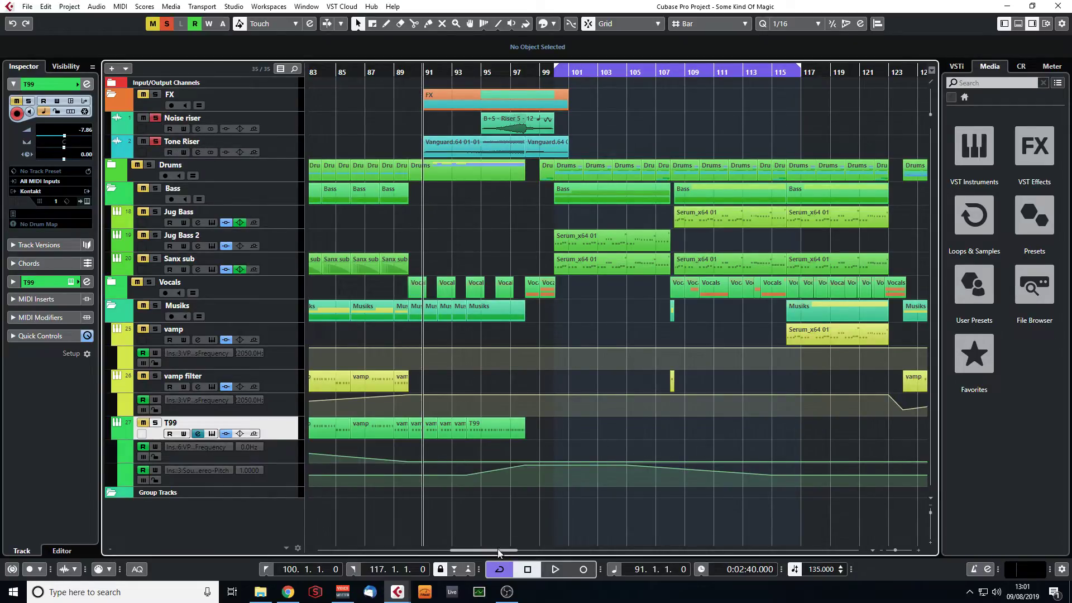
- Play the soloed Noise riser and Tone Riser tracks from bar 34 and stop in bar 35
left_click_drag(473, 551, 385, 535)
left_click(401, 85)
key("g")
key("space")
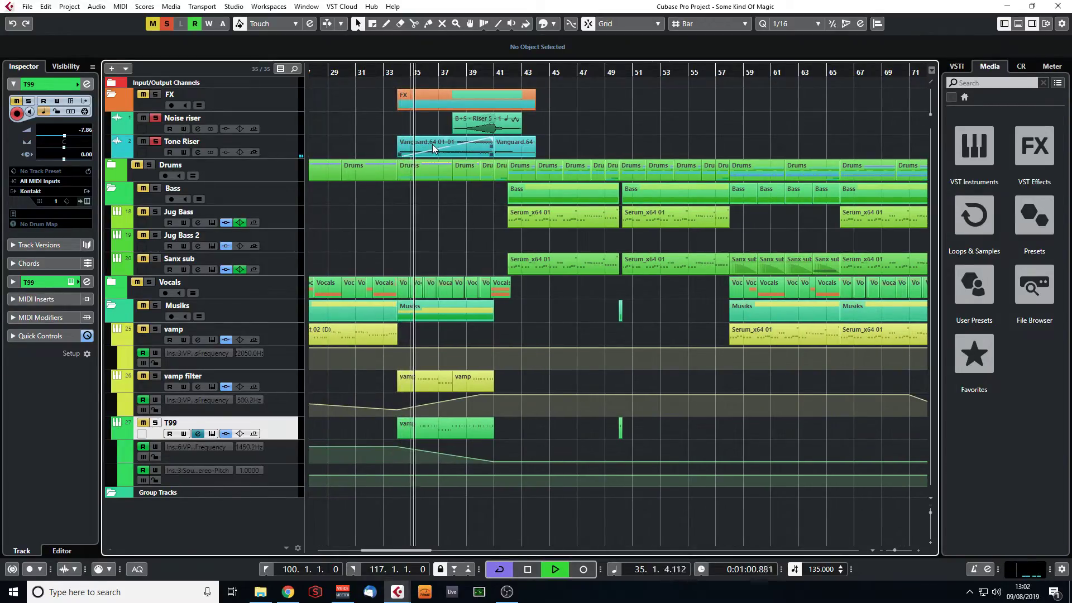
key("space")
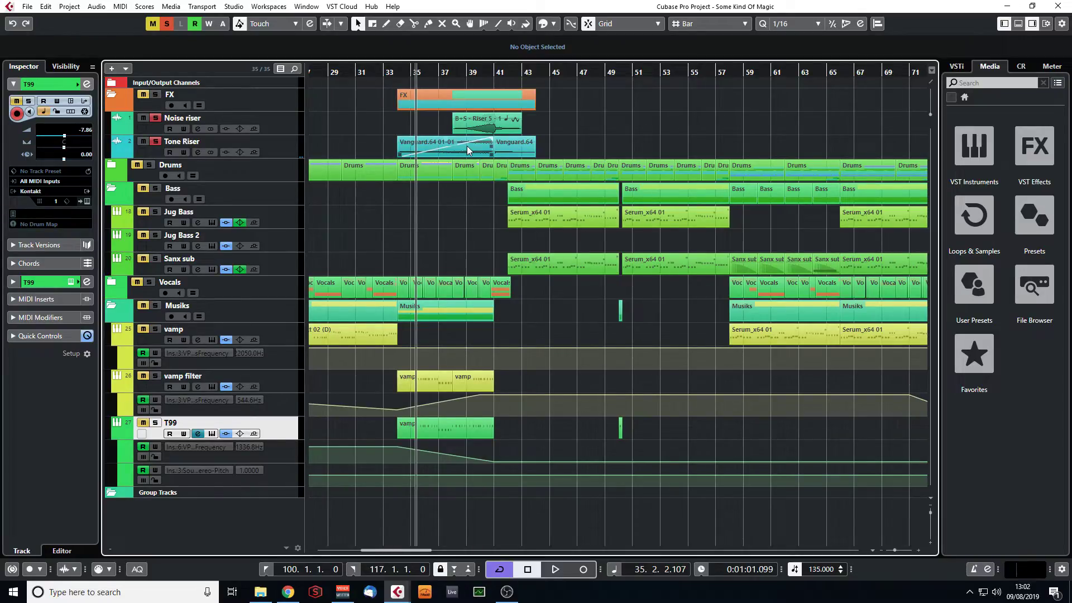
- Enlarge the tracks, deactivate the Noise riser solo, and play Tone Riser alone from bar 34 into bar 41
left_click_drag(394, 69, 397, 77)
left_click(930, 542)
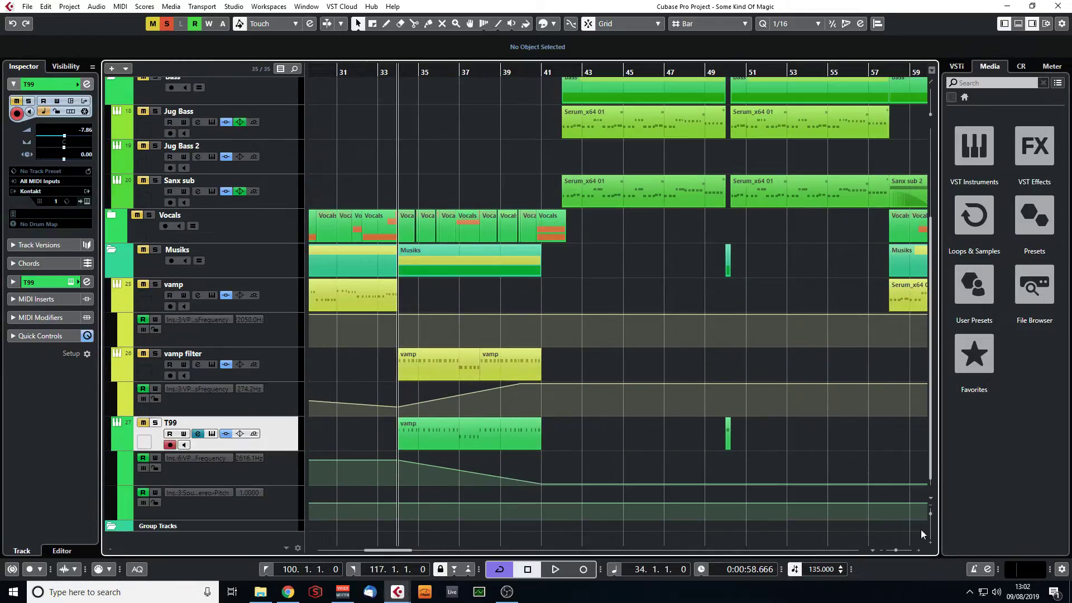
scroll(564, 260, "up", 4)
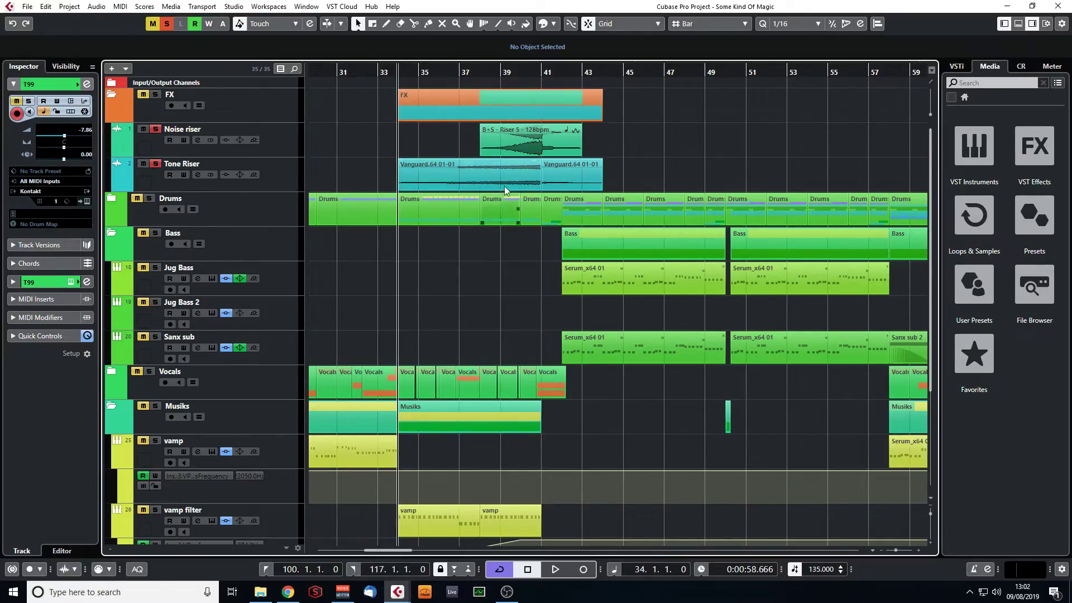
left_click_drag(492, 75, 483, 79)
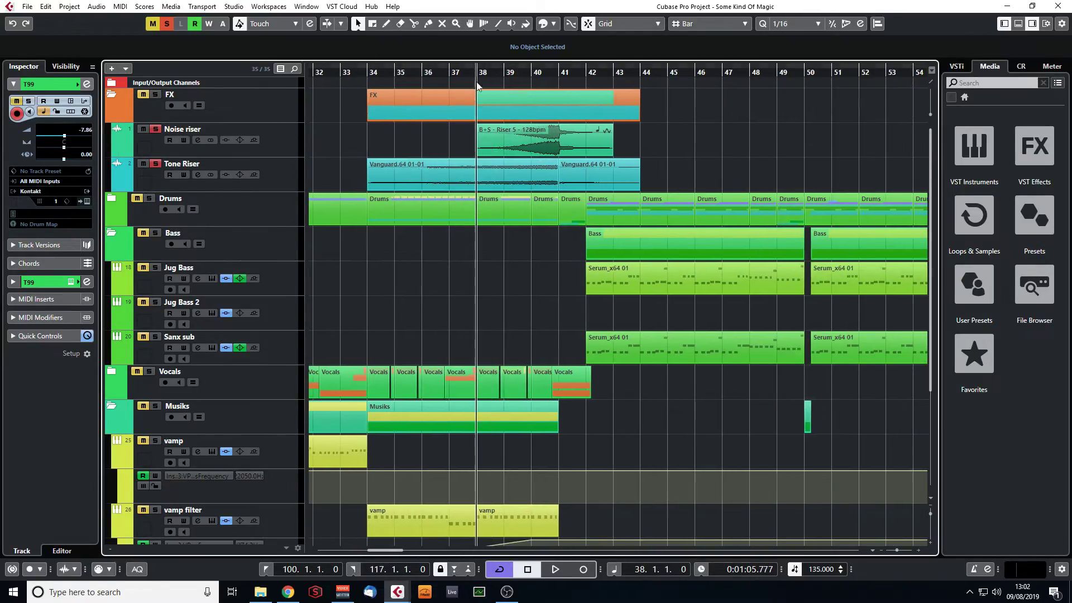
left_click_drag(375, 79, 368, 82)
left_click(159, 129)
key("space")
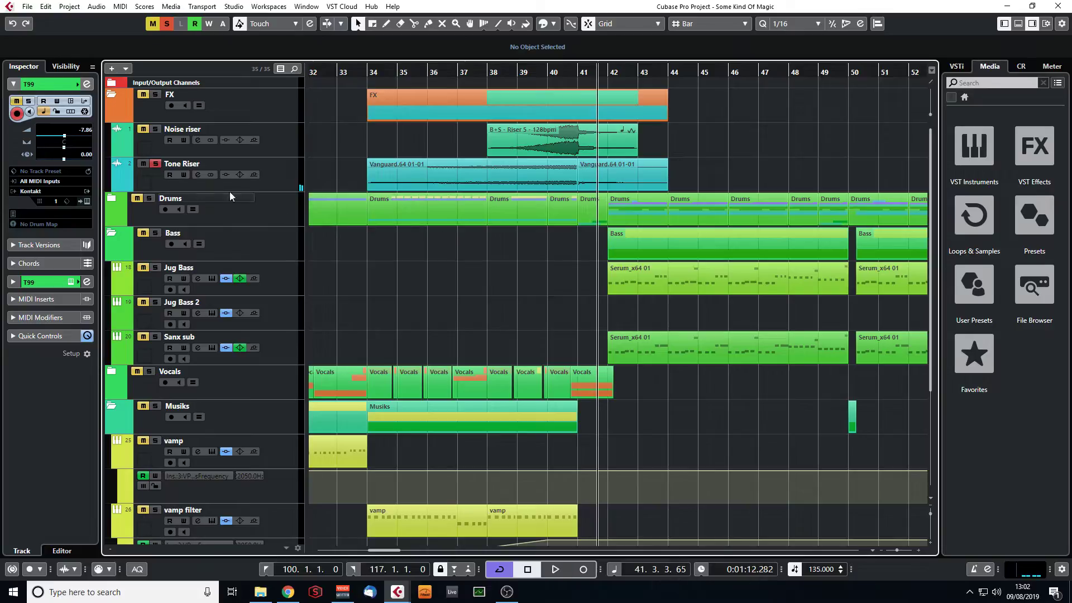
- Play Noise riser alone from bar 38, and play it again from there with Tone Riser soloed too, stopping in bar 41
left_click(492, 69)
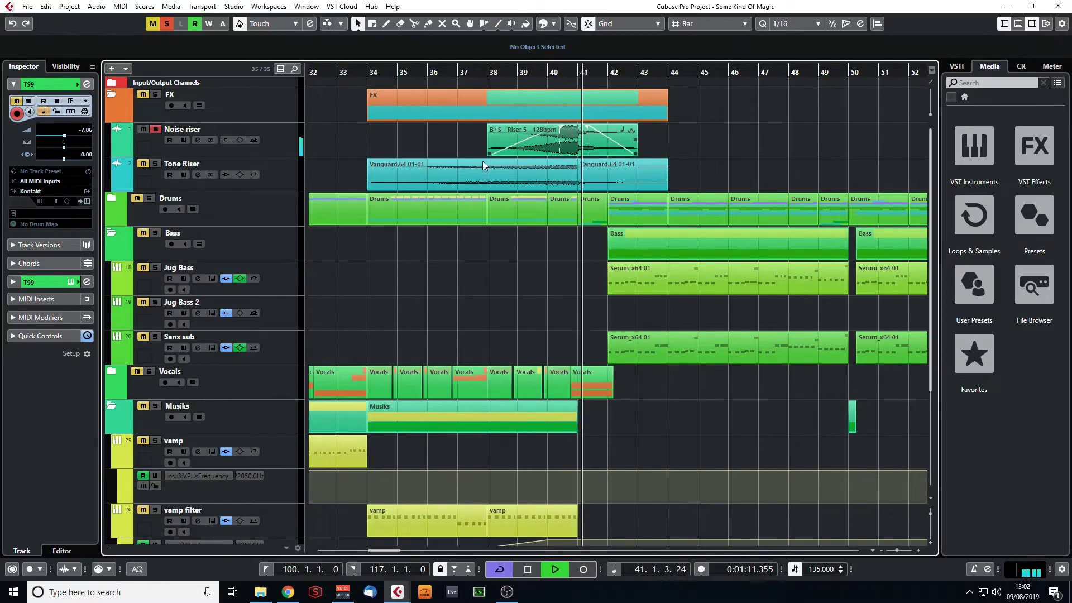
key("space")
left_click(155, 129)
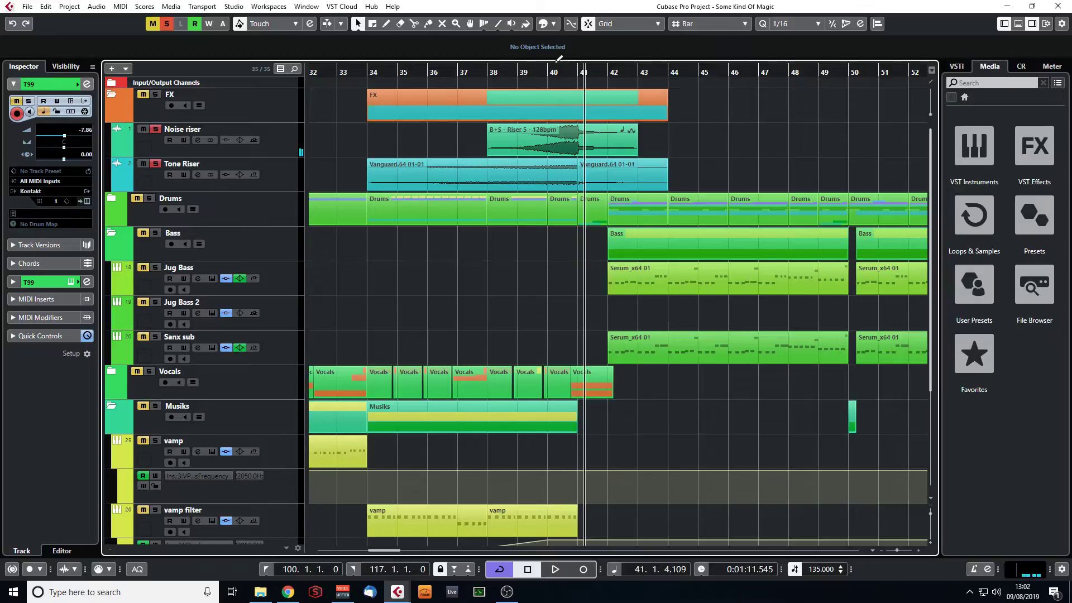
left_click(480, 74)
key("space")
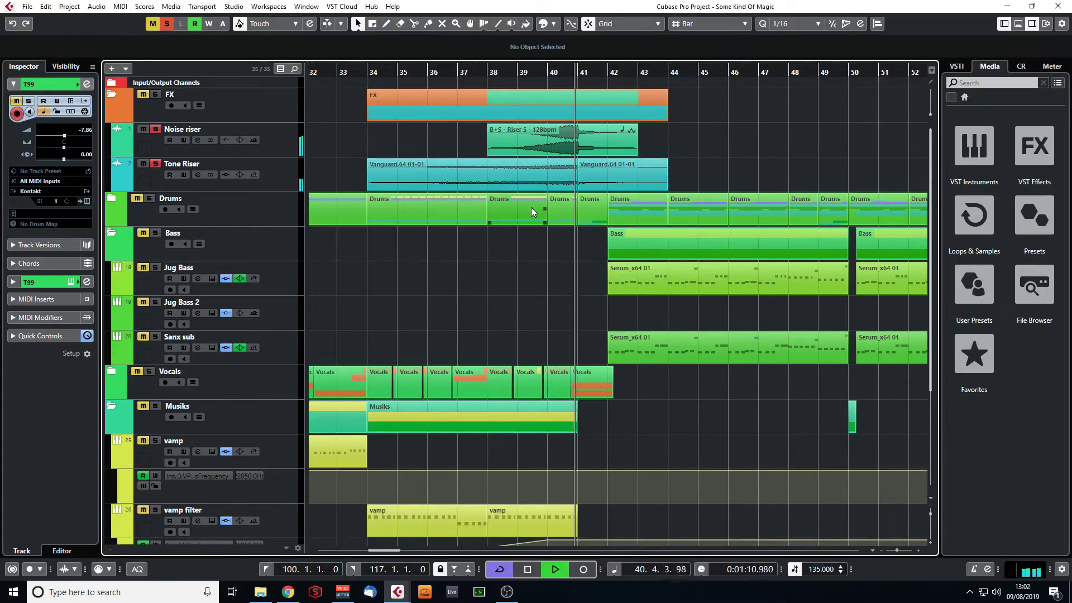
key("space")
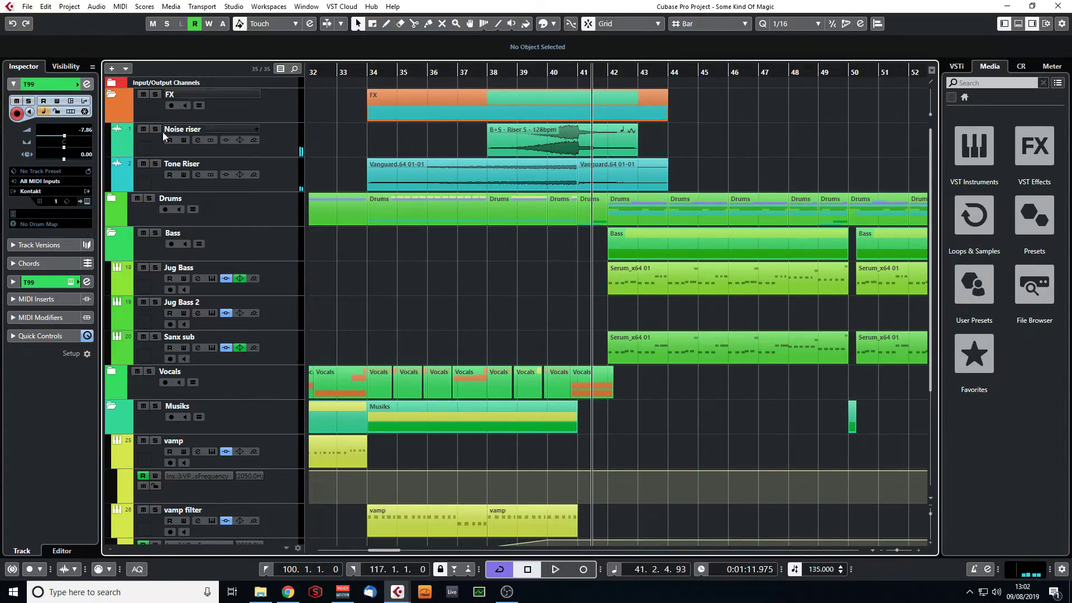
- Play the mix from bar 34 with the FX folder muted, and replay the build-up with FX unmuted, stopping in bar 42
left_click_drag(484, 73, 362, 72)
key("space")
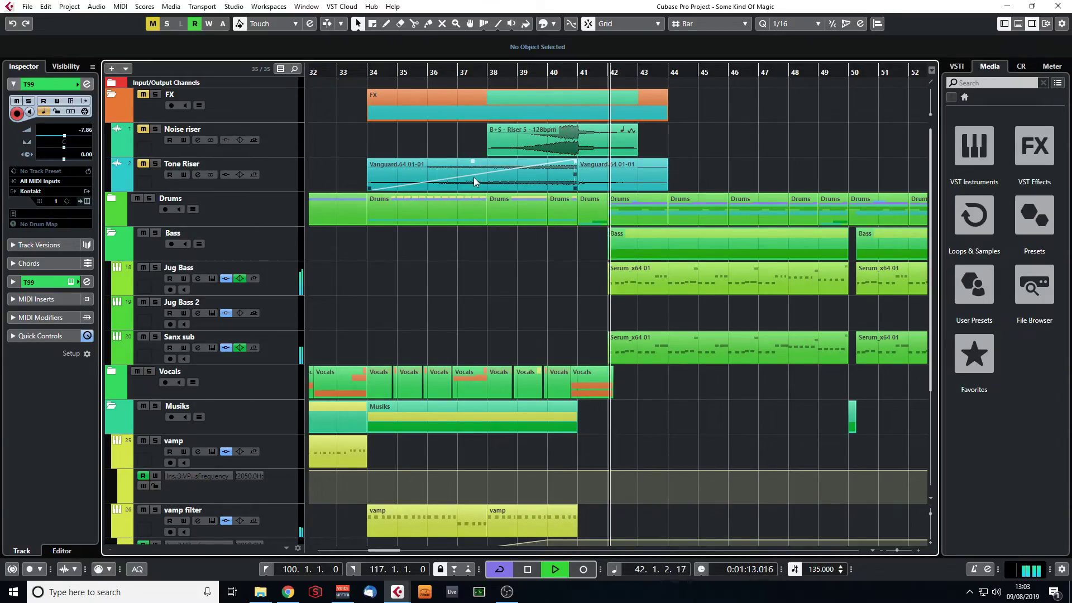
left_click(446, 72)
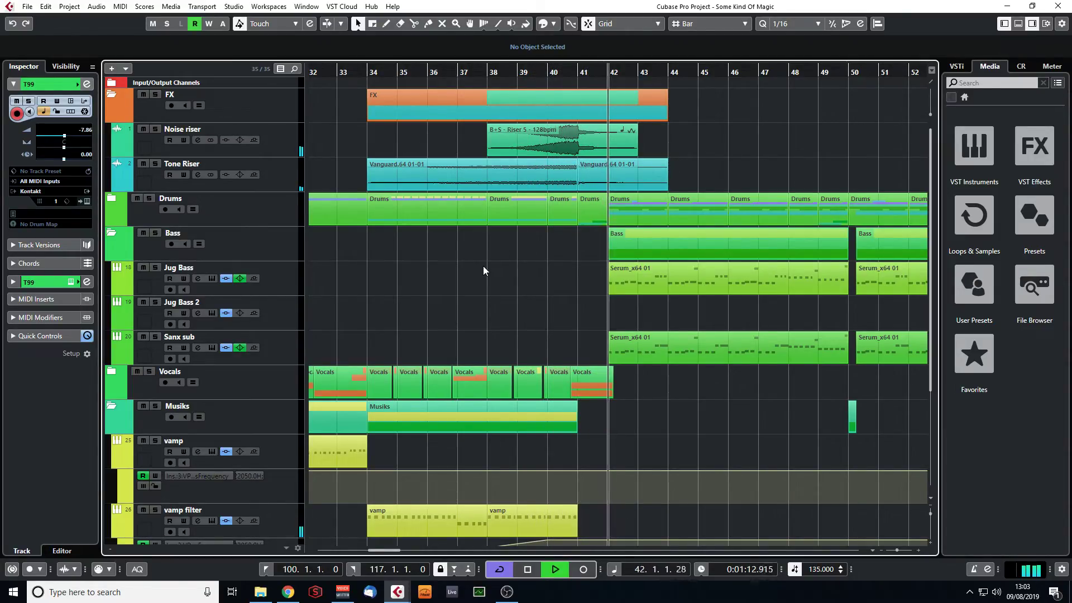
key("space")
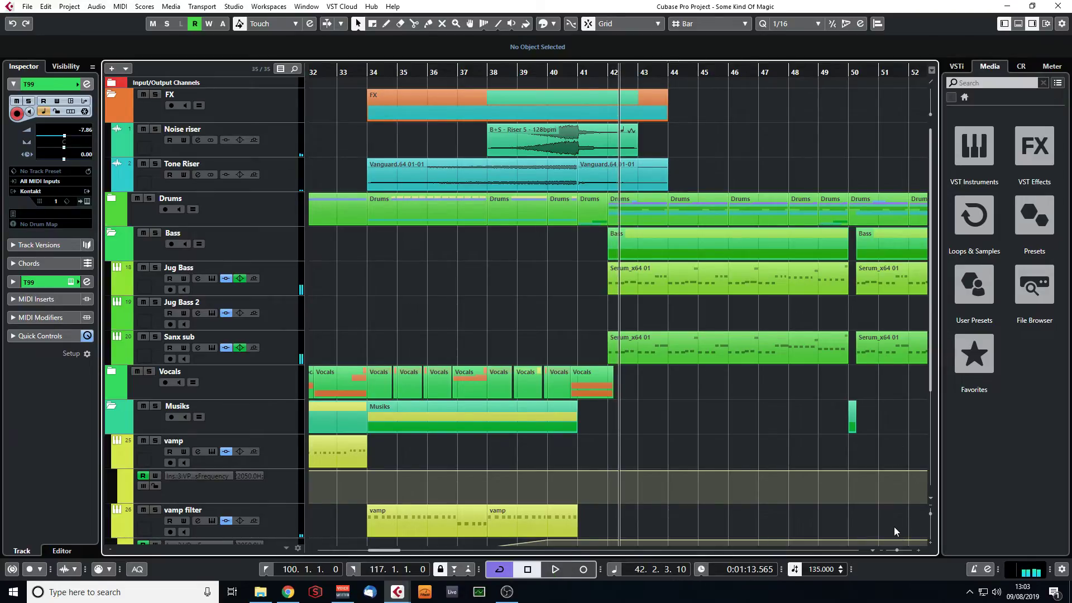
- Look over the risers across the whole arrangement and collapse the FX, Bass and Musiks folders
left_click_drag(900, 550, 891, 550)
scroll(575, 292, "down", 5)
scroll(575, 292, "up", 5)
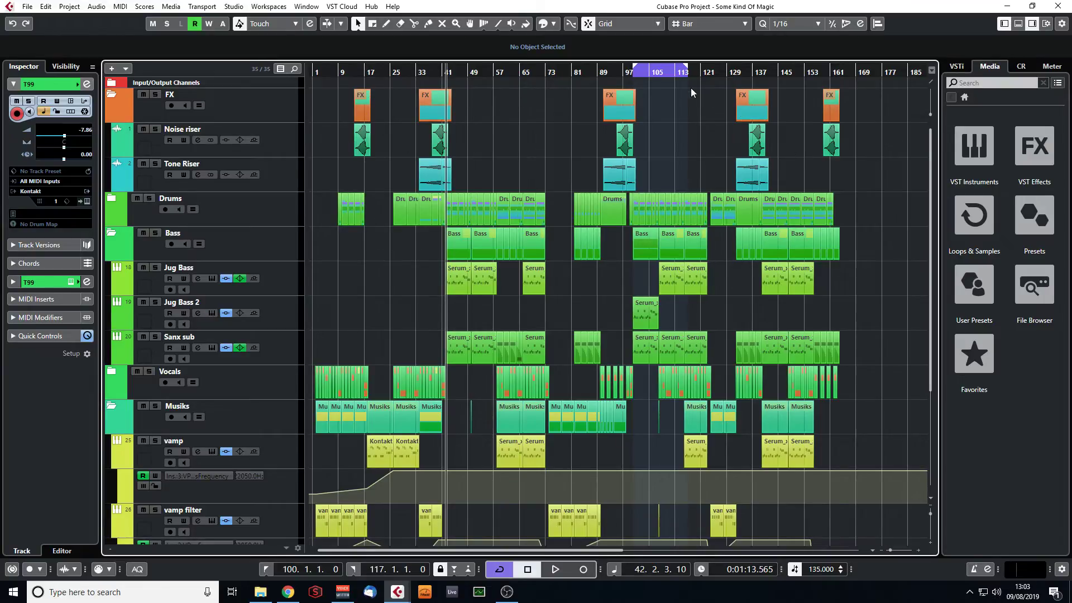
left_click_drag(629, 73, 502, 70)
left_click_drag(317, 71, 330, 49)
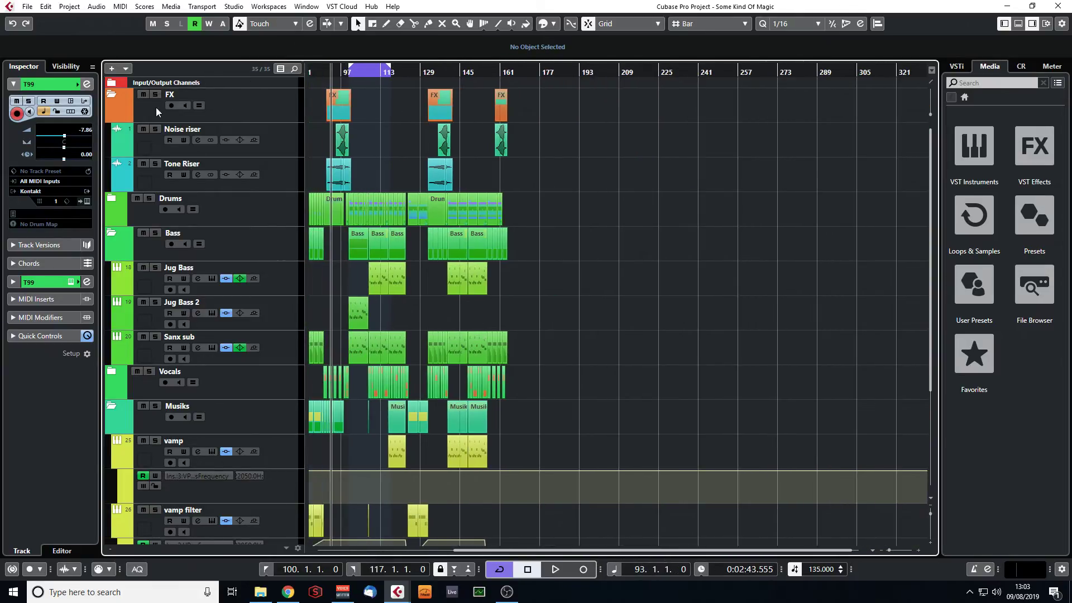
left_click(111, 96)
left_click(110, 166)
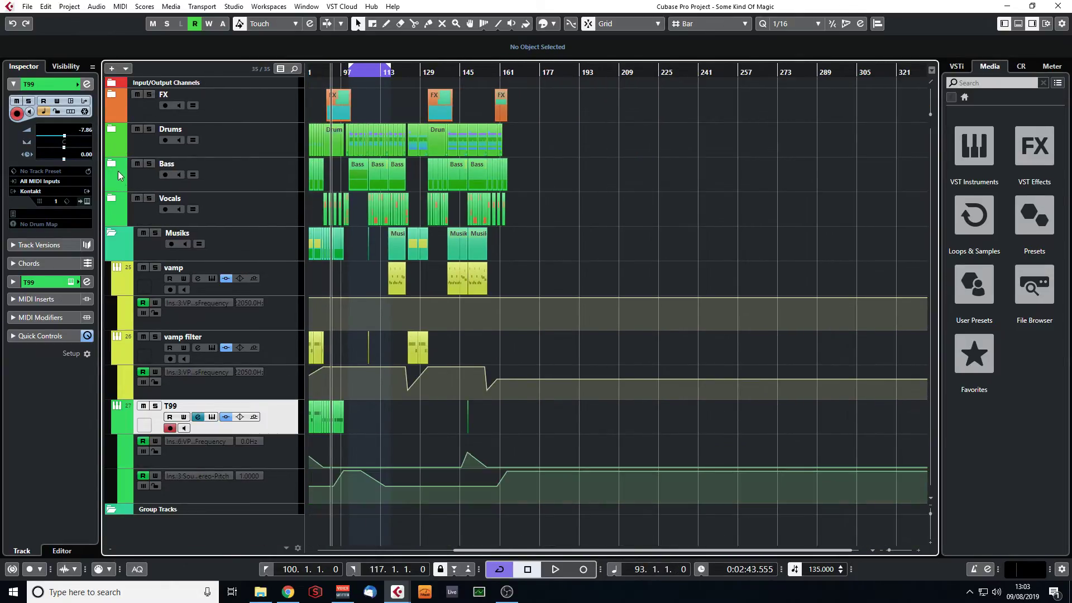
left_click(112, 235)
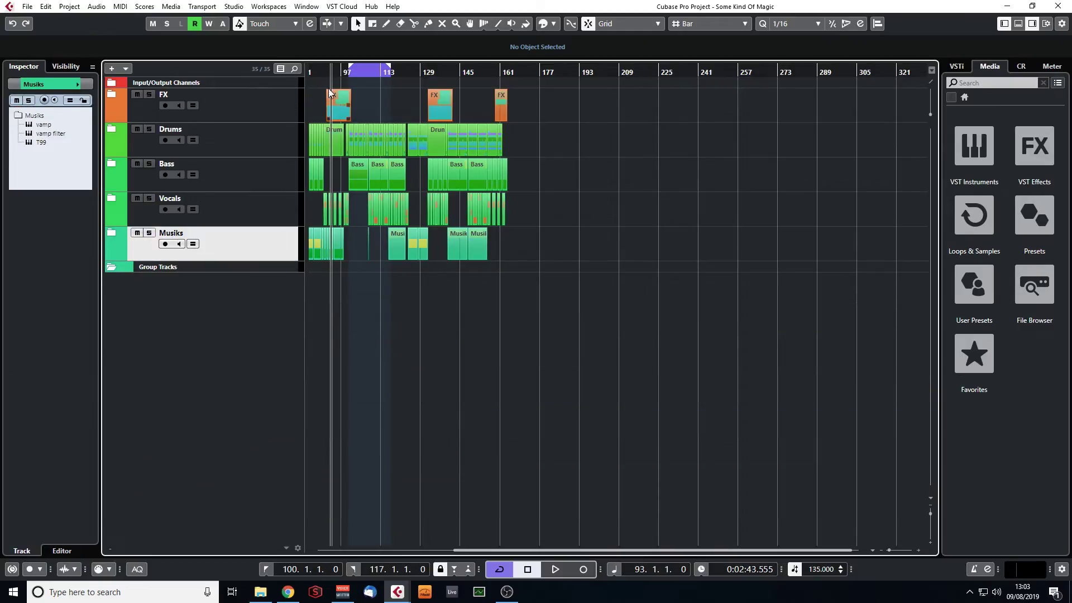
- Set the cycle range from bar 1 to bar 169 and return the playhead to bar 1
left_click_drag(311, 75, 279, 87)
left_click(306, 76, "ctrl")
left_click_drag(927, 76, 732, 84)
left_click_drag(643, 551, 489, 513)
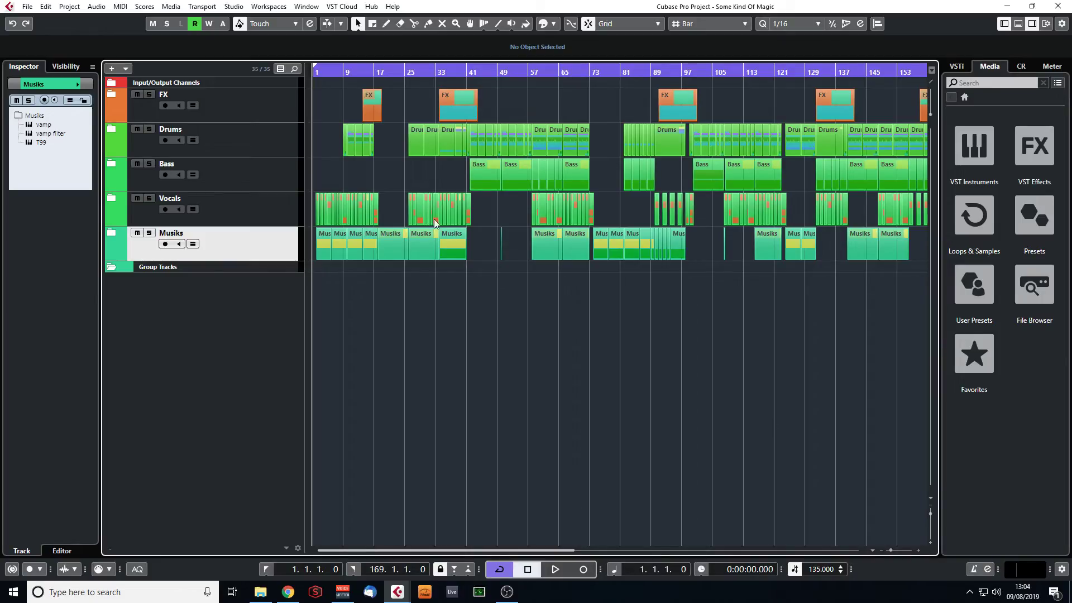
key("g")
key("h")
key("h")
key("h")
key("h")
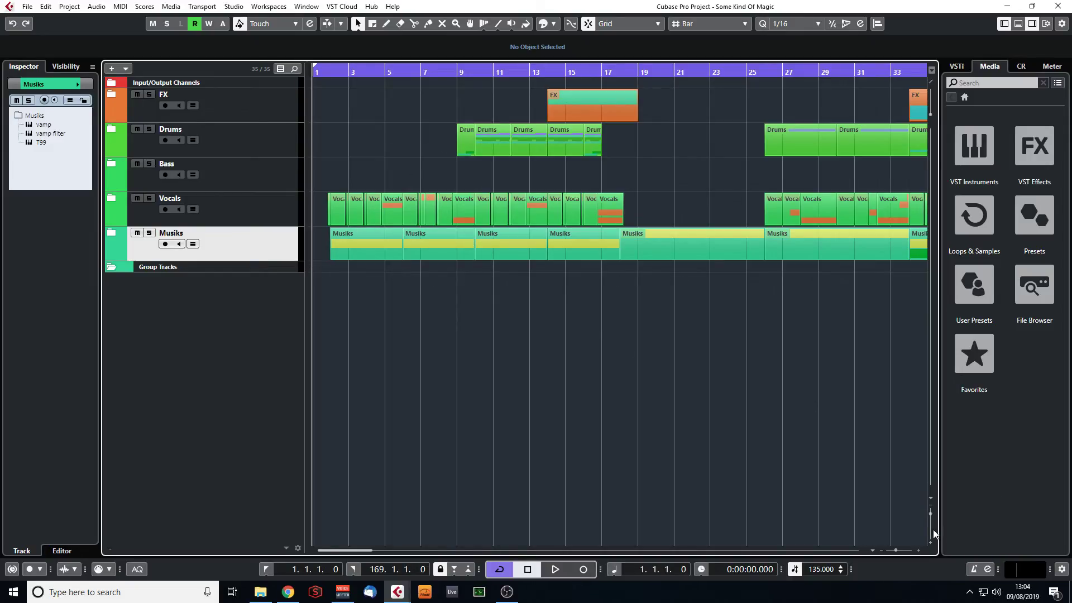
left_click_drag(896, 550, 892, 550)
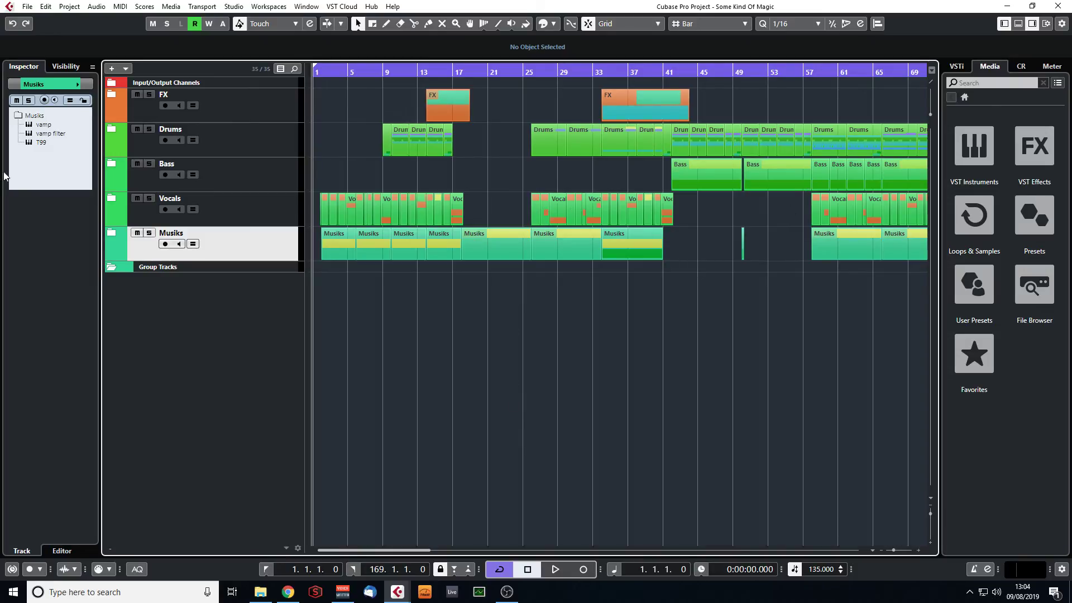
- Expand the Drums folder to look through its tracks and collapse it again
left_click(112, 130)
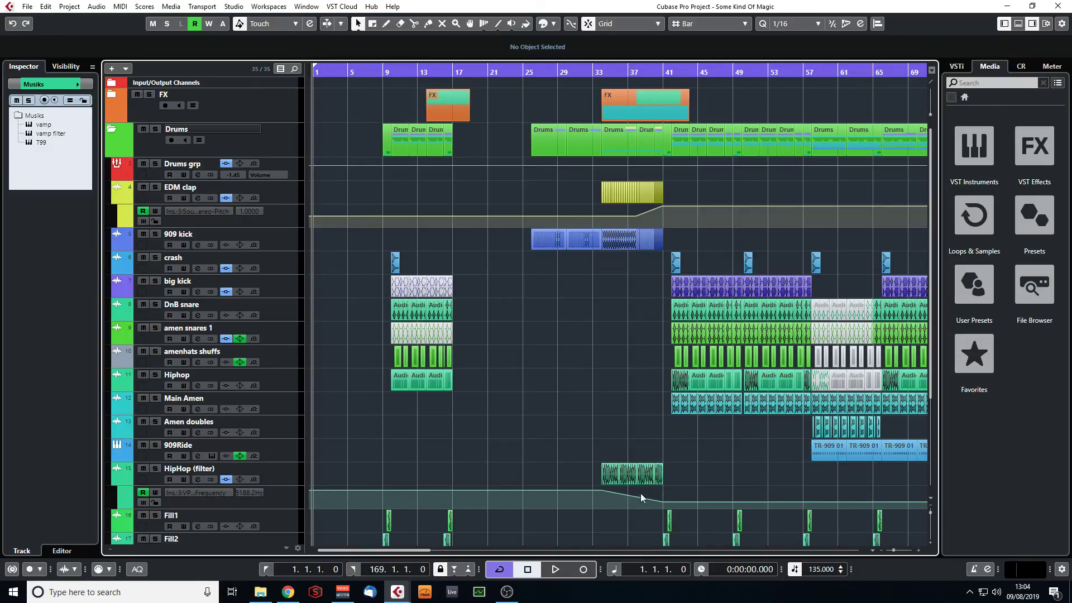
scroll(554, 472, "down", 4)
scroll(554, 472, "up", 4)
left_click(111, 129)
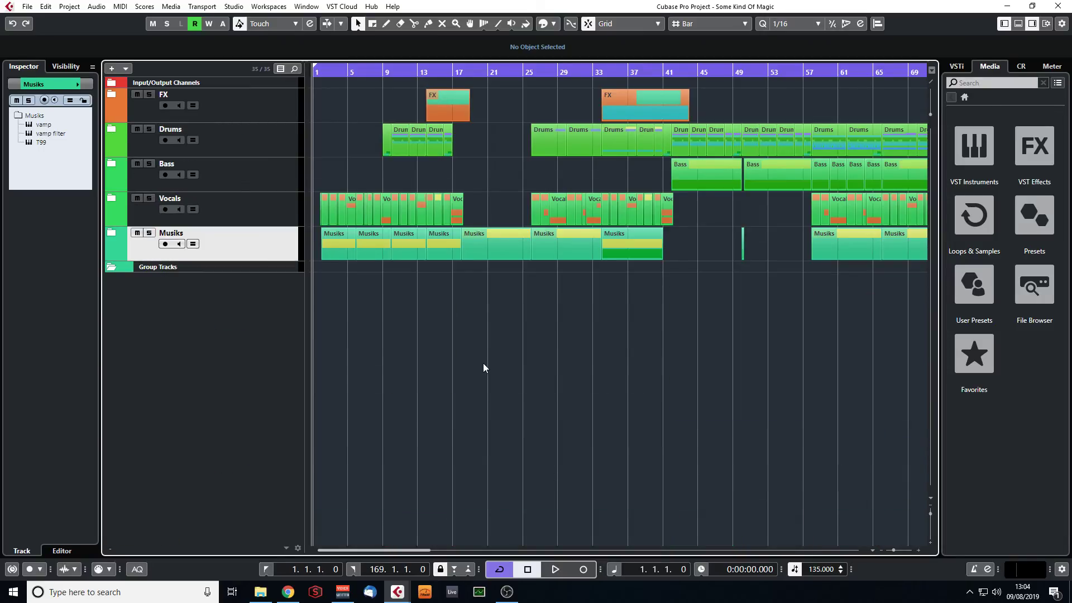
left_click_drag(316, 70, 301, 74)
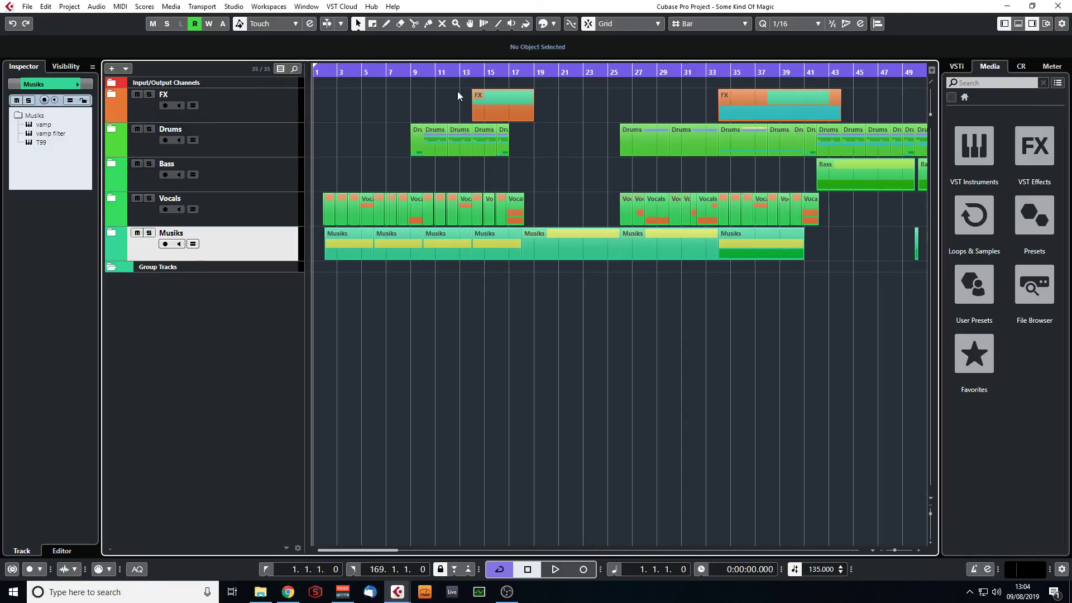